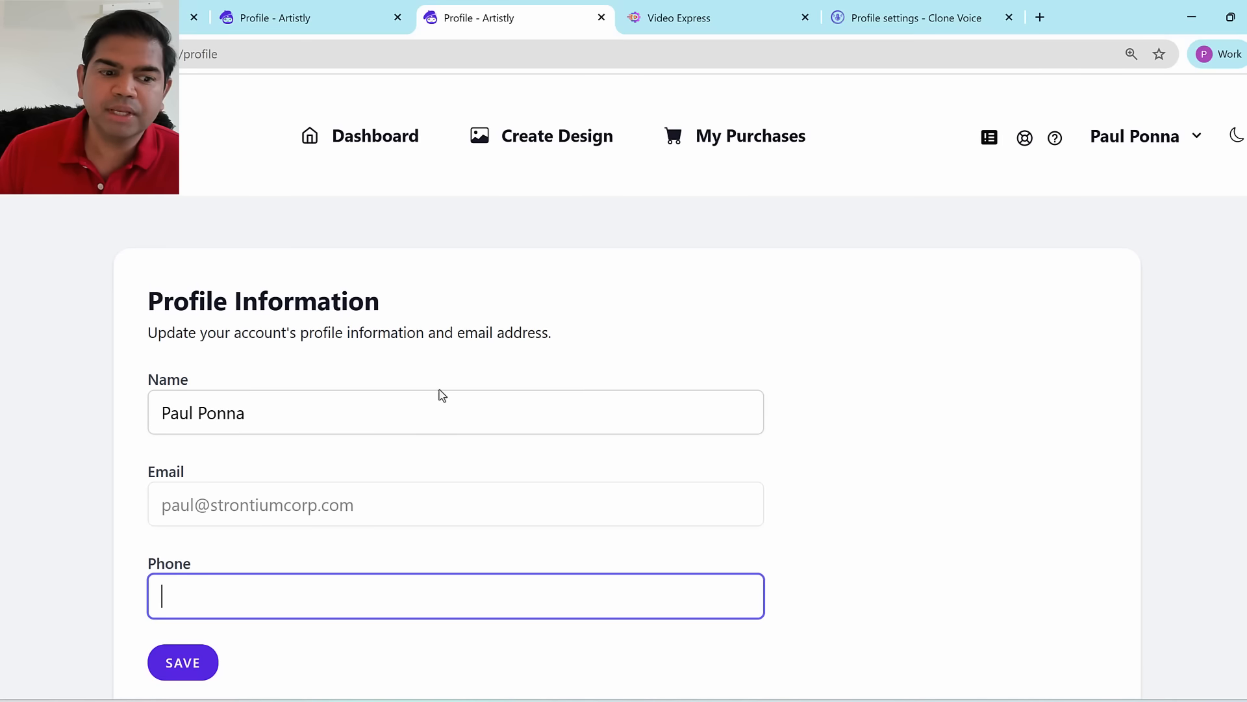
Step: Paste the copied API key into the Clone Voice API Key field of the Artistly profile and save it
scroll(732, 318, down, 5)
scroll(627, 386, down, 9)
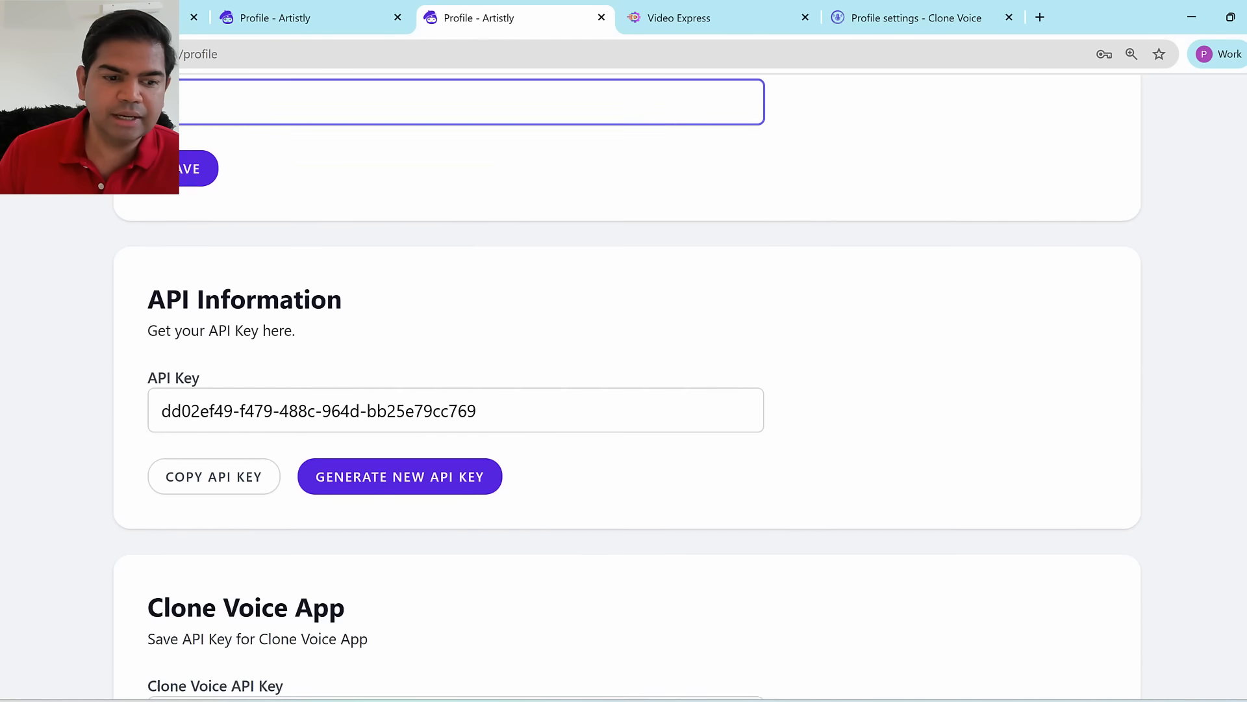
mouse_move(137, 266)
mouse_down()
mouse_move(338, 276)
mouse_move(387, 310)
mouse_move(387, 282)
mouse_up()
click(387, 283)
click(208, 378)
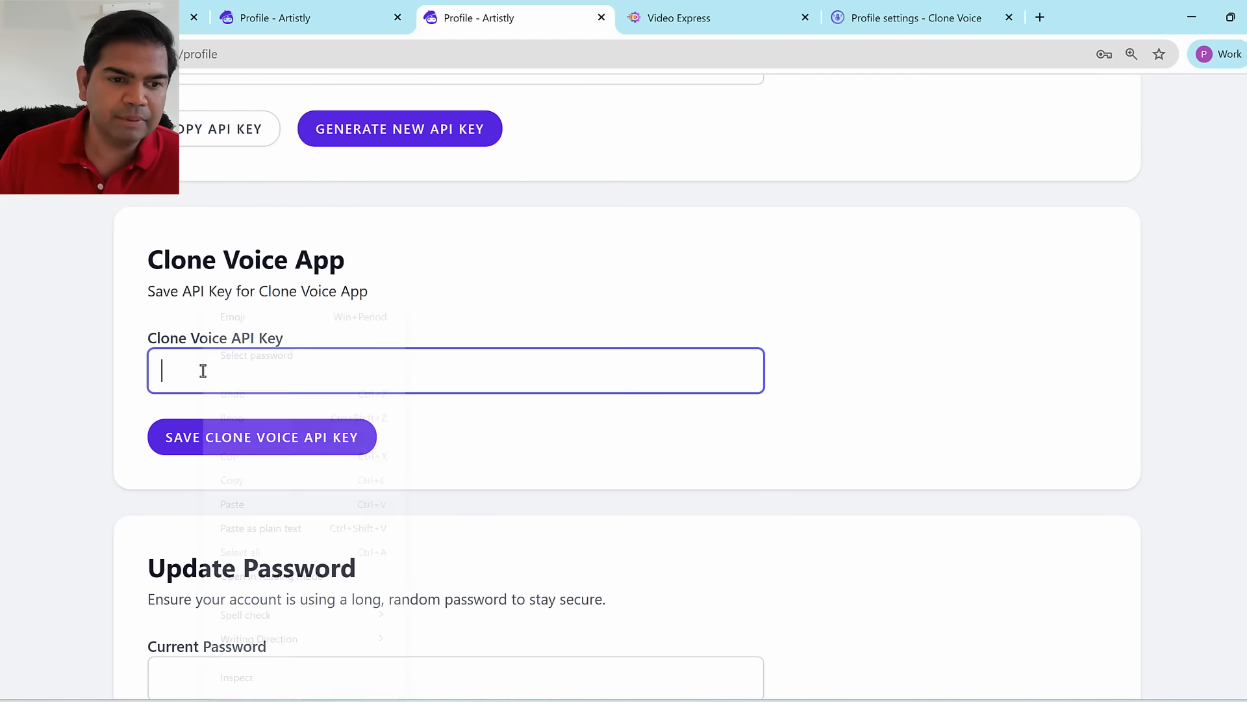
right_click(204, 370)
click(238, 506)
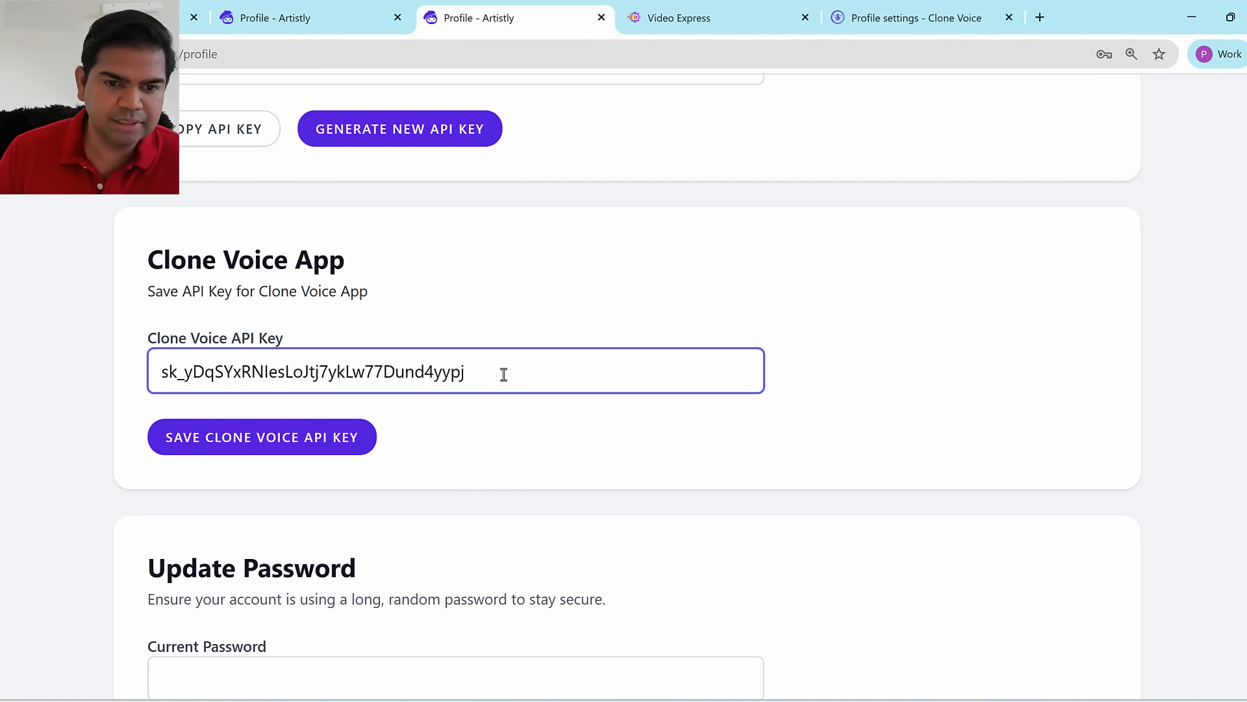
drag(501, 370, 26, 370)
click(314, 441)
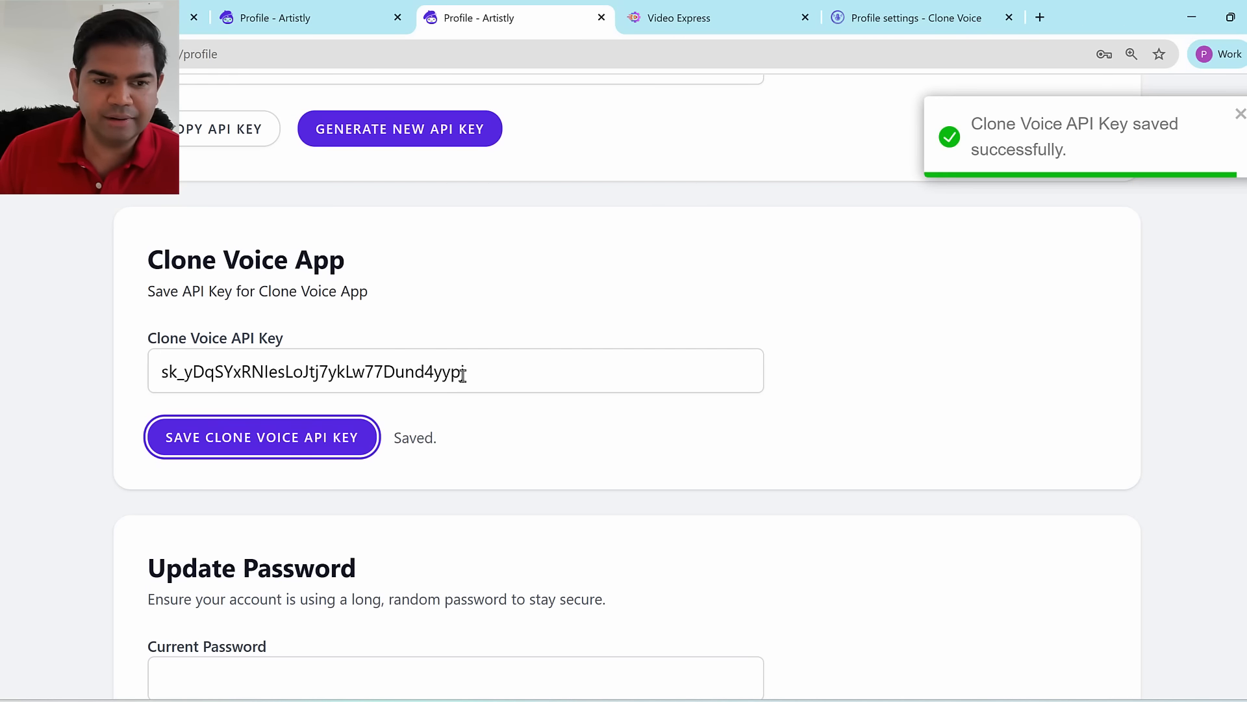
drag(163, 261, 500, 309)
click(500, 310)
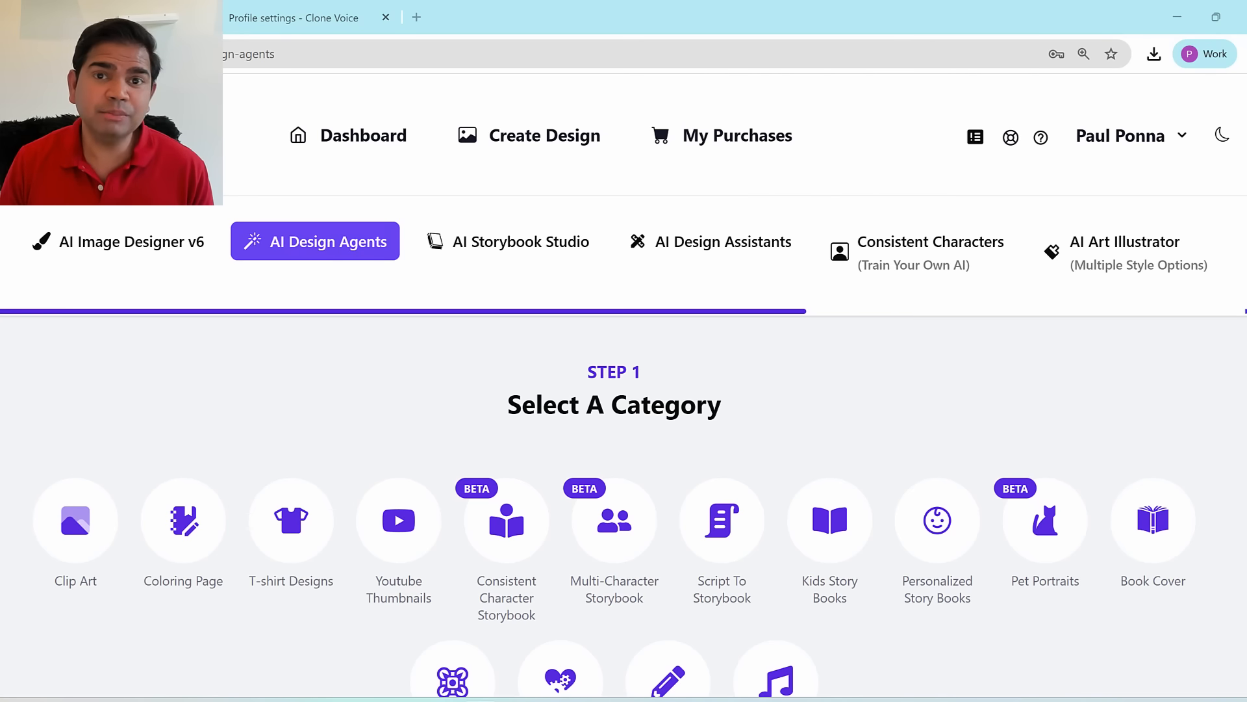
Step: Look through the AI Design Agents categories and locate Nursery Rhymes
scroll(931, 331, down, 3)
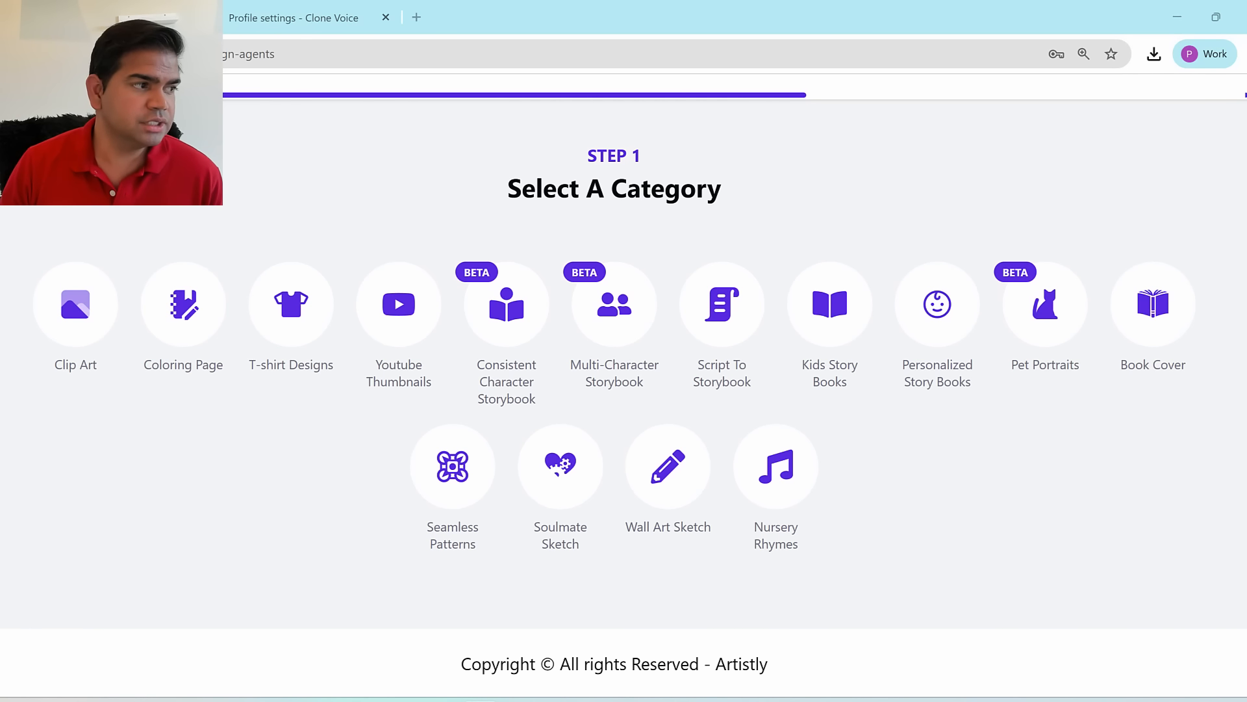
mouse_move(721, 443)
mouse_down()
mouse_move(813, 433)
mouse_move(837, 533)
mouse_move(815, 576)
mouse_move(727, 450)
mouse_up()
drag(930, 443, 836, 482)
drag(847, 455, 858, 483)
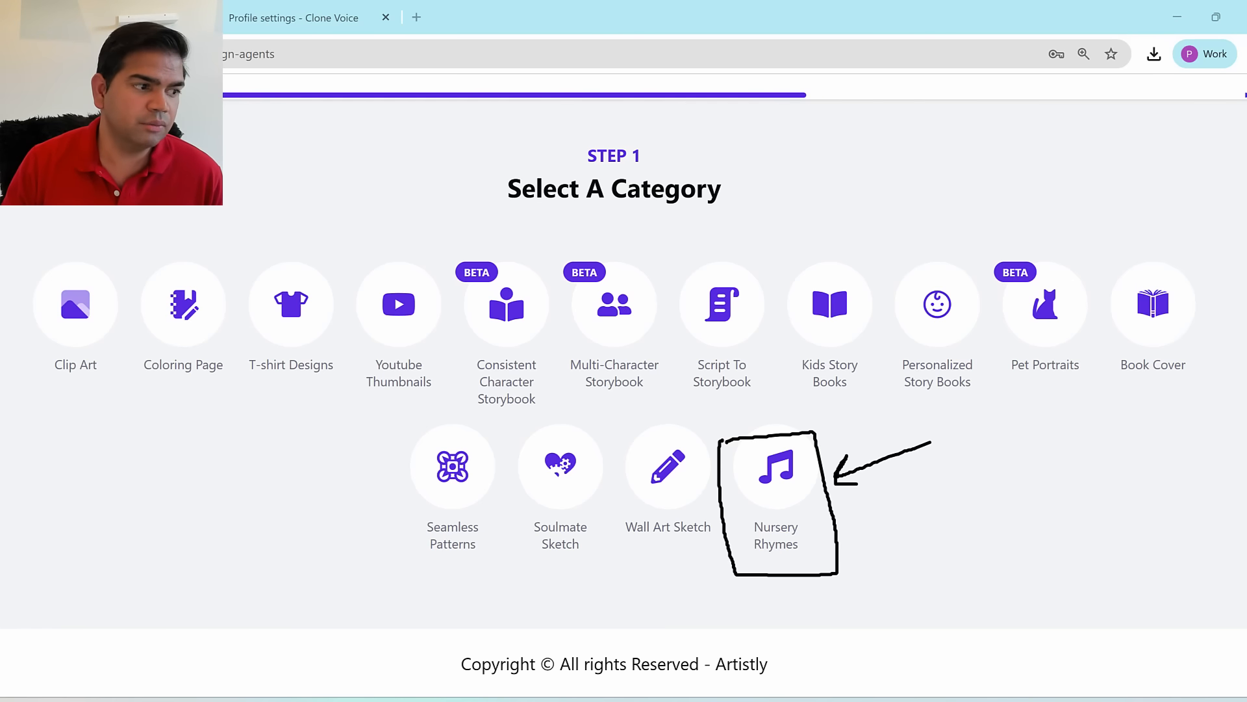
key(Escape)
Step: Open the account profile and clear the Clone Voice API Key field in the Clone Voice App section
scroll(746, 278, up, 3)
click(1124, 137)
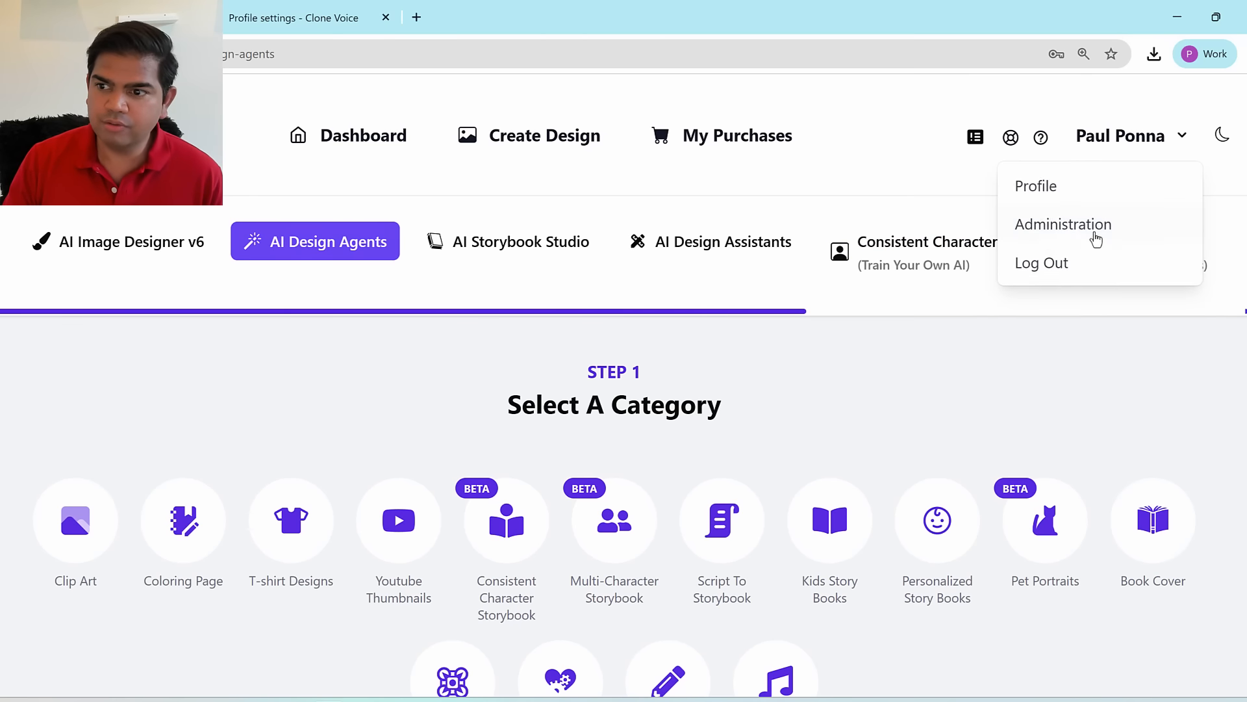
click(1044, 201)
scroll(508, 313, down, 4)
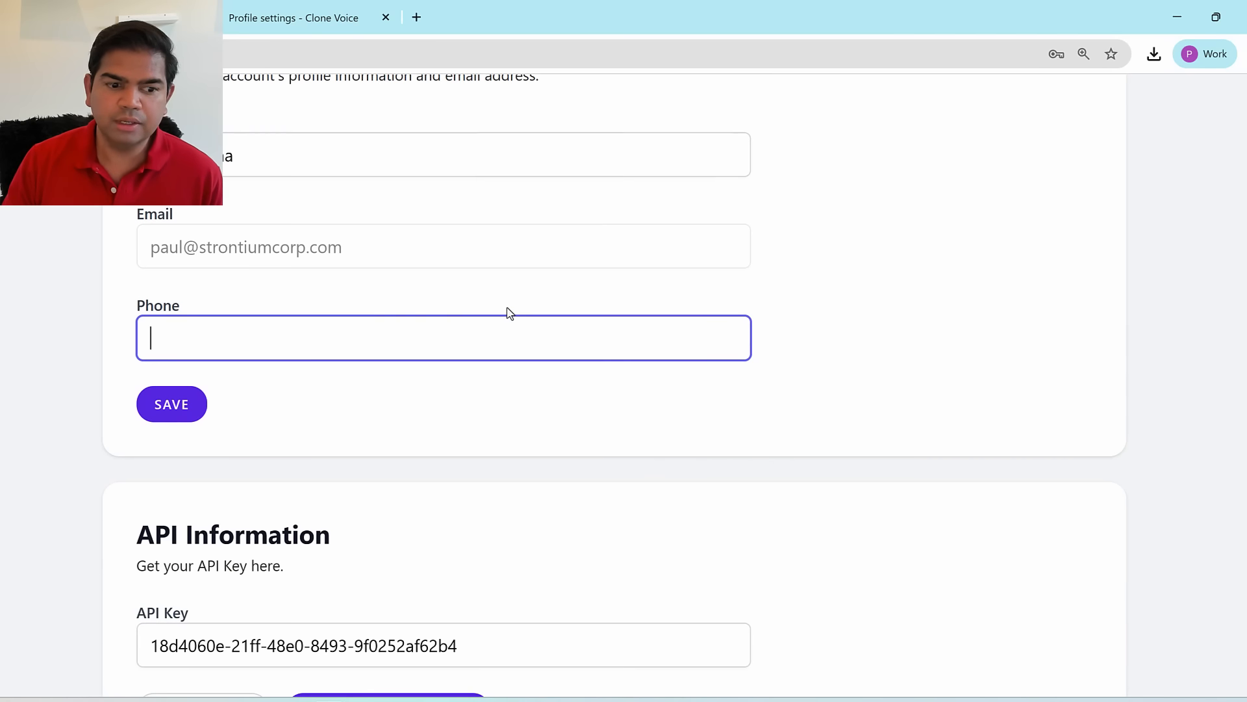
scroll(186, 509, down, 8)
click(534, 439)
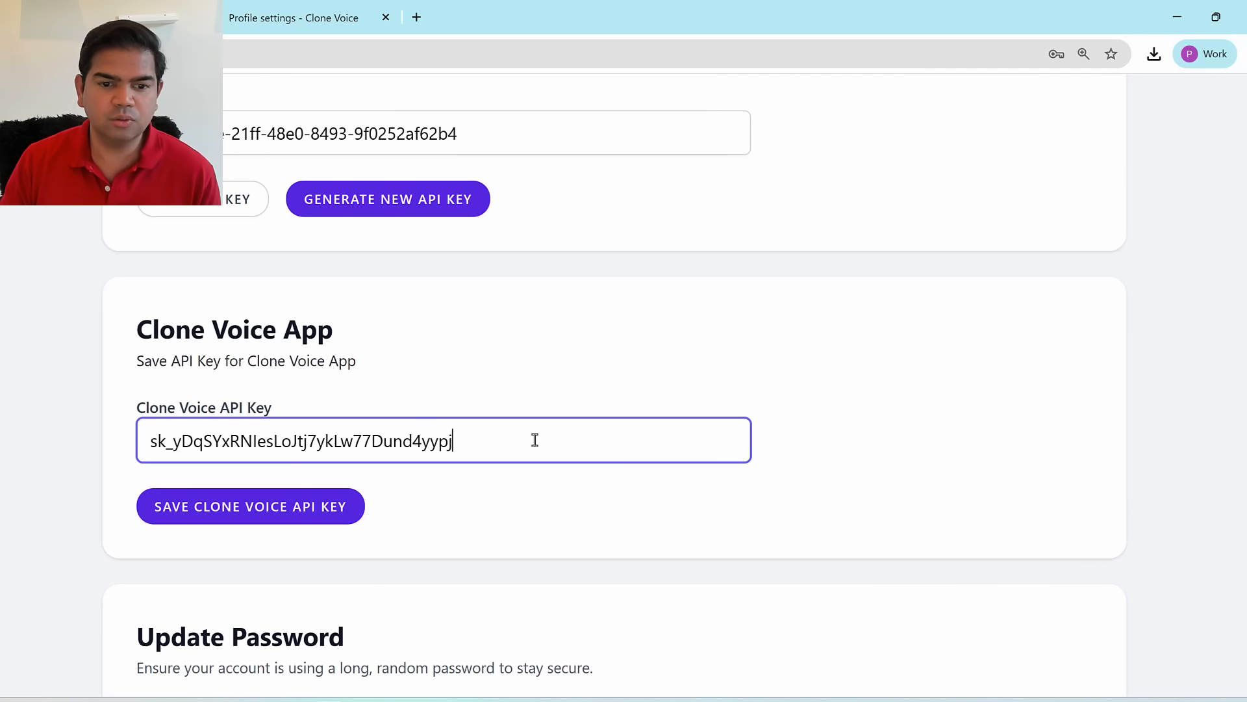
key(ctrl+a)
key(BackSpace)
drag(133, 416, 424, 394)
click(232, 421)
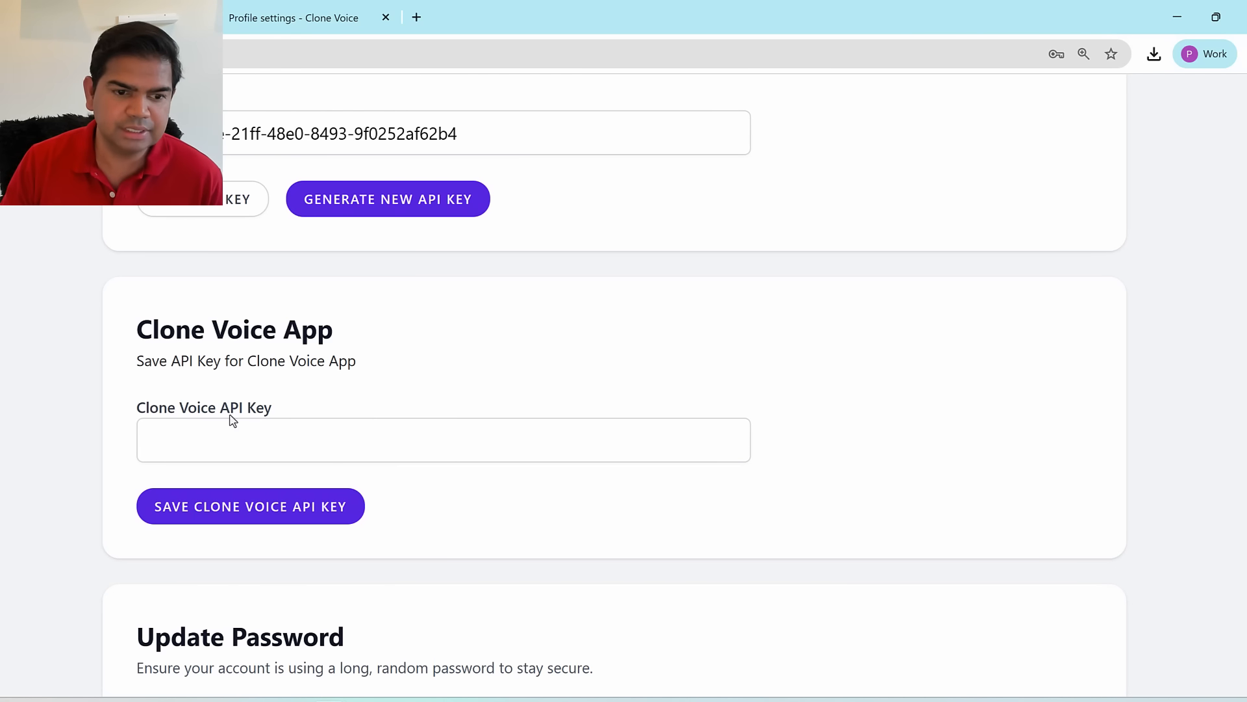
Step: Review the profile page's Clone Voice App and API Information sections and locate the My Purchases link
key(ctrl+2)
mouse_move(105, 309)
mouse_down()
mouse_move(318, 306)
mouse_move(696, 520)
mouse_move(133, 555)
mouse_move(109, 308)
mouse_up()
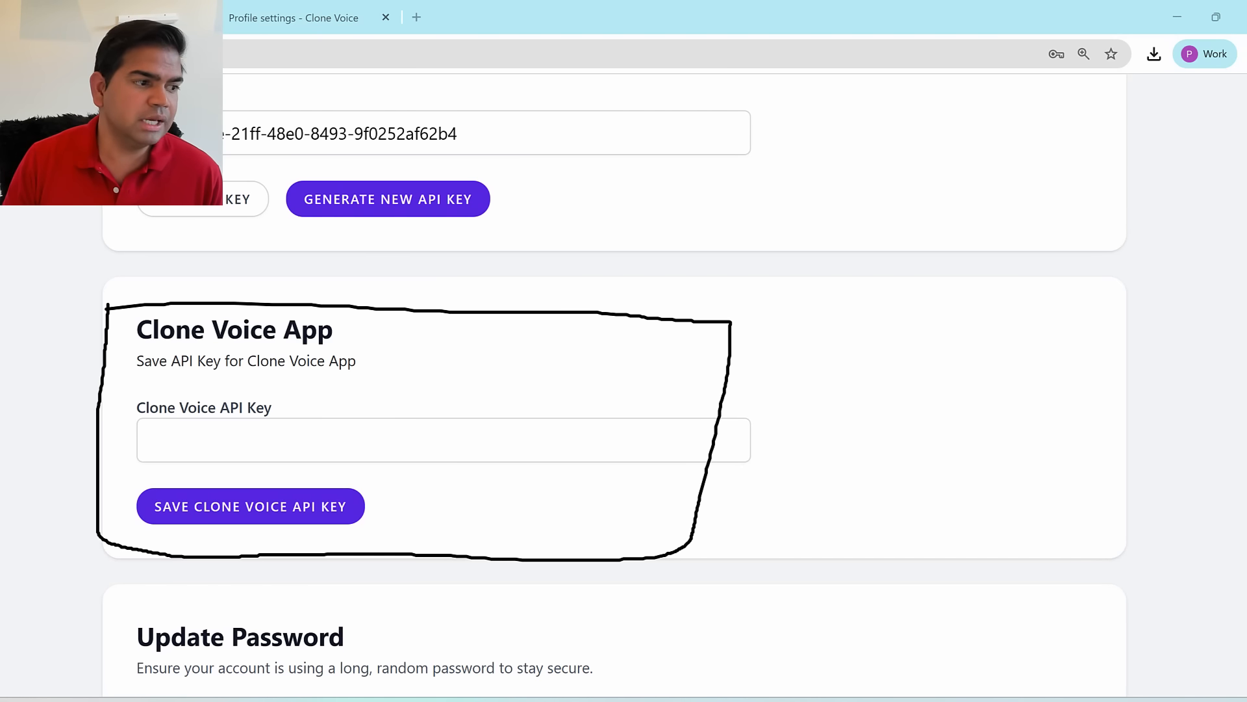
scroll(634, 371, up, 10)
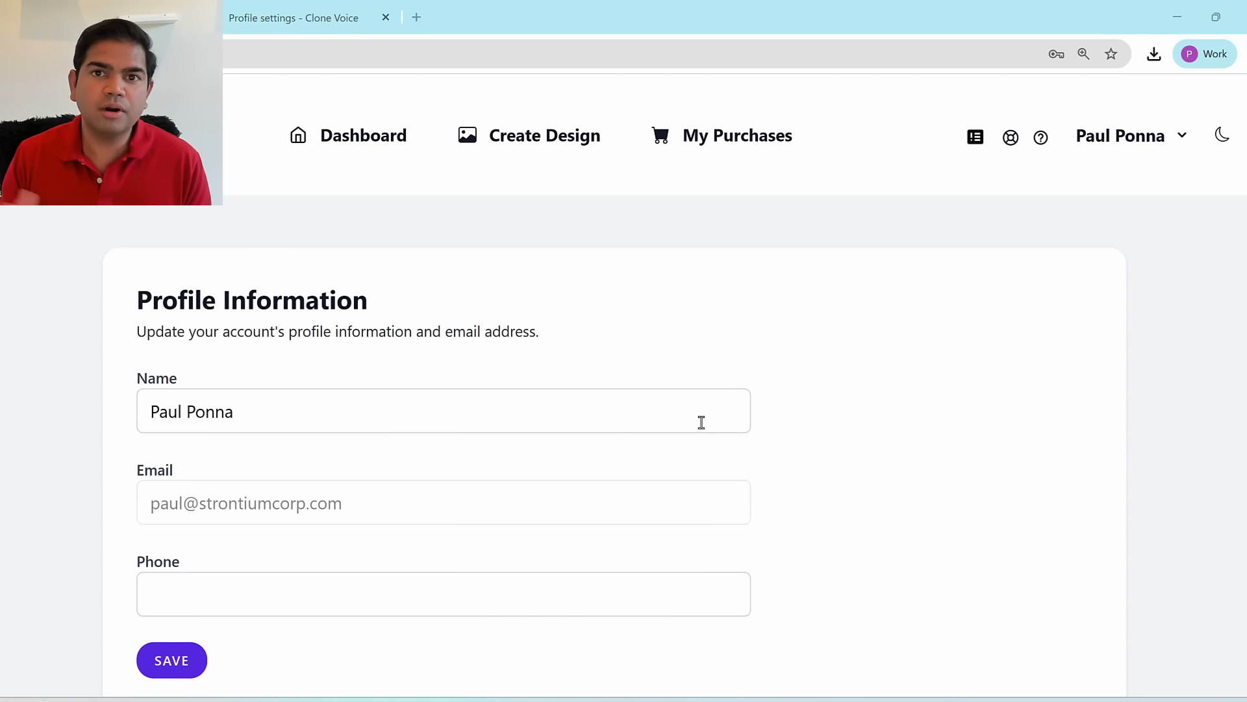
scroll(773, 292, down, 8)
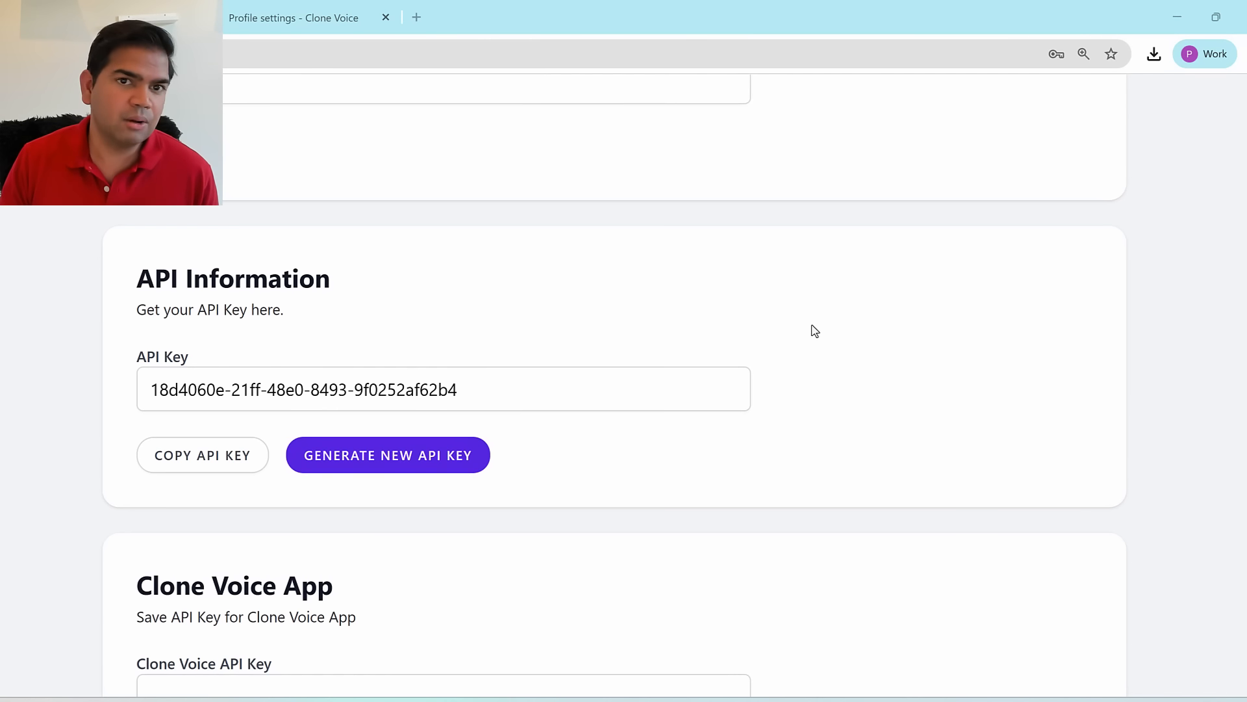
scroll(825, 345, up, 8)
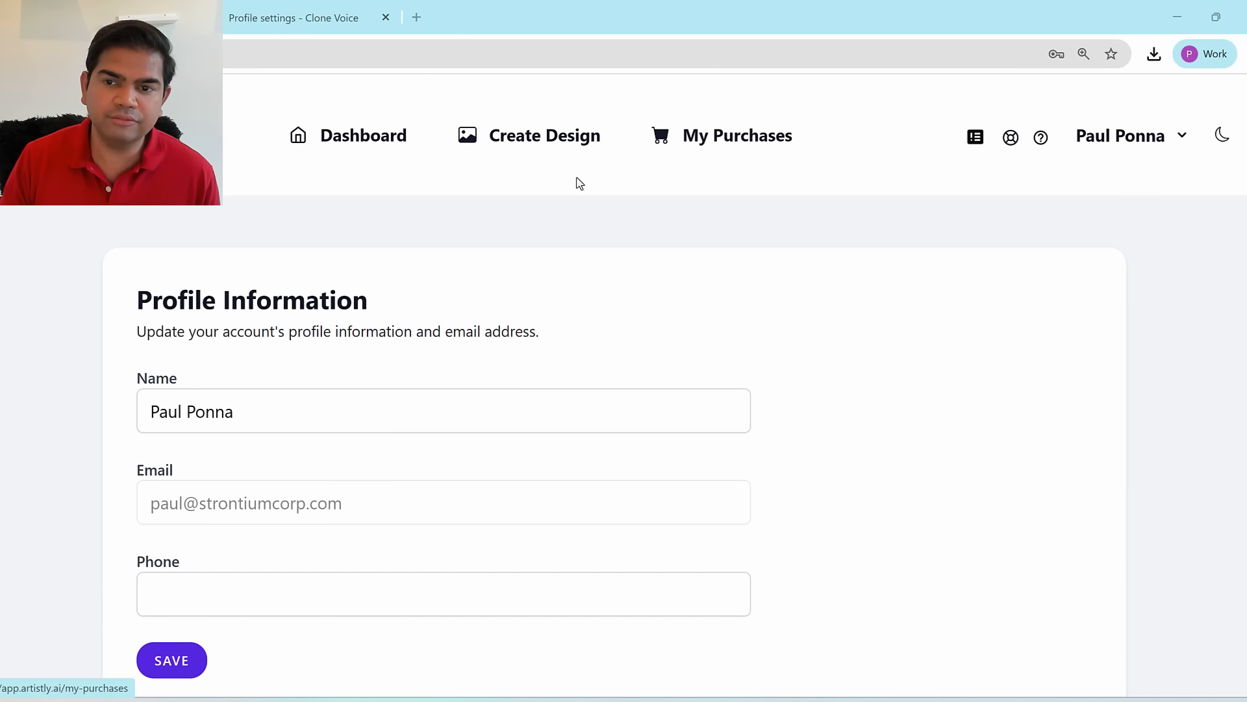
mouse_move(624, 163)
mouse_down()
mouse_move(642, 104)
mouse_move(641, 194)
mouse_move(599, 165)
mouse_up()
mouse_move(816, 363)
mouse_down()
mouse_move(752, 228)
mouse_move(799, 227)
mouse_move(750, 224)
mouse_move(757, 207)
mouse_up()
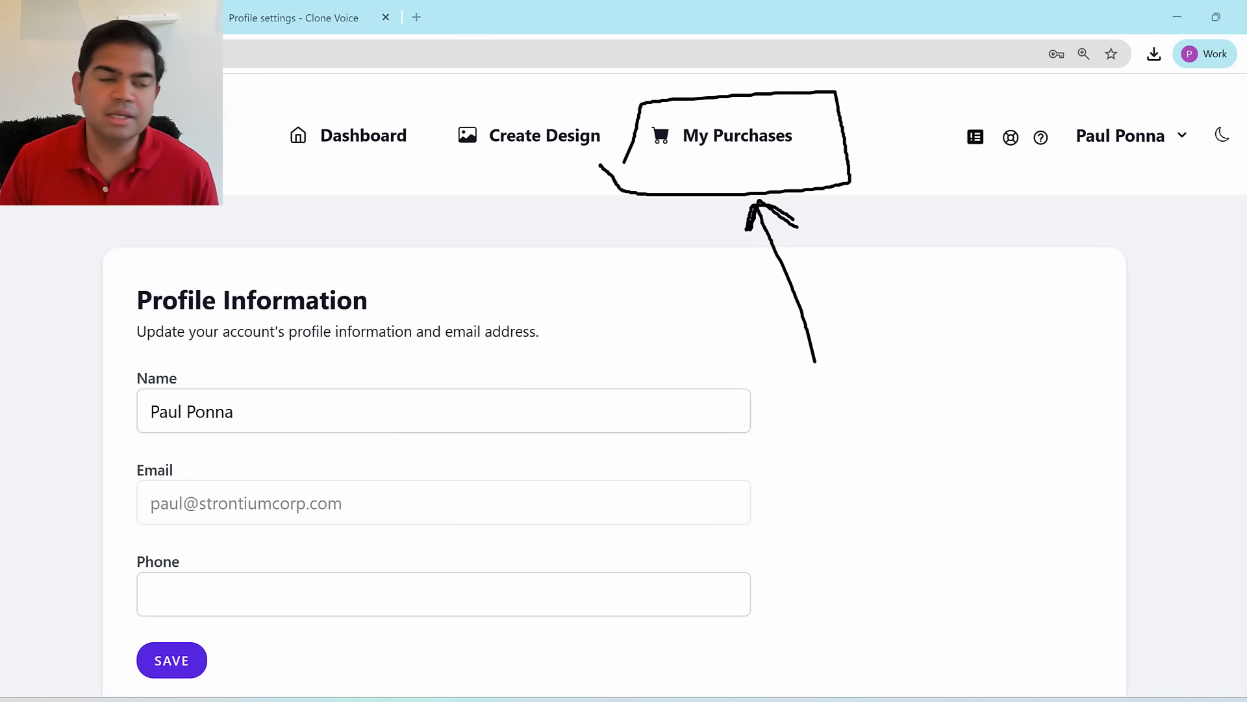
key(Escape)
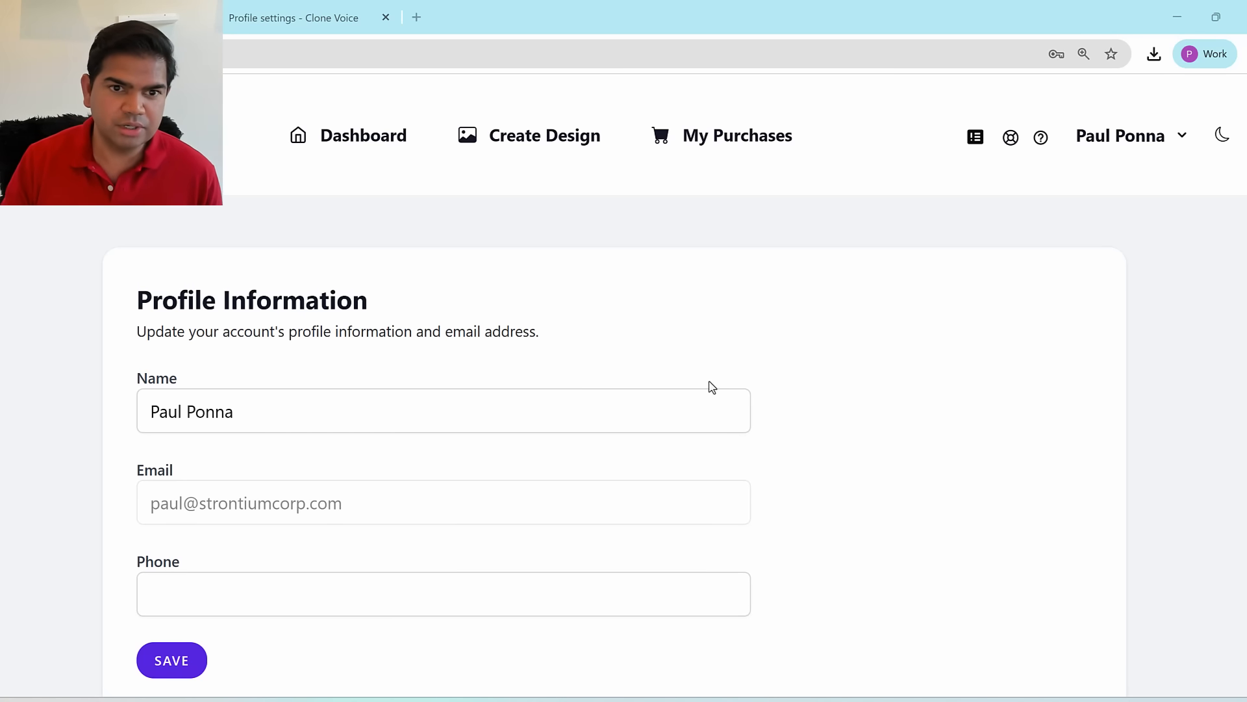
Step: Examine the Clone Voice App section of the profile page and its heading
scroll(774, 349, down, 15)
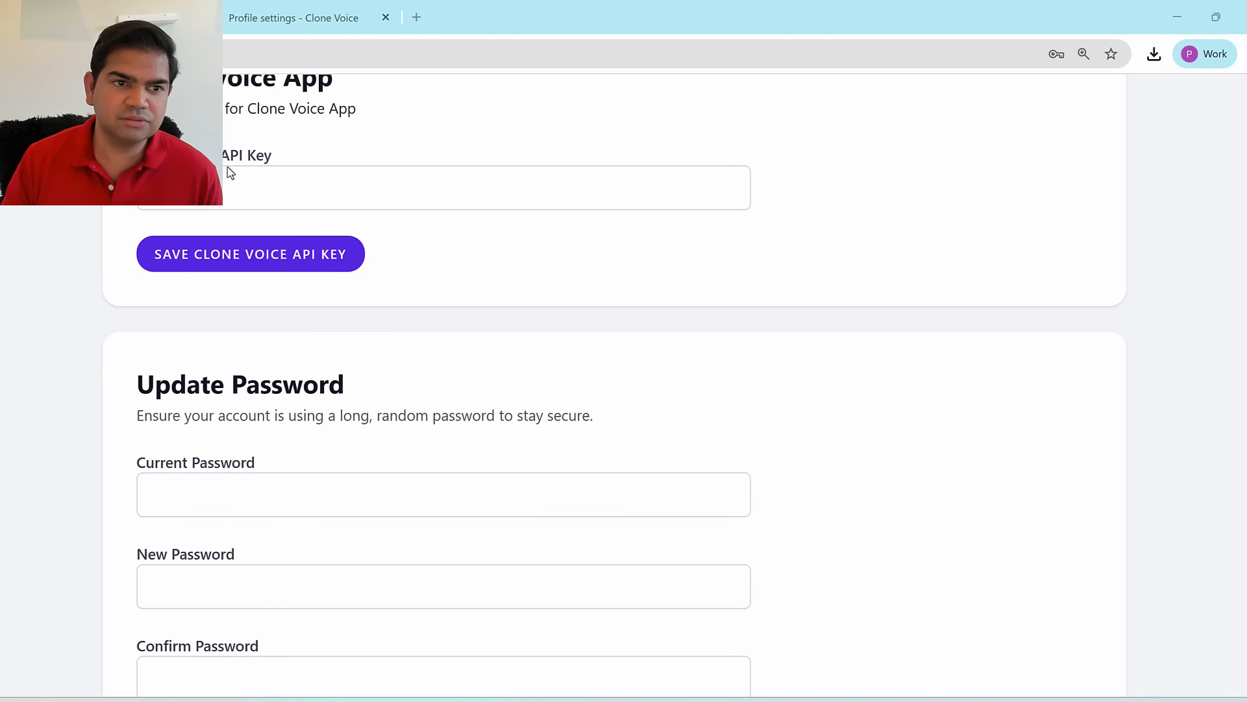
scroll(776, 349, up, 4)
drag(143, 333, 875, 348)
scroll(263, 247, down, 2)
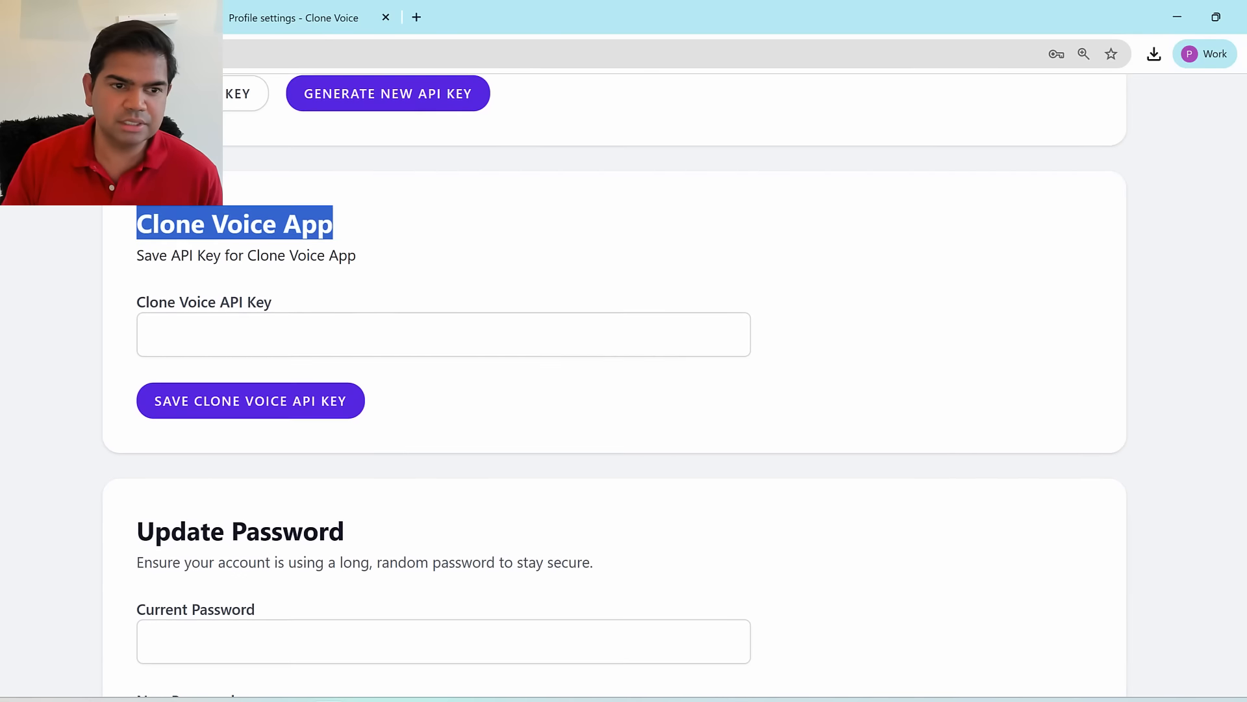
triple_click(263, 226)
click(442, 235)
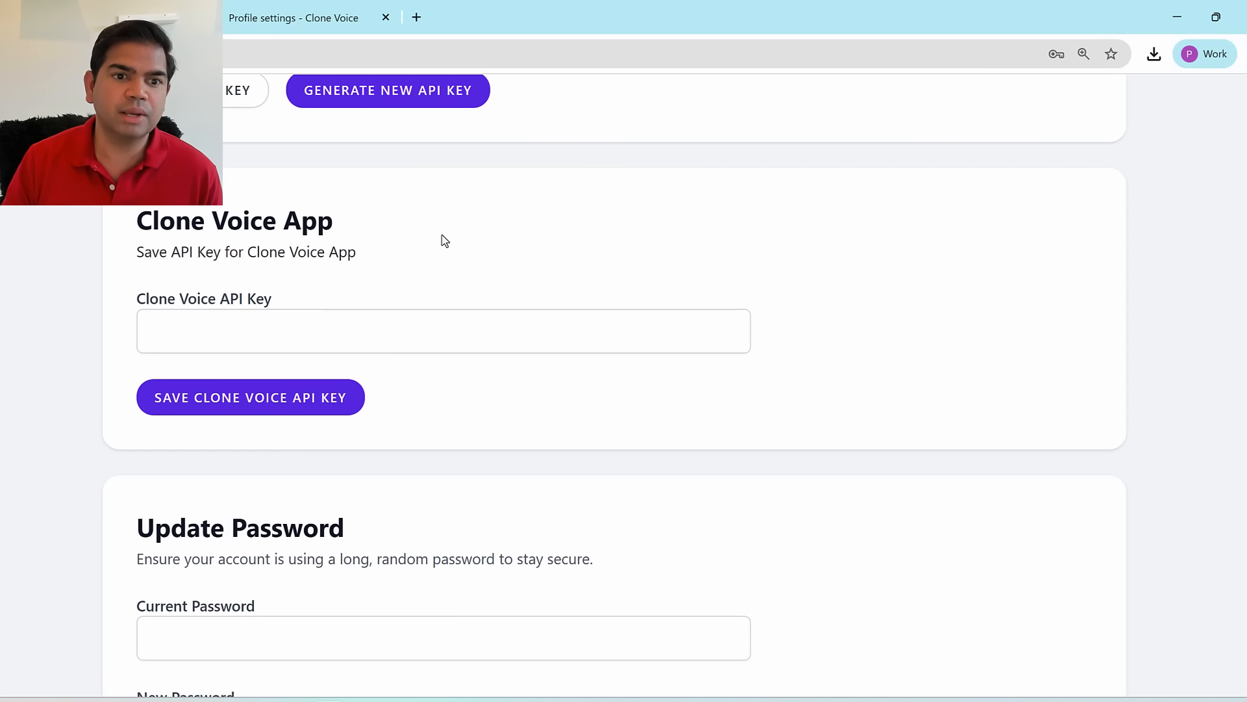
triple_click(442, 235)
click(441, 235)
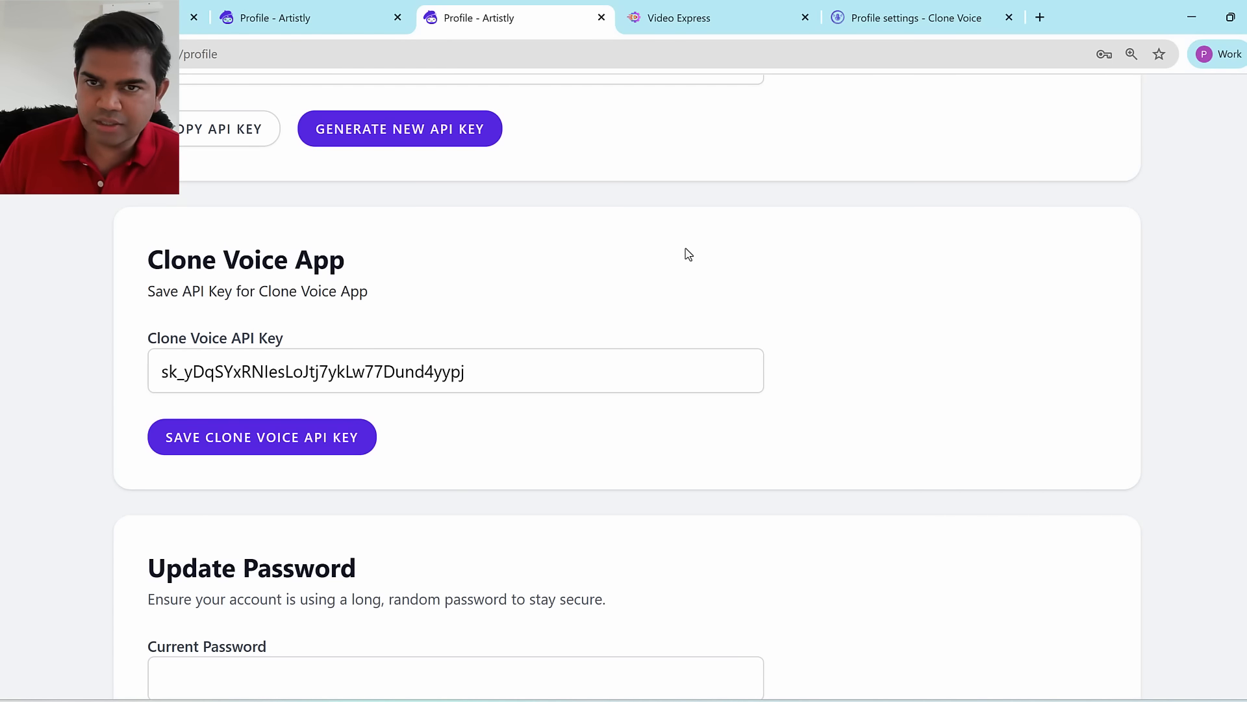
Step: Switch to Video Express and close both the Profile dialog and the CloneVoice.ai Text to Speech options
click(732, 30)
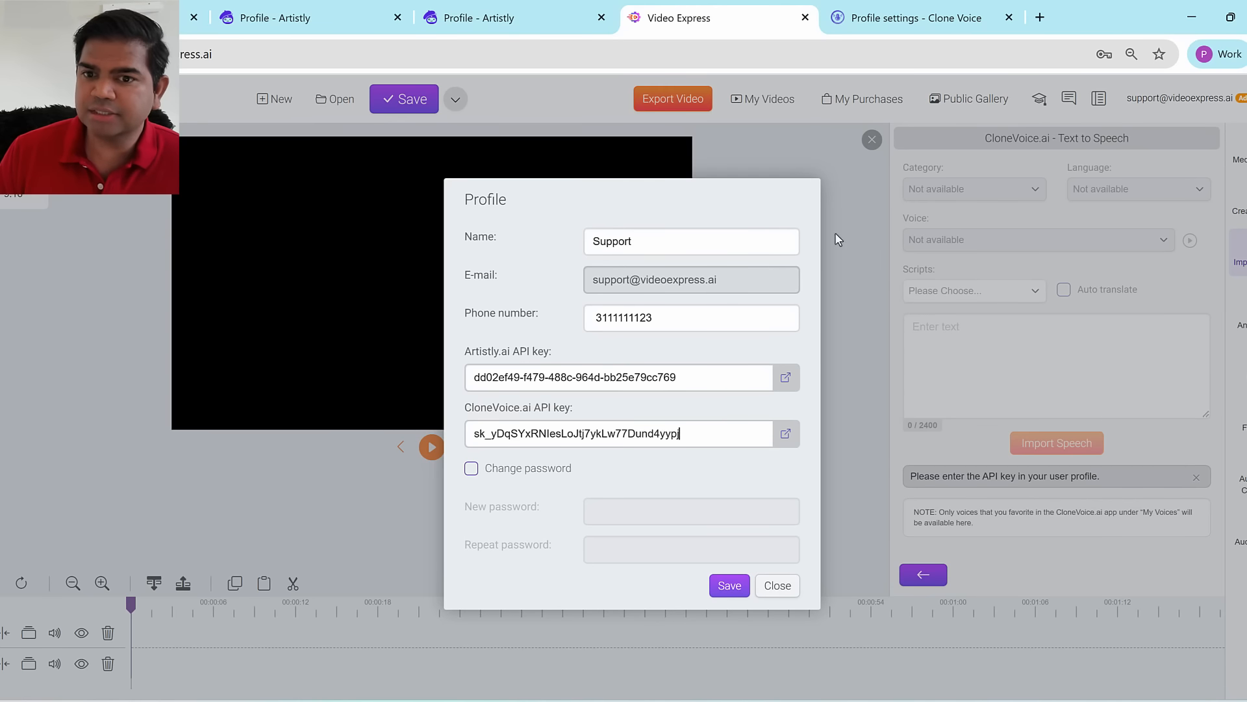
click(776, 586)
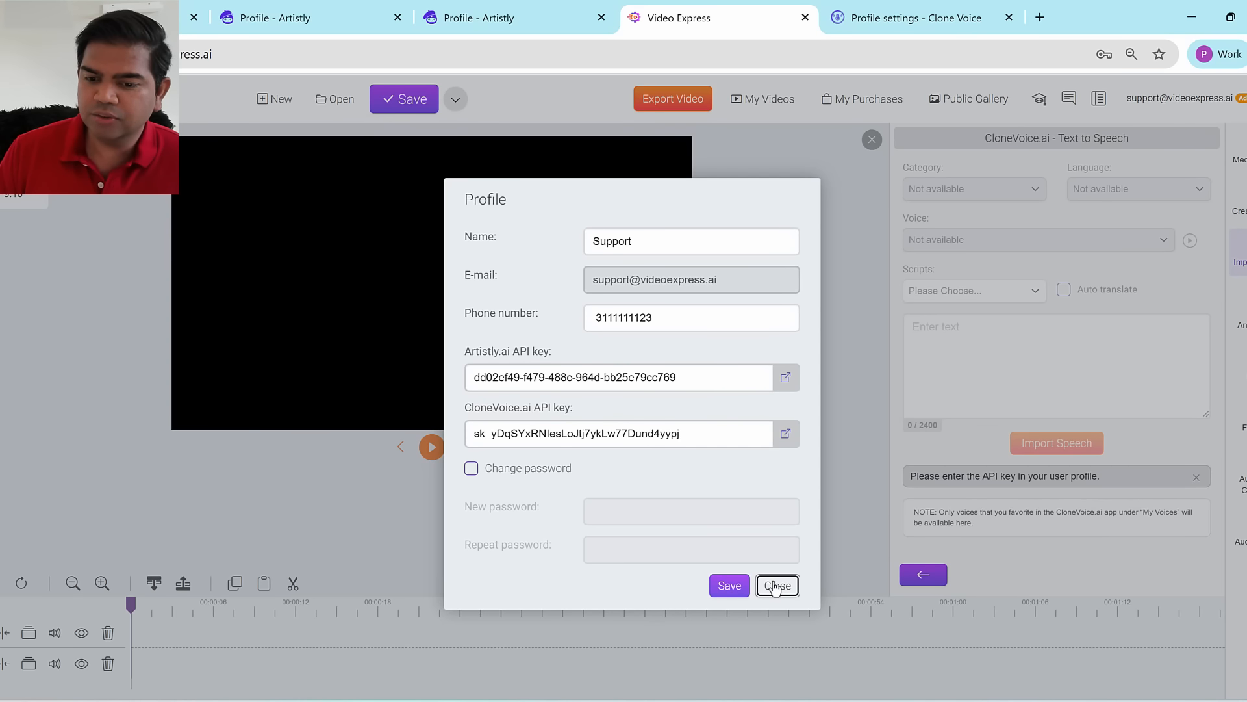
click(776, 586)
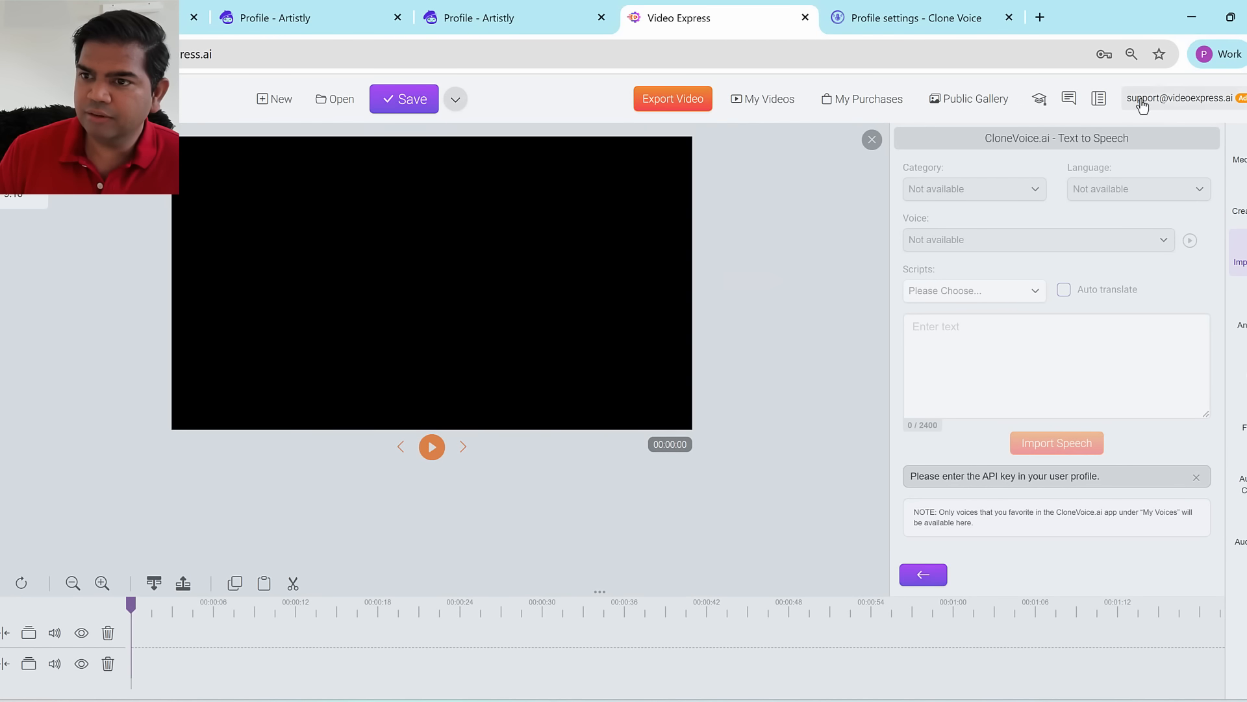
click(871, 139)
Step: Open the Video Express account profile for editing and locate the Artistly.ai and CloneVoice.ai API key fields
click(1221, 100)
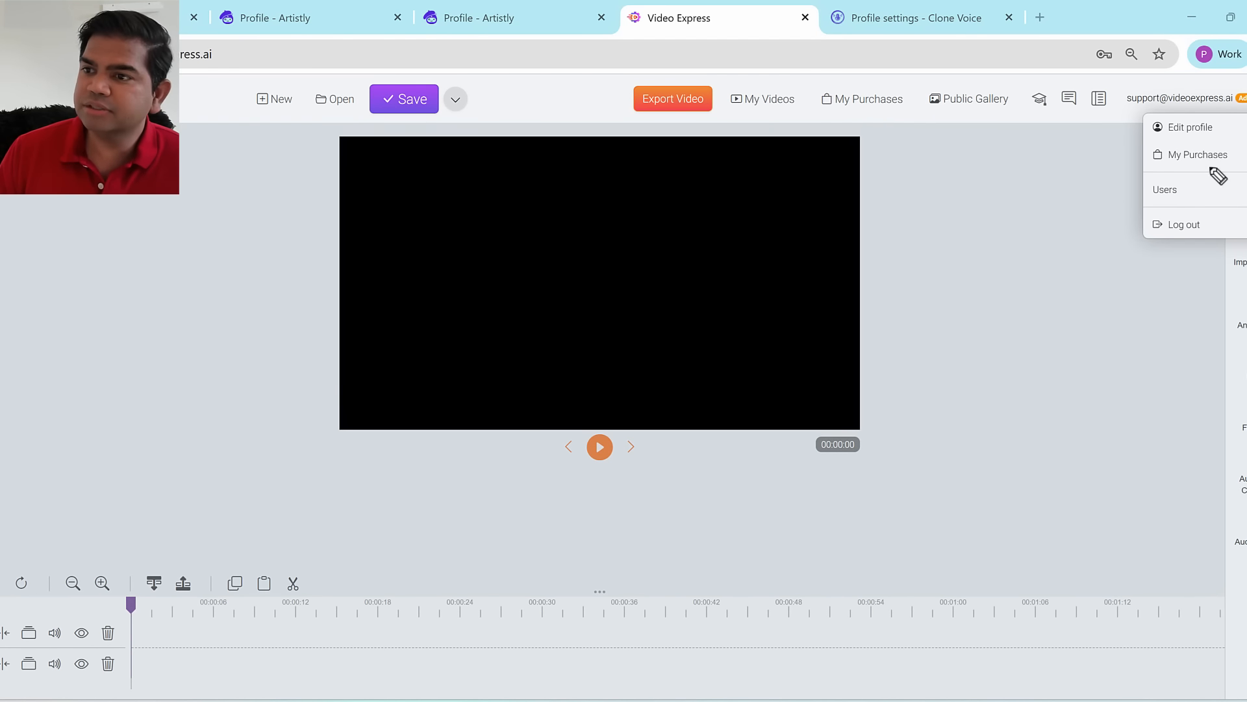
mouse_move(1183, 138)
mouse_down()
mouse_move(1164, 100)
mouse_move(1225, 117)
mouse_move(1192, 146)
mouse_up()
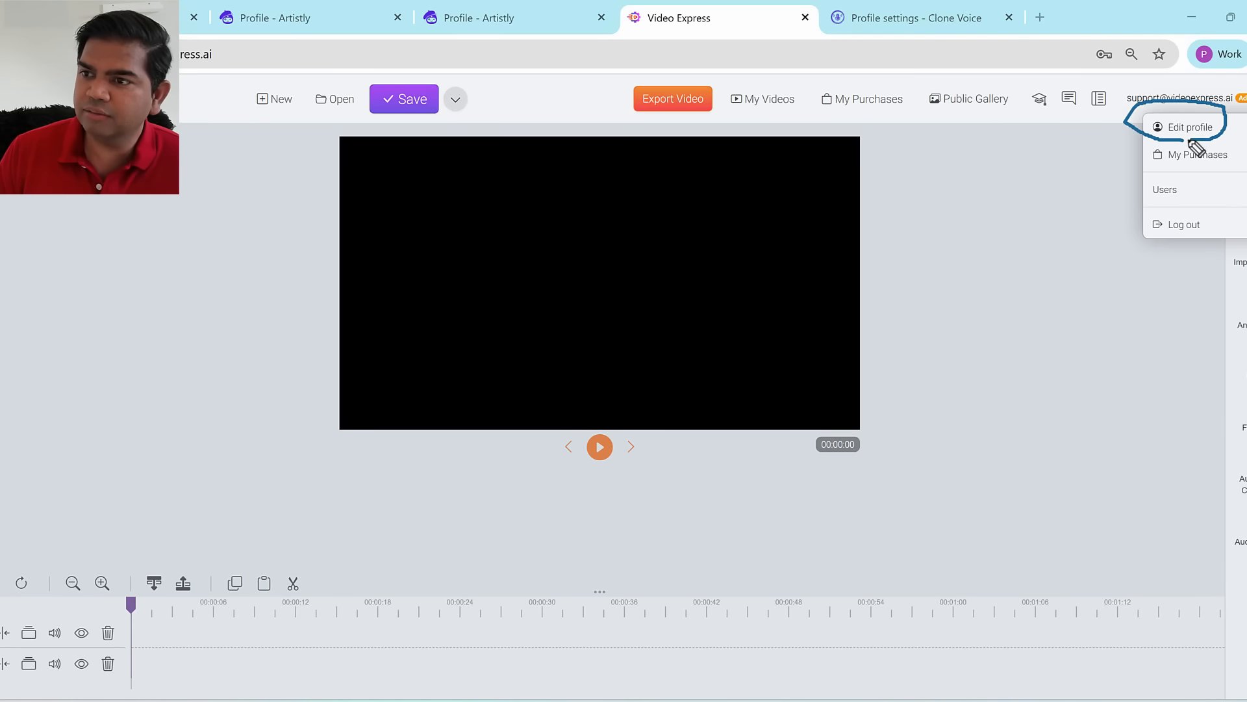
drag(1068, 134, 1130, 106)
mouse_move(1113, 102)
mouse_down()
mouse_move(1130, 105)
mouse_move(1116, 130)
mouse_up()
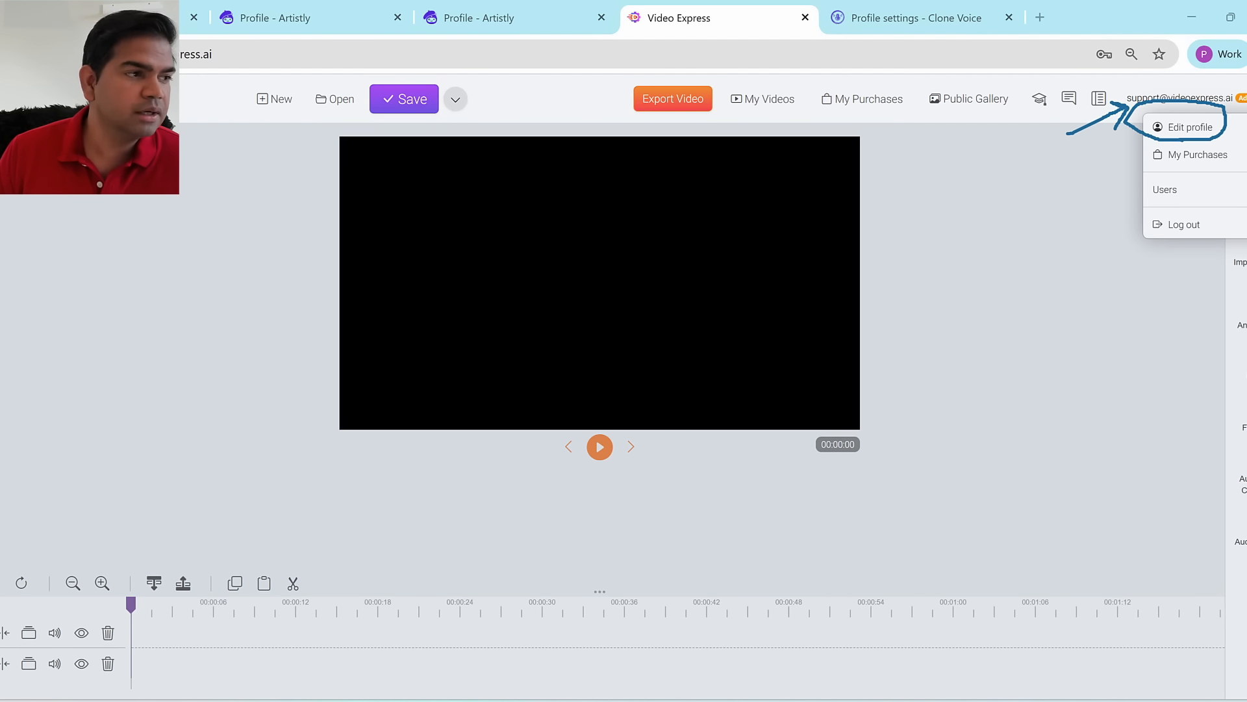
key(Escape)
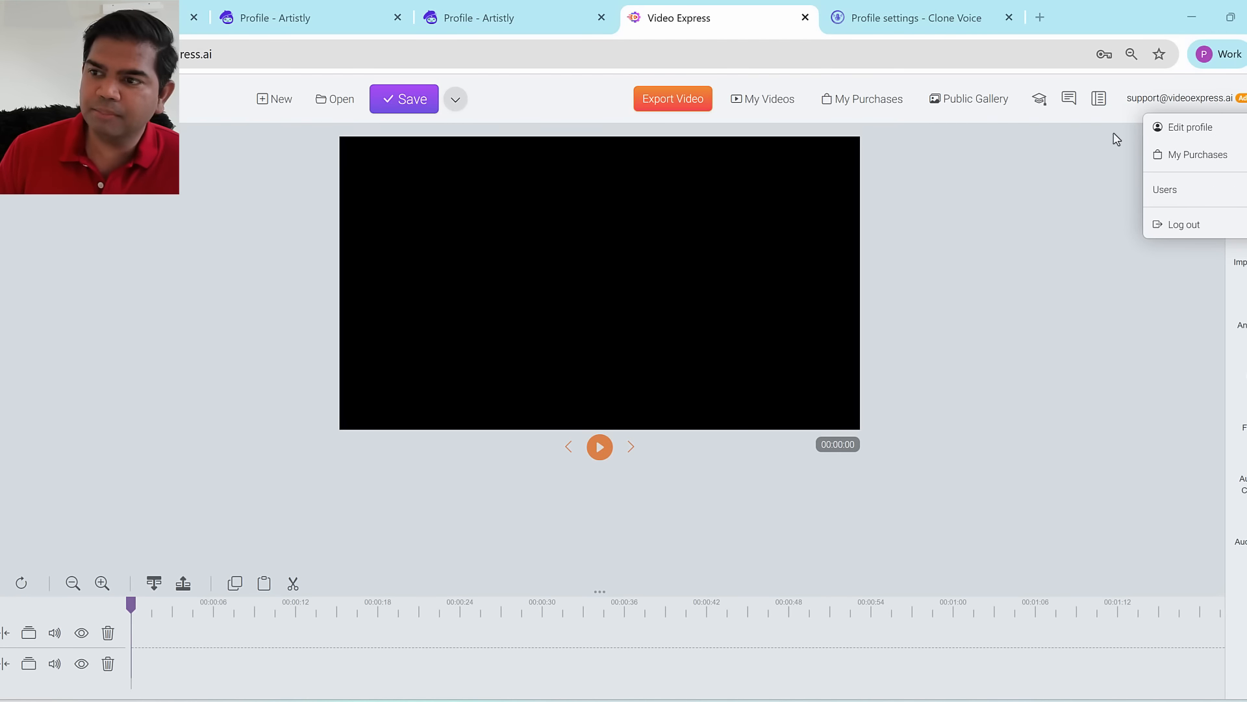
click(1188, 126)
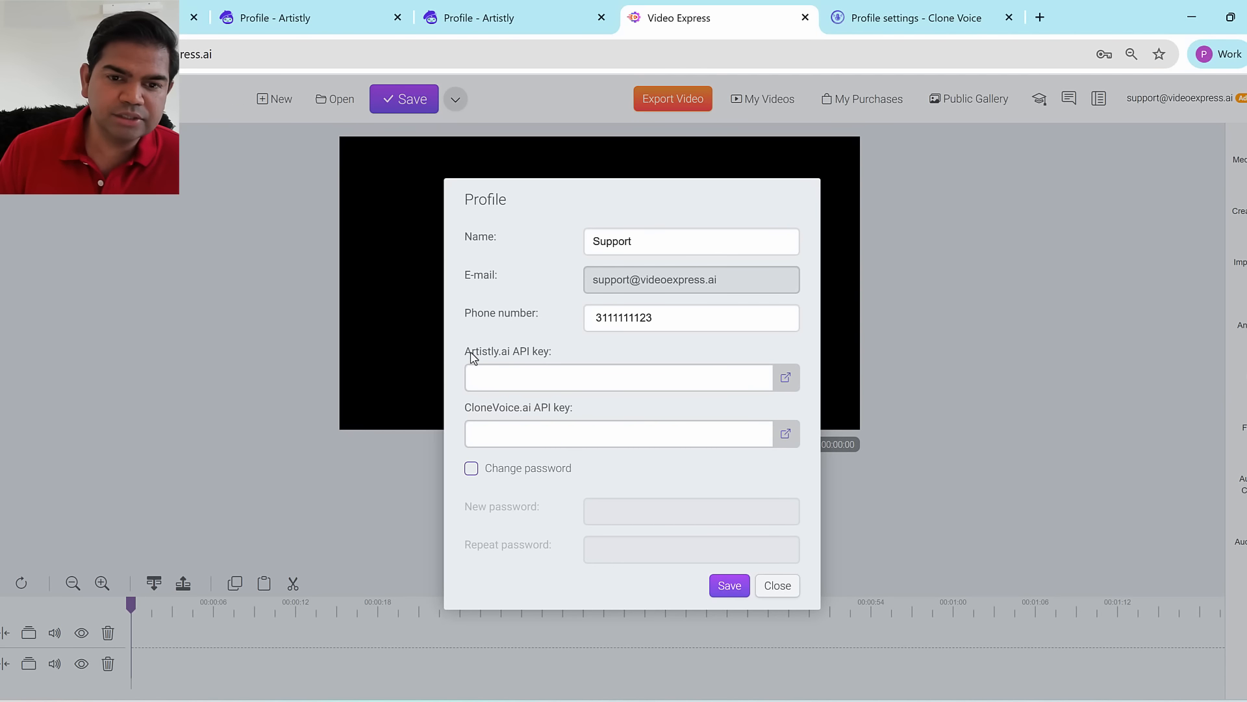
drag(465, 355, 558, 357)
drag(467, 408, 579, 410)
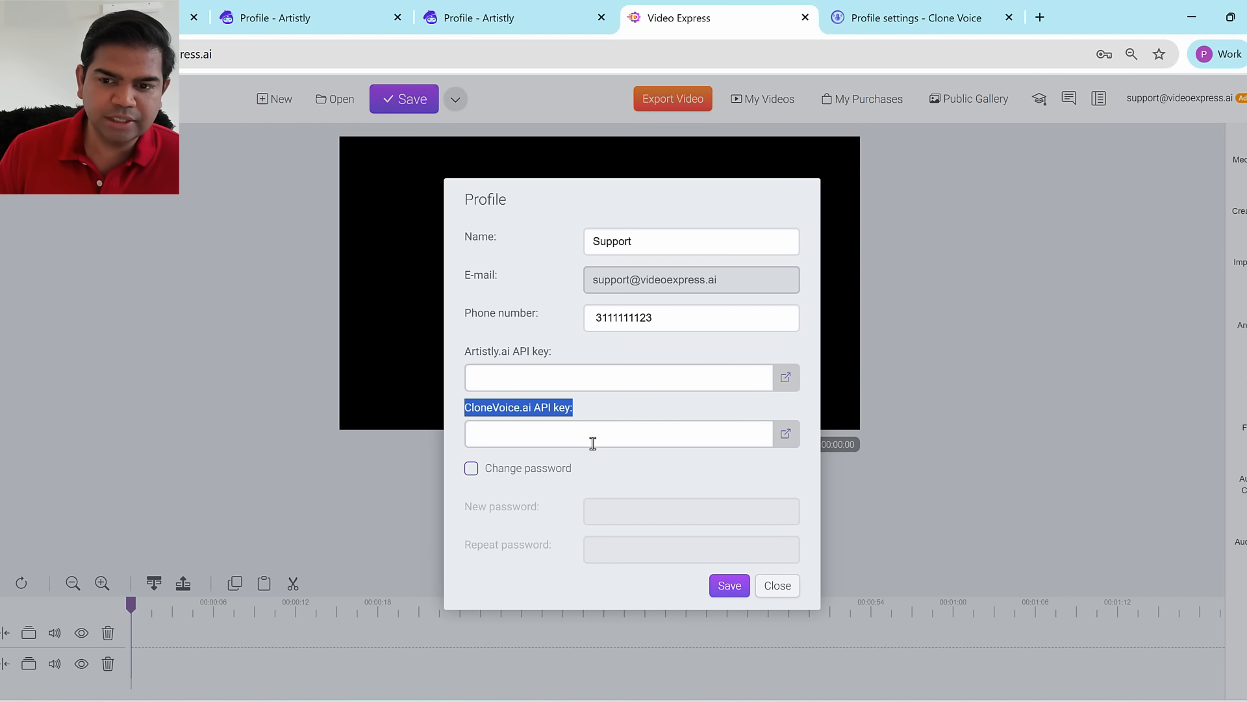
Step: Switch to the Clone Voice profile settings and copy the account's API key from the API Key section
click(901, 21)
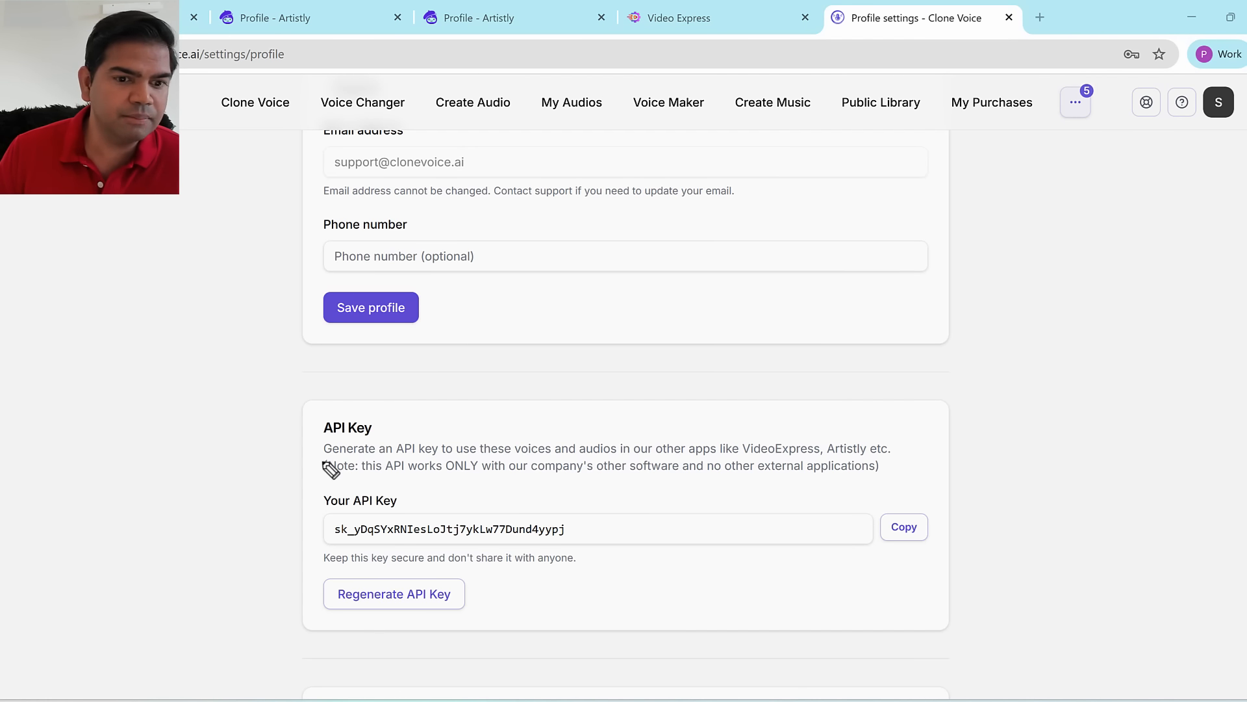
mouse_move(254, 411)
mouse_down()
mouse_move(952, 523)
mouse_move(273, 437)
mouse_move(302, 418)
mouse_up()
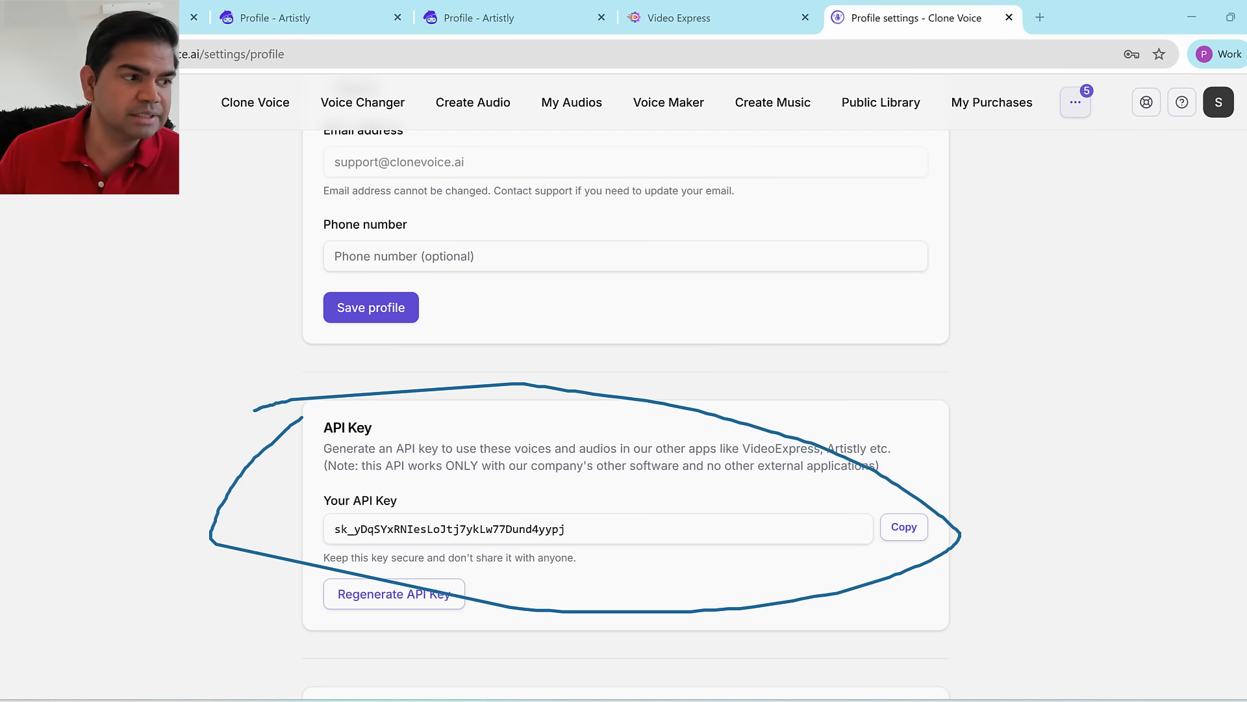
key(Escape)
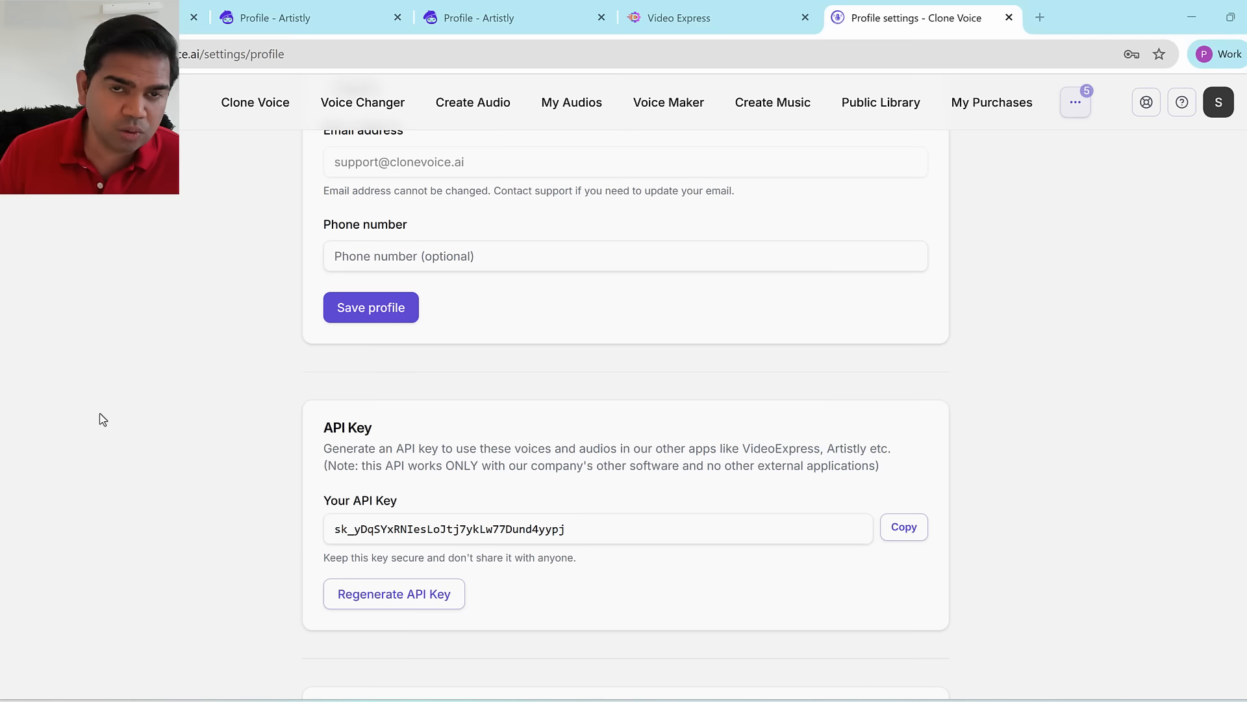
click(903, 529)
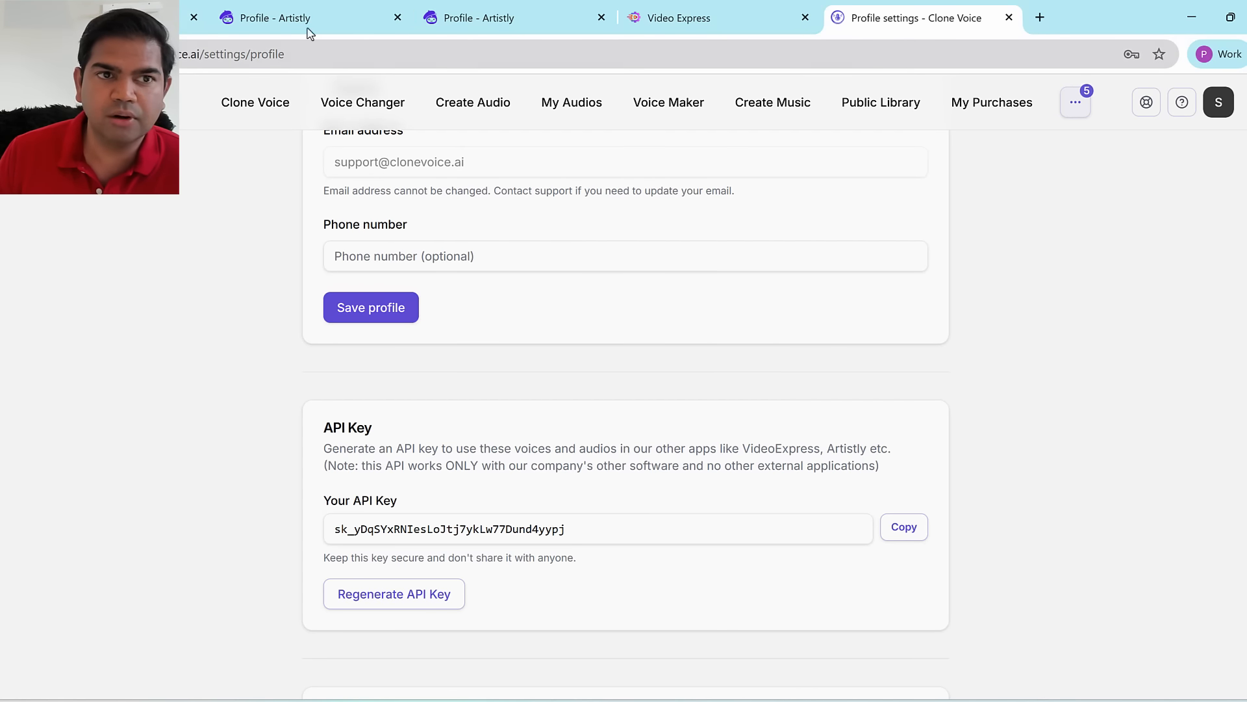
Step: Switch to Video Express and paste the copied key into the profile's CloneVoice.ai API key field
click(713, 20)
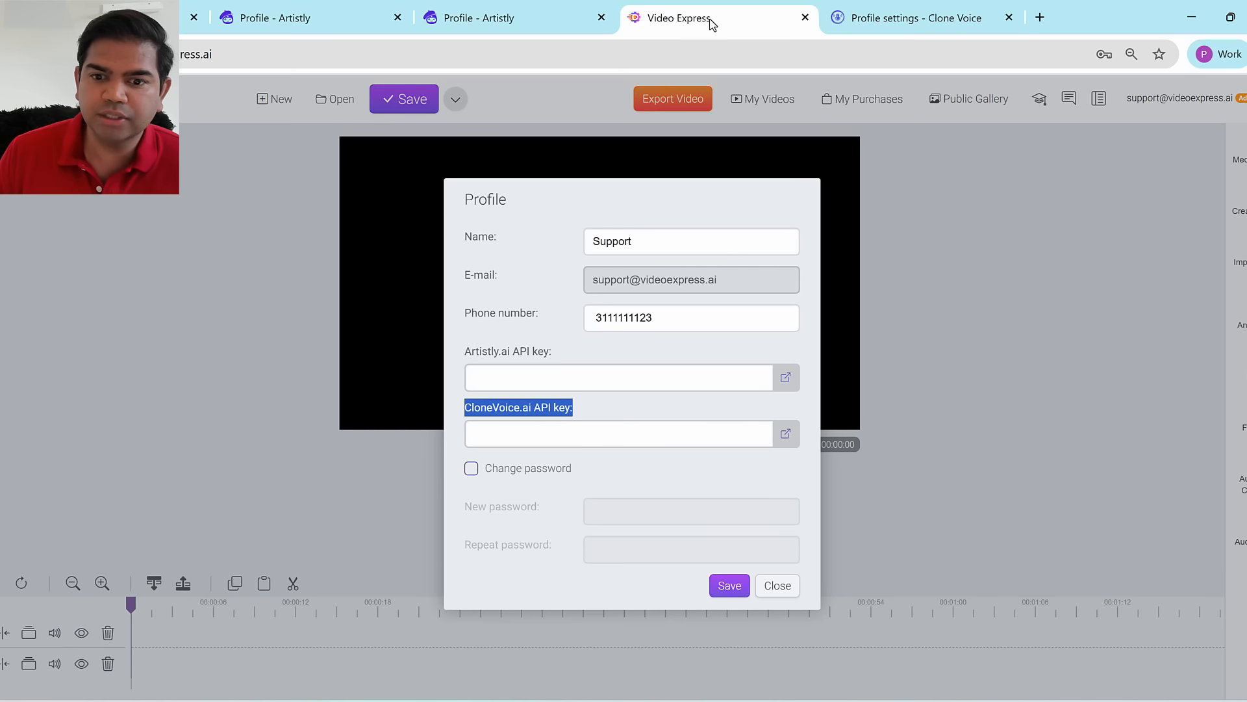
click(527, 434)
right_click(525, 437)
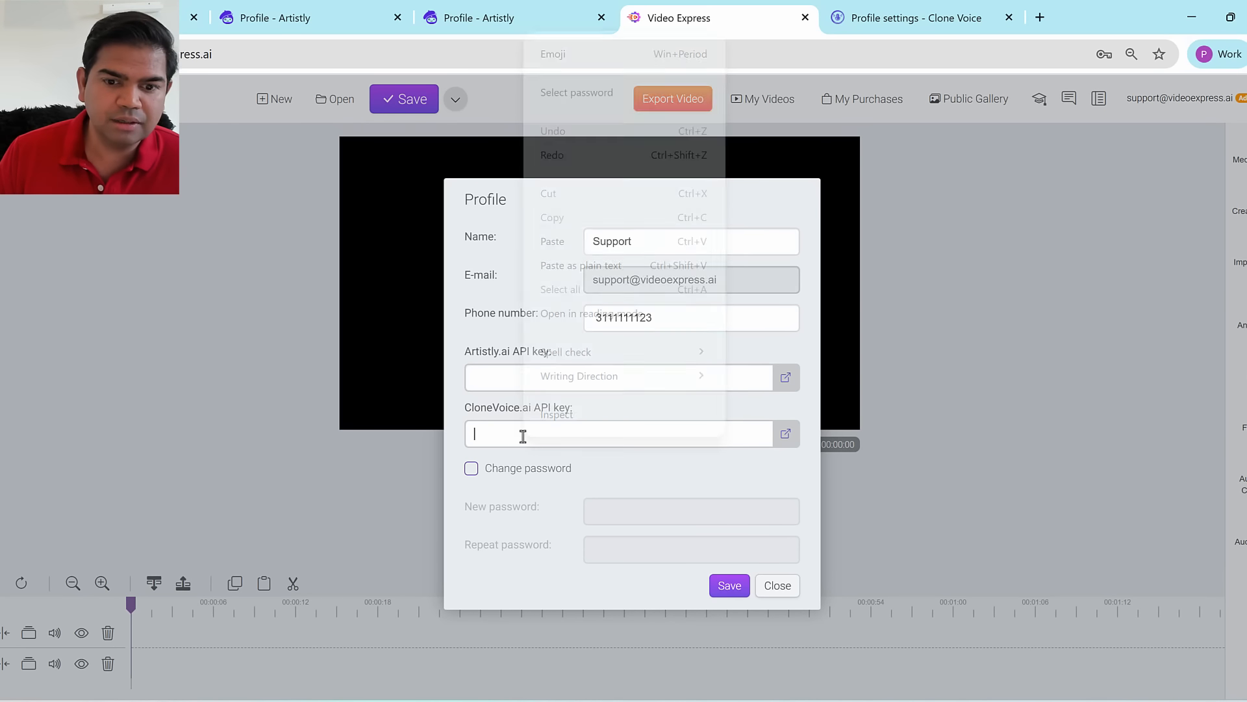
click(575, 270)
drag(567, 432, 306, 437)
click(615, 435)
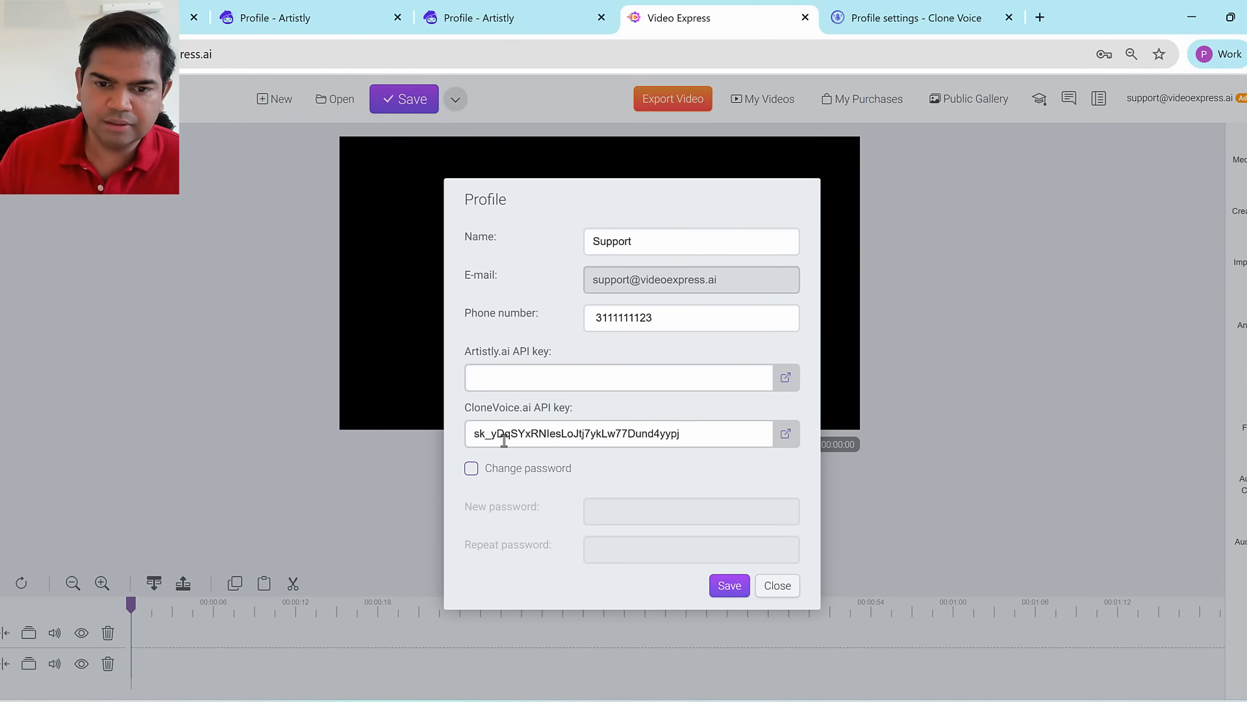
drag(518, 434, 735, 438)
Step: Save the Video Express profile with its CloneVoice.ai API key and close the Profile dialog
click(729, 587)
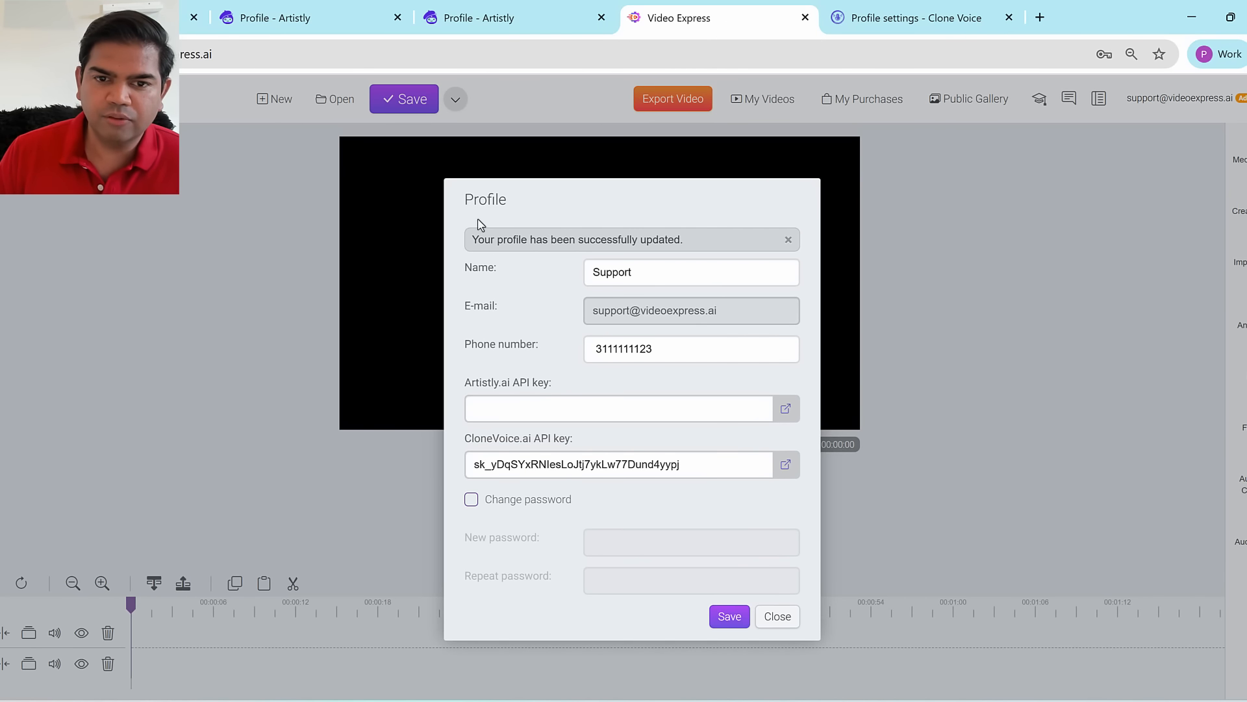
drag(506, 239, 684, 240)
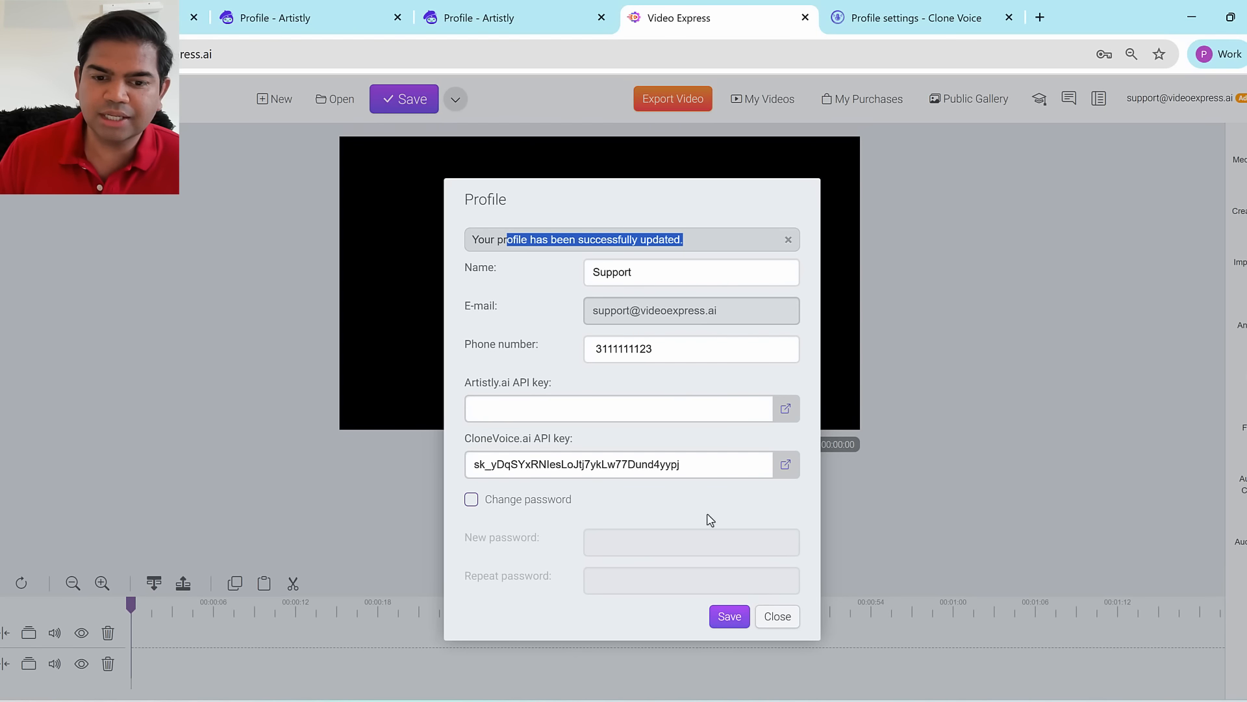
drag(578, 442, 461, 430)
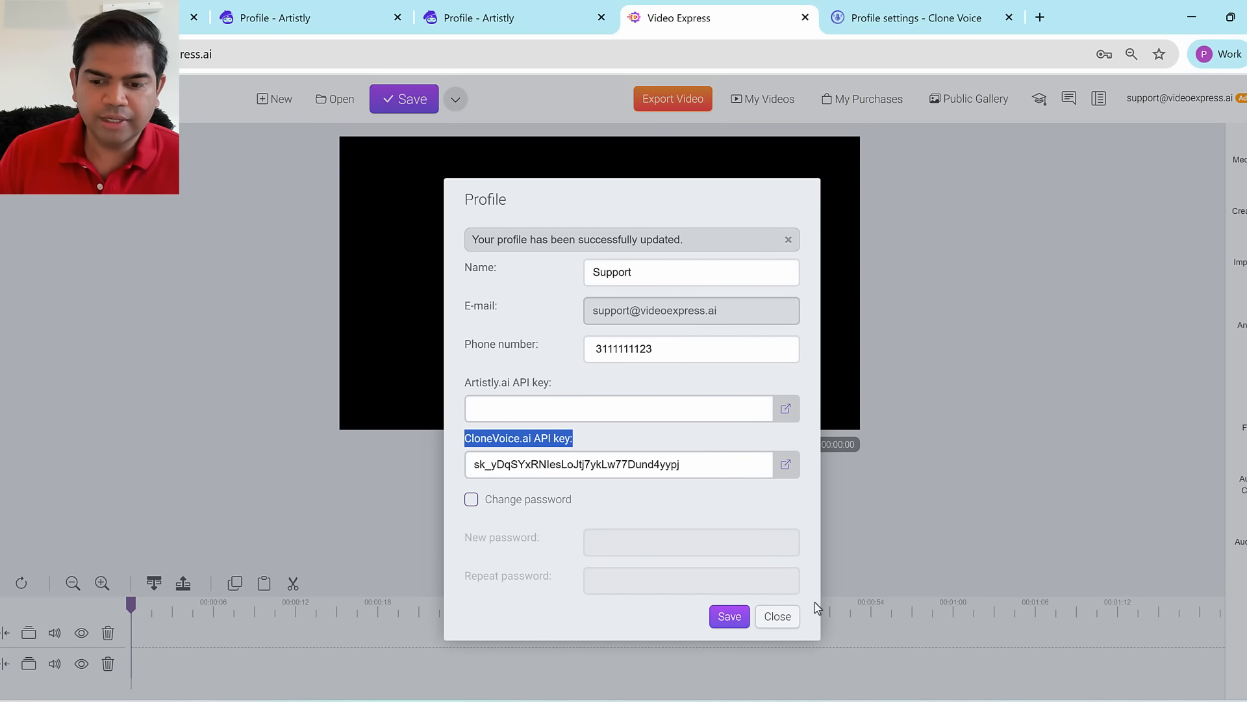
click(777, 621)
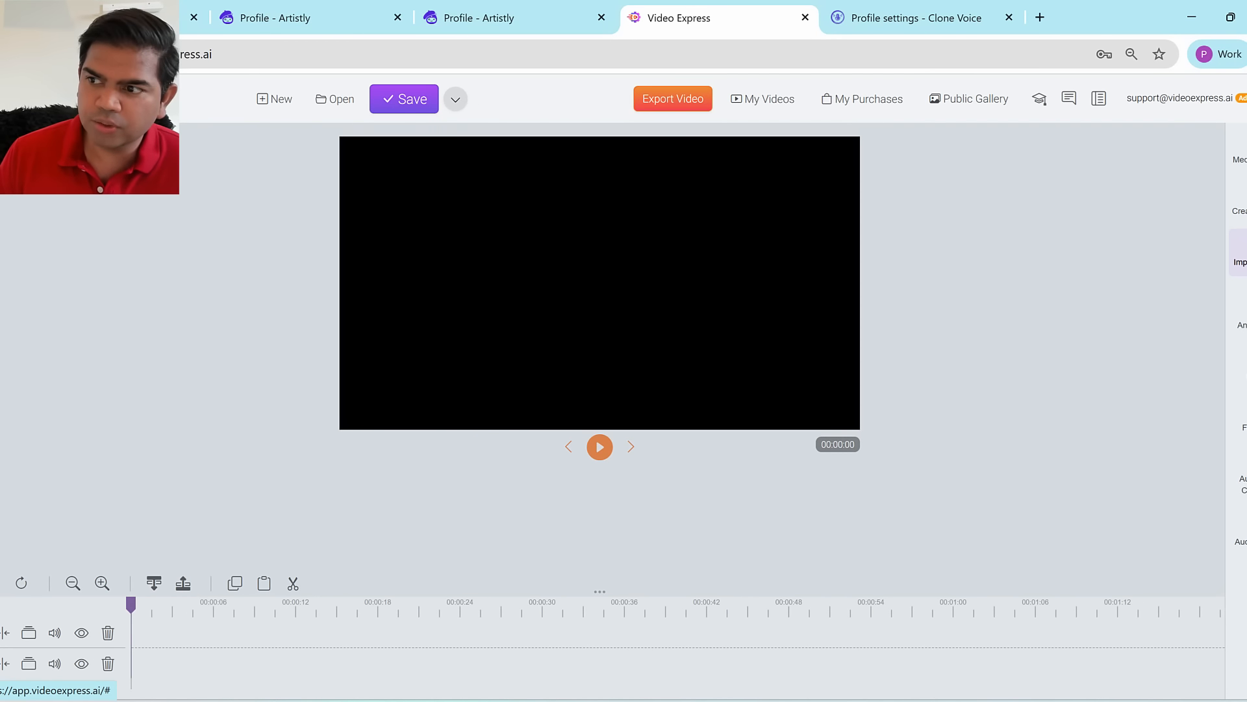
Step: Show the Import media options, reopen the account profile for editing and locate the Artistly.ai API key field
click(1238, 255)
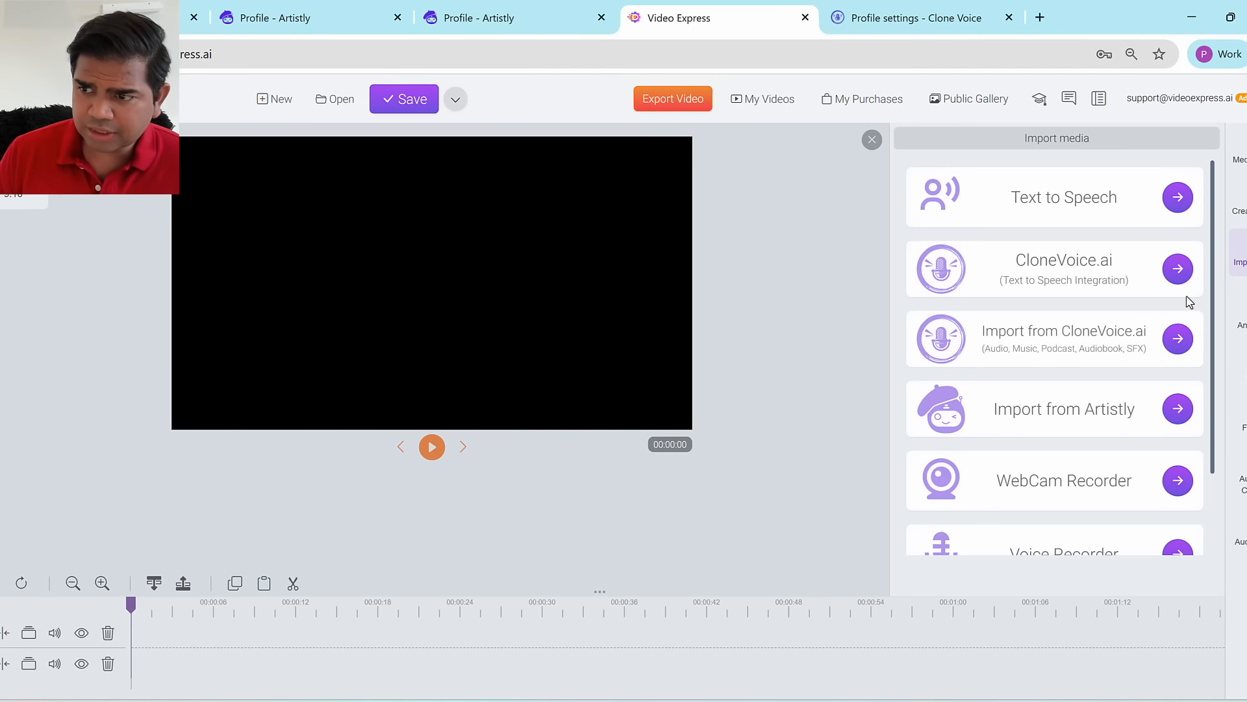
click(1179, 97)
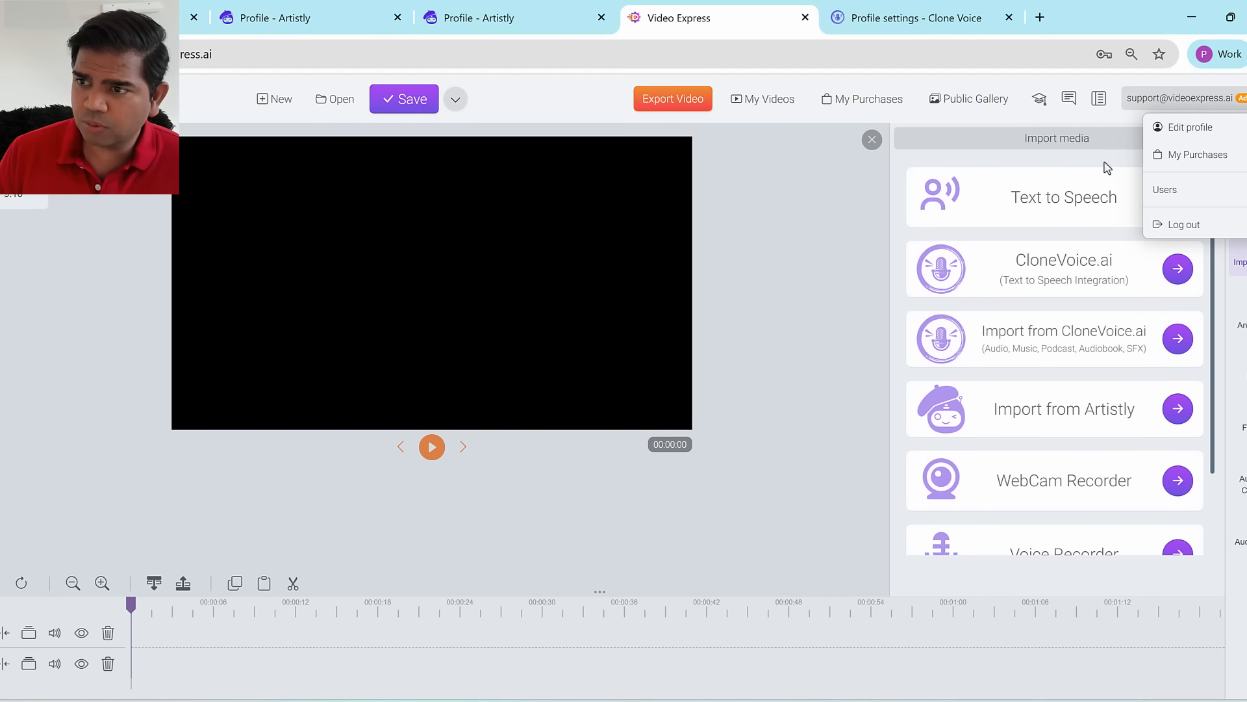
click(1199, 128)
drag(465, 352, 568, 356)
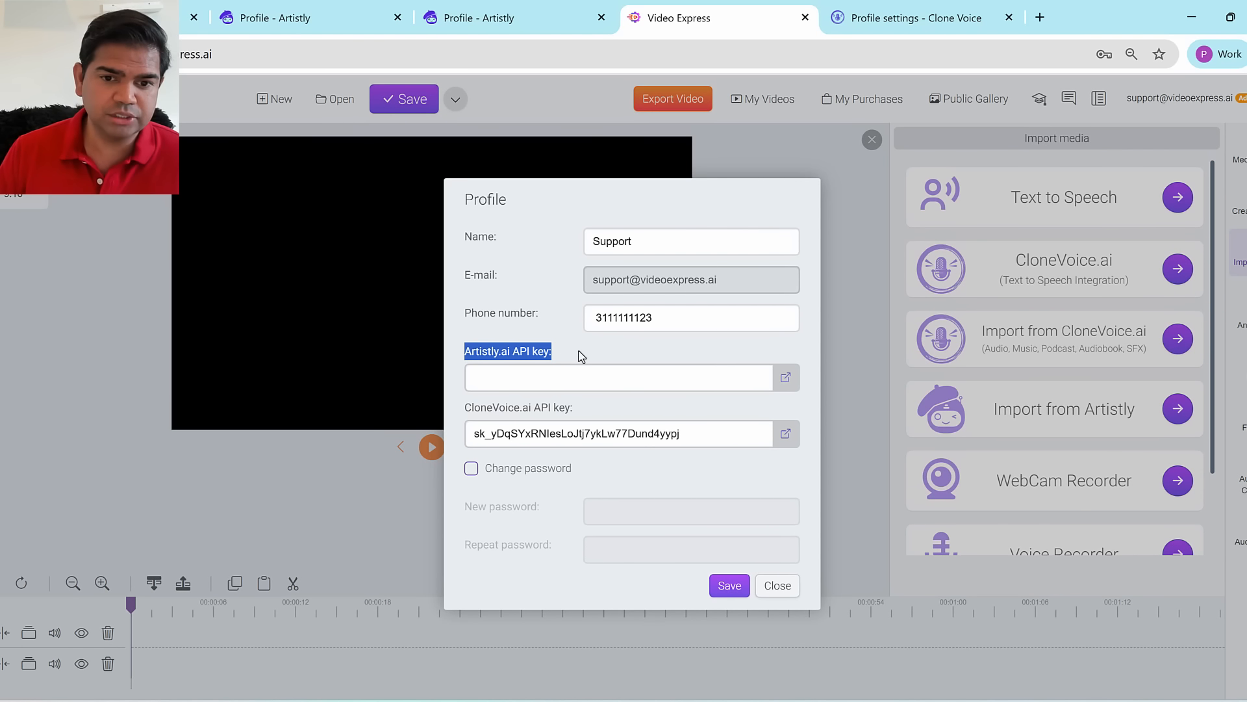
click(581, 353)
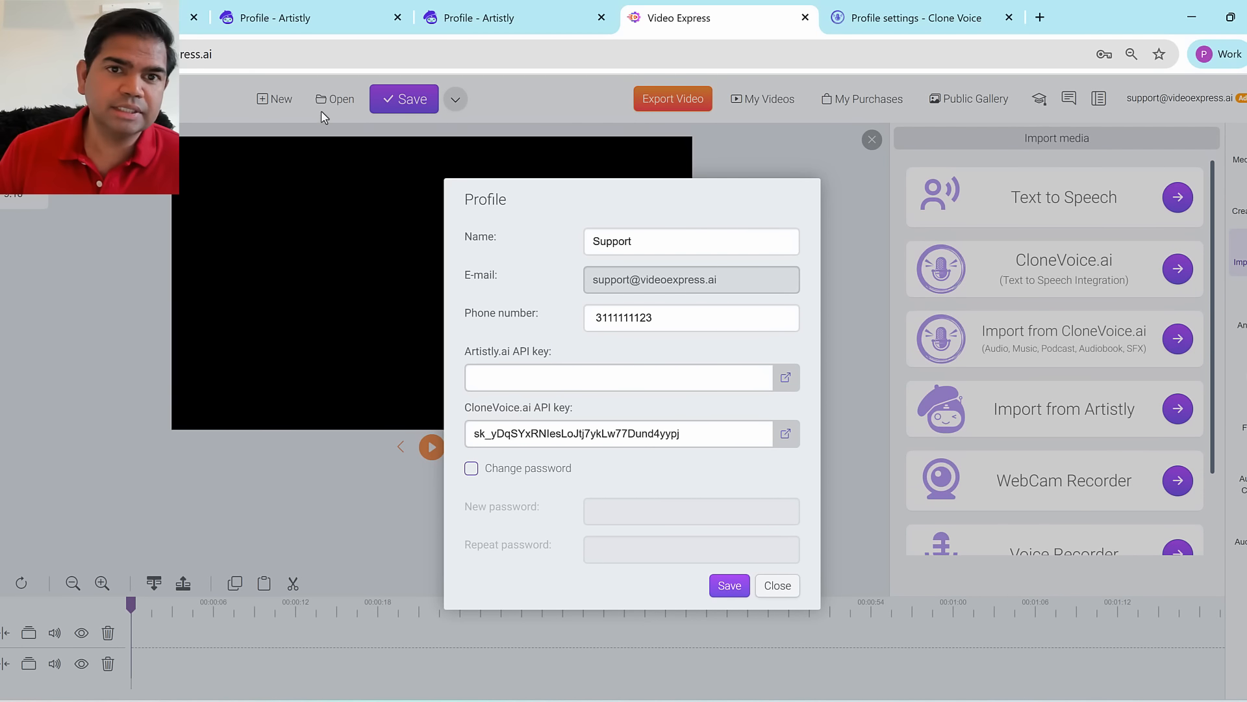
Step: Switch to Artistly and open the account's profile page
click(484, 29)
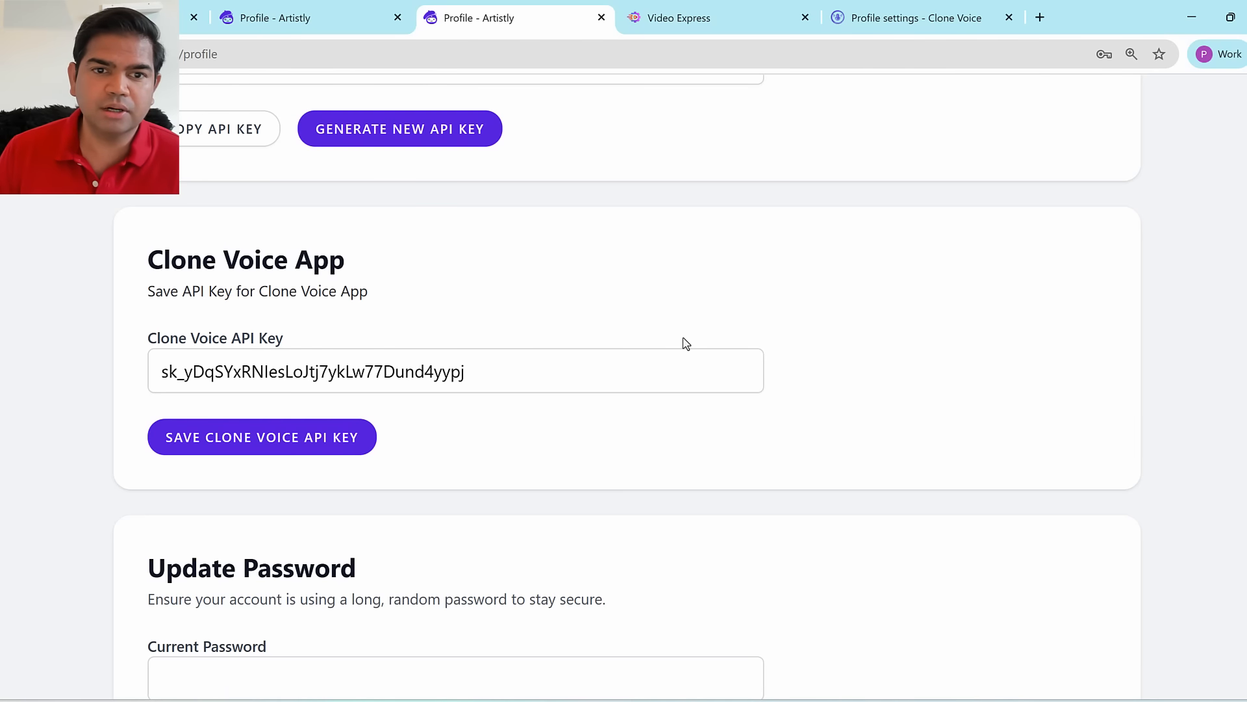
scroll(686, 344, up, 15)
click(1137, 136)
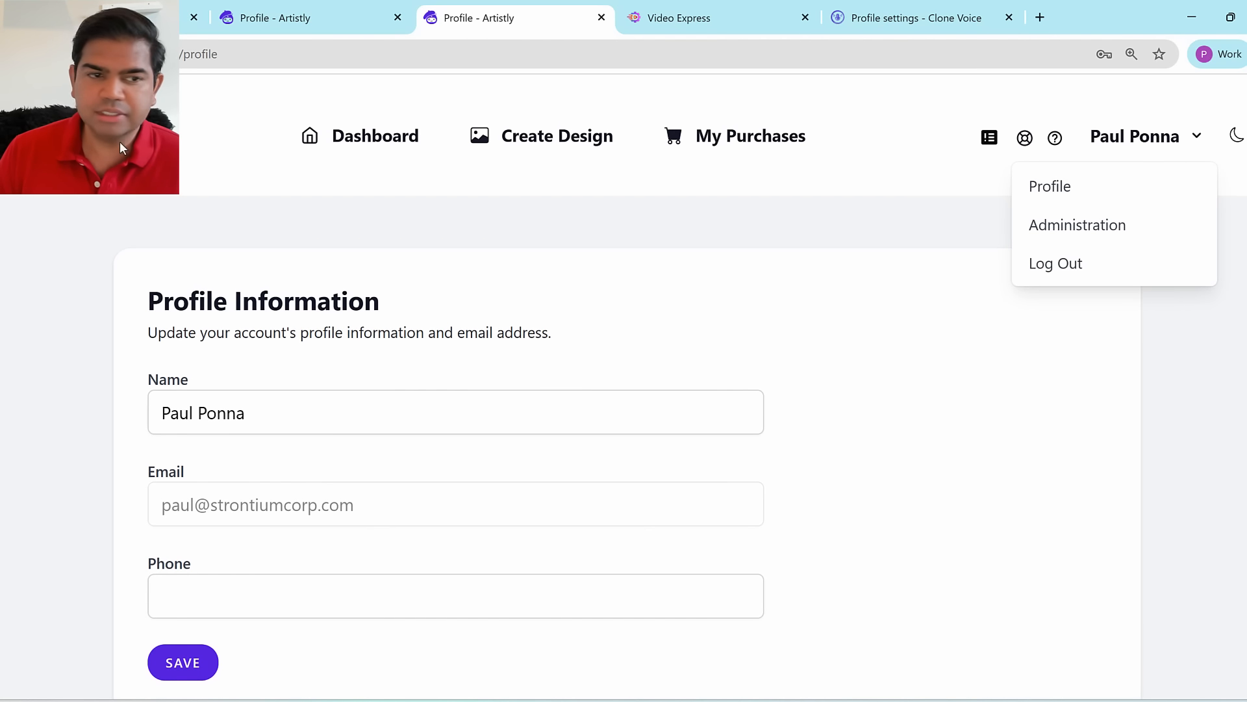
click(1051, 188)
Step: Copy the Artistly API key from the API Information section of the profile page
scroll(609, 293, down, 4)
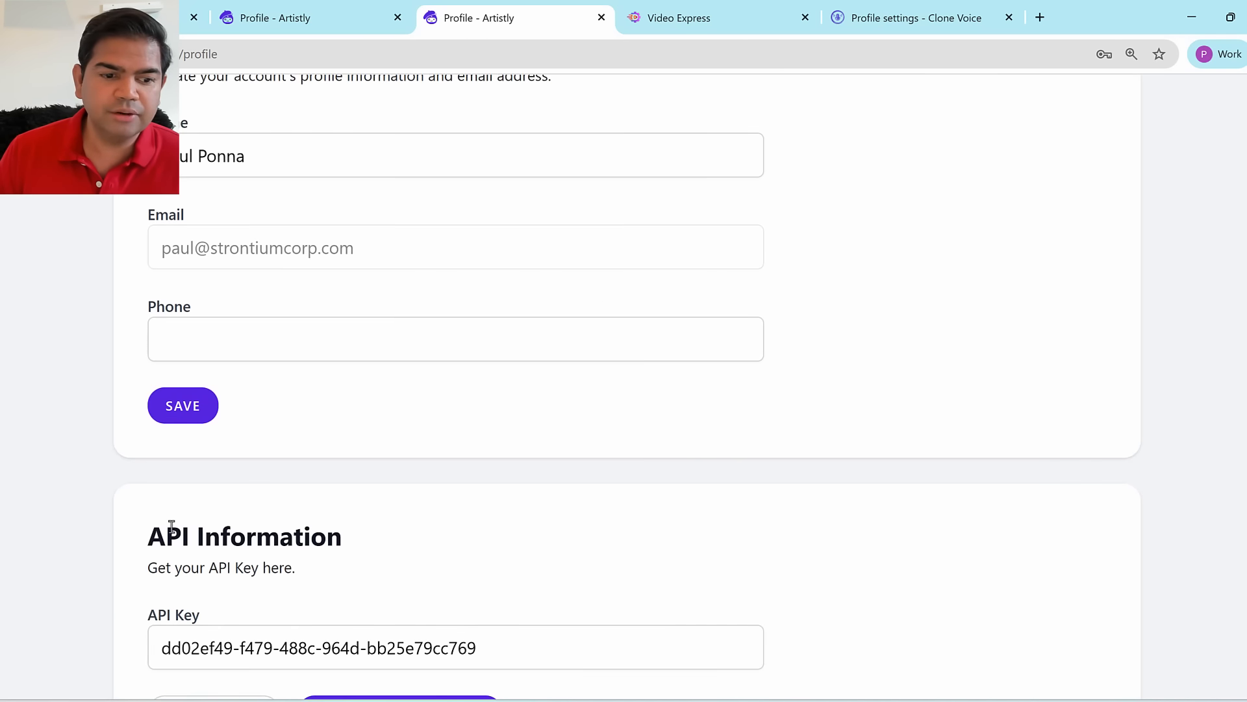
drag(144, 540, 376, 542)
click(425, 535)
scroll(290, 478, down, 4)
drag(144, 358, 268, 360)
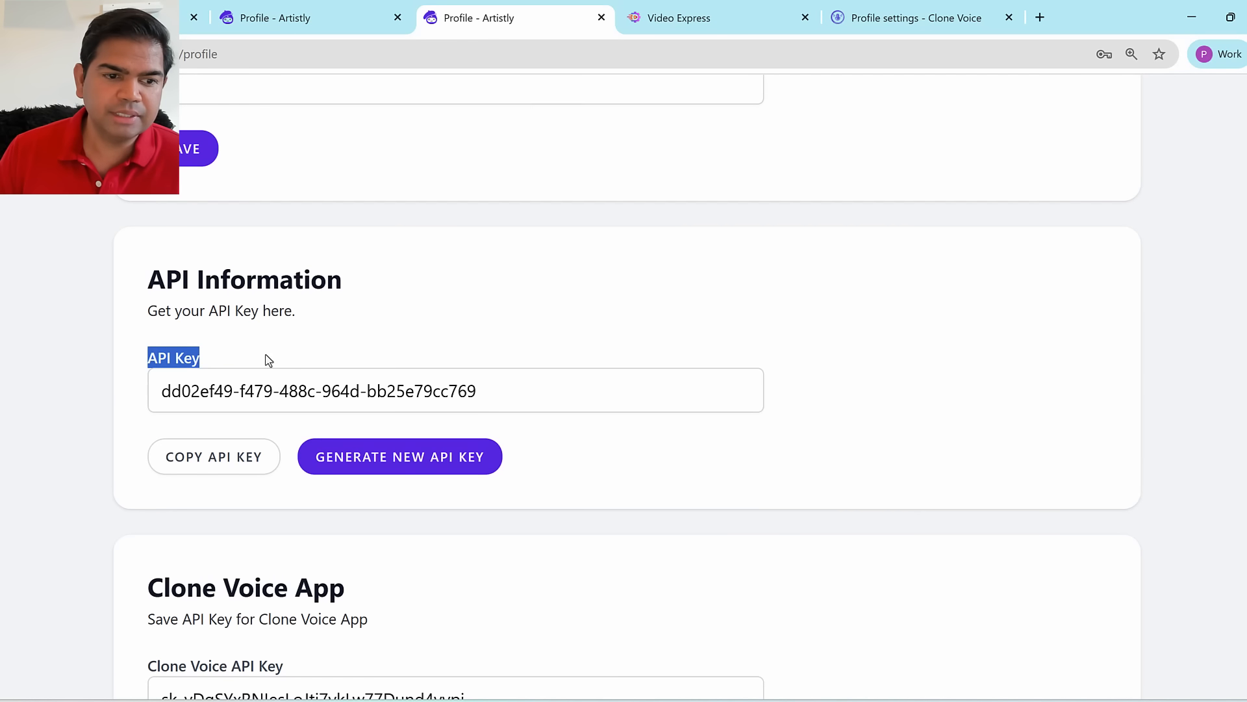
click(212, 461)
scroll(871, 305, up, 8)
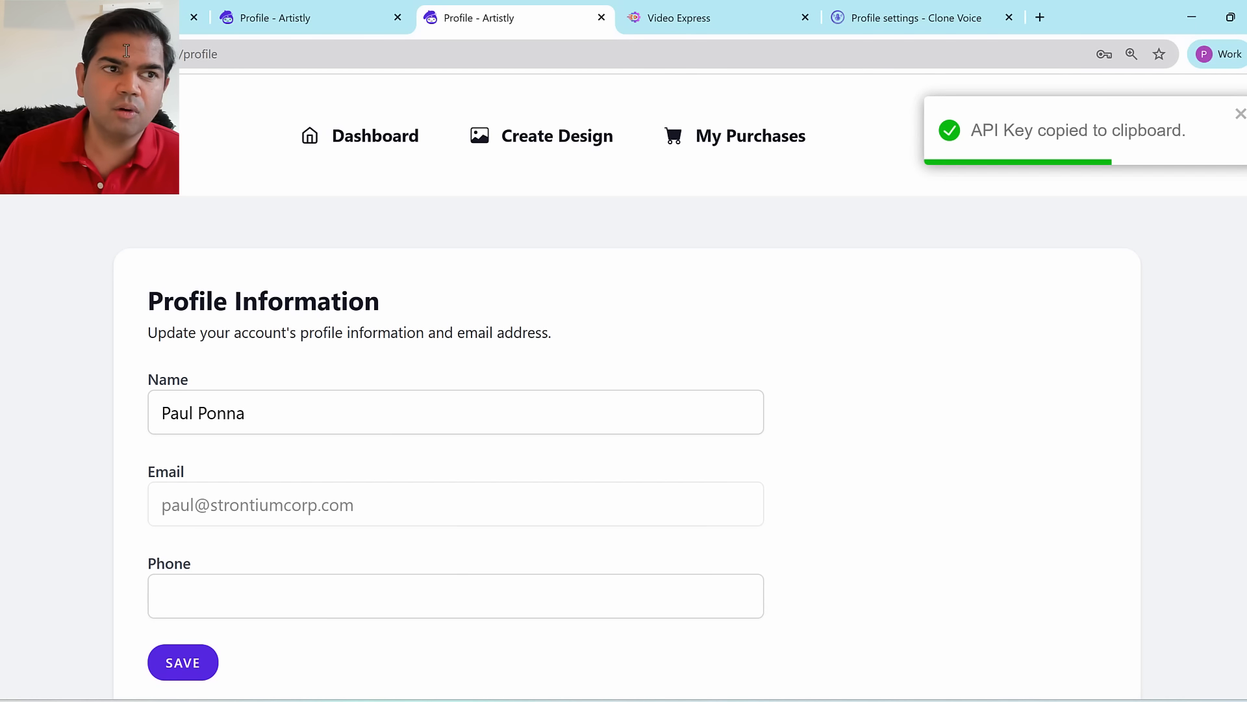
Step: Switch to Video Express and paste the copied Artistly key into the profile's Artistly.ai API key field
click(676, 19)
drag(462, 361, 576, 362)
click(545, 388)
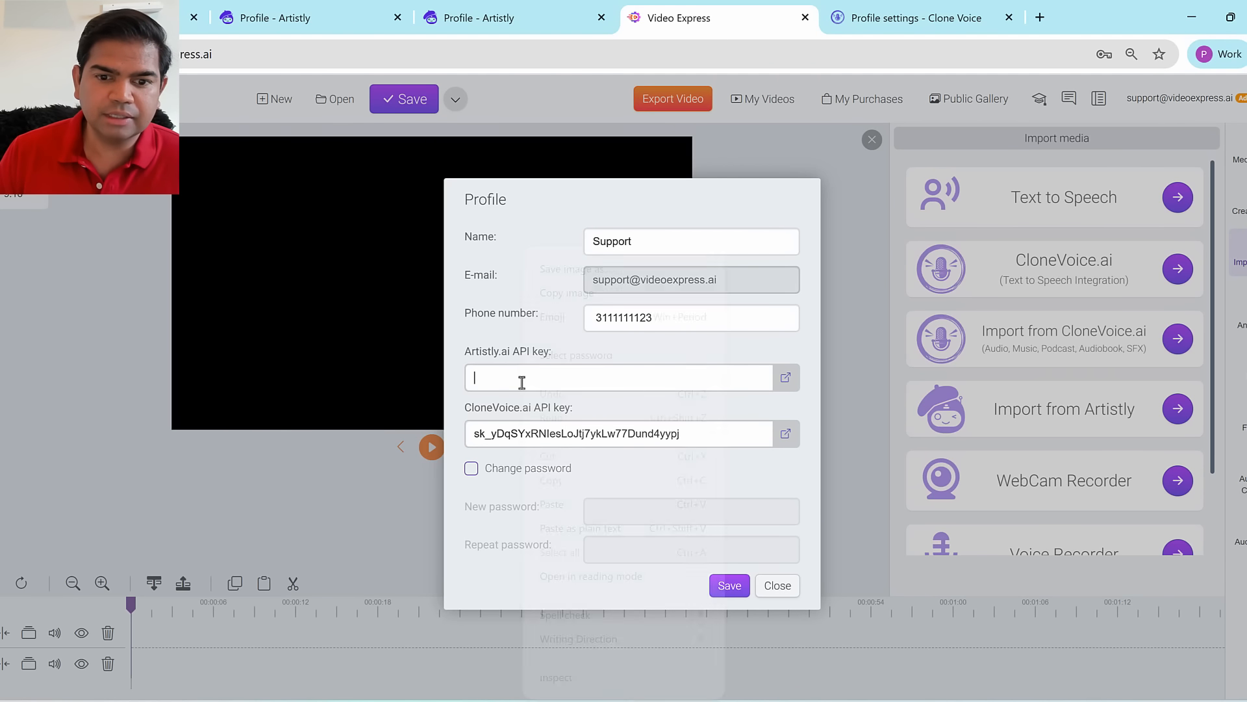
right_click(521, 383)
click(586, 535)
drag(616, 382, 736, 388)
click(614, 374)
drag(476, 360, 620, 392)
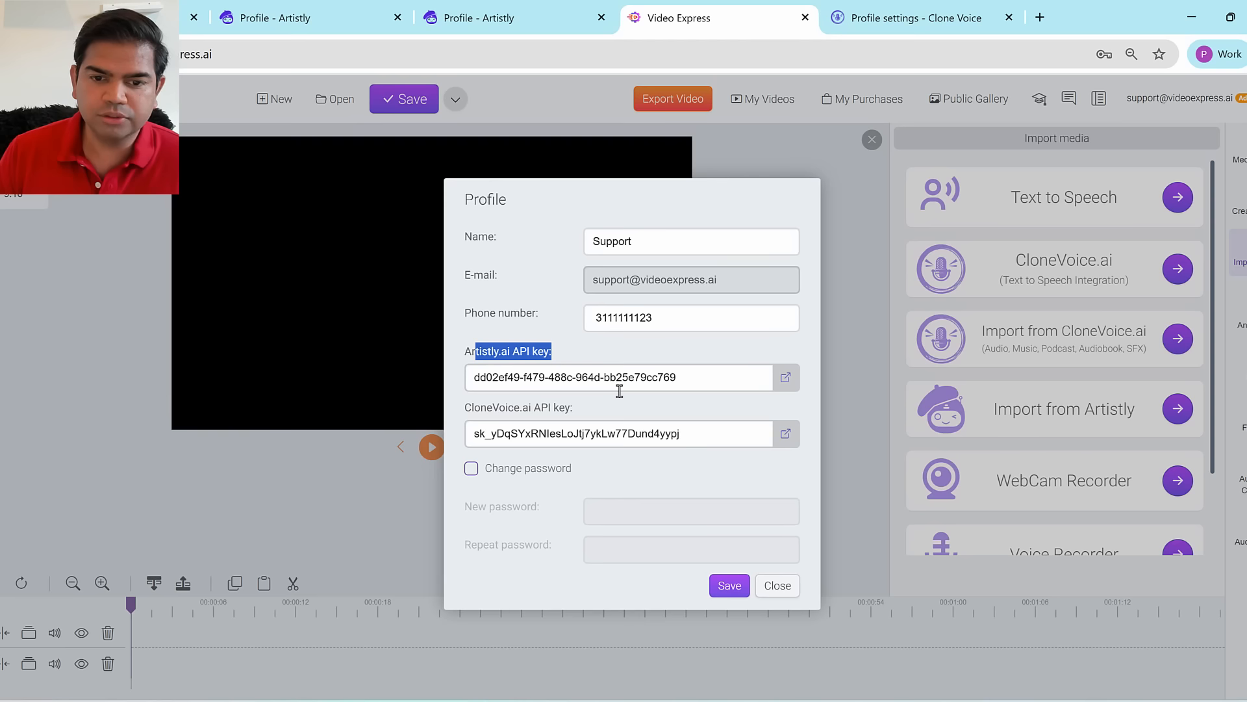
click(620, 389)
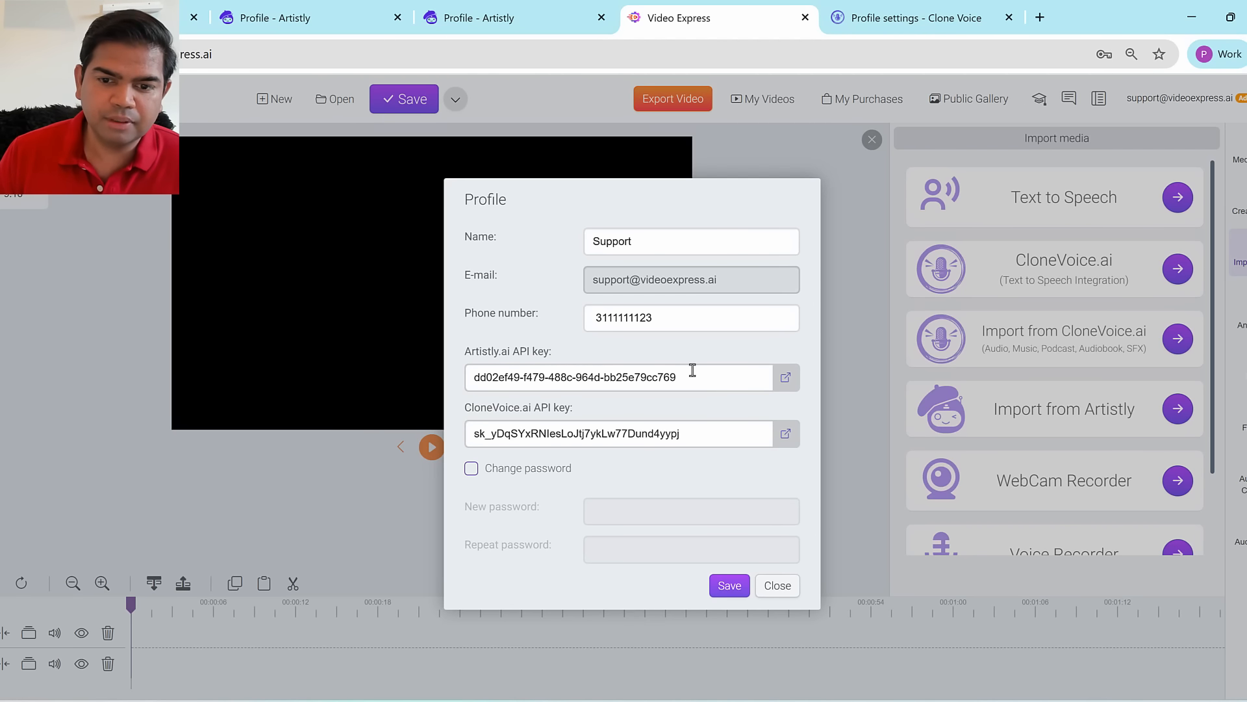
Step: Save the Video Express profile with both API keys and close the Profile dialog
drag(481, 409, 627, 413)
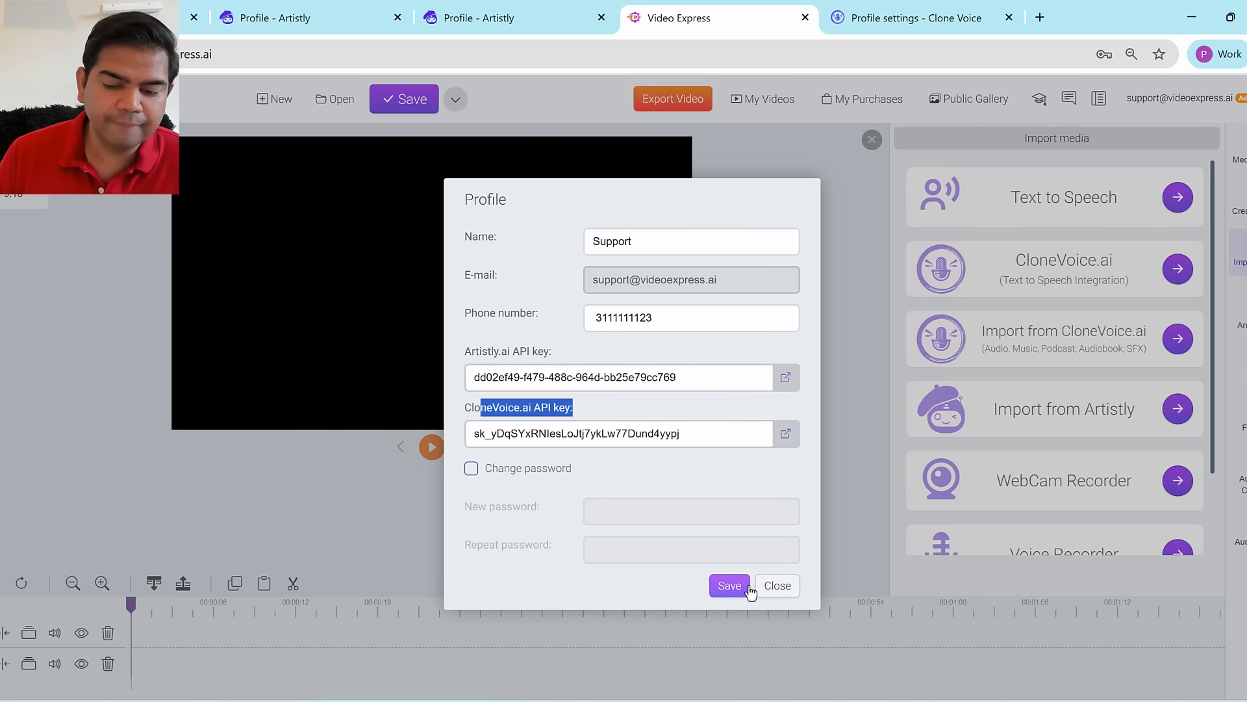
click(729, 586)
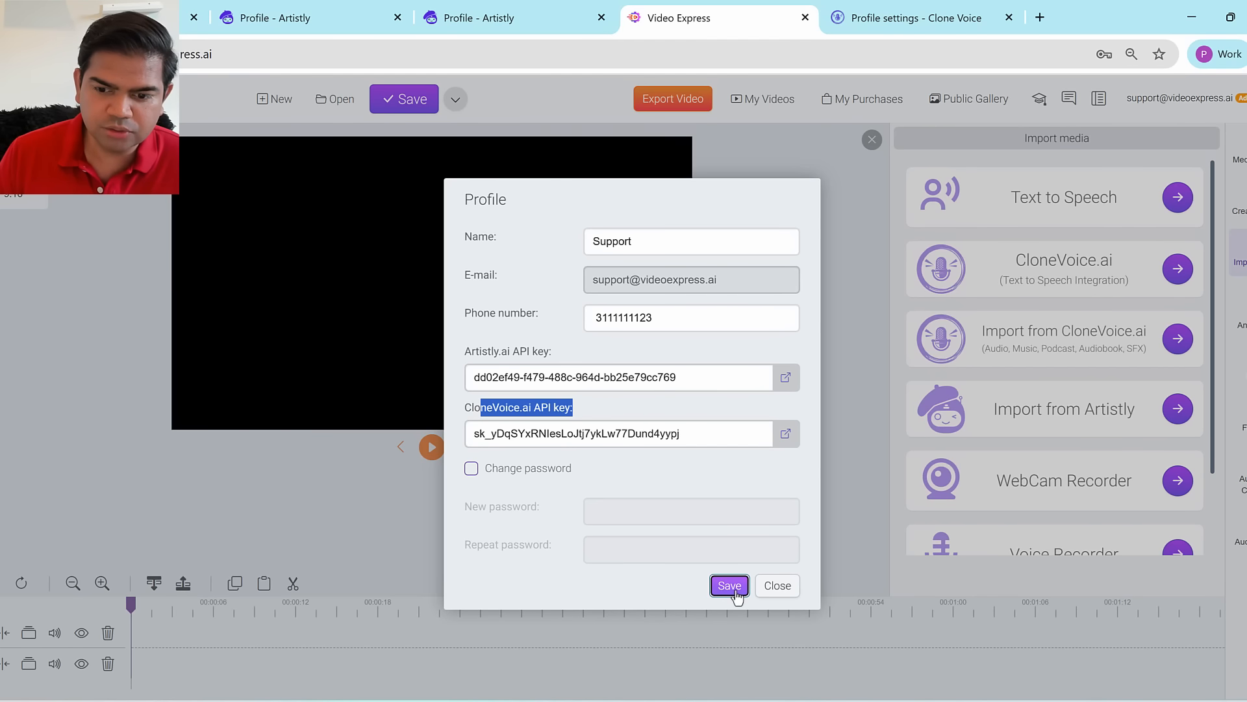
click(793, 626)
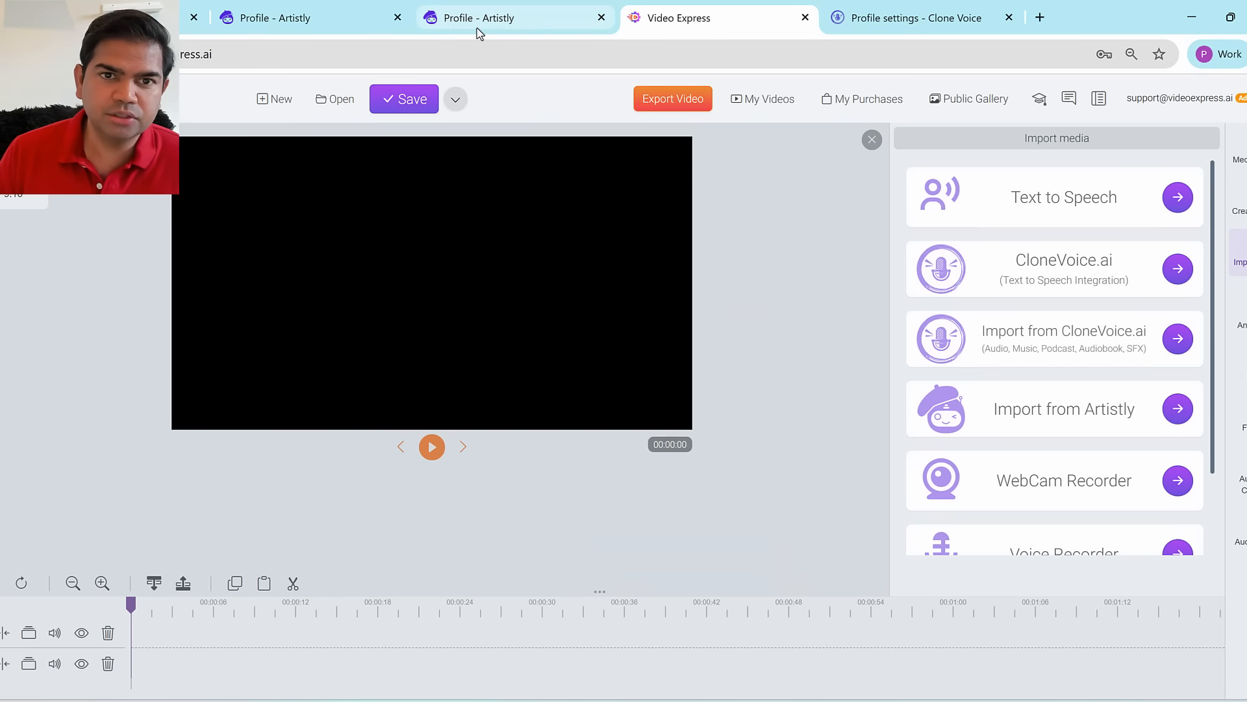
Step: Check the Artistly profile pages and switch to the PowerPoint presentation to review the Steps to Follow slide
click(480, 26)
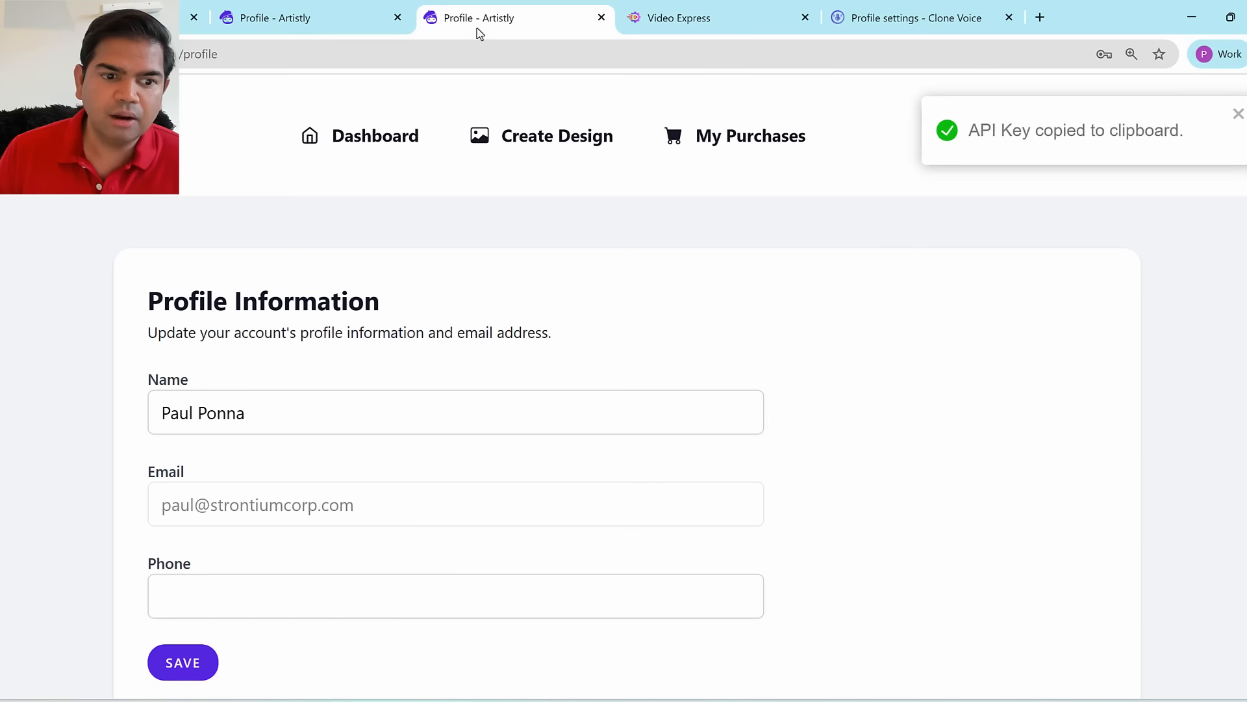
click(303, 13)
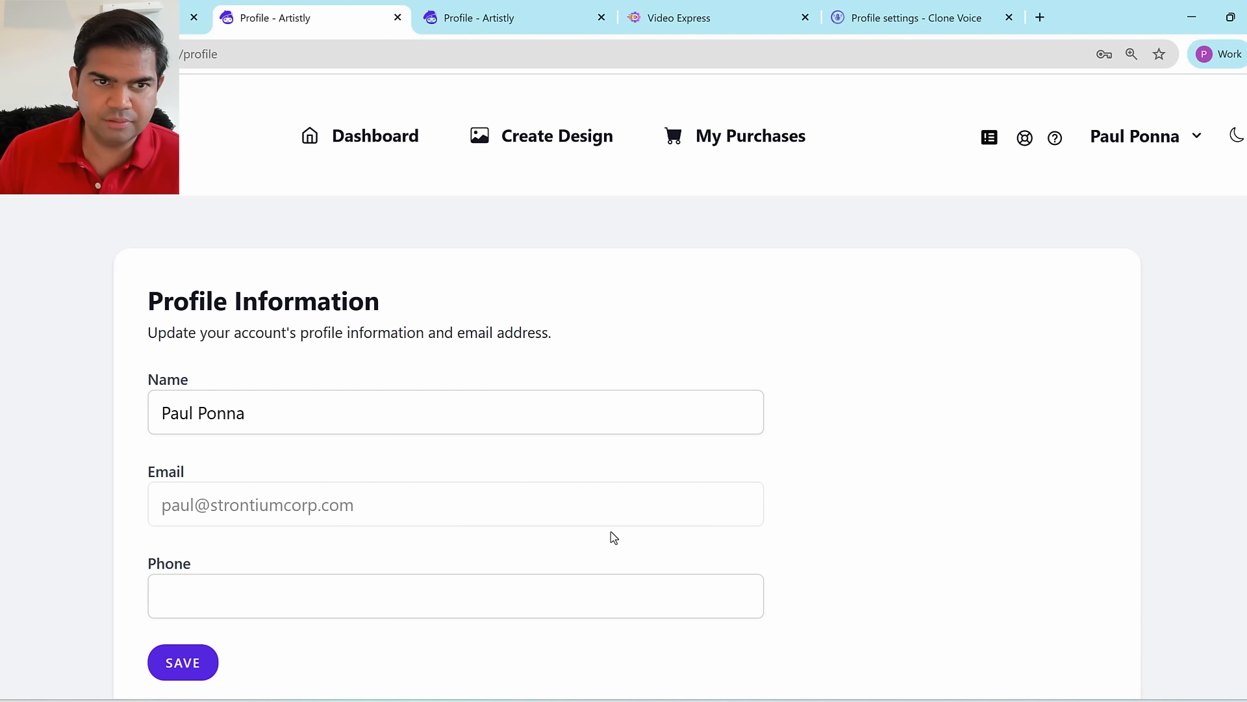
click(532, 699)
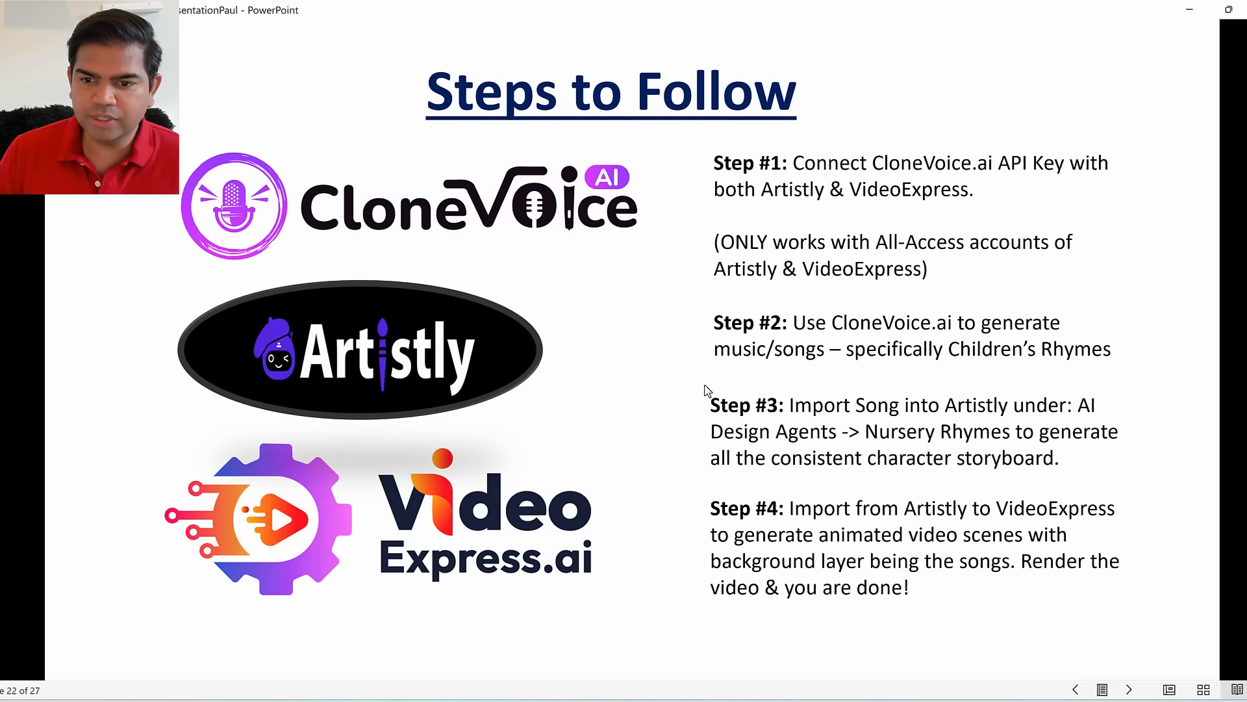
key(ctrl+shift+3)
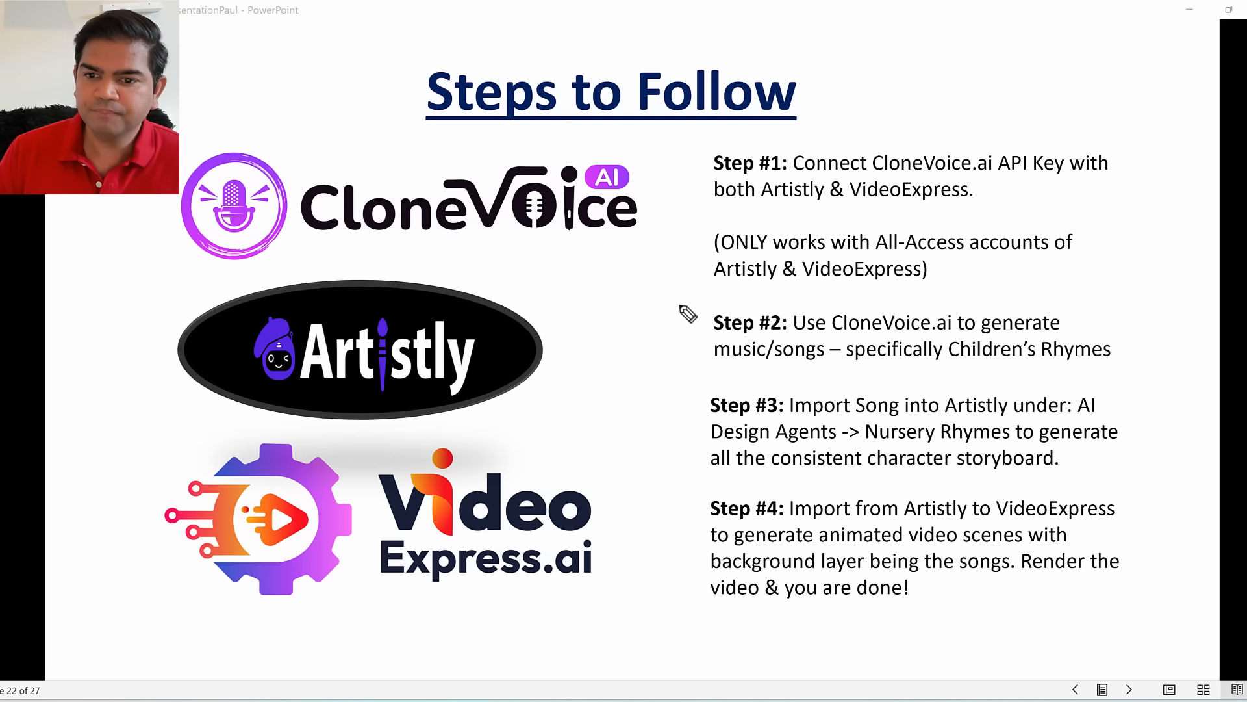
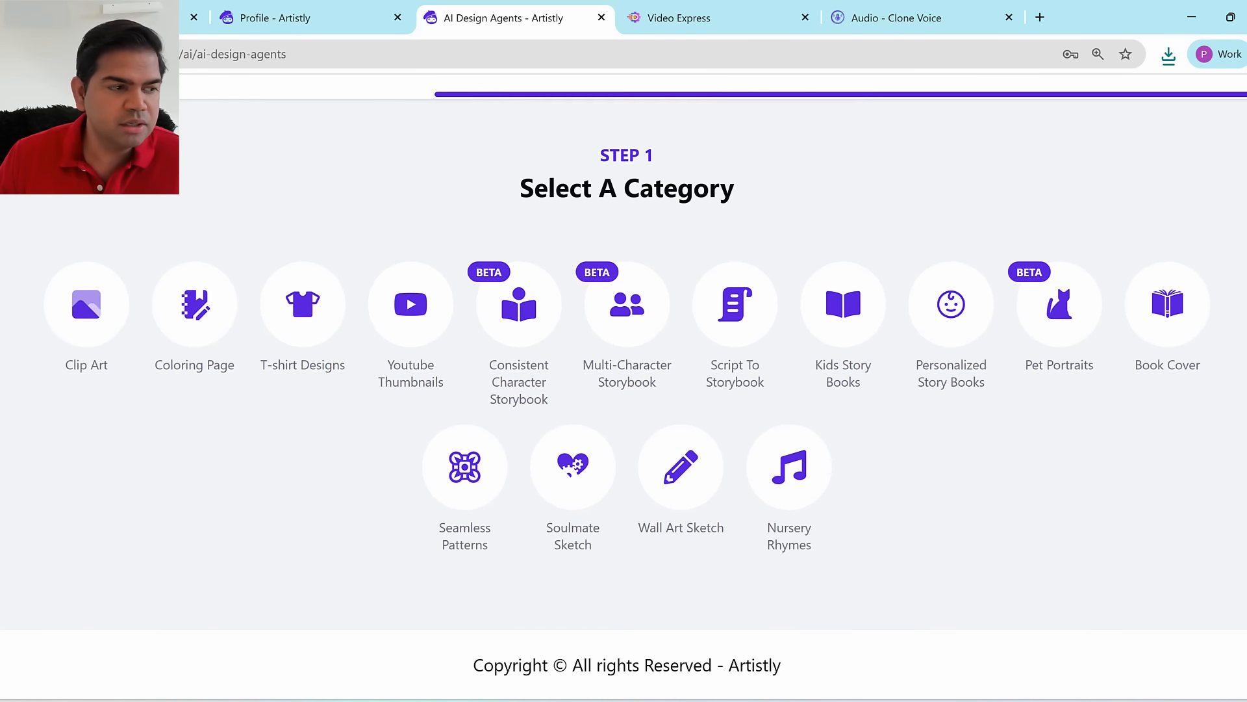
Step: Choose the Nursery Rhymes category in Artistly's AI Design Agents and locate the Upload Your Rhyme Audio section
mouse_move(754, 549)
mouse_down()
mouse_move(816, 422)
mouse_move(857, 500)
mouse_move(797, 568)
mouse_move(738, 564)
mouse_up()
mouse_move(1063, 467)
mouse_down()
mouse_move(892, 499)
mouse_move(917, 520)
mouse_up()
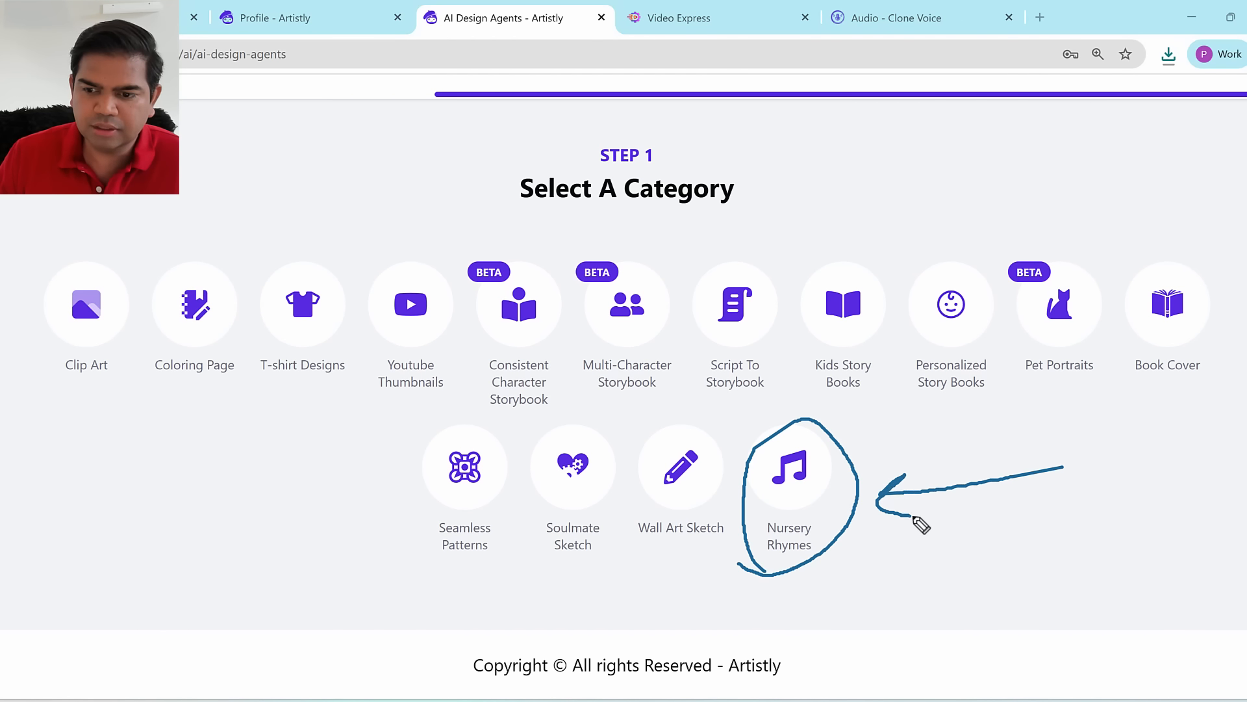
key(Escape)
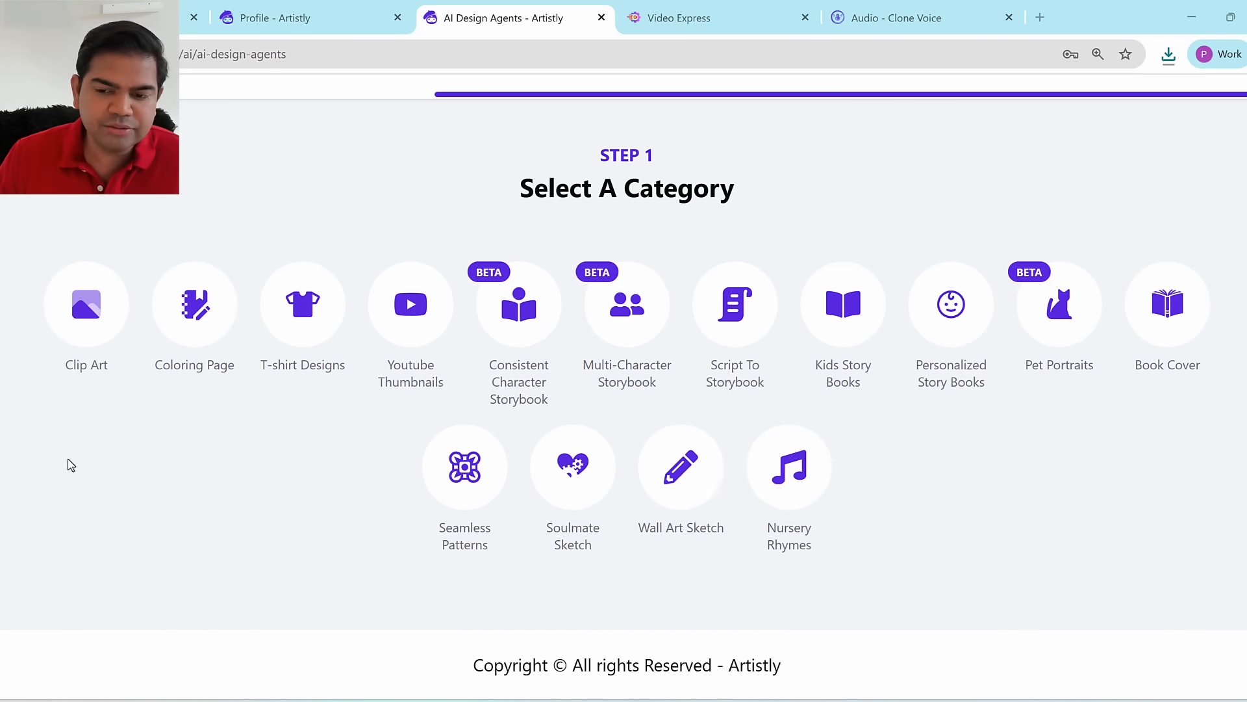
click(789, 466)
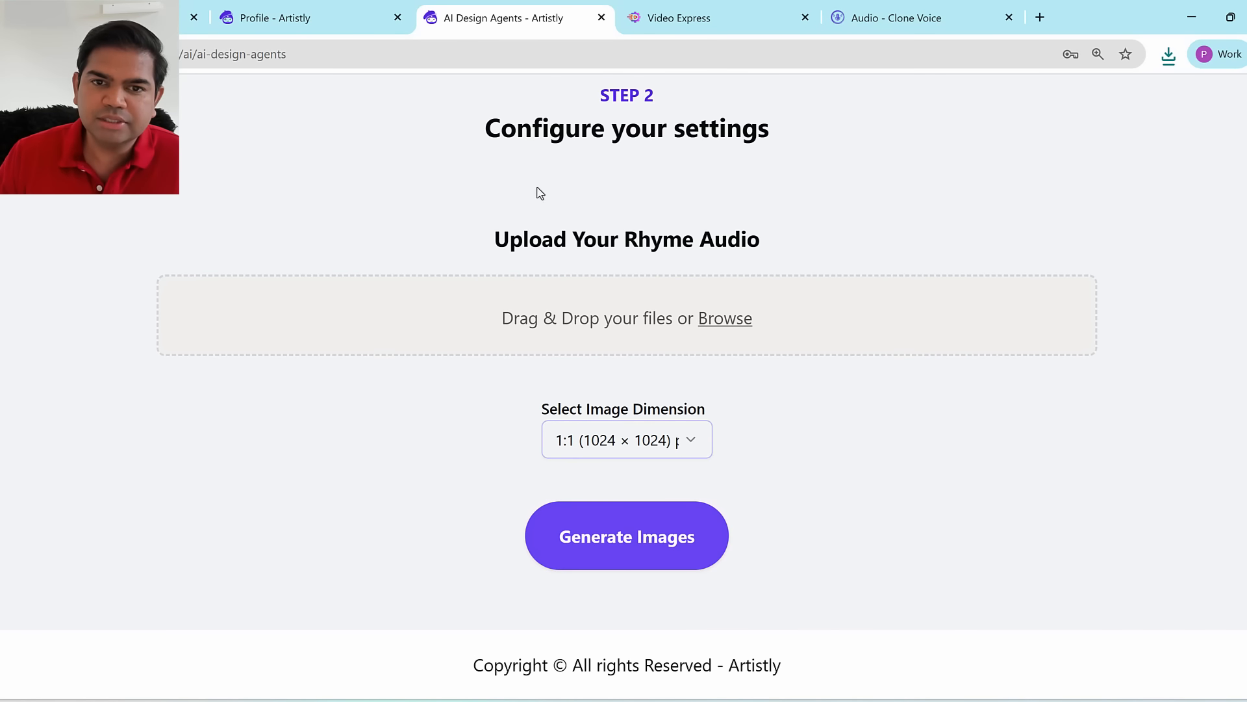
drag(486, 119, 641, 217)
drag(490, 242, 780, 245)
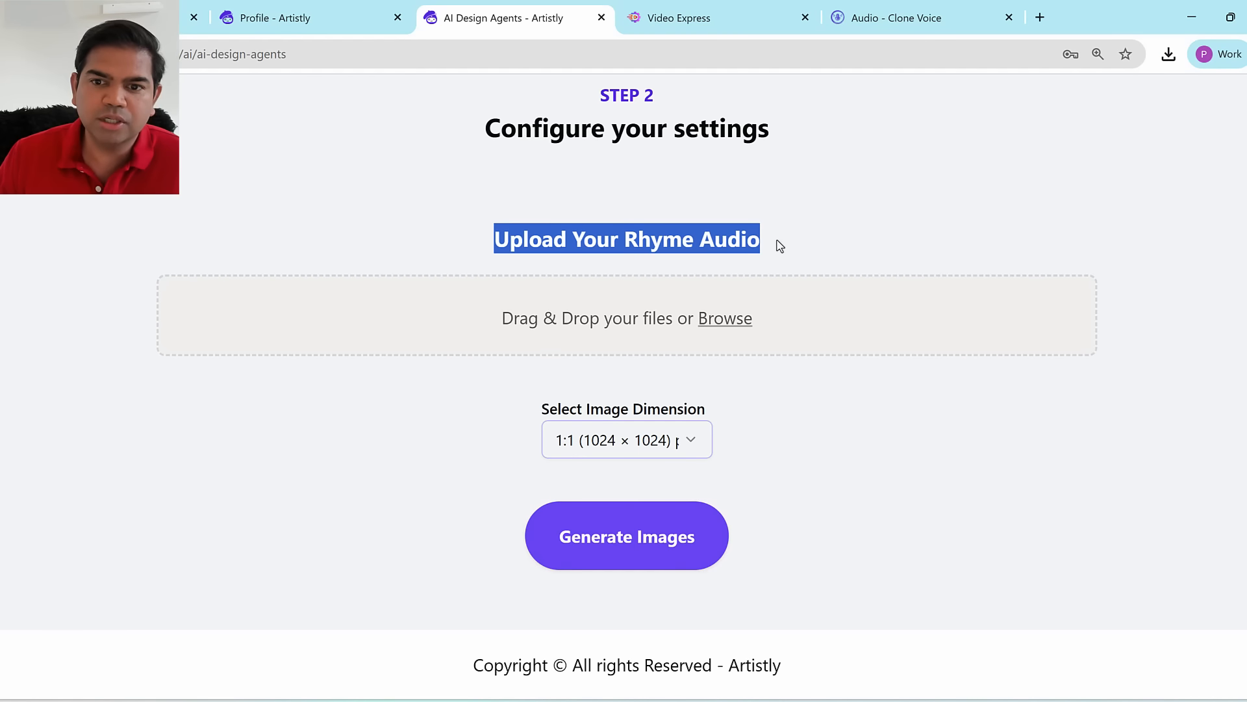
Step: Switch to Clone Voice and download the "baker girl song" music track from My Audio
click(810, 240)
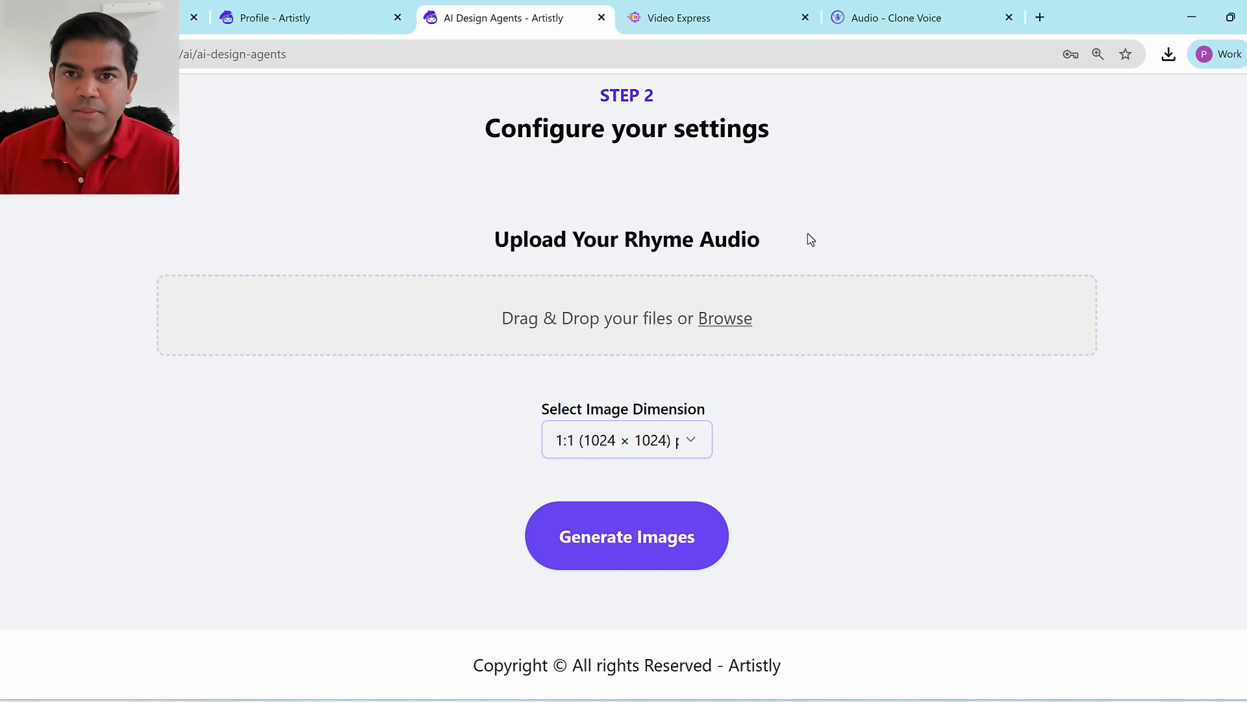
click(890, 17)
drag(321, 263, 688, 343)
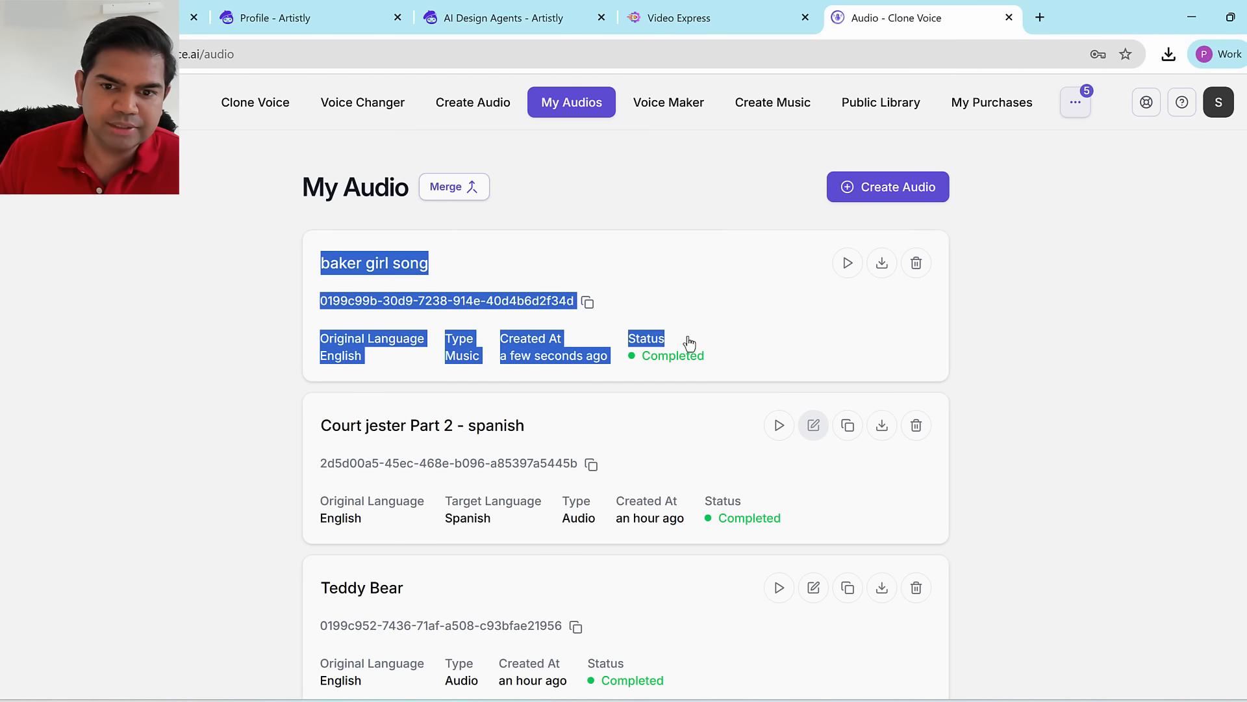
click(882, 263)
click(1119, 268)
Step: Upload baker girl song final.mp3 as the rhyme audio in Artistly and set the image dimension to 16:9 (1344 × 768) px
click(517, 26)
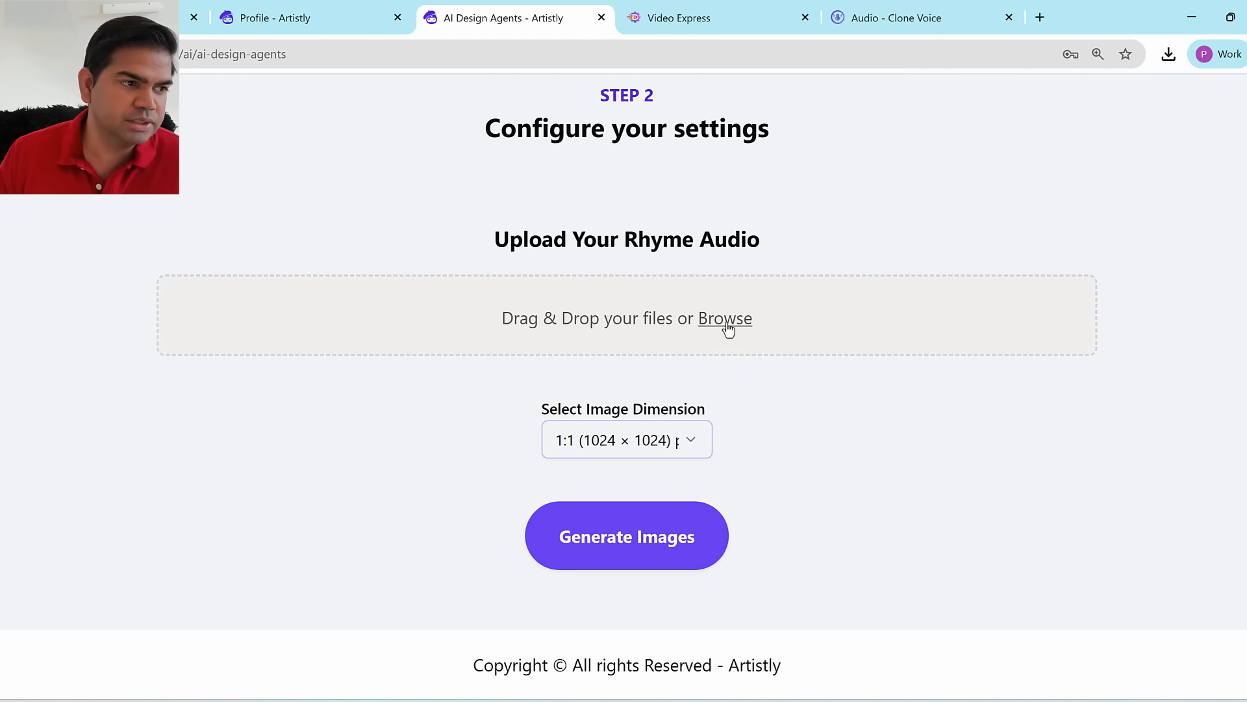
double_click(125, 334)
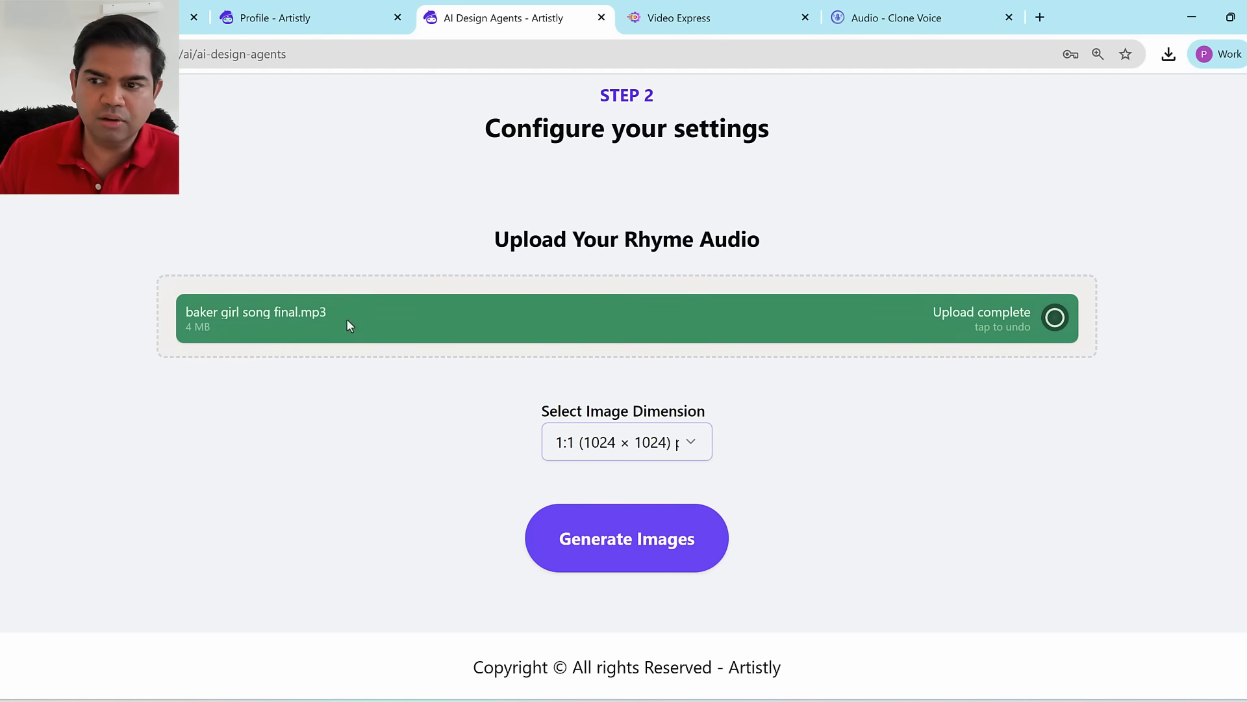
click(634, 442)
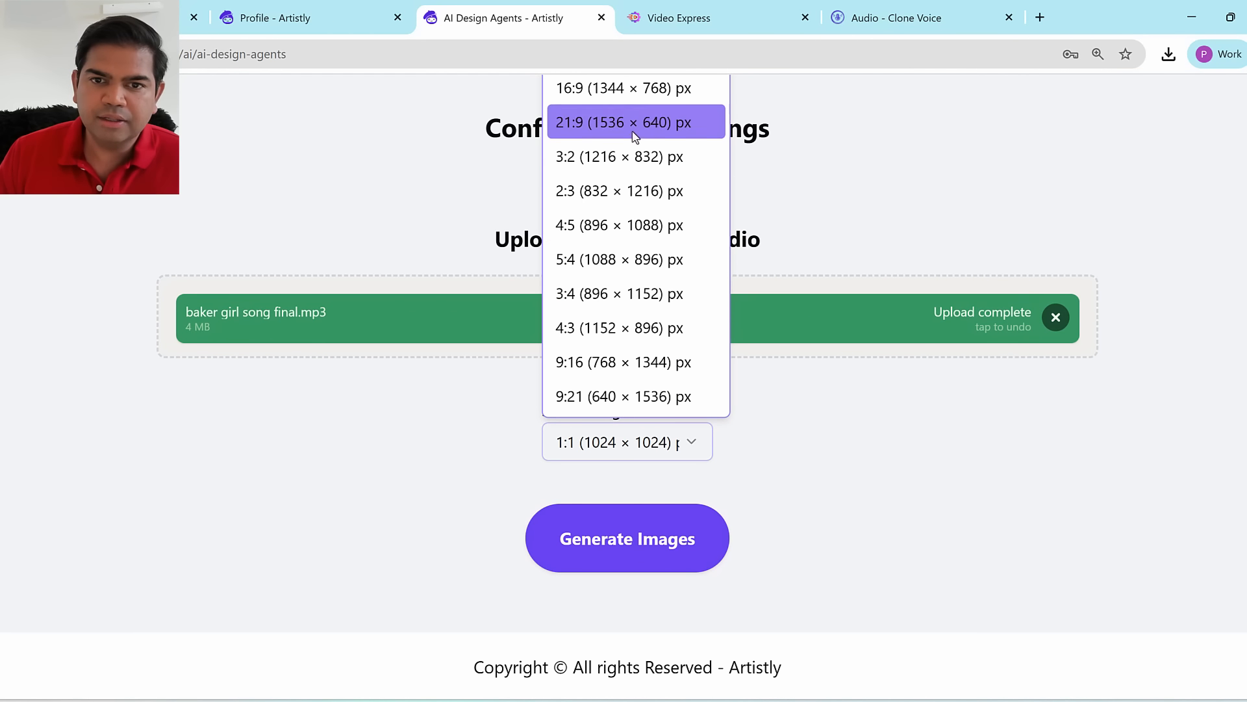
click(630, 89)
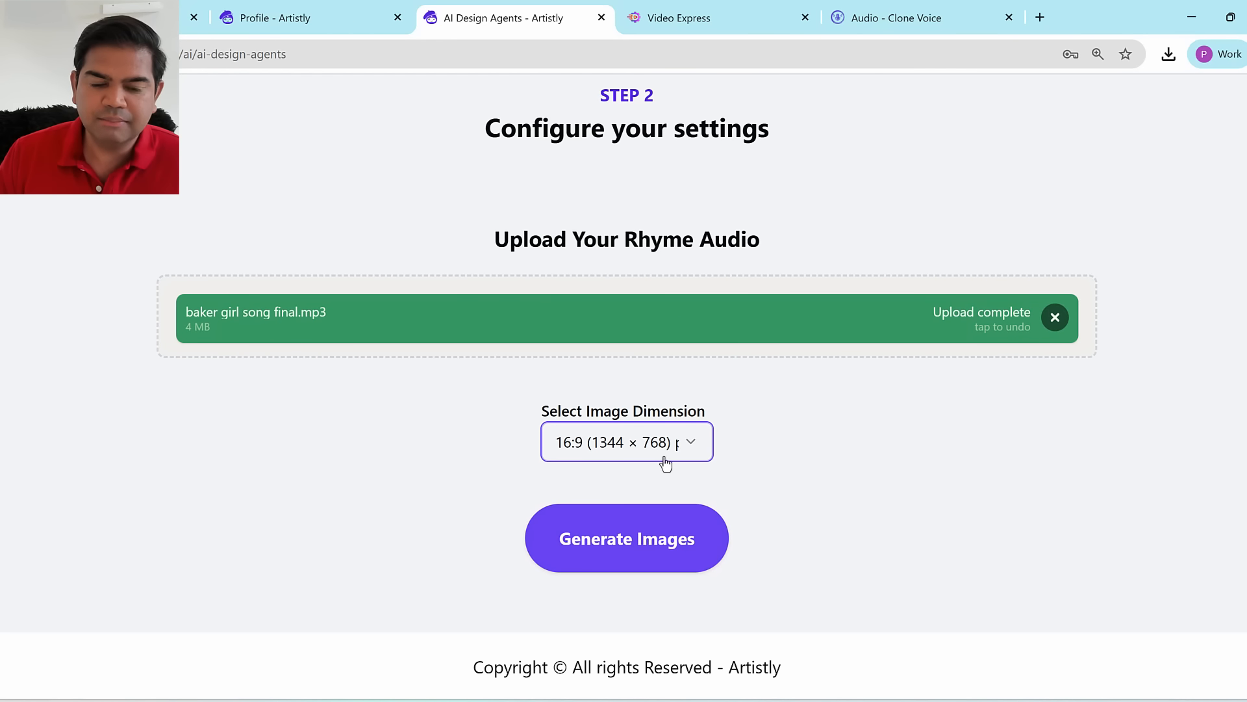
click(894, 466)
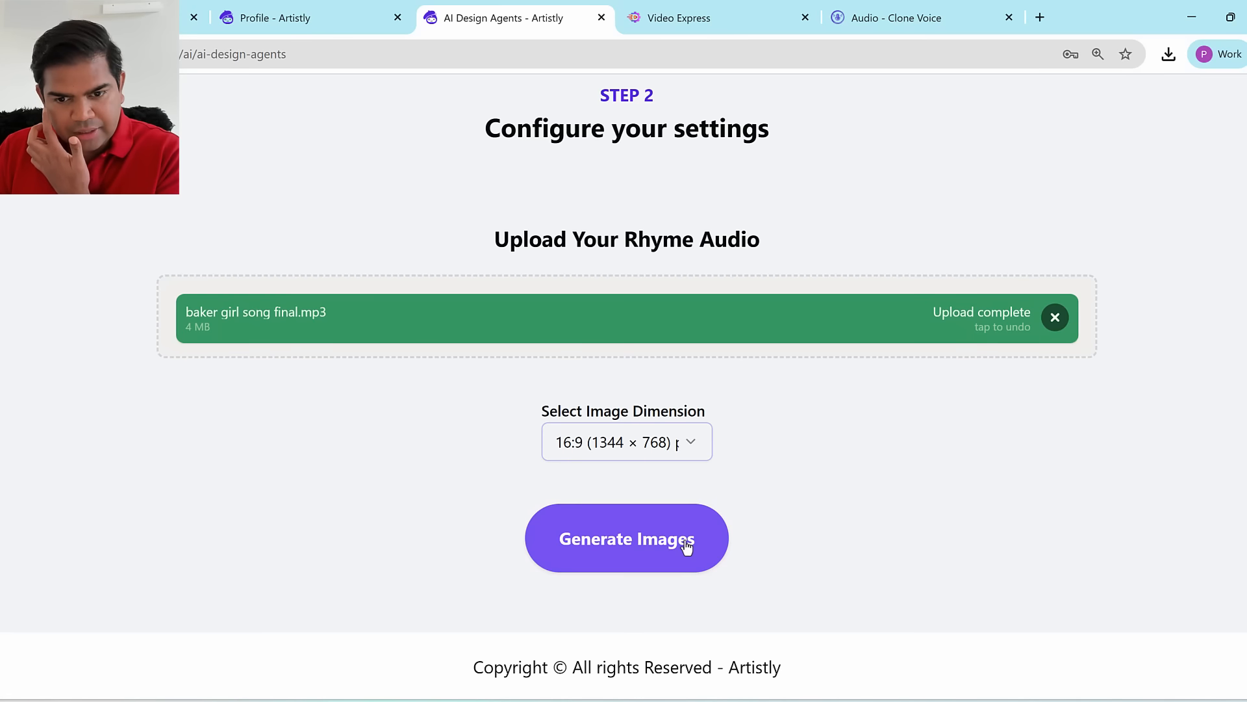
Step: Review the available image dimensions, keep 16:9, and generate the images from the uploaded song
click(650, 442)
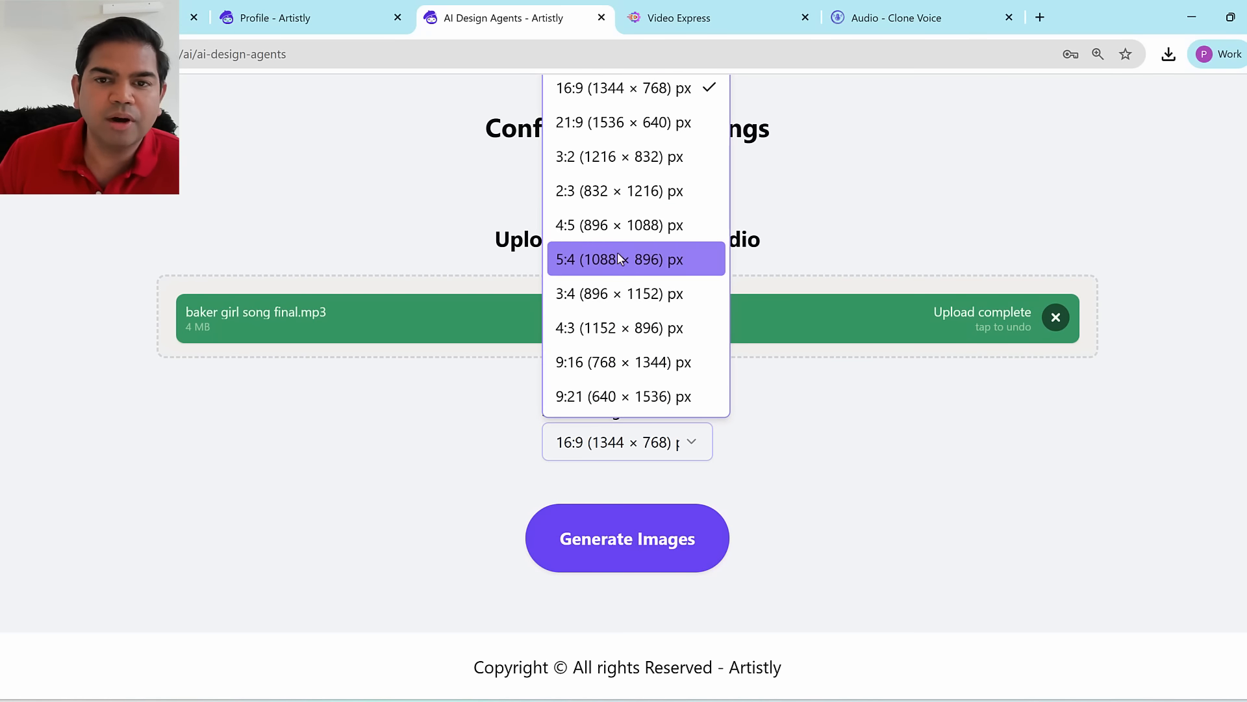
click(966, 461)
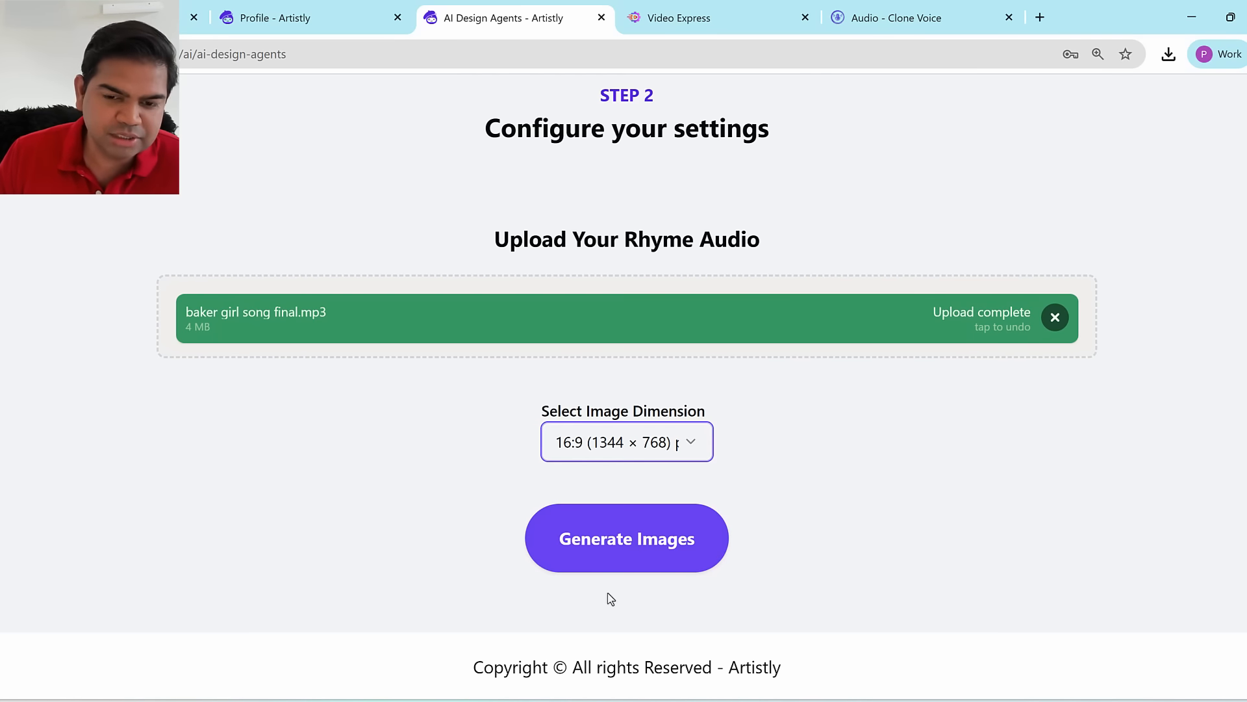
click(667, 555)
click(667, 555)
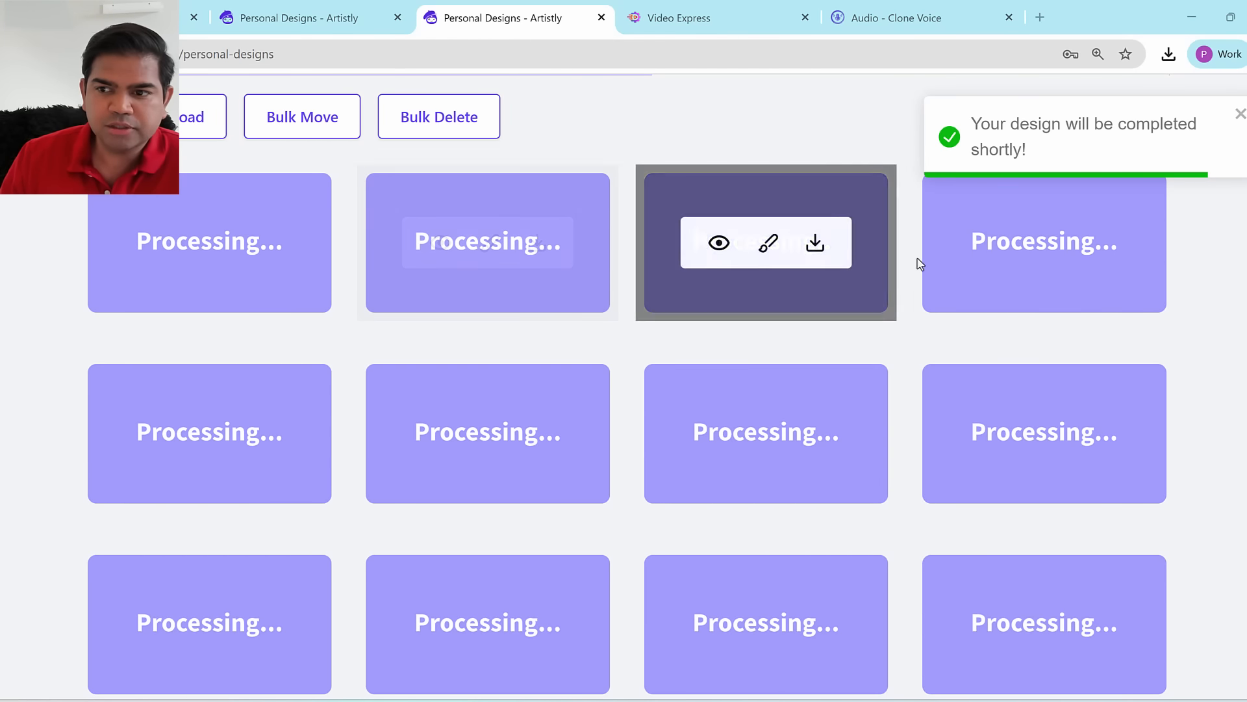
Step: View the details of the first finished baby-in-pool design in Personal Designs, checking its tool, scene number and style
scroll(1003, 448, down, 2)
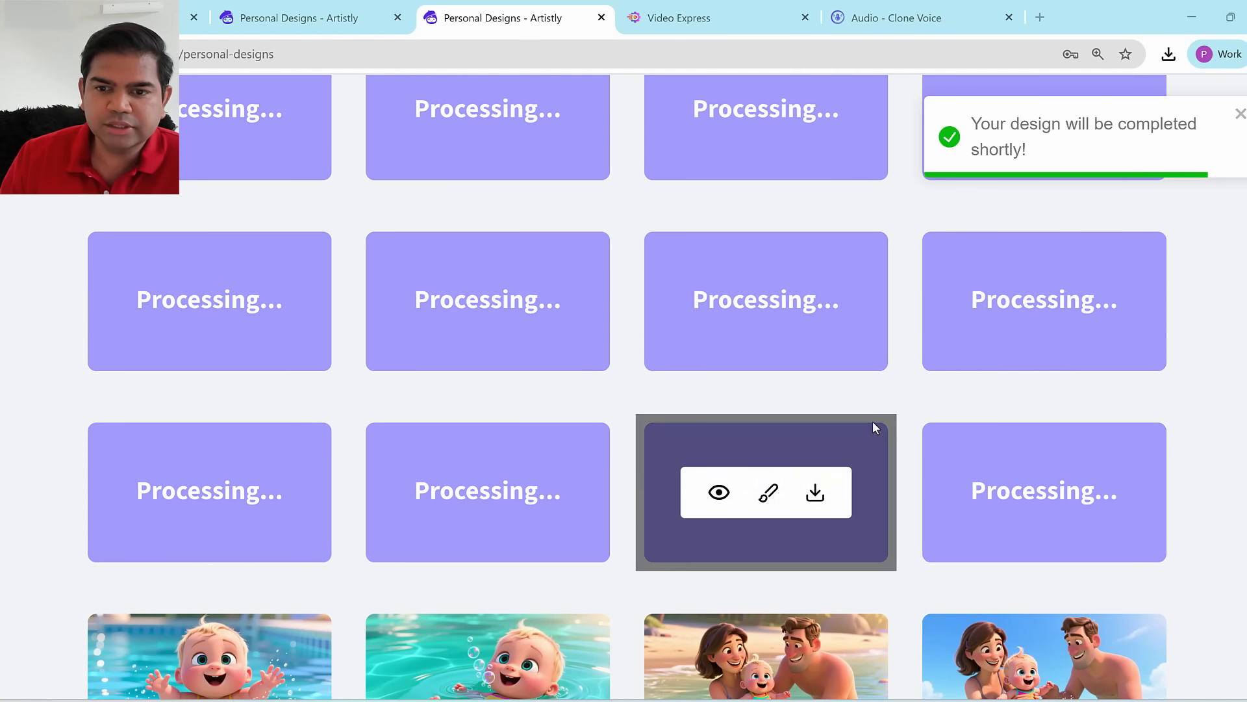
scroll(350, 409, down, 4)
scroll(107, 233, down, 4)
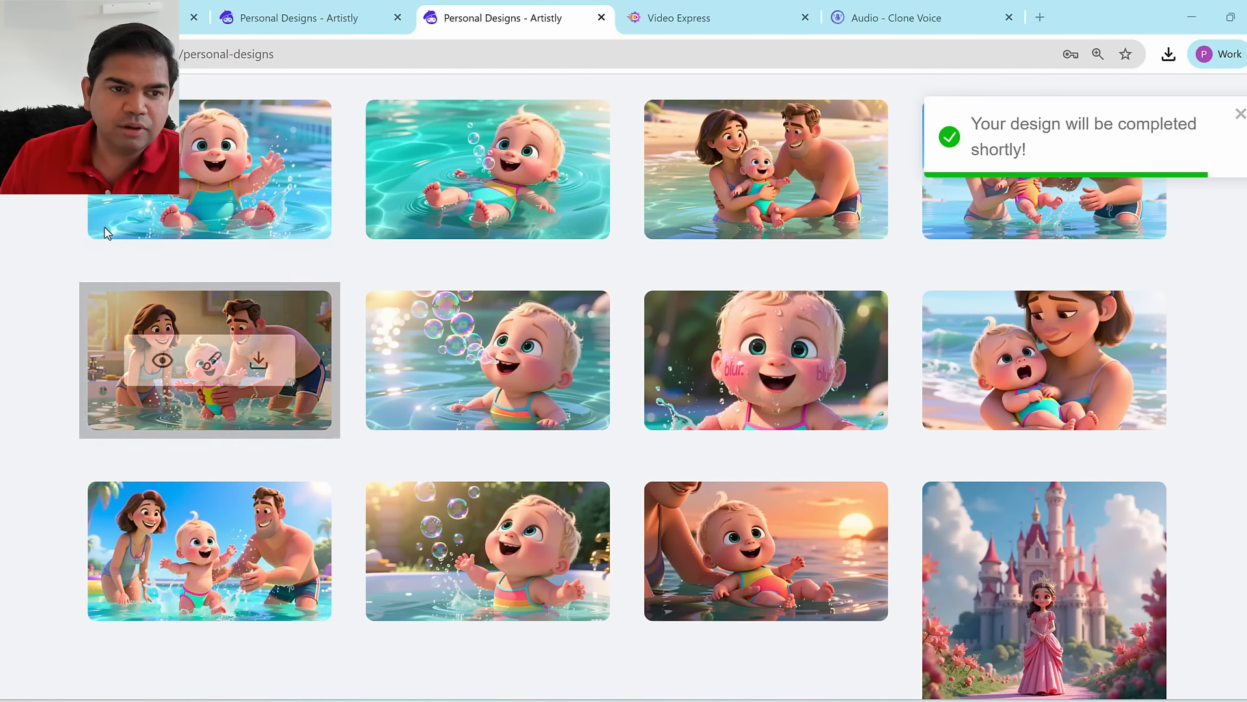
click(164, 174)
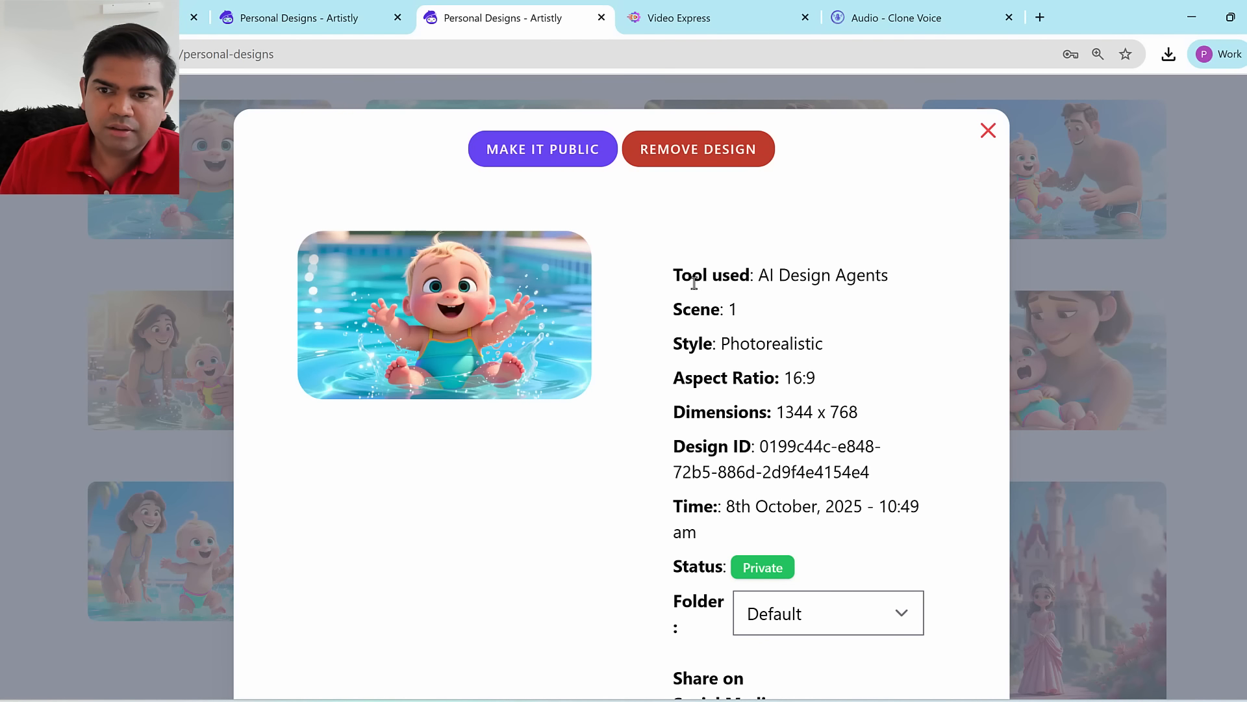
drag(694, 283, 905, 286)
click(773, 343)
drag(774, 275, 889, 315)
drag(690, 344, 698, 344)
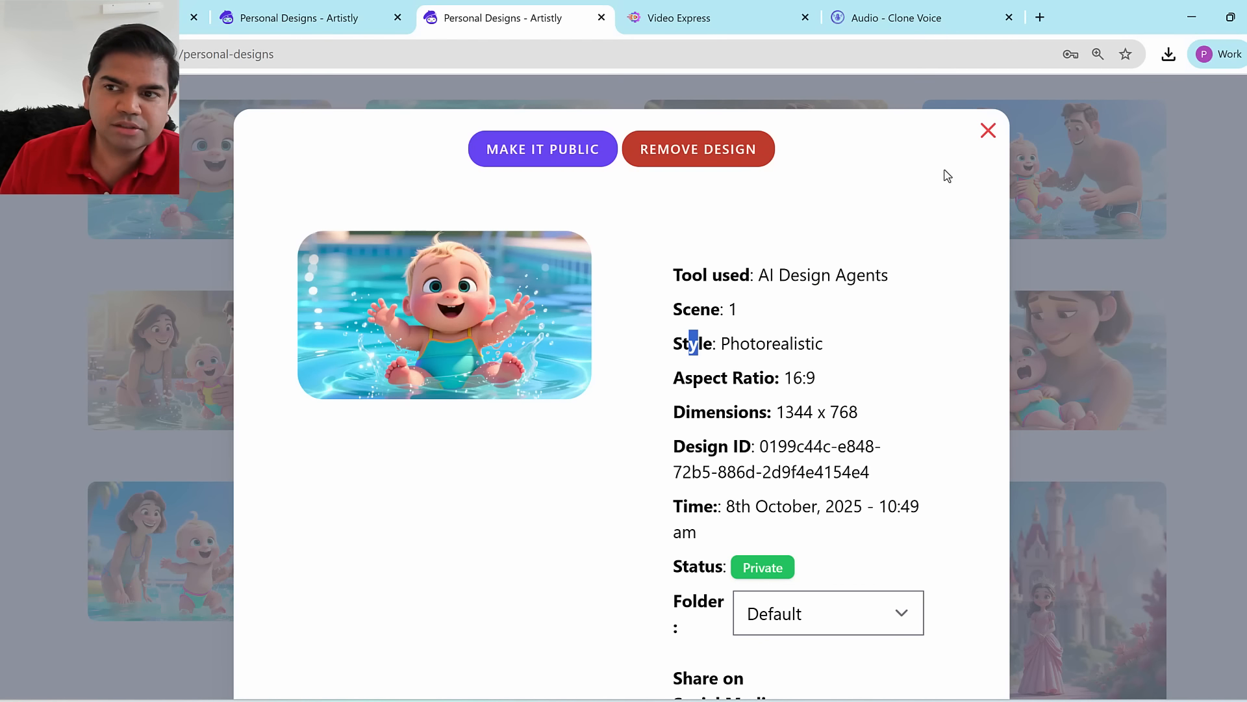
click(988, 131)
Step: Preview the other three designs in the first finished swimming row, checking each one's image and scene number
mouse_move(467, 186)
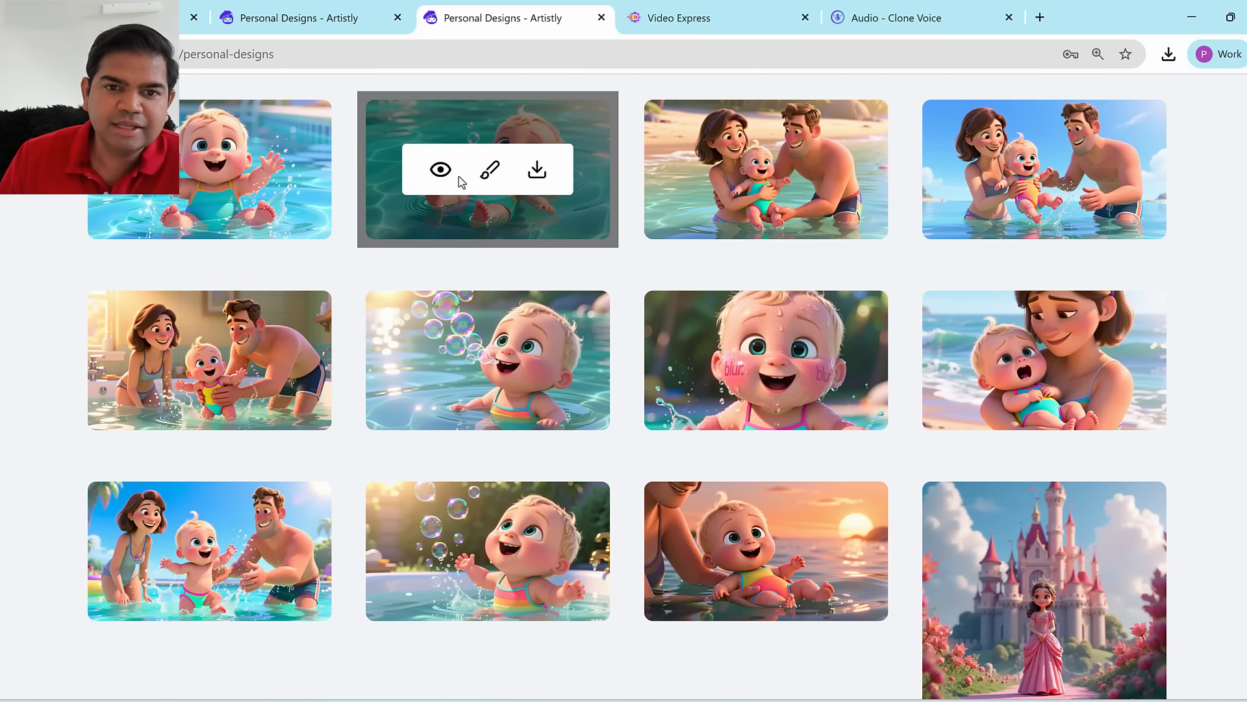
click(440, 170)
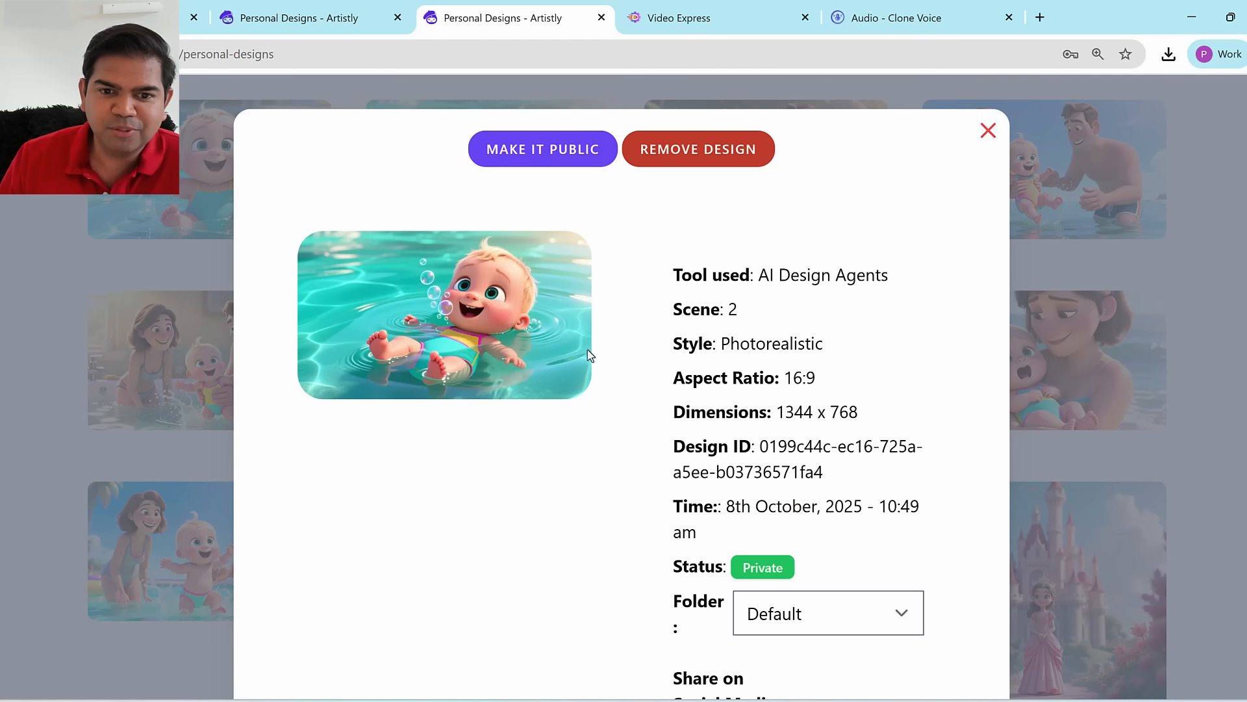
click(988, 131)
click(719, 170)
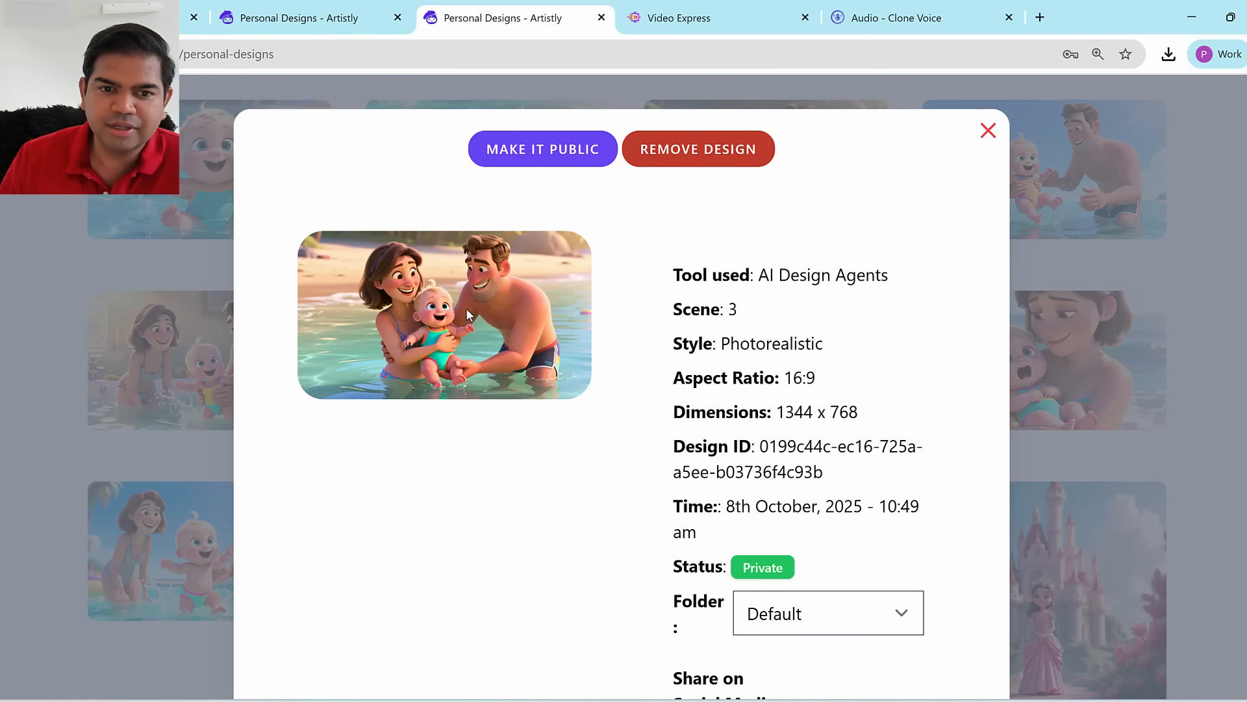
click(988, 130)
click(994, 167)
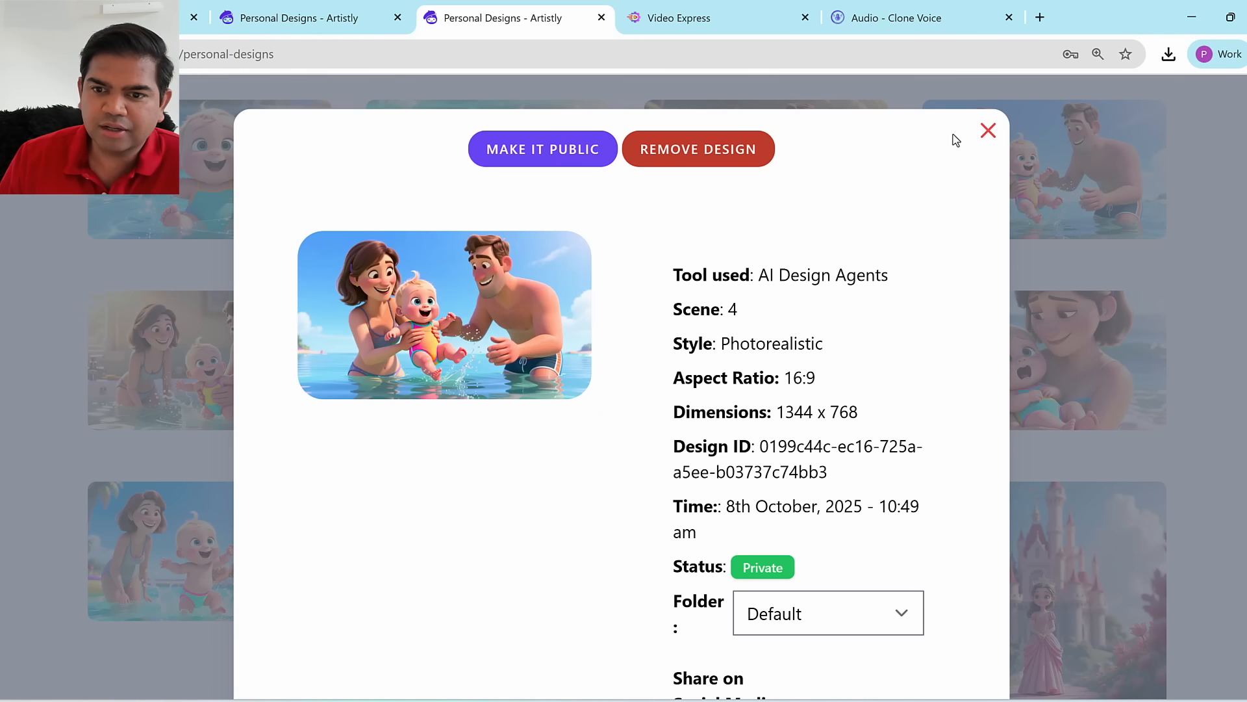
drag(675, 309, 755, 312)
click(988, 131)
Step: Preview all four designs in the second finished swimming row, from the family bath scene to the mother holding the crying baby
click(162, 360)
click(988, 130)
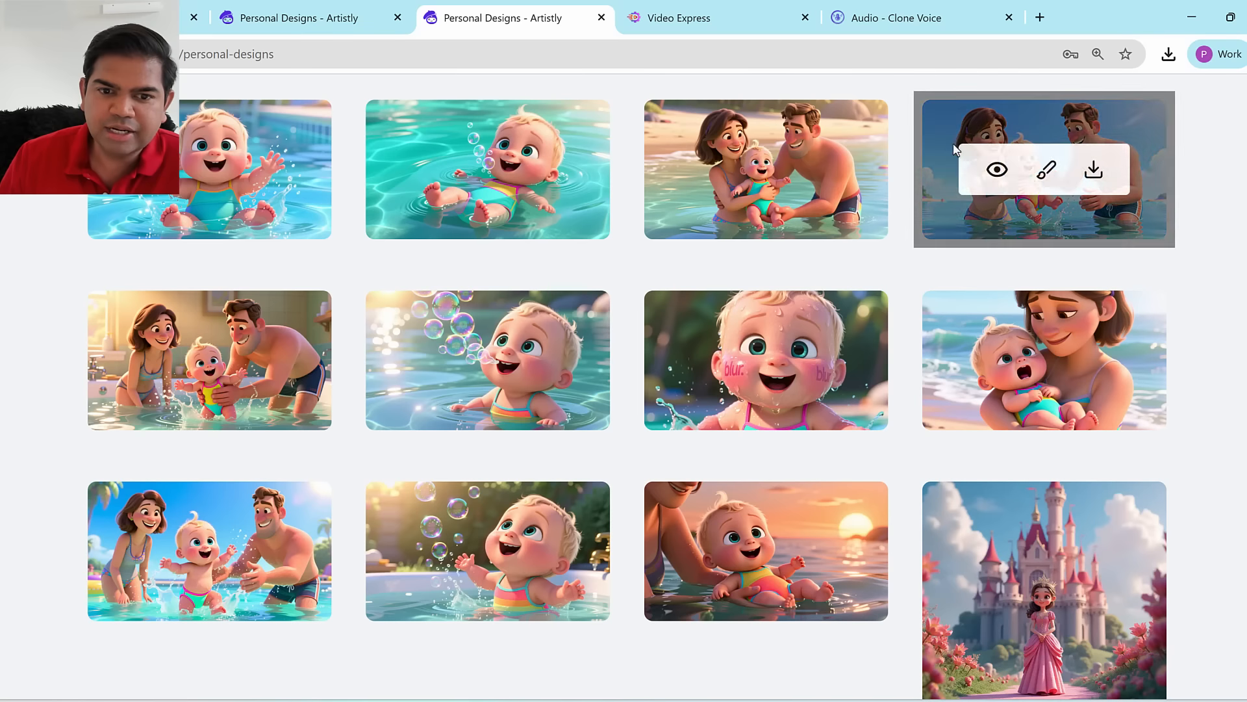
mouse_move(406, 370)
click(441, 361)
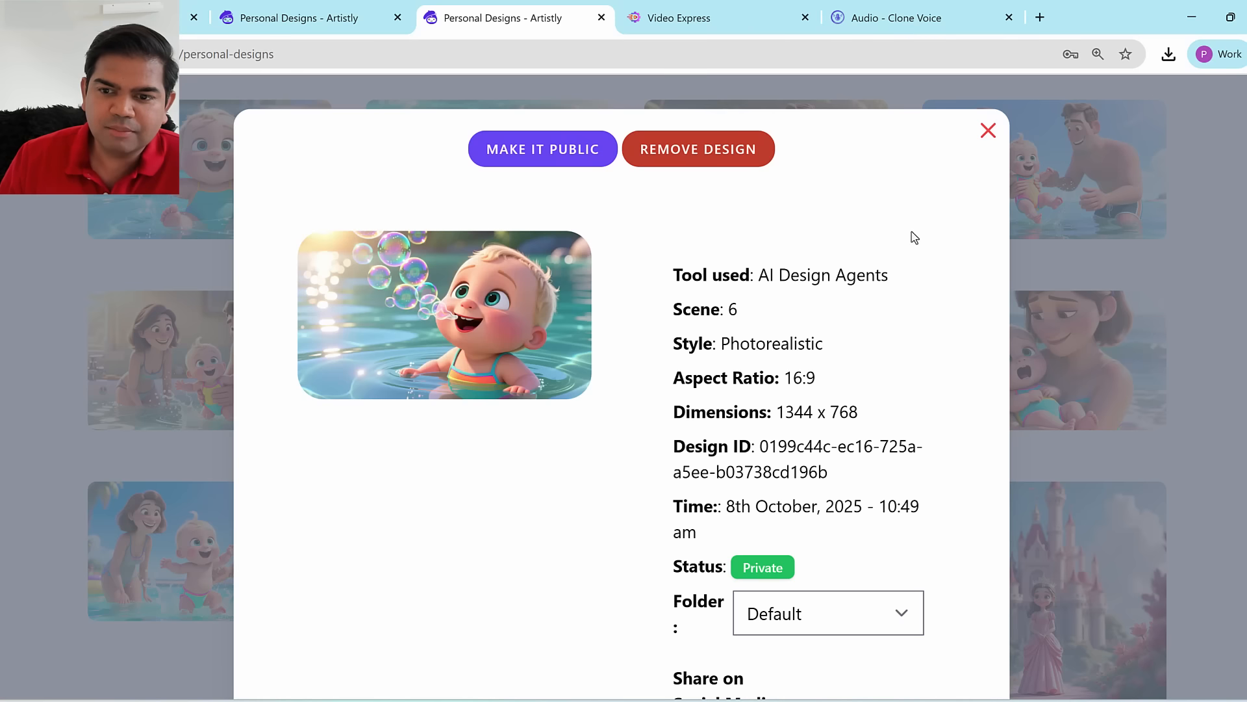
click(989, 131)
click(719, 359)
click(987, 133)
click(994, 359)
click(978, 134)
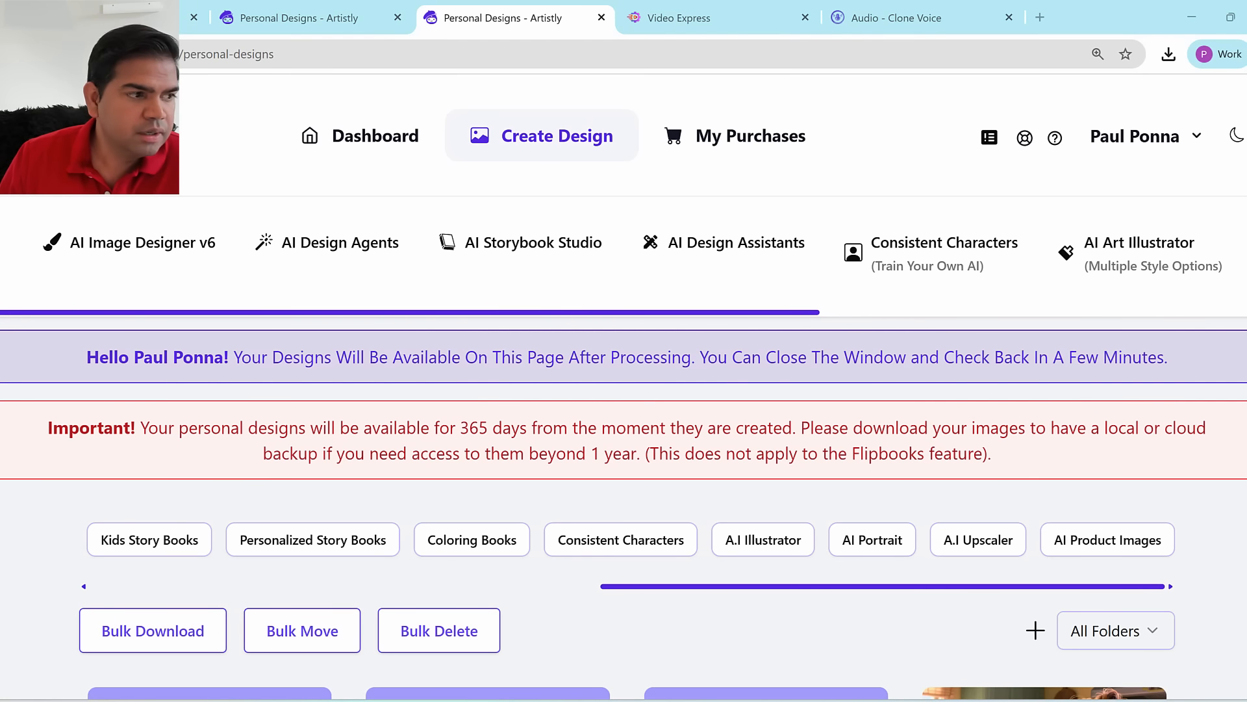
Step: Turn on Bulk Download and select the three complete rows that contain the finished baby swimming designs
mouse_move(69, 597)
mouse_down()
mouse_move(236, 592)
mouse_move(237, 668)
mouse_move(52, 614)
mouse_up()
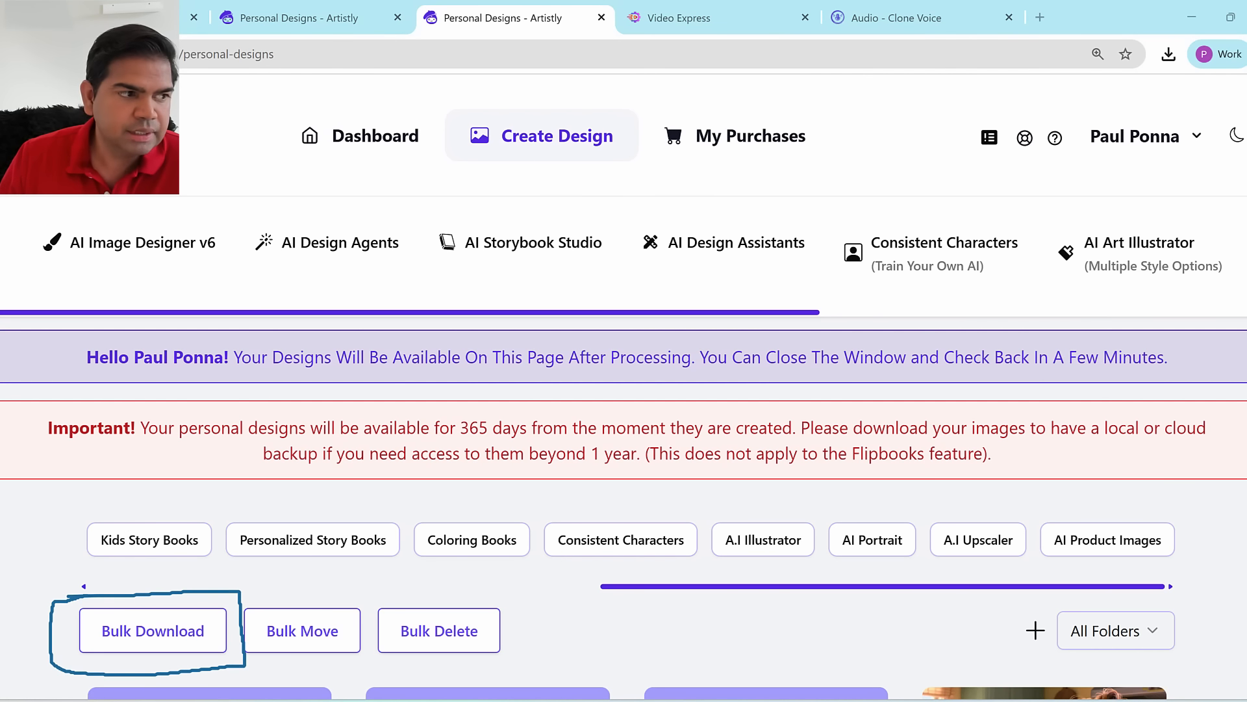
click(128, 633)
click(128, 634)
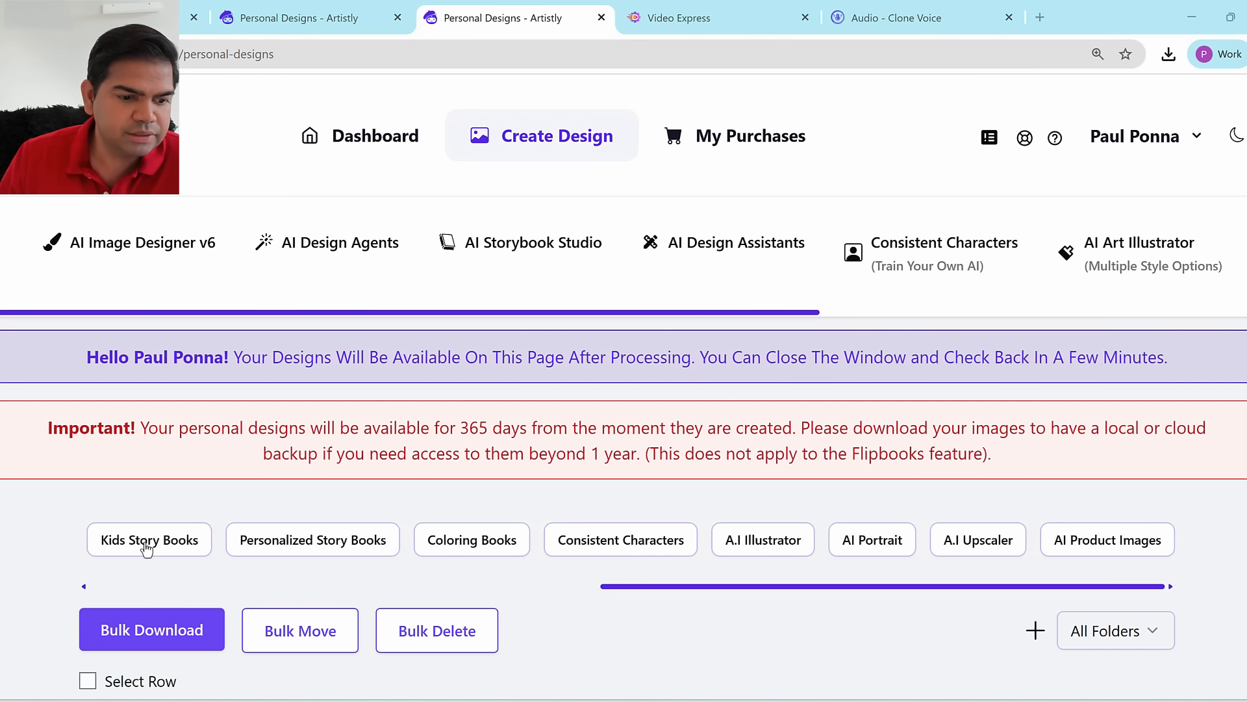
scroll(21, 500, down, 13)
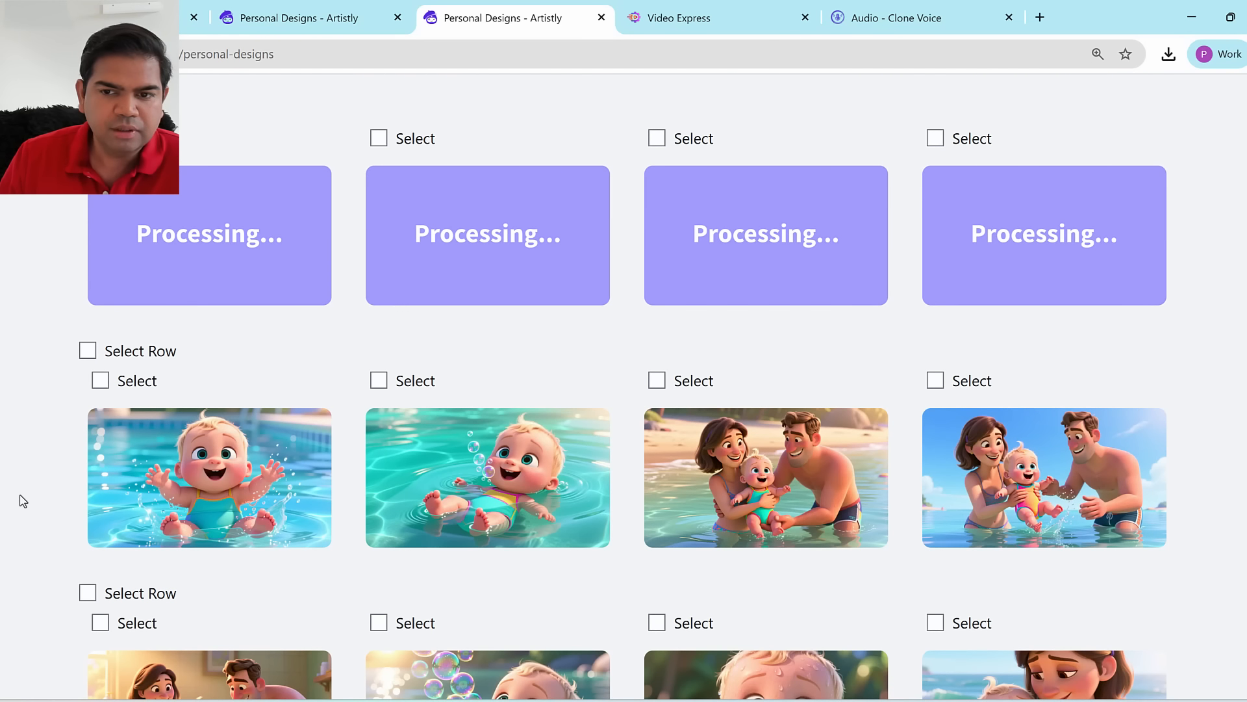
click(88, 351)
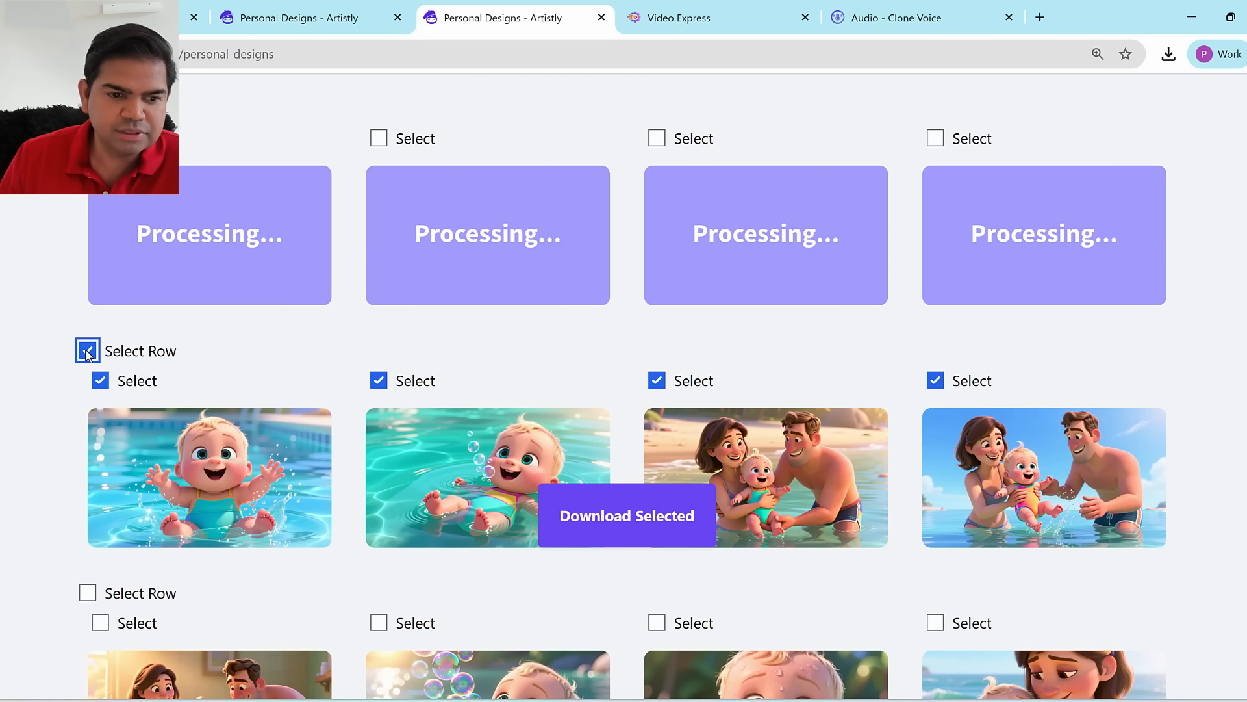
click(88, 593)
scroll(305, 556, down, 3)
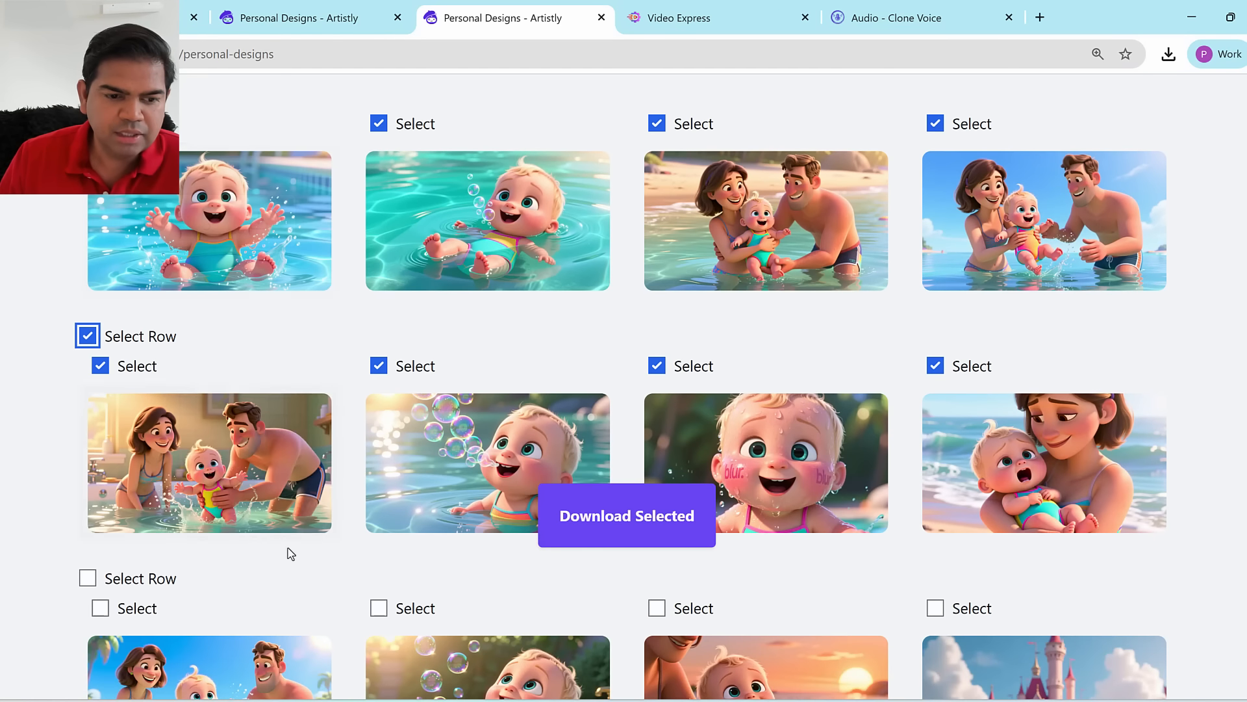
click(88, 577)
scroll(330, 547, down, 3)
scroll(311, 544, down, 3)
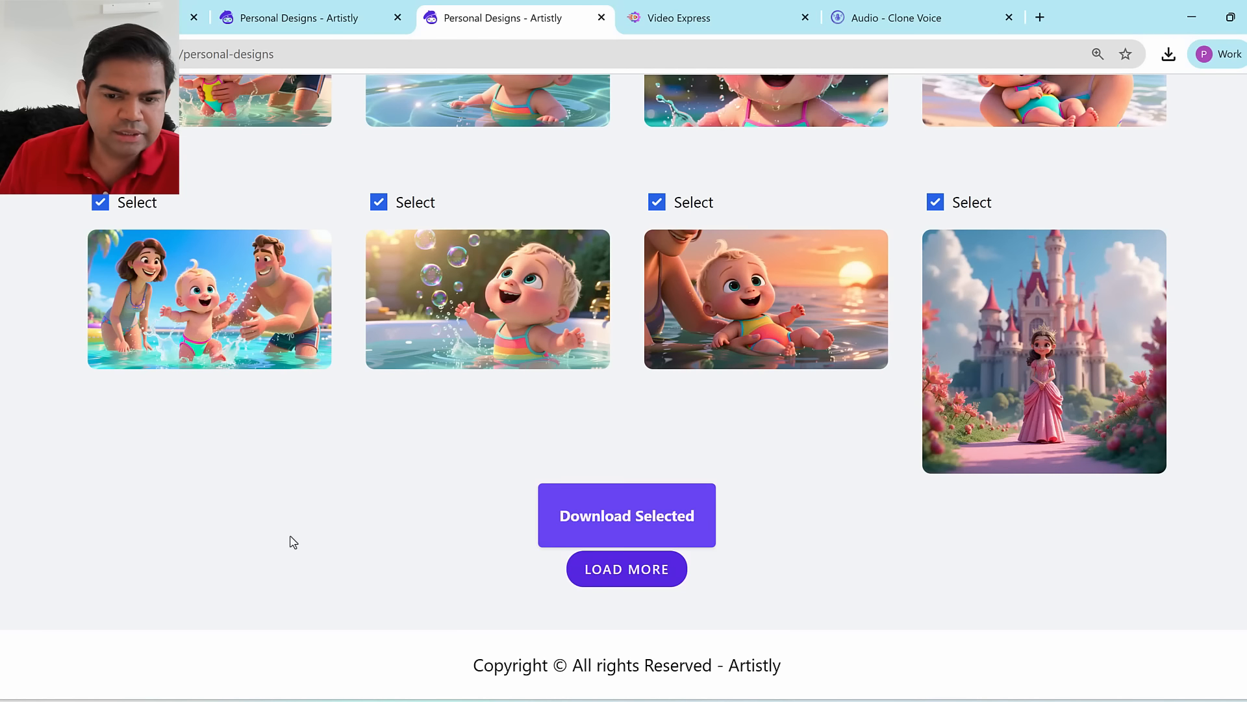
Step: Load more personal designs and look over the rows already selected for bulk download
click(645, 581)
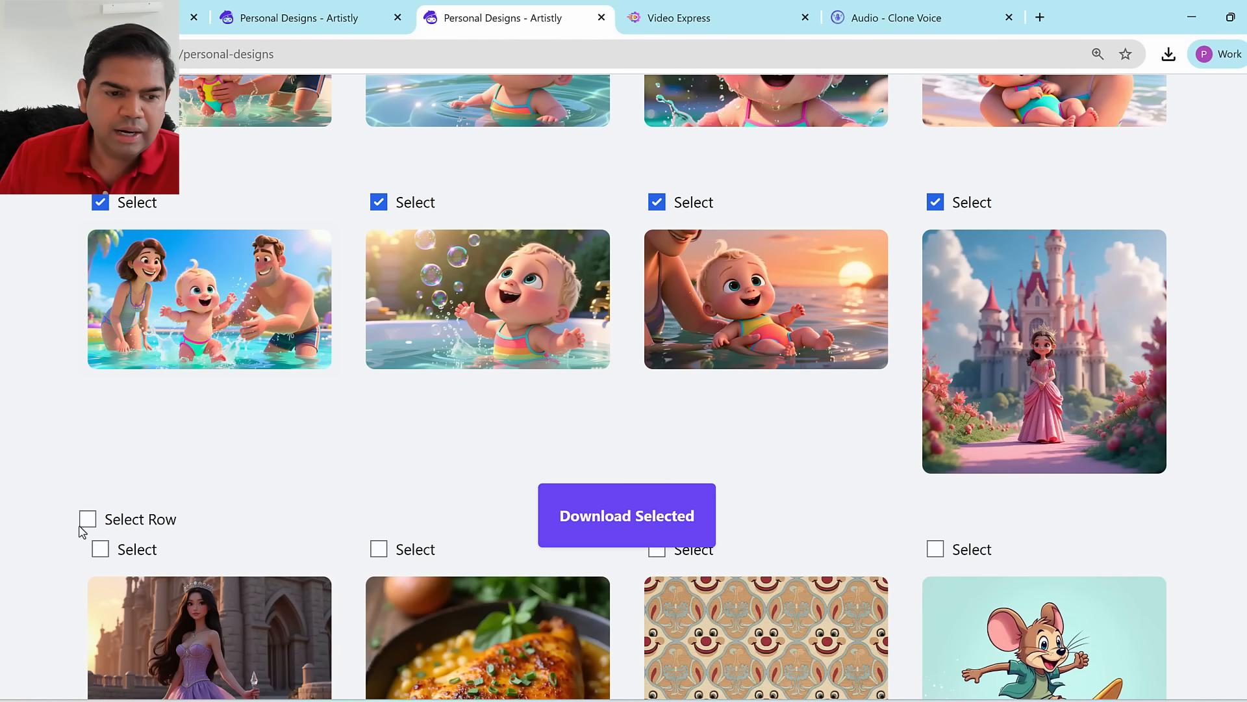
scroll(805, 376, up, 3)
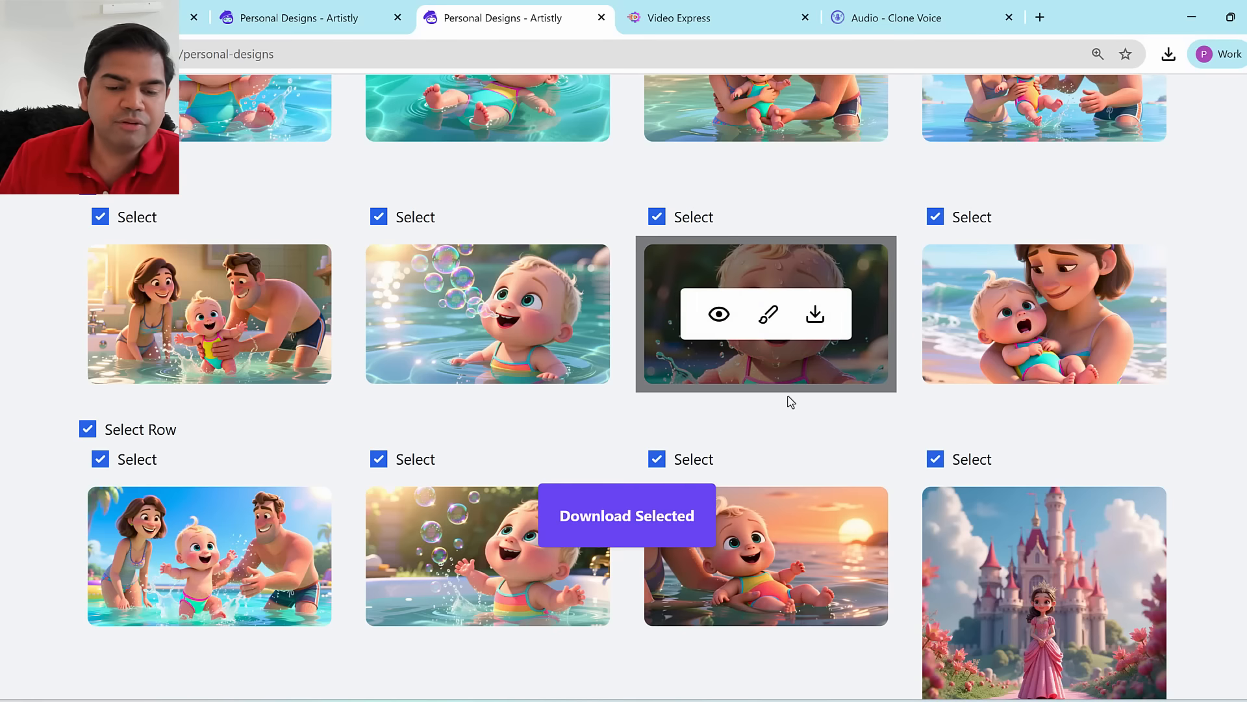
mouse_move(283, 339)
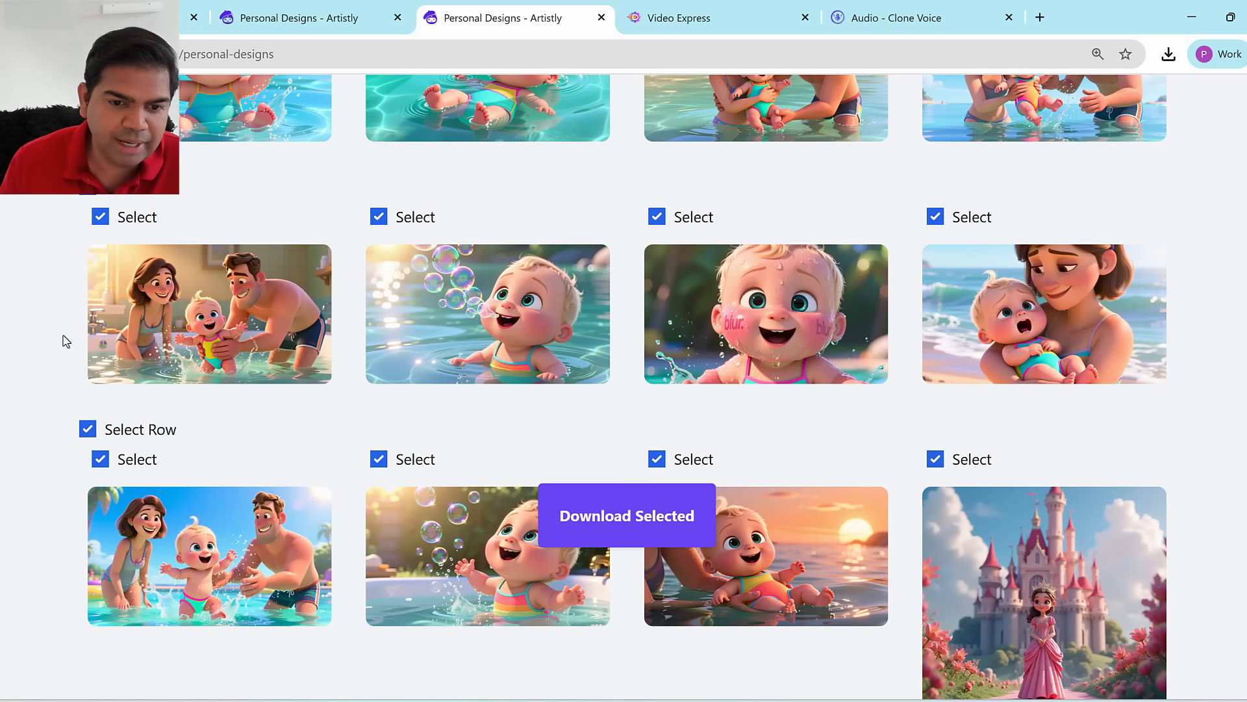
mouse_move(136, 318)
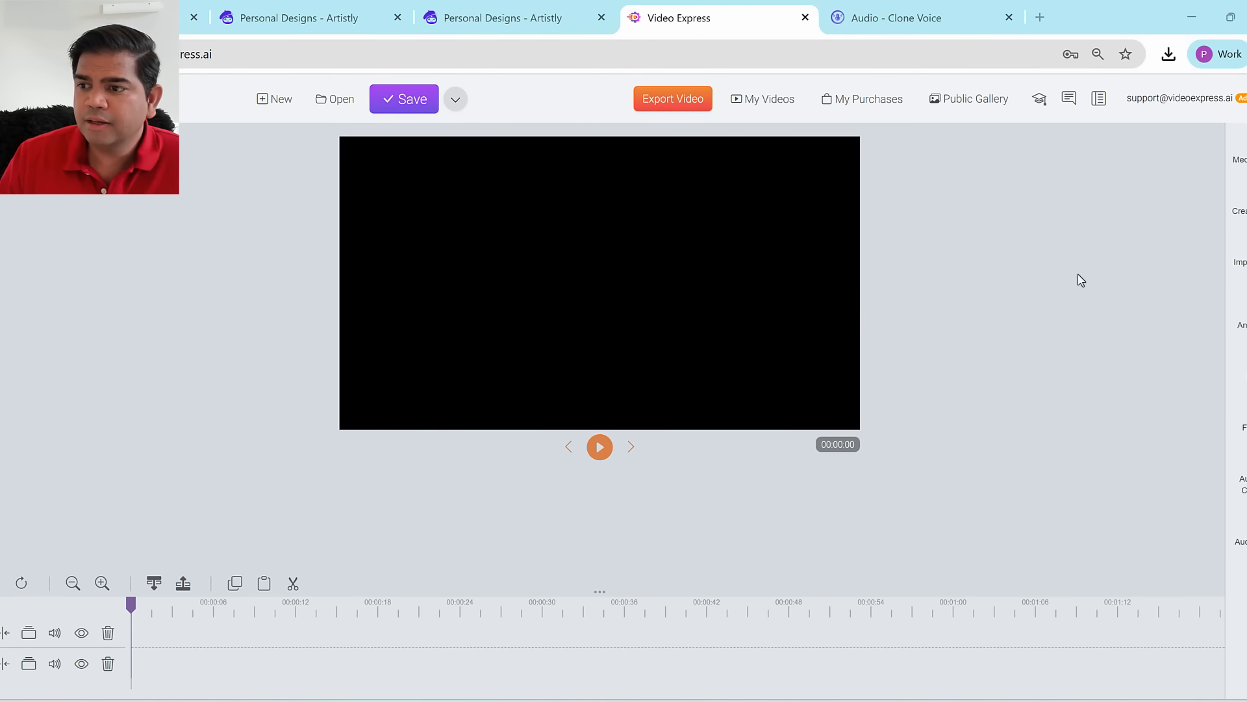
Step: Open the Import from Artistly image library within Video Express's media import options
click(1240, 261)
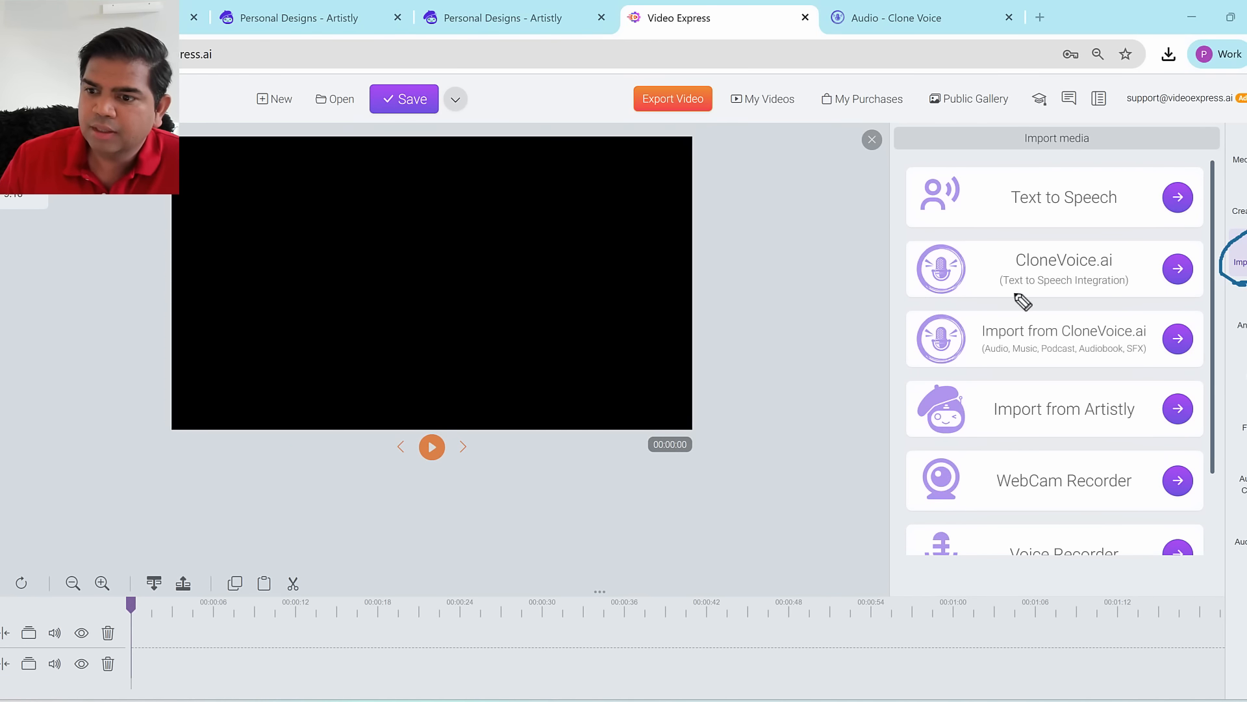
mouse_move(977, 383)
mouse_down()
mouse_move(923, 366)
mouse_move(899, 402)
mouse_move(900, 459)
mouse_move(1154, 445)
mouse_move(1230, 422)
mouse_move(1203, 376)
mouse_move(949, 368)
mouse_up()
mouse_move(779, 424)
mouse_down()
mouse_move(845, 421)
mouse_move(872, 403)
mouse_up()
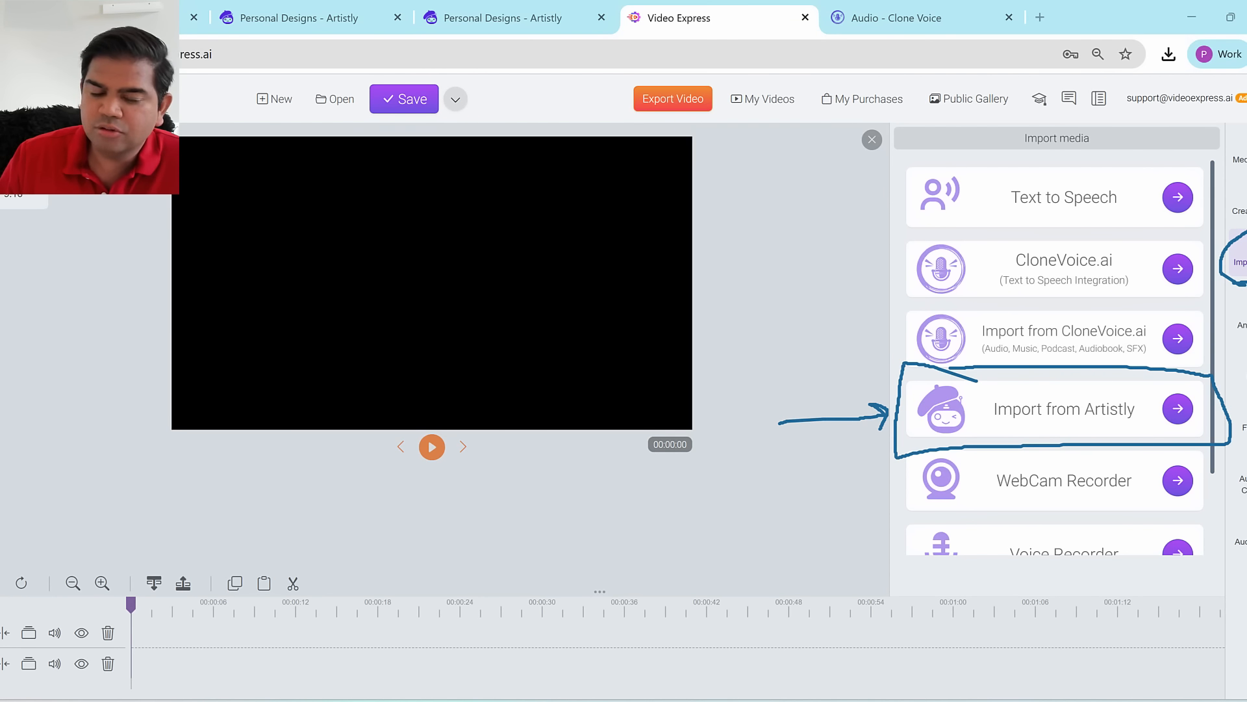
key(Escape)
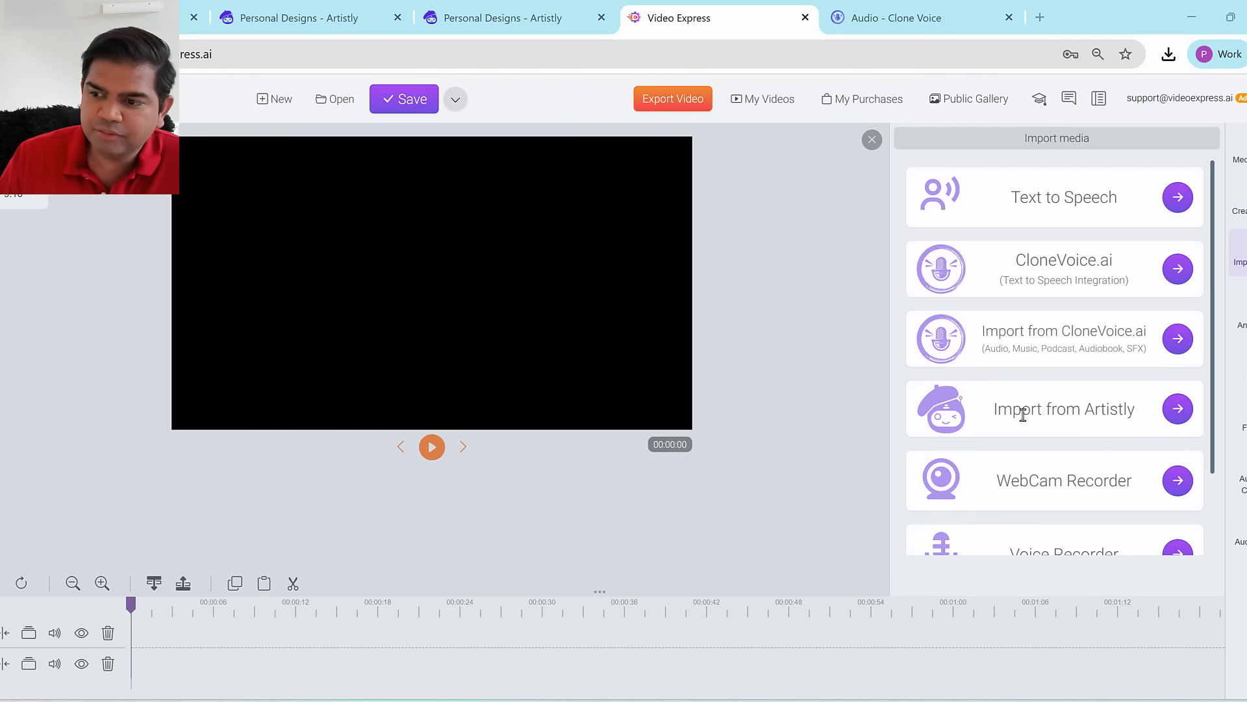
click(1177, 414)
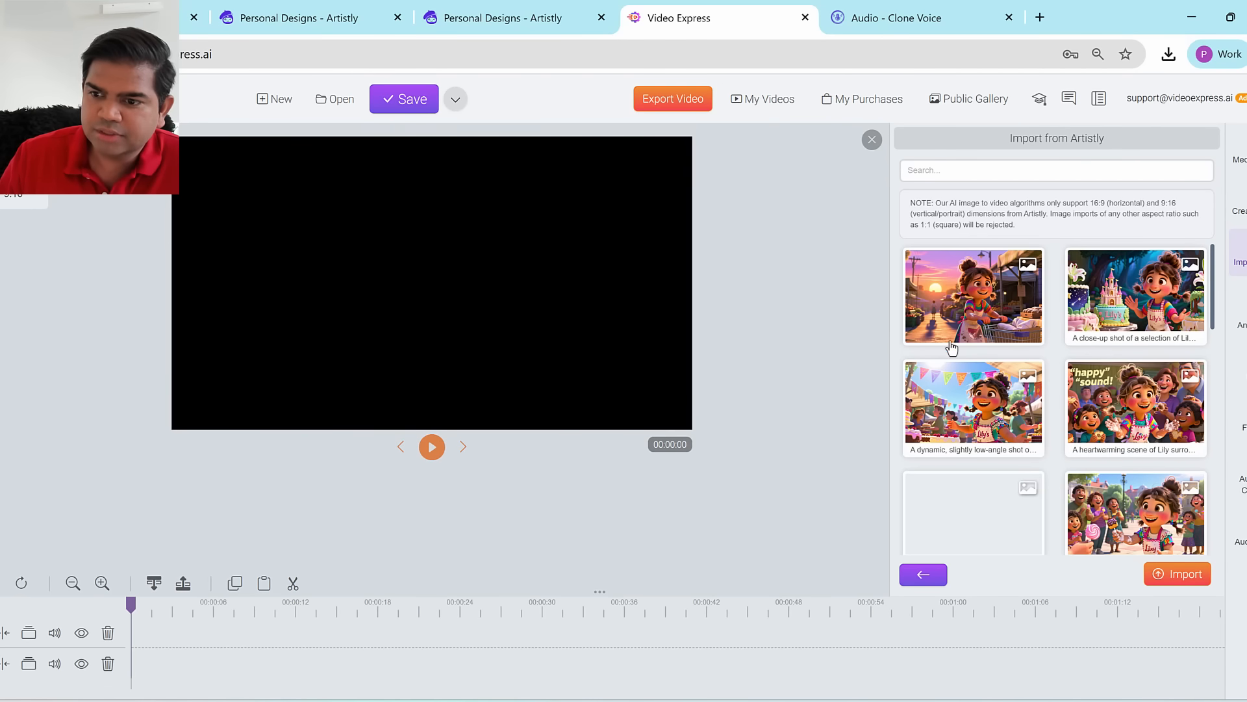
Step: Browse the Artistly image library past the Lily baking scenes and load more designs to reach the baby swimming images
right_click(969, 286)
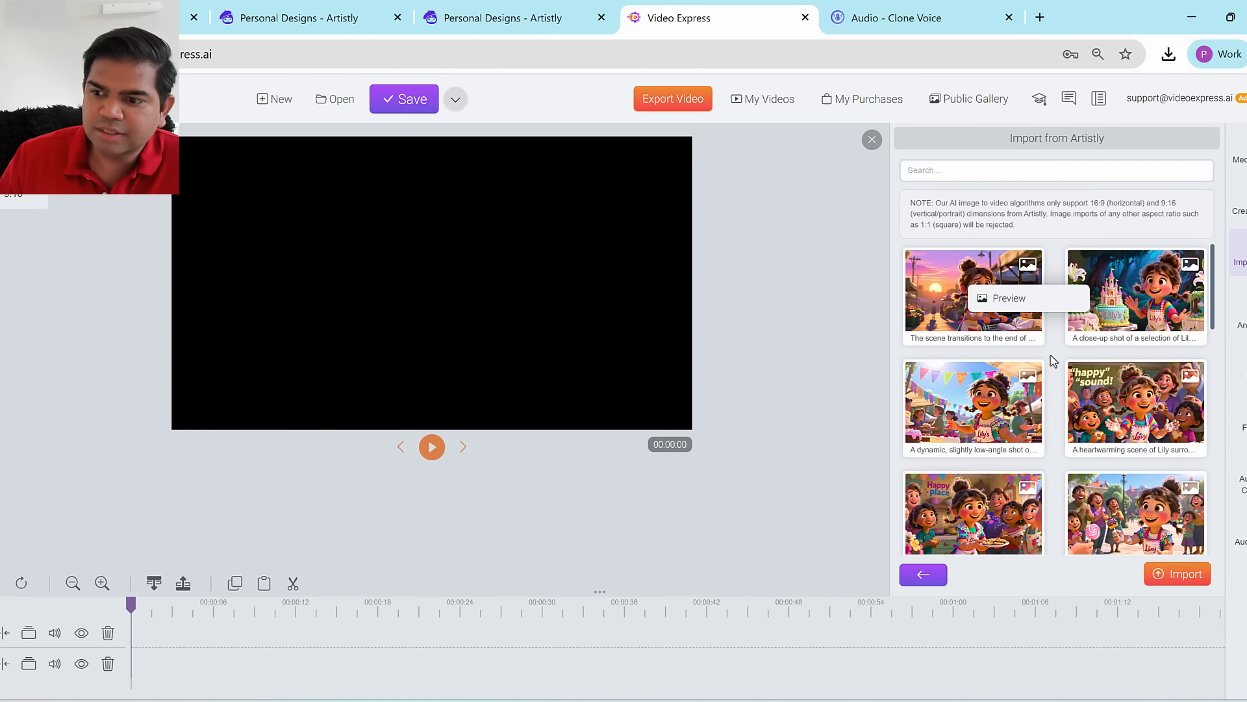
drag(1212, 313, 1209, 423)
scroll(1205, 422, down, 4)
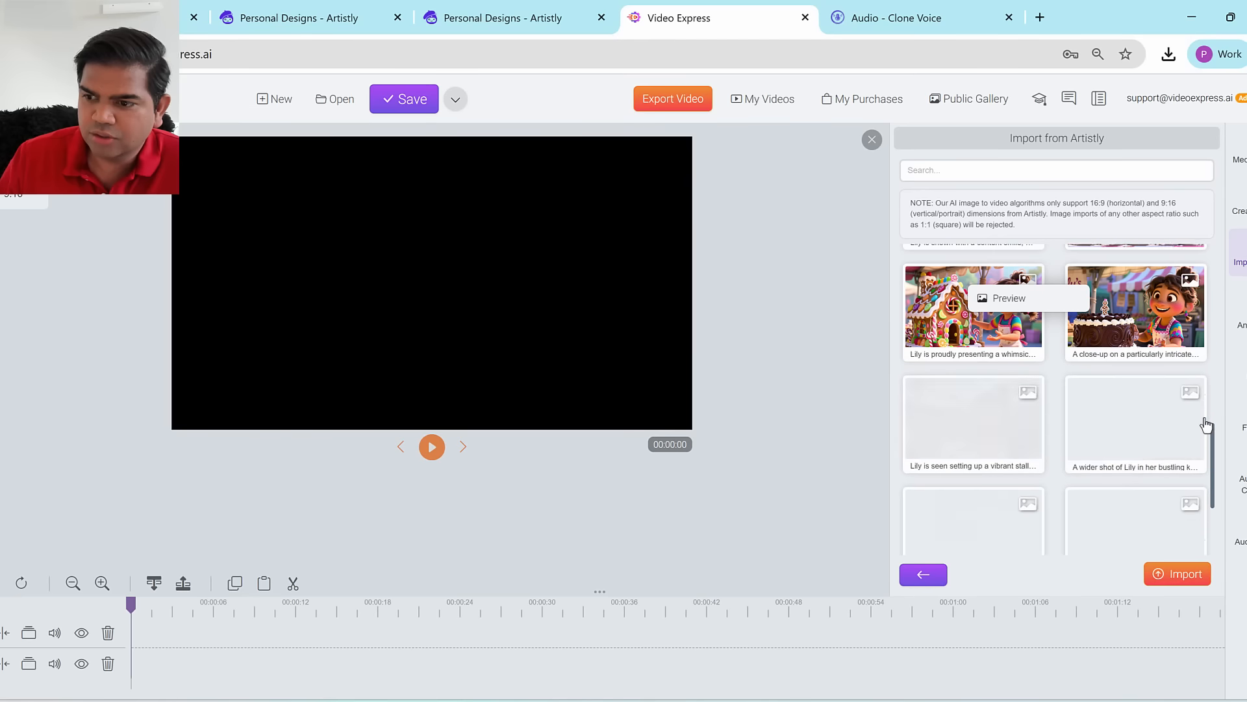
scroll(1200, 437, down, 3)
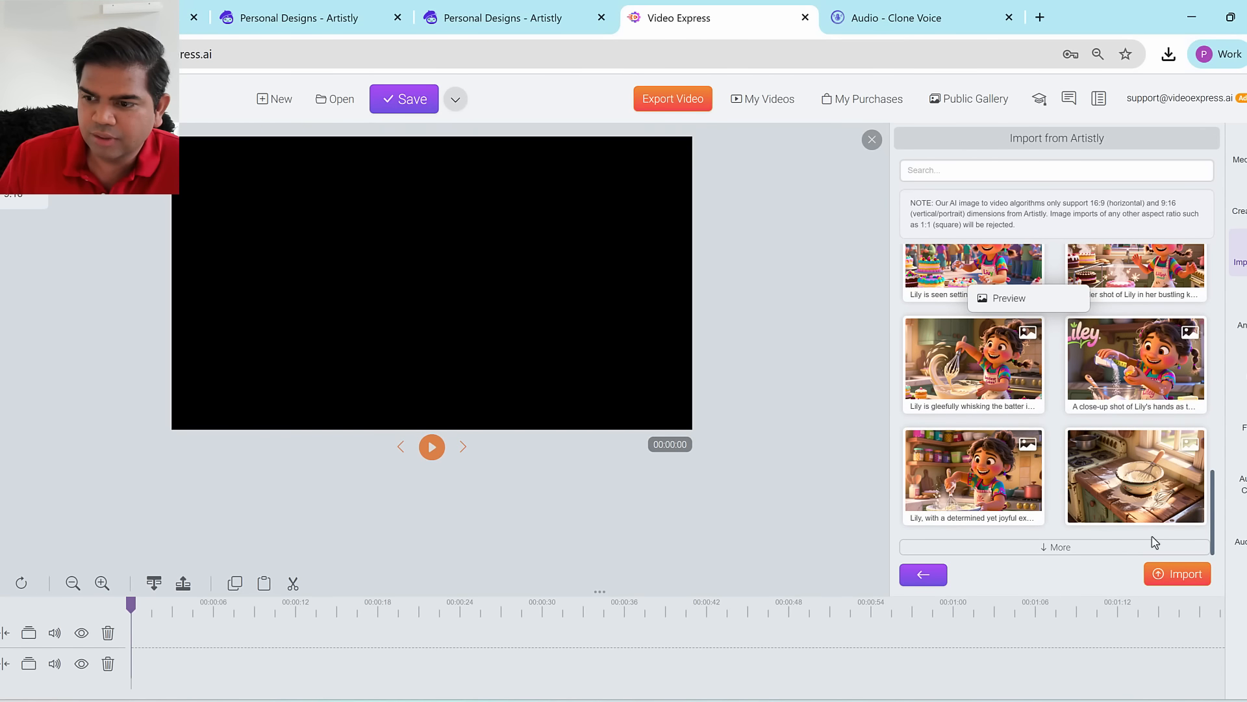
click(1050, 548)
scroll(1039, 416, down, 3)
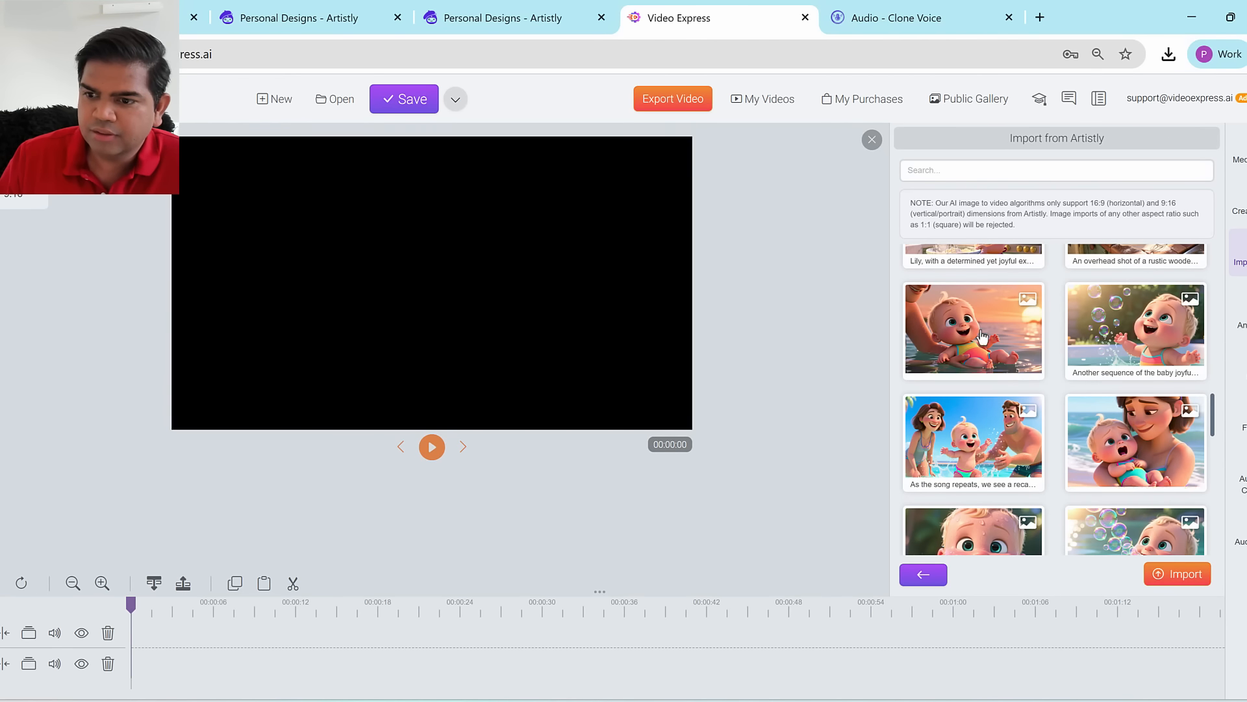
Step: Preview the baby playing with bubbles and the baby in the sunset water in the Artistly library
right_click(1114, 336)
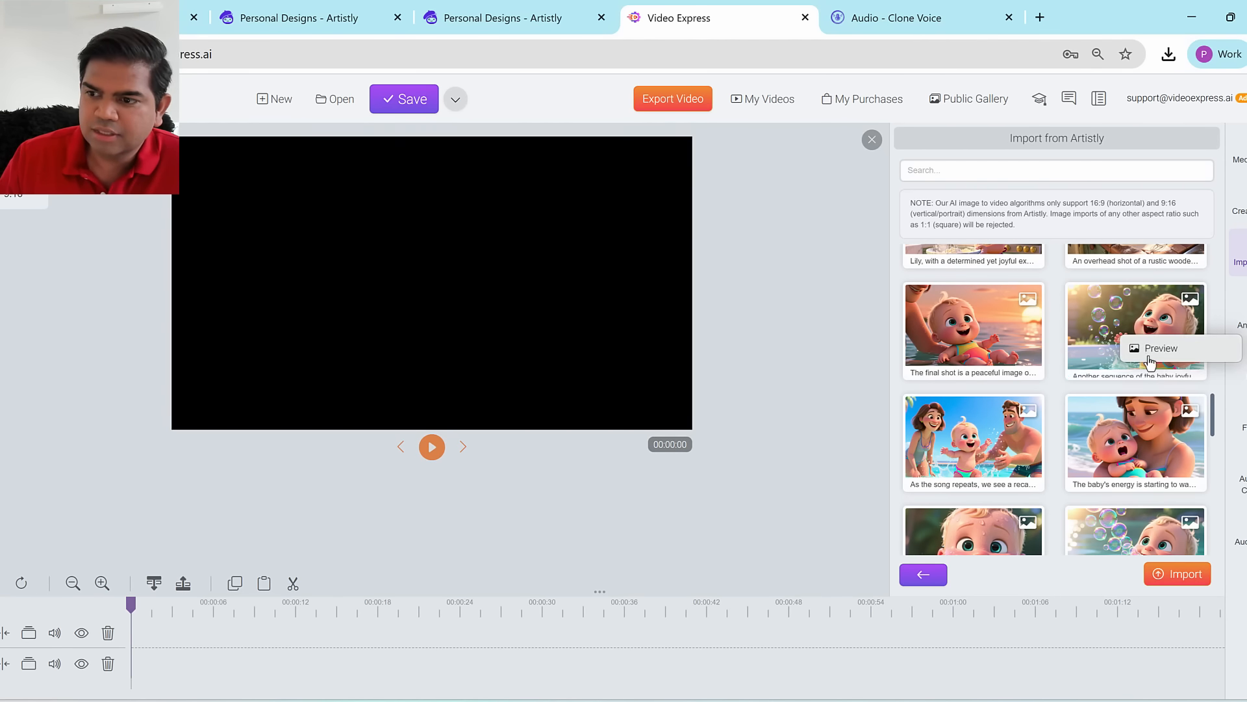
click(1133, 346)
click(966, 598)
right_click(990, 304)
click(1016, 316)
click(966, 598)
Step: Preview the family splashing scene, the mother holding the crying baby, and the close-up of the baby's splashed face
right_click(1000, 429)
click(1030, 442)
click(966, 598)
right_click(1146, 430)
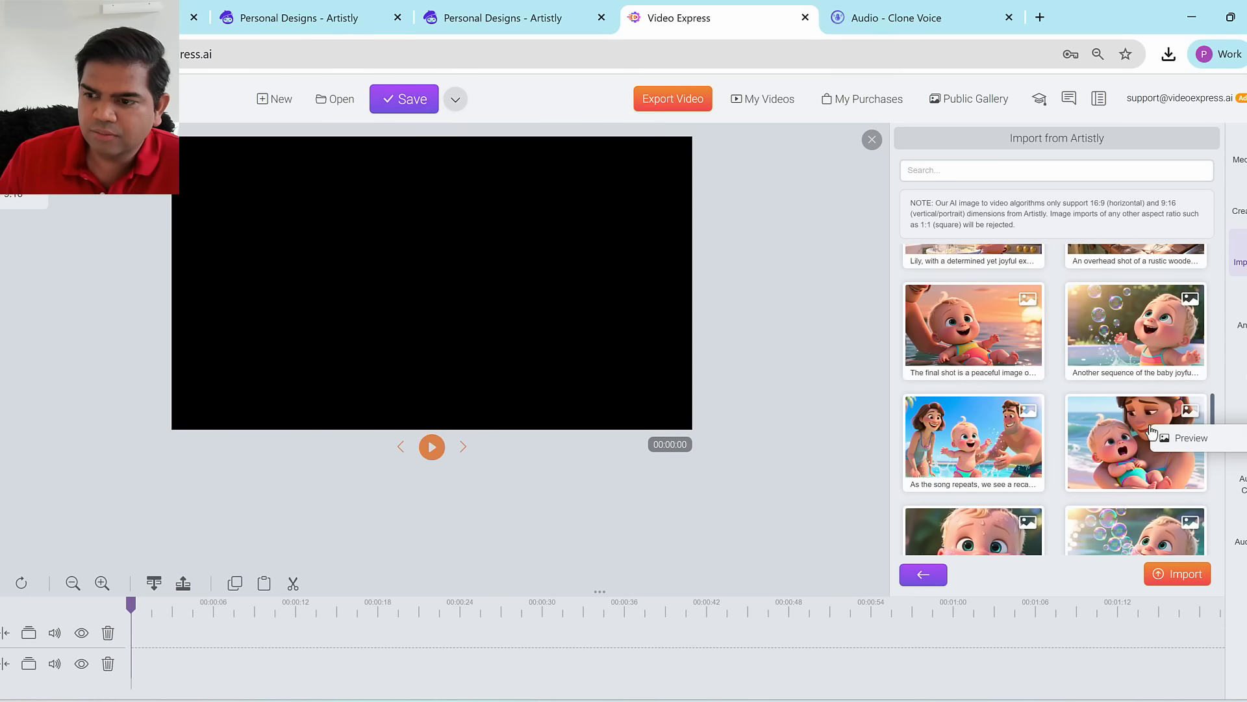
click(1166, 438)
click(966, 597)
scroll(1057, 528, down, 1)
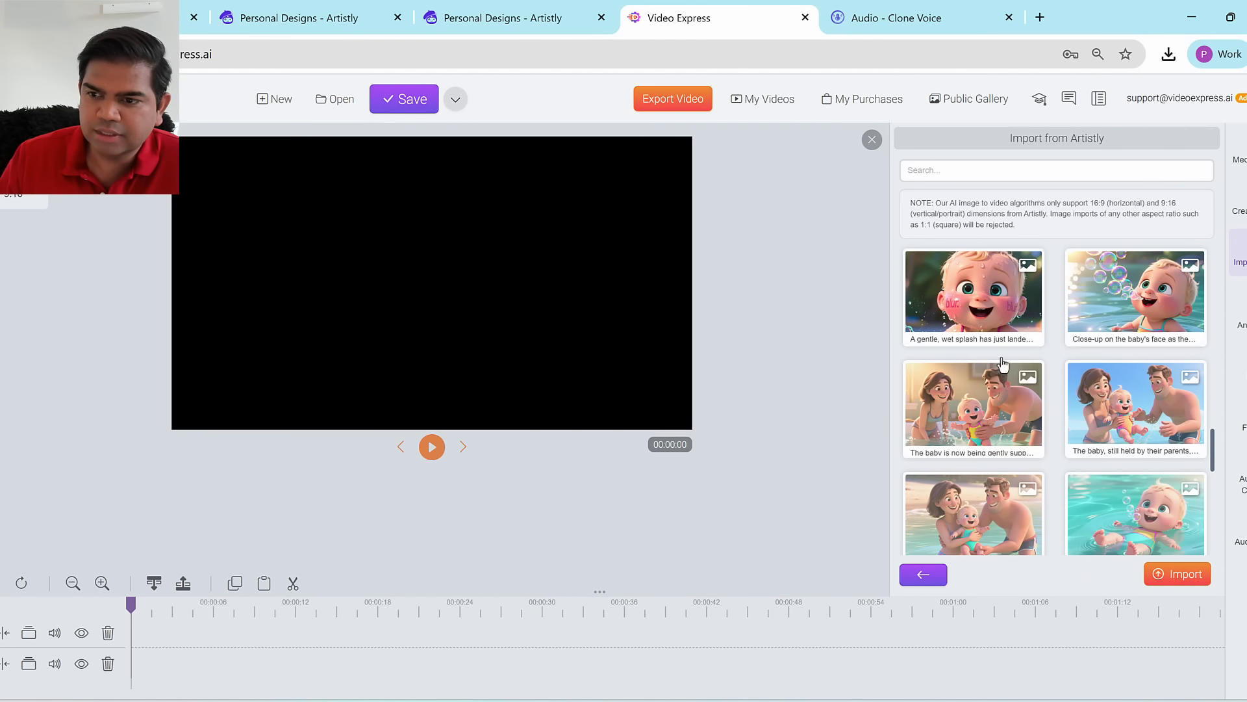
right_click(989, 297)
click(1015, 304)
click(965, 598)
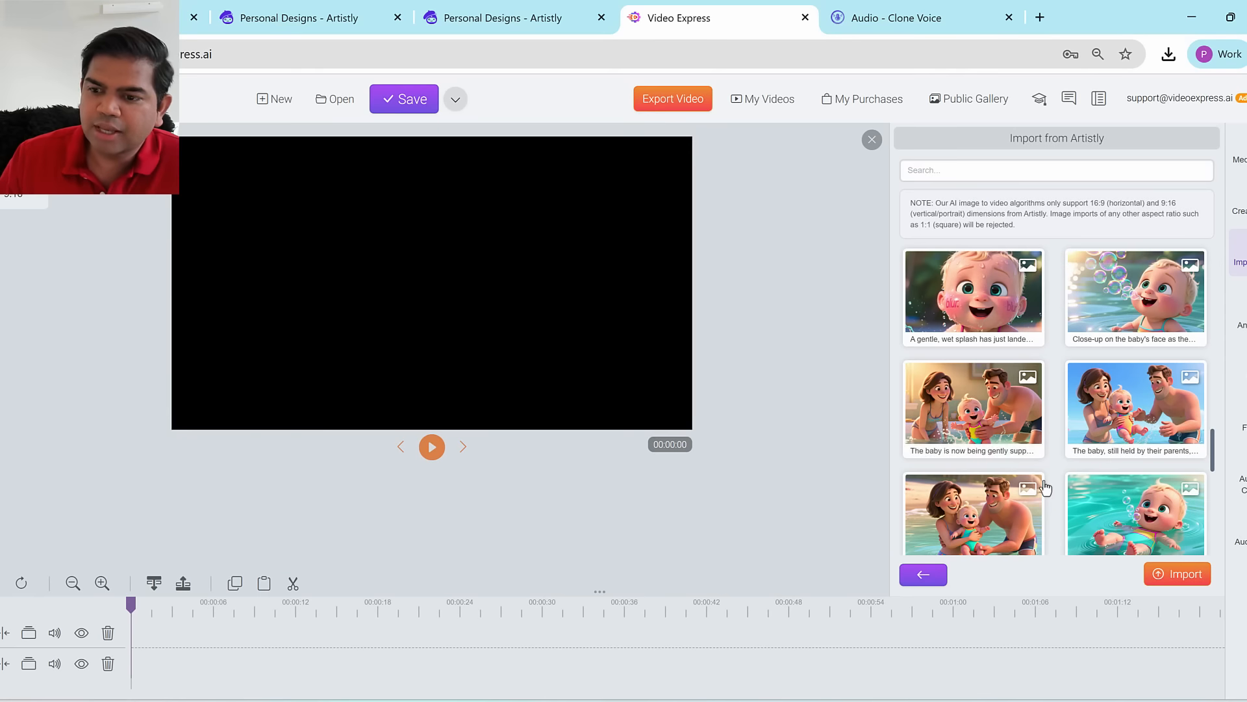
Step: Select the first six Lily images, from the sunset market scene to Lily distributing treats to the crowd
scroll(1040, 487, up, 15)
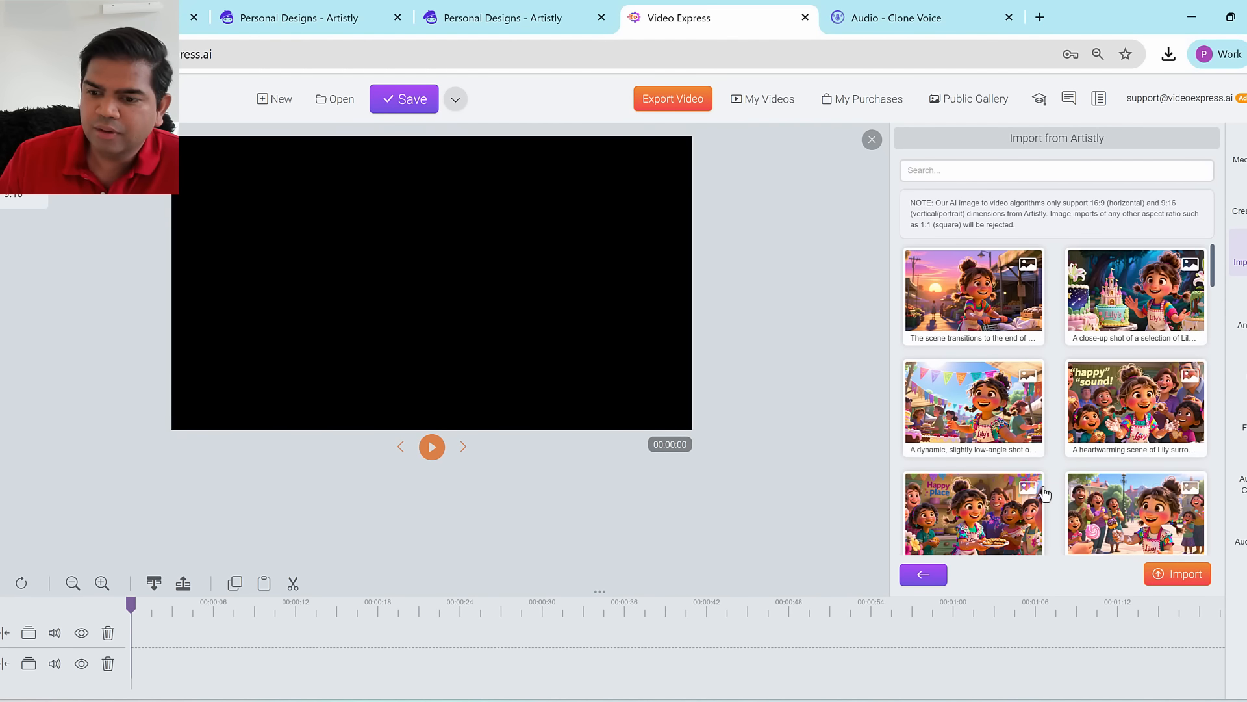
click(984, 298)
click(1147, 298)
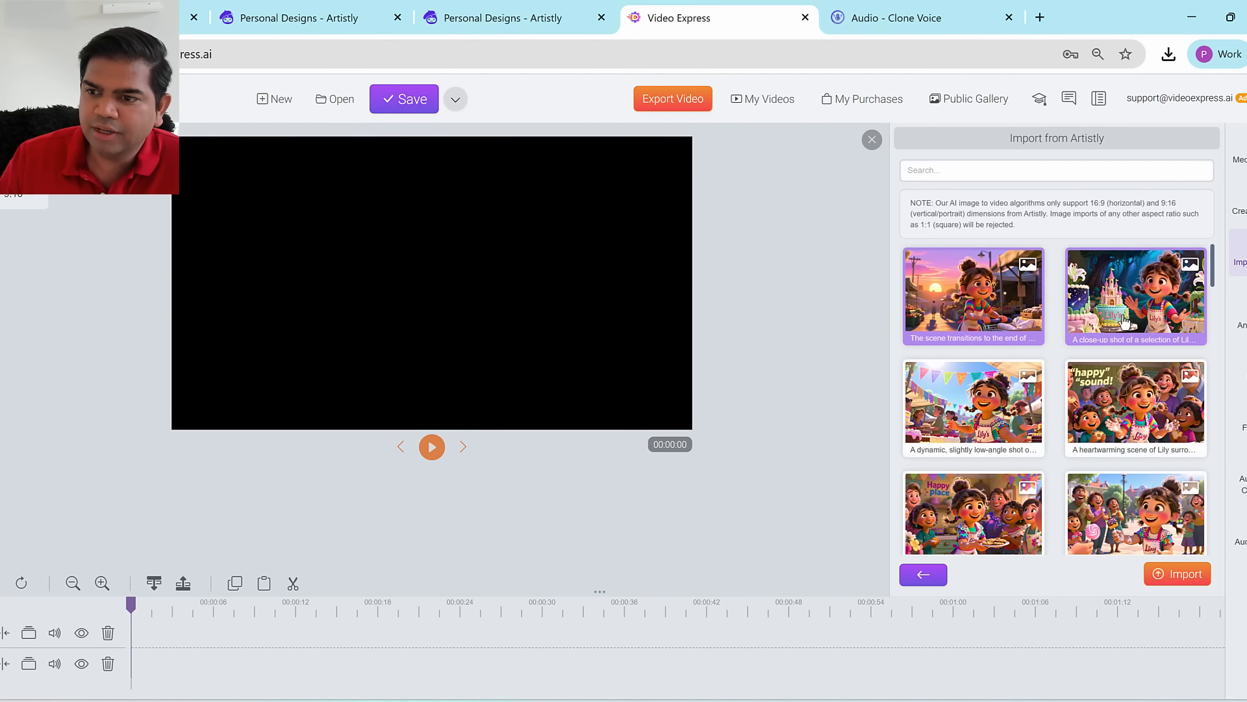
click(968, 403)
click(1155, 408)
click(977, 522)
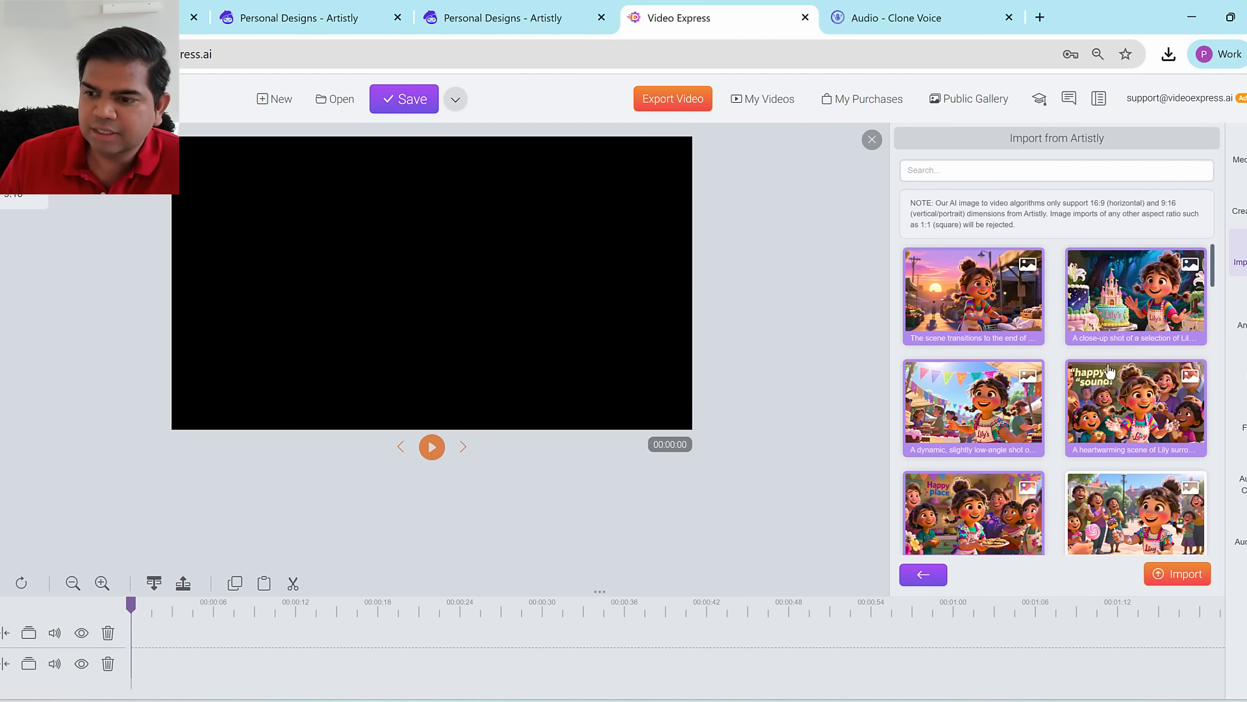
click(1113, 551)
Step: Add the cake cart, decorative castle cake, vibrant cake close-up and market montage images to the import selection
scroll(1112, 519, down, 4)
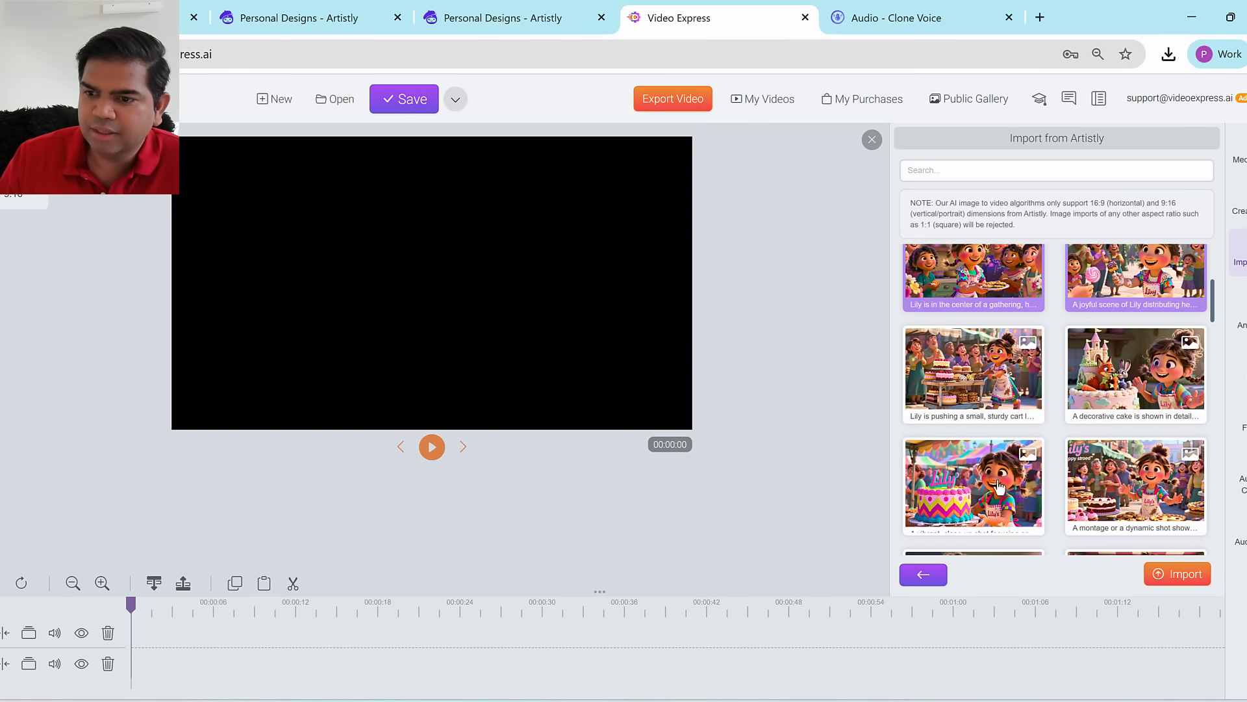
click(974, 374)
click(1117, 383)
click(975, 481)
click(1137, 481)
Step: Add the content smile, miniature cupcakes, gingerbread house and intricate chocolate cake images to the import selection
scroll(1039, 422, down, 4)
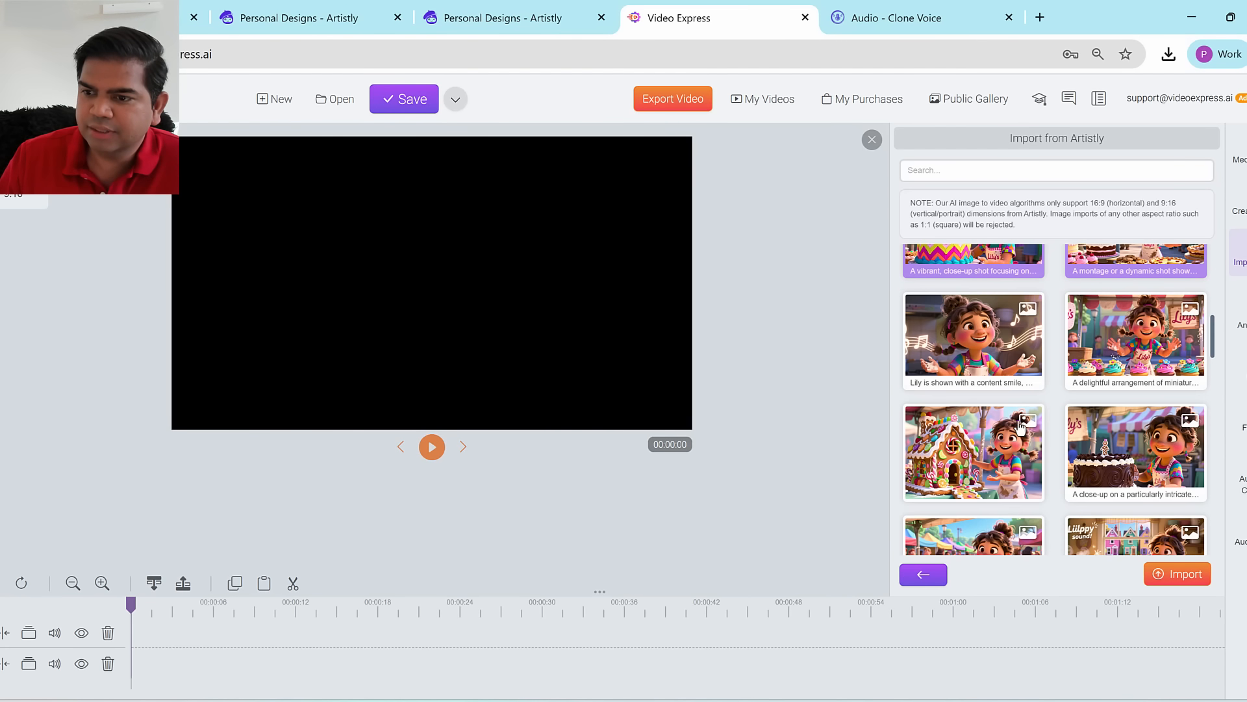
click(990, 368)
click(1137, 341)
click(963, 462)
click(1137, 452)
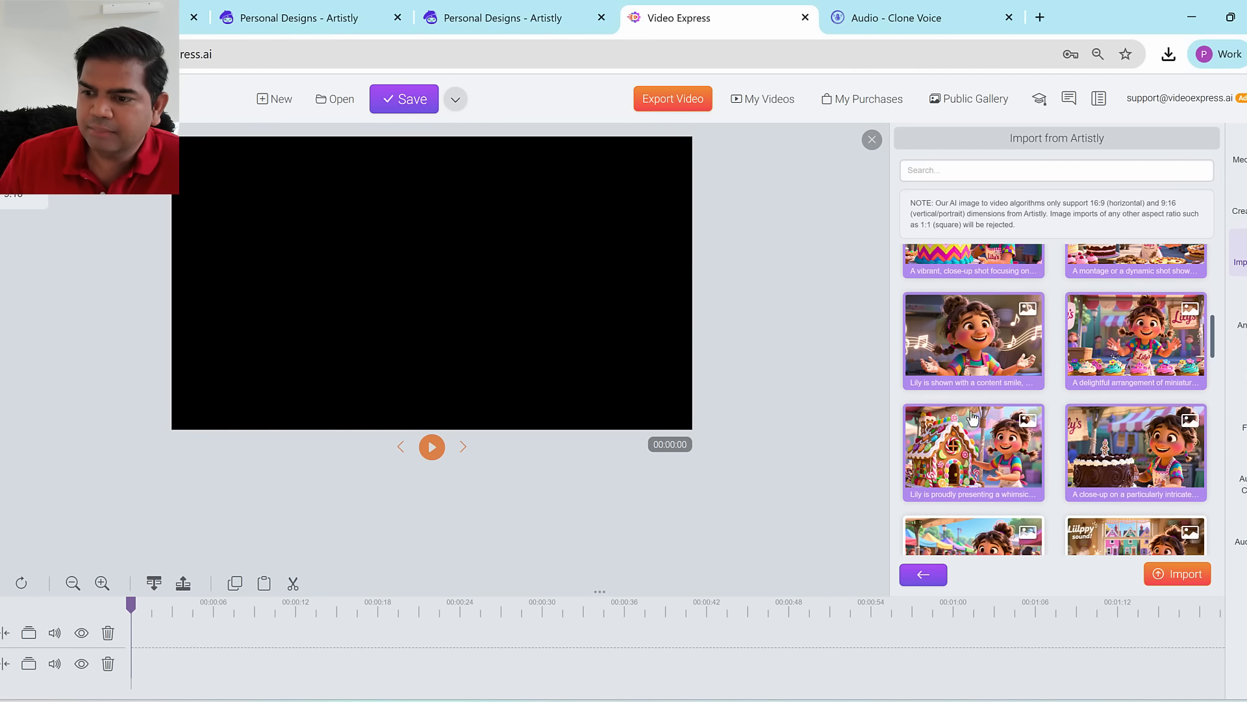
Step: Add the remaining Lily stall, kitchen, whisking and baking images to the selection and import all selected images
scroll(1016, 402, down, 4)
click(974, 318)
click(1137, 319)
click(982, 417)
click(1125, 419)
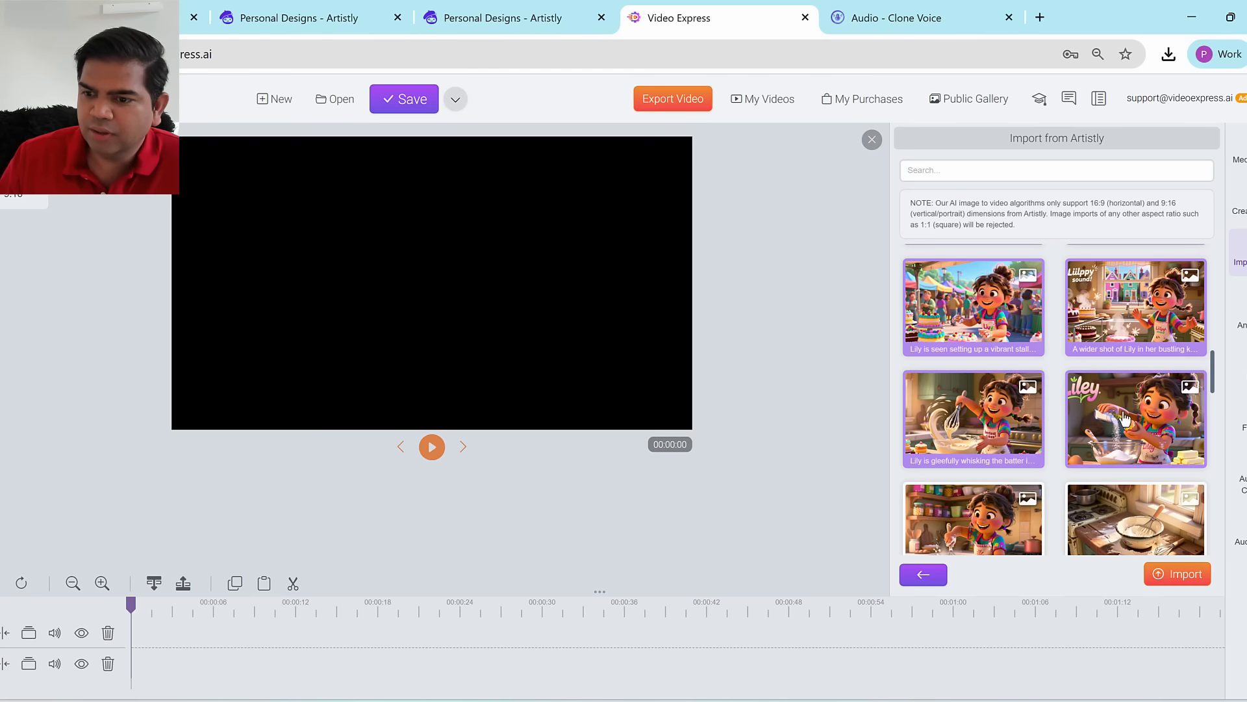
click(989, 520)
click(1180, 580)
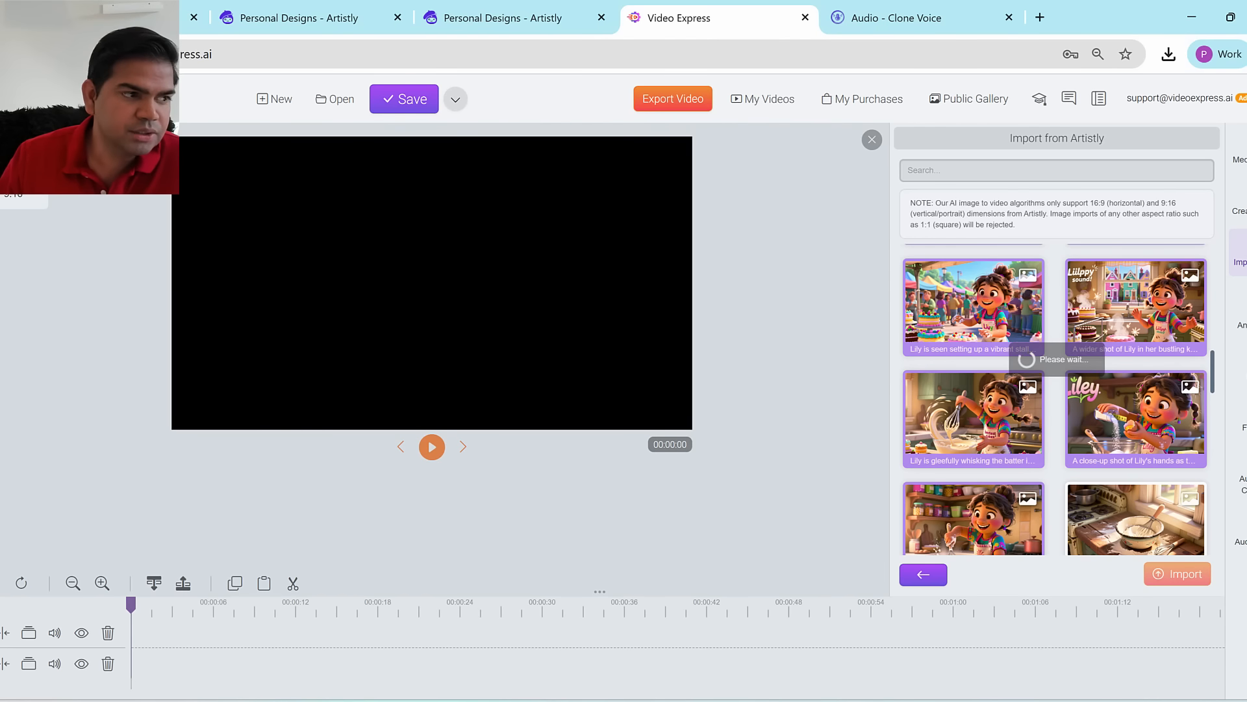
drag(1166, 557, 1115, 562)
mouse_move(1043, 614)
mouse_down()
mouse_move(1106, 585)
mouse_move(1090, 618)
mouse_up()
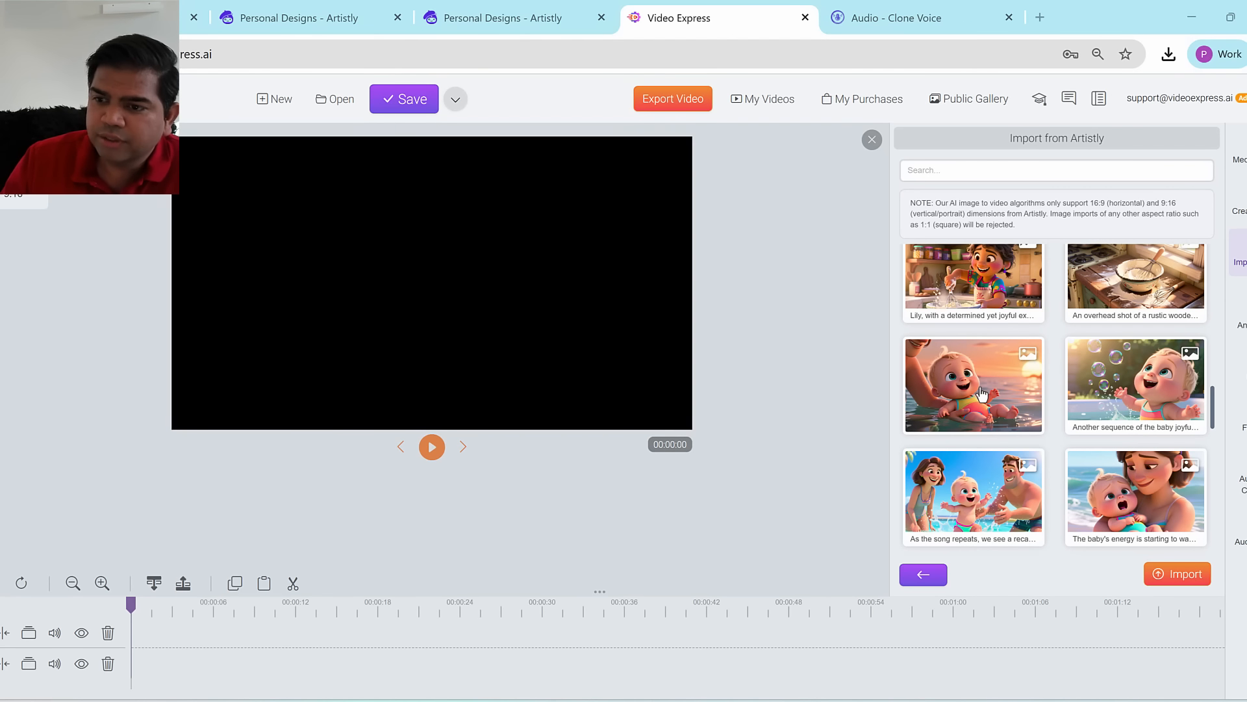
Step: Select the peaceful final shot of the baby in the sunset water and import it from Artistly
click(983, 393)
click(1006, 382)
click(1002, 380)
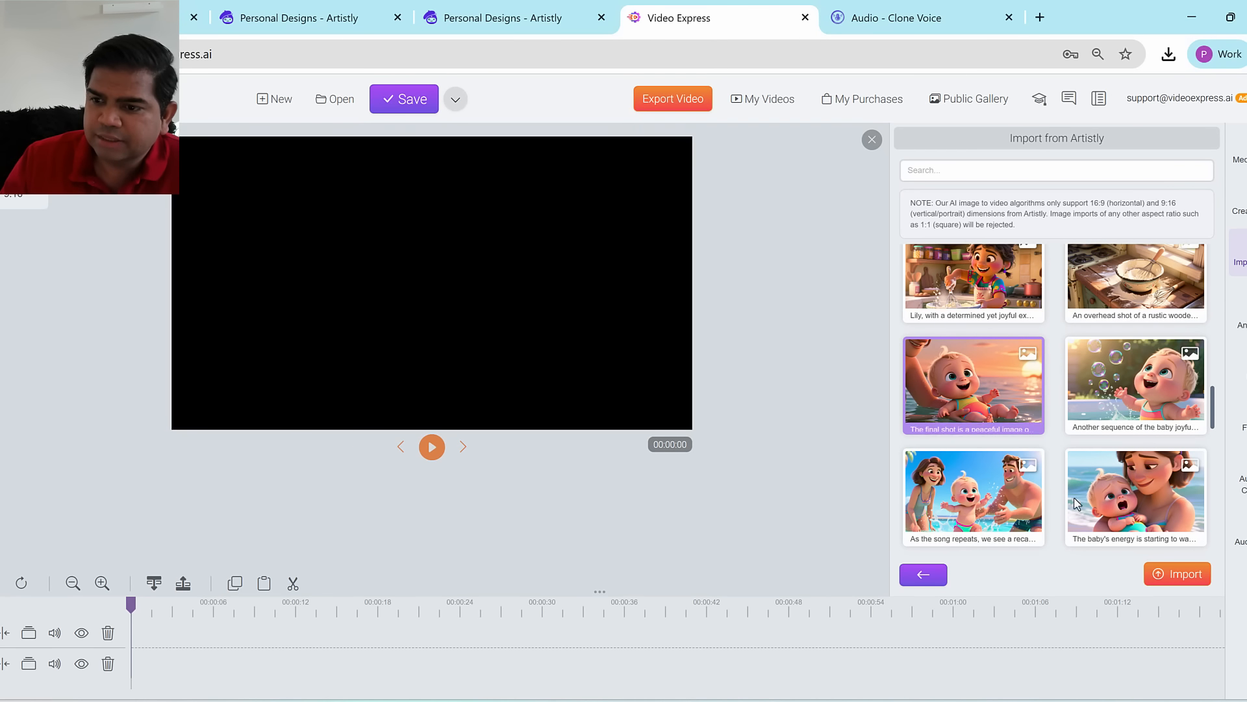
click(1195, 575)
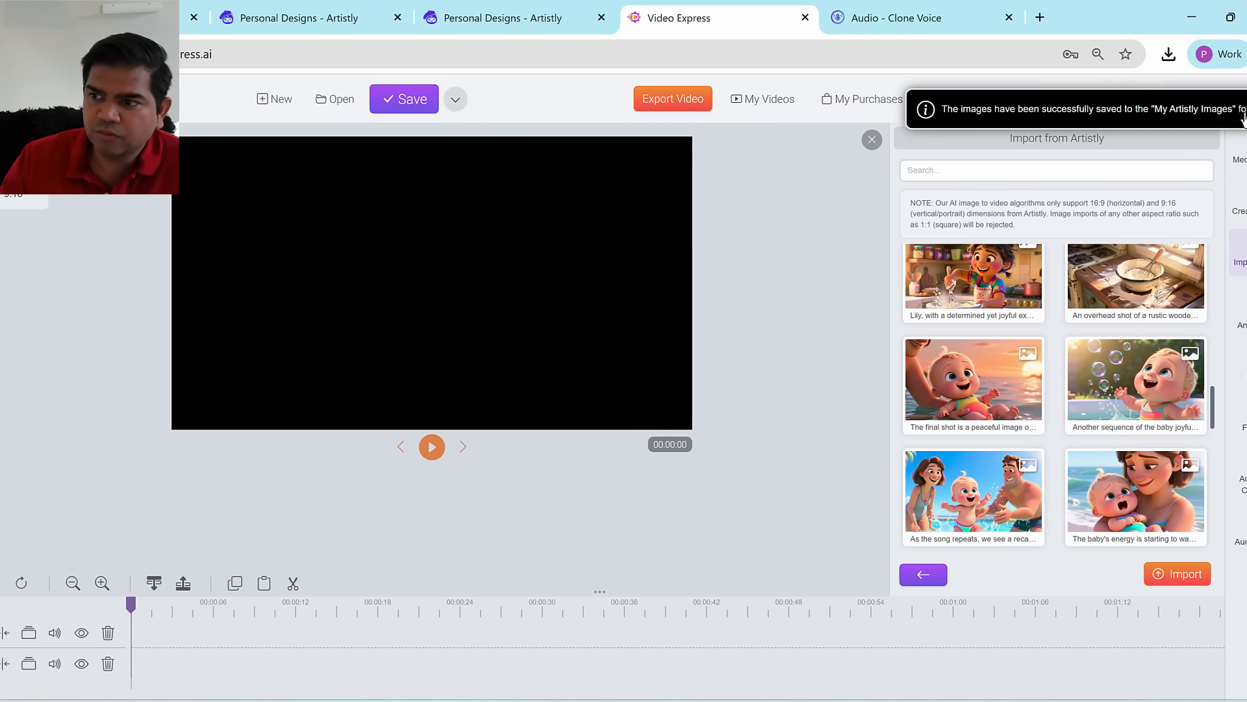
Step: Open the My Artistly Images folder in the personal media library
click(1239, 159)
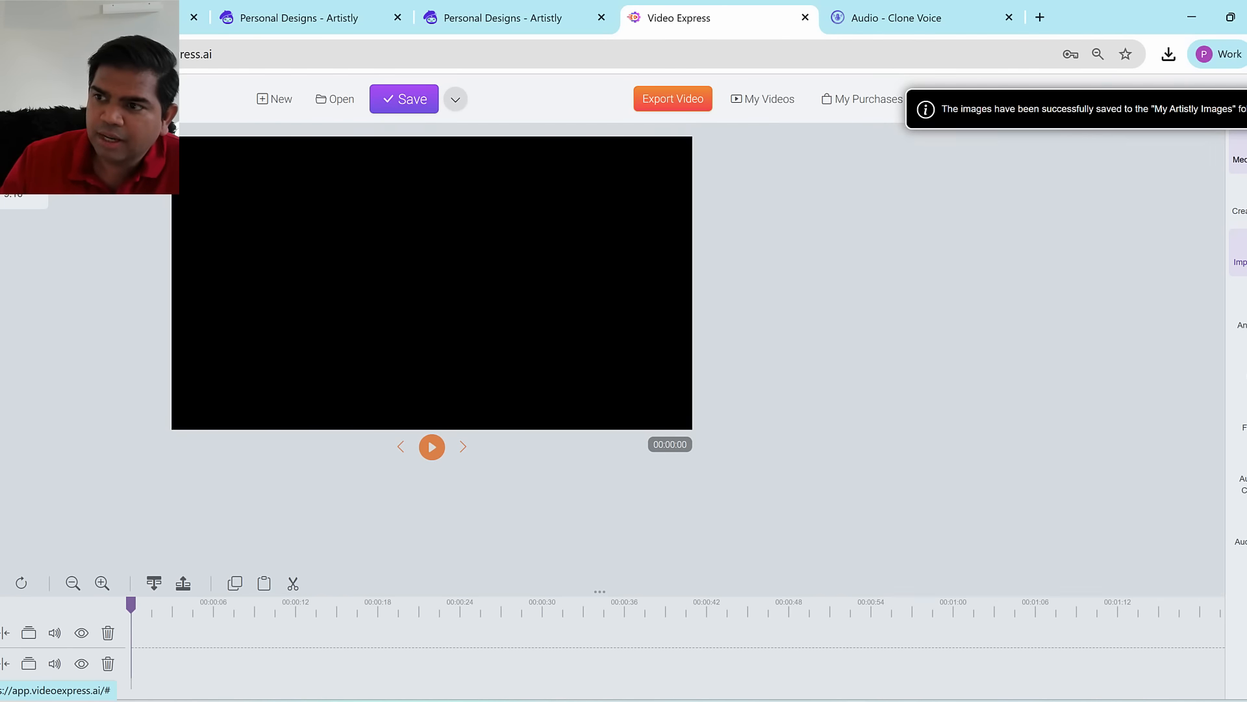
scroll(1213, 299, down, 4)
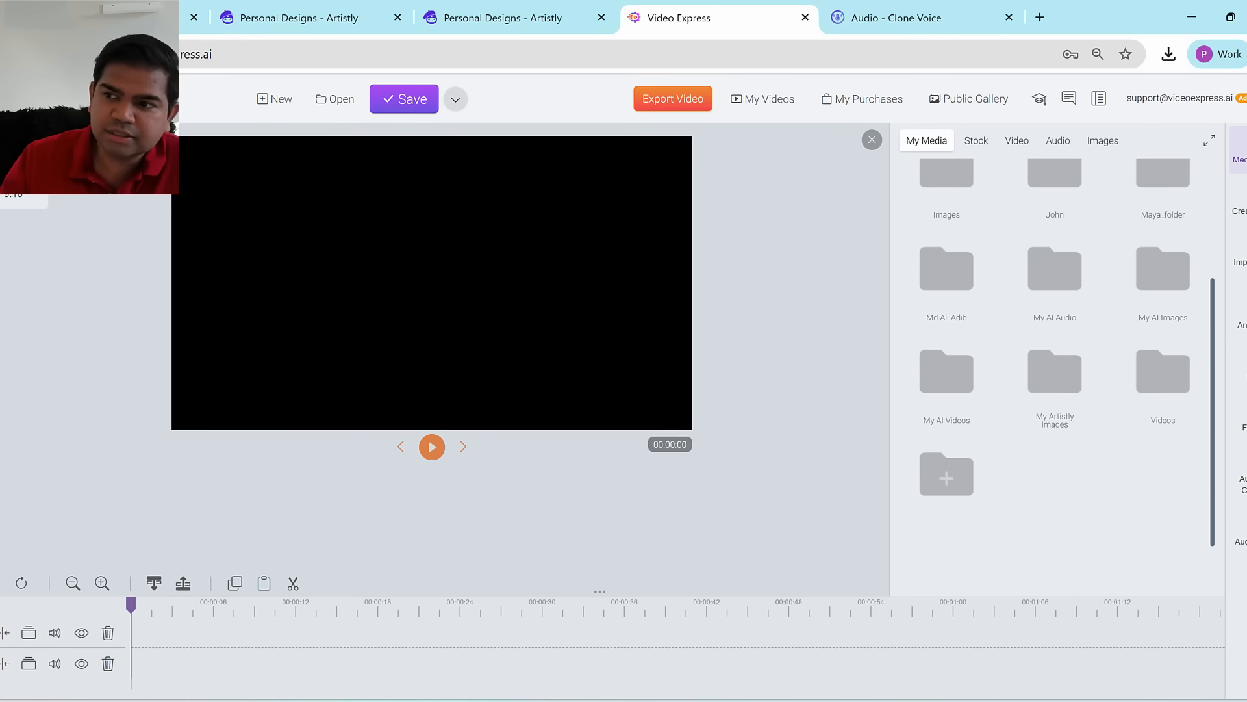
mouse_move(1242, 148)
mouse_down()
mouse_move(1231, 130)
mouse_move(1240, 173)
mouse_up()
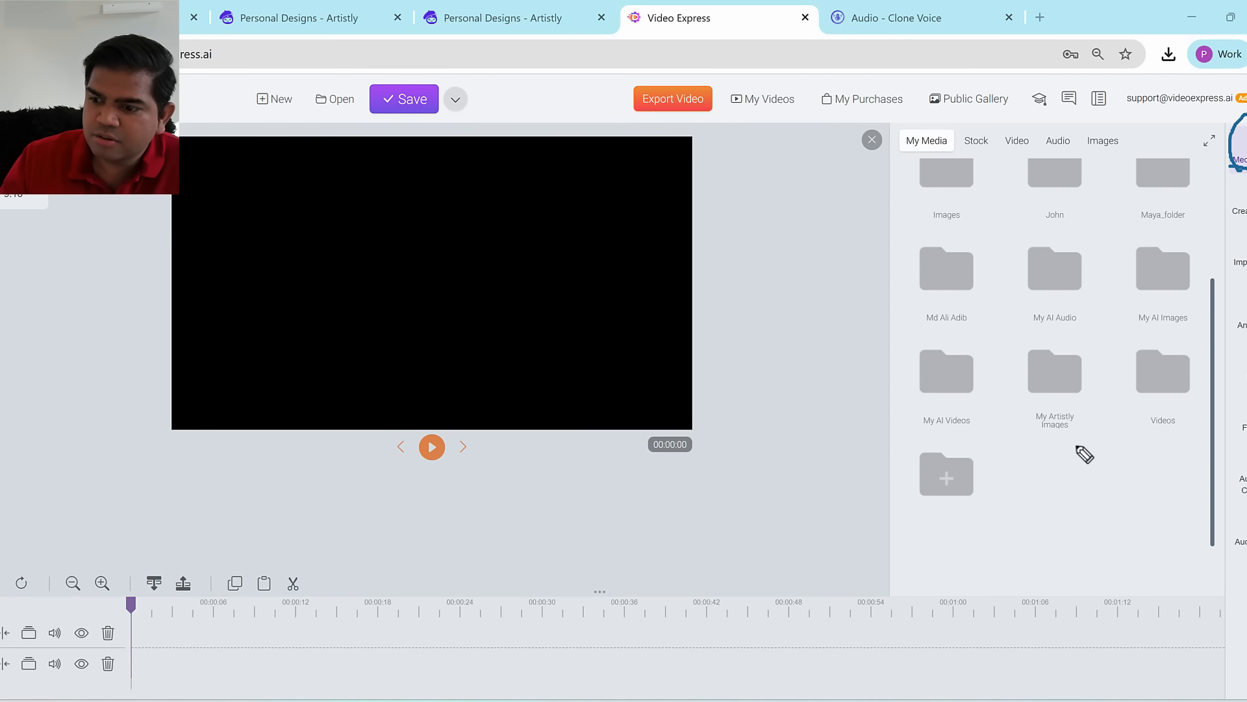
mouse_move(1078, 447)
mouse_down()
mouse_move(1039, 439)
mouse_move(1009, 361)
mouse_move(1097, 362)
mouse_move(1076, 444)
mouse_up()
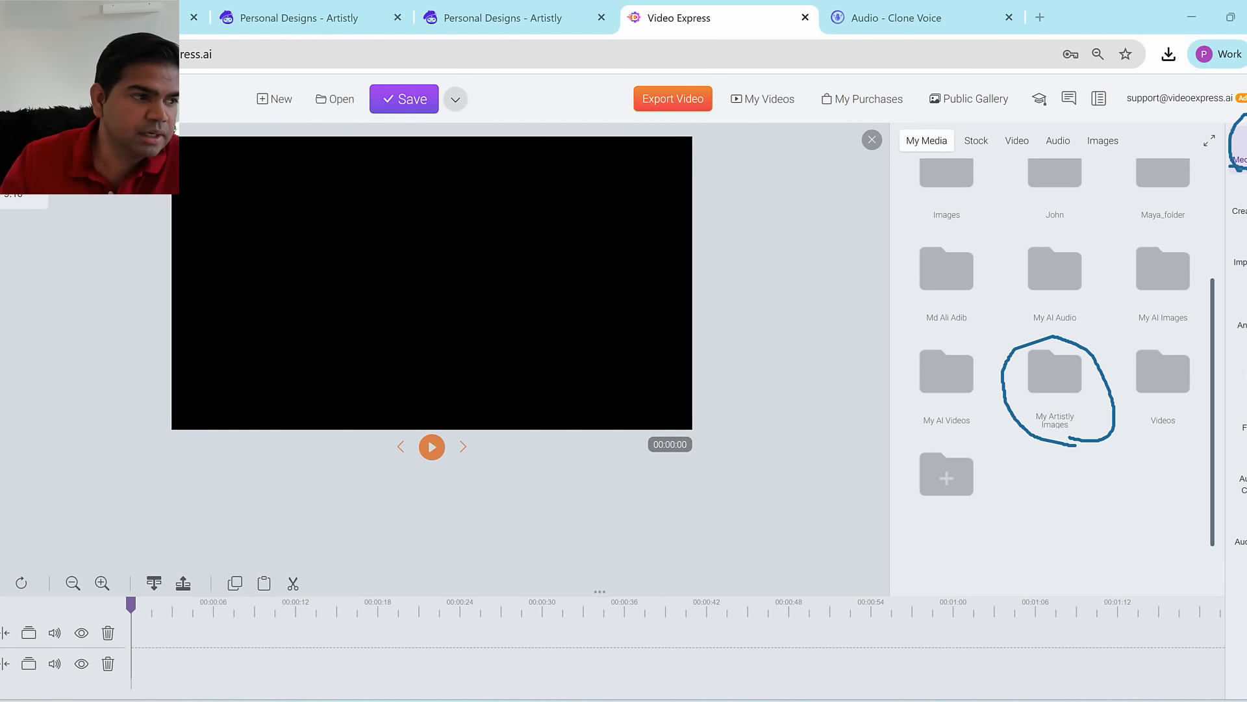
click(1062, 383)
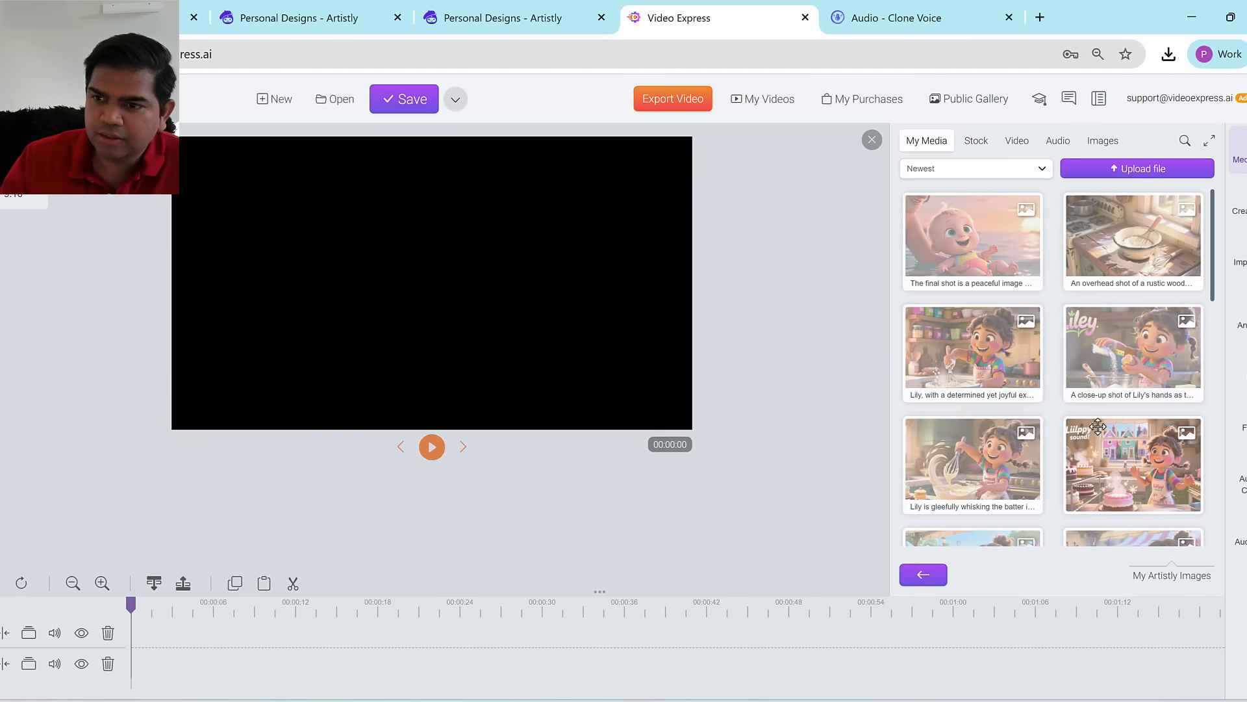
Step: Look through the imported images in the My Artistly Images folder and load the rest of them
scroll(1078, 367, down, 8)
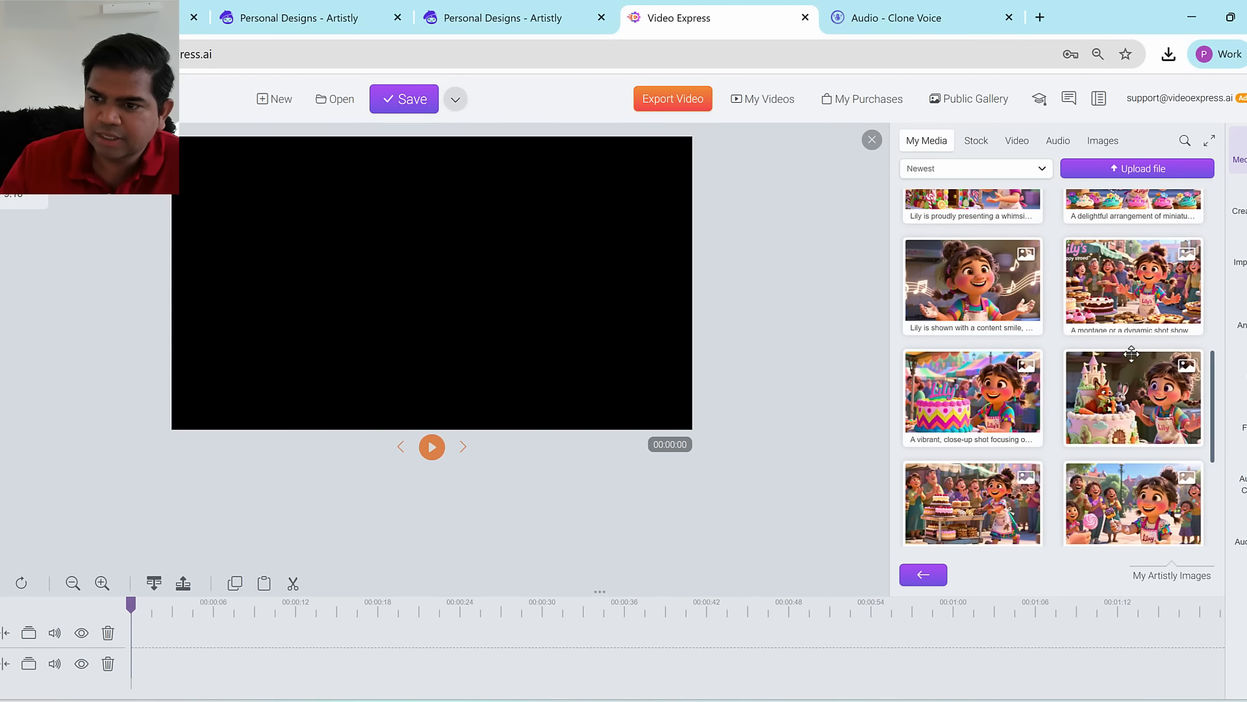
scroll(1130, 355, down, 5)
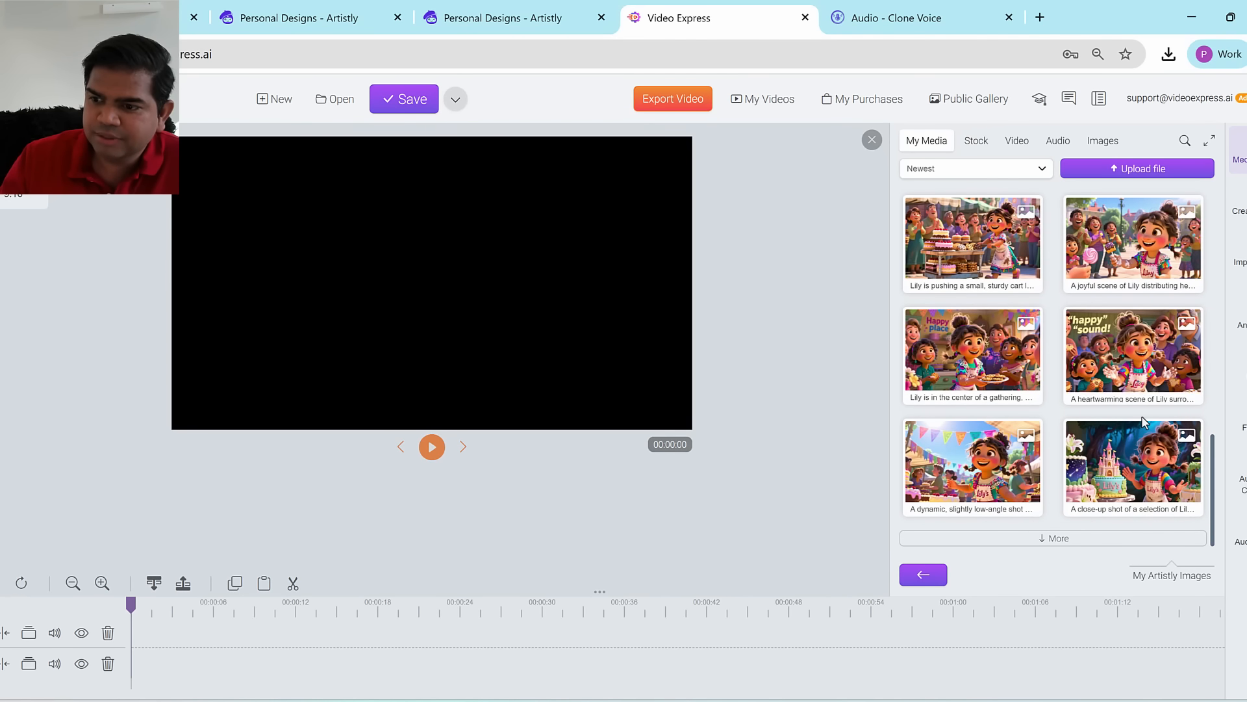
click(1069, 539)
scroll(1091, 454, down, 2)
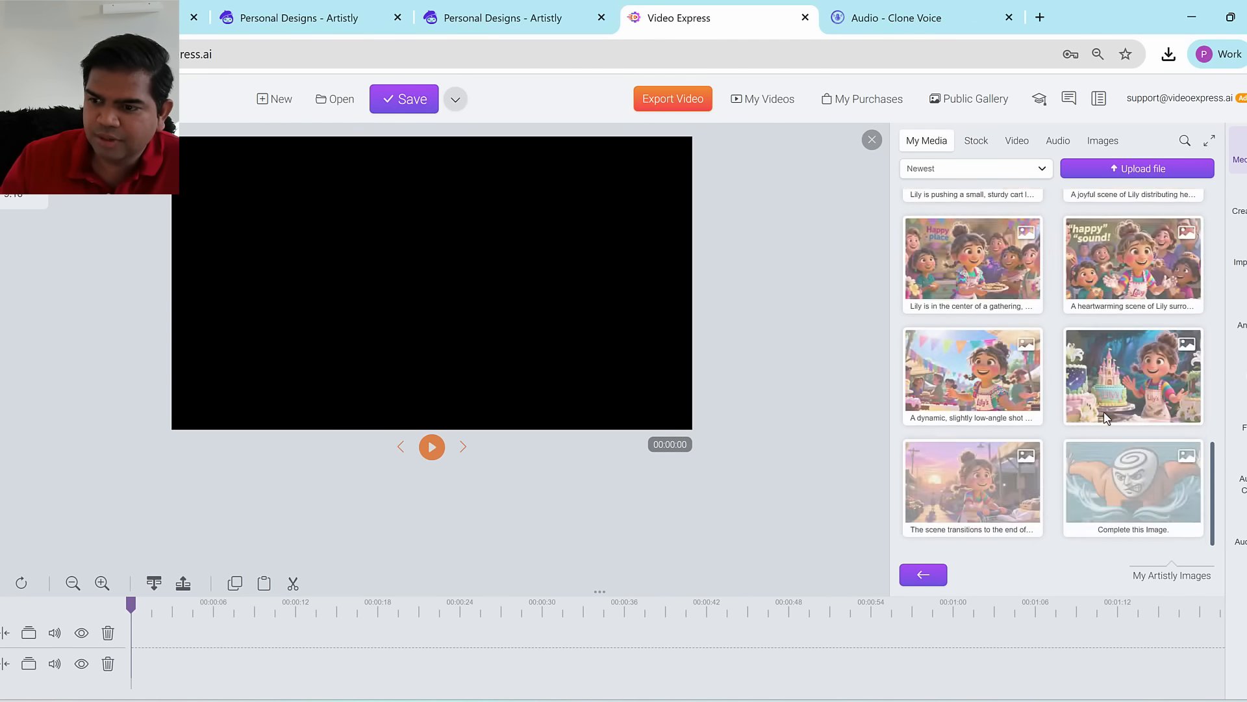
Step: Preview the end-of-day sunset market image, open its redesign settings with the image and video prompts, and close them
right_click(963, 486)
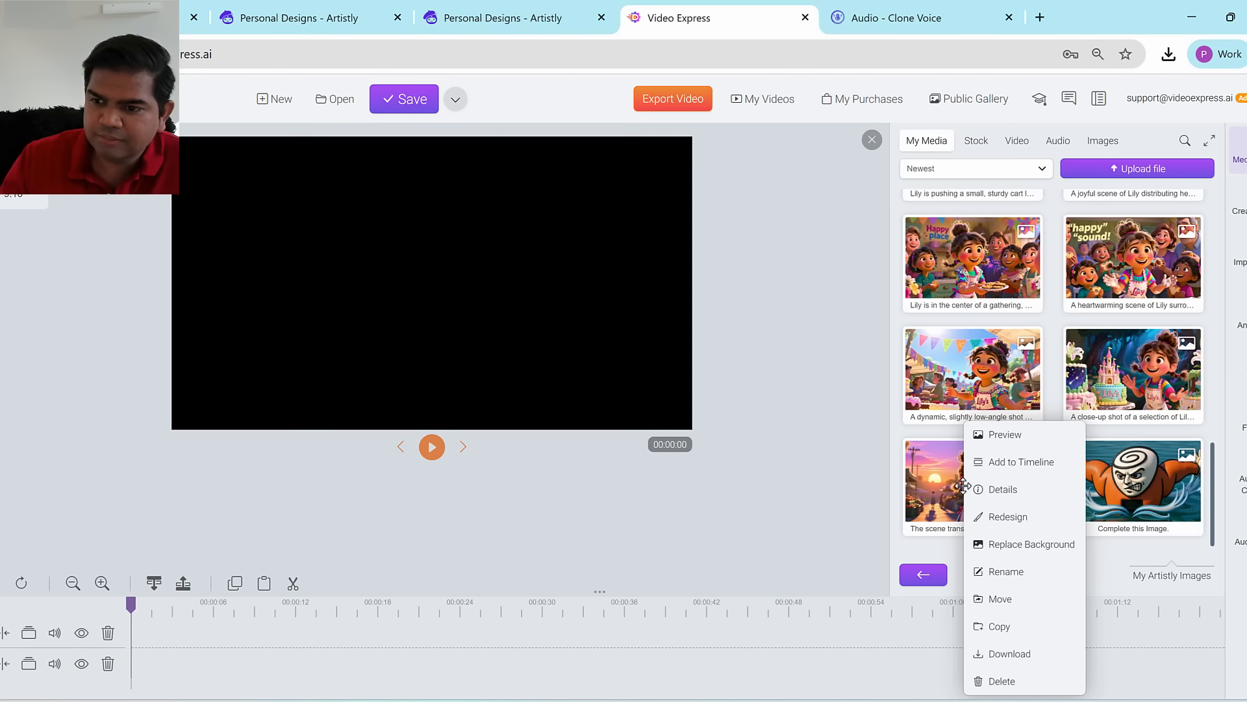
click(1025, 441)
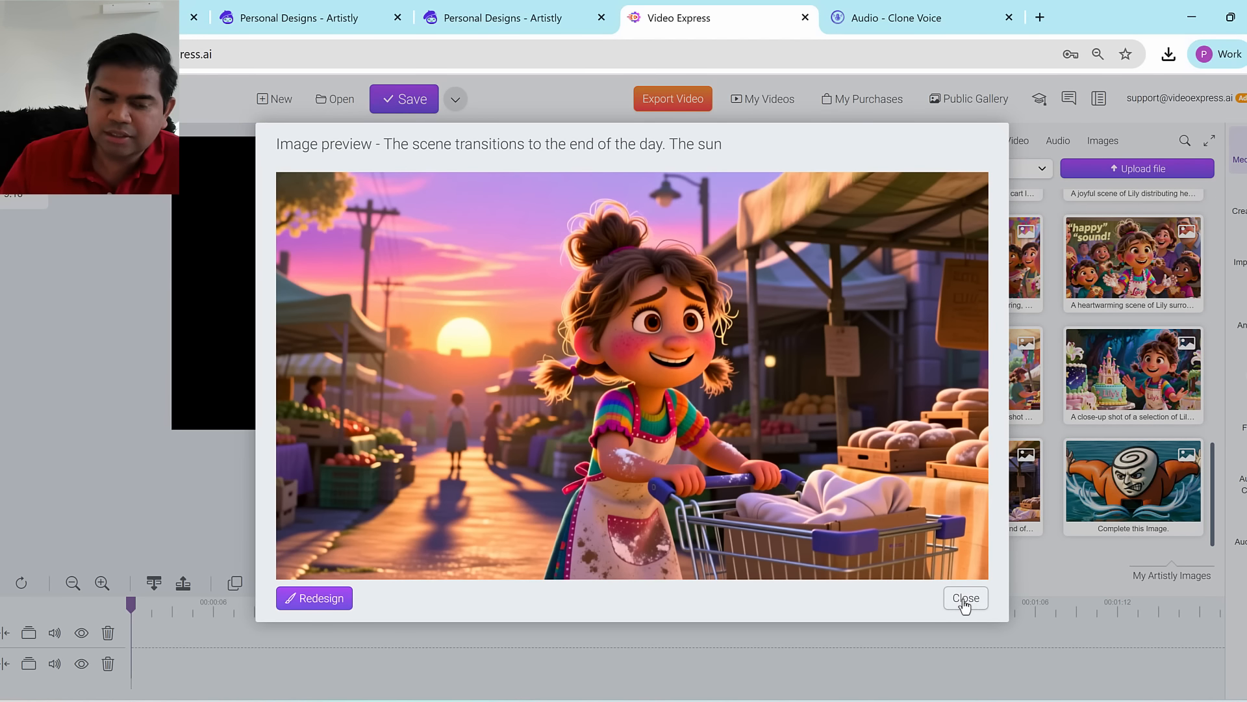
click(314, 598)
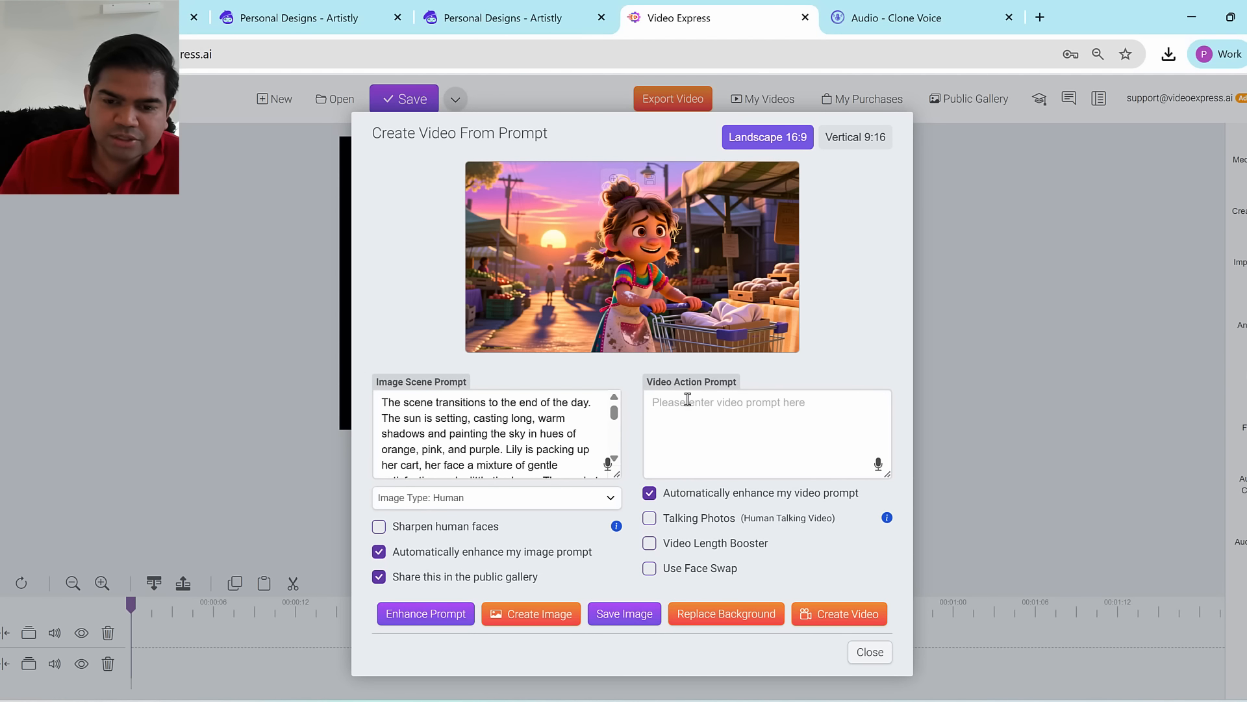
click(886, 660)
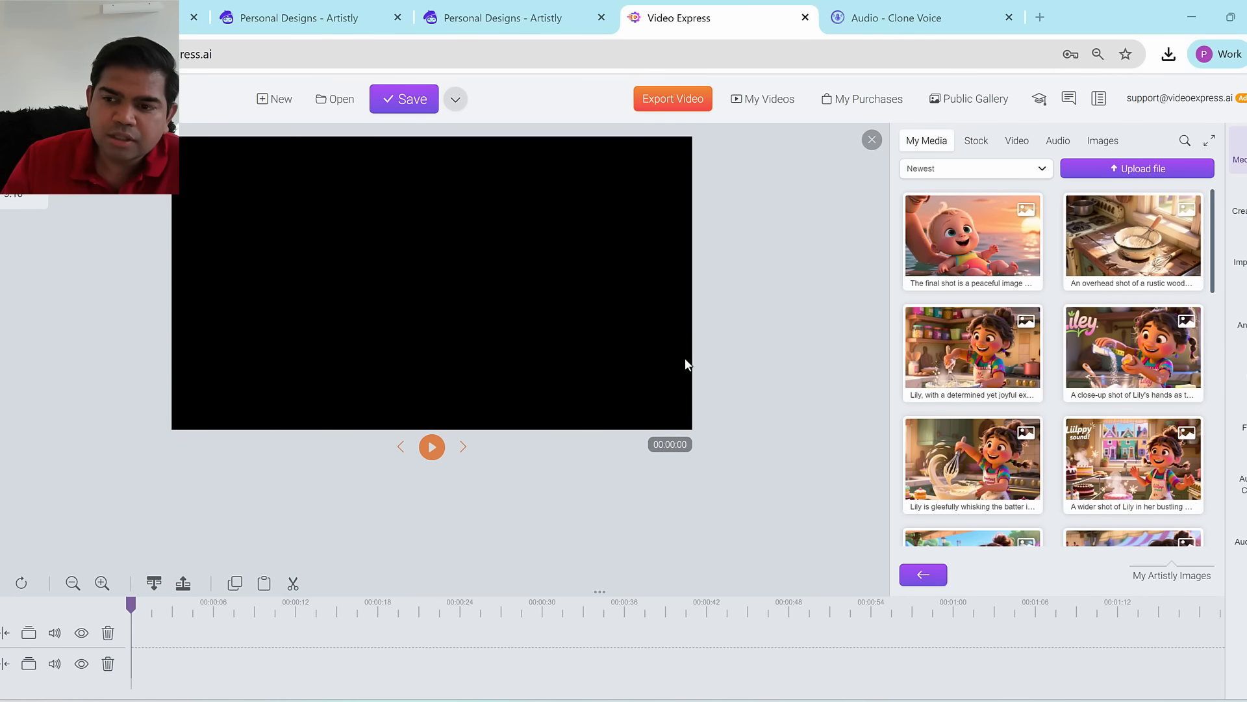
click(989, 355)
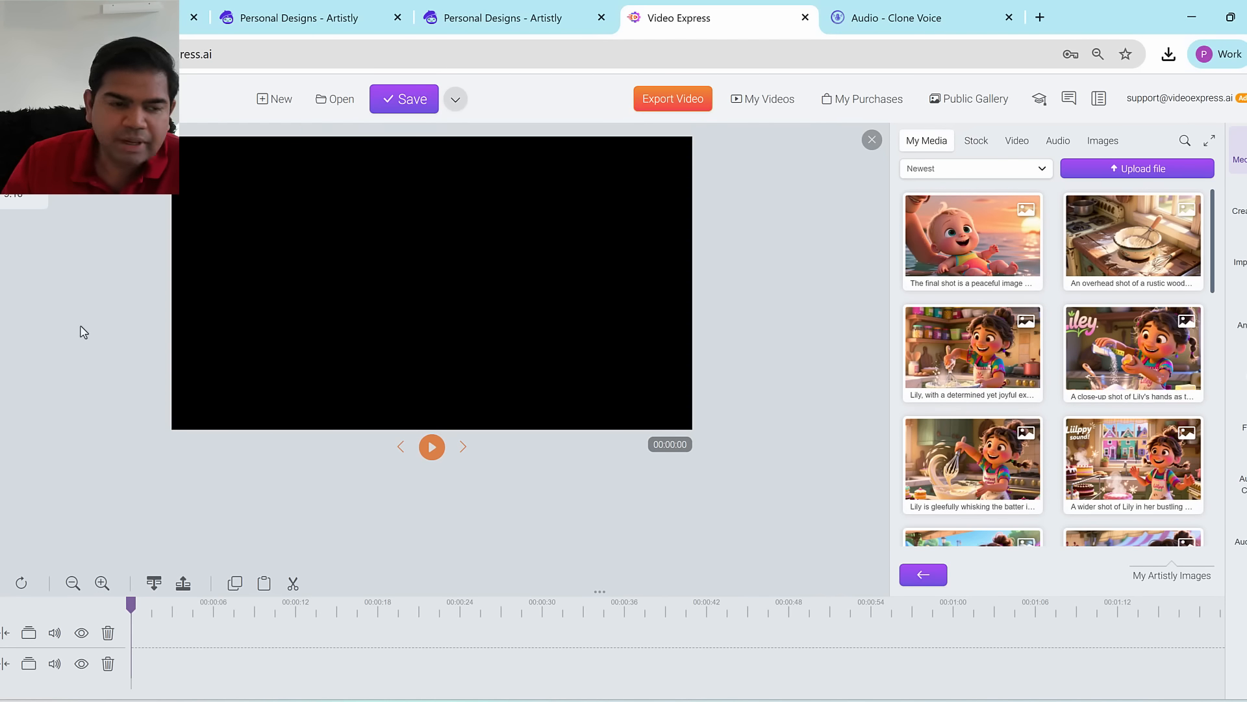
mouse_move(906, 299)
mouse_down()
mouse_move(1016, 300)
mouse_move(1051, 402)
mouse_move(878, 323)
mouse_up()
mouse_move(1044, 298)
mouse_down()
mouse_move(1212, 296)
mouse_move(1028, 302)
mouse_up()
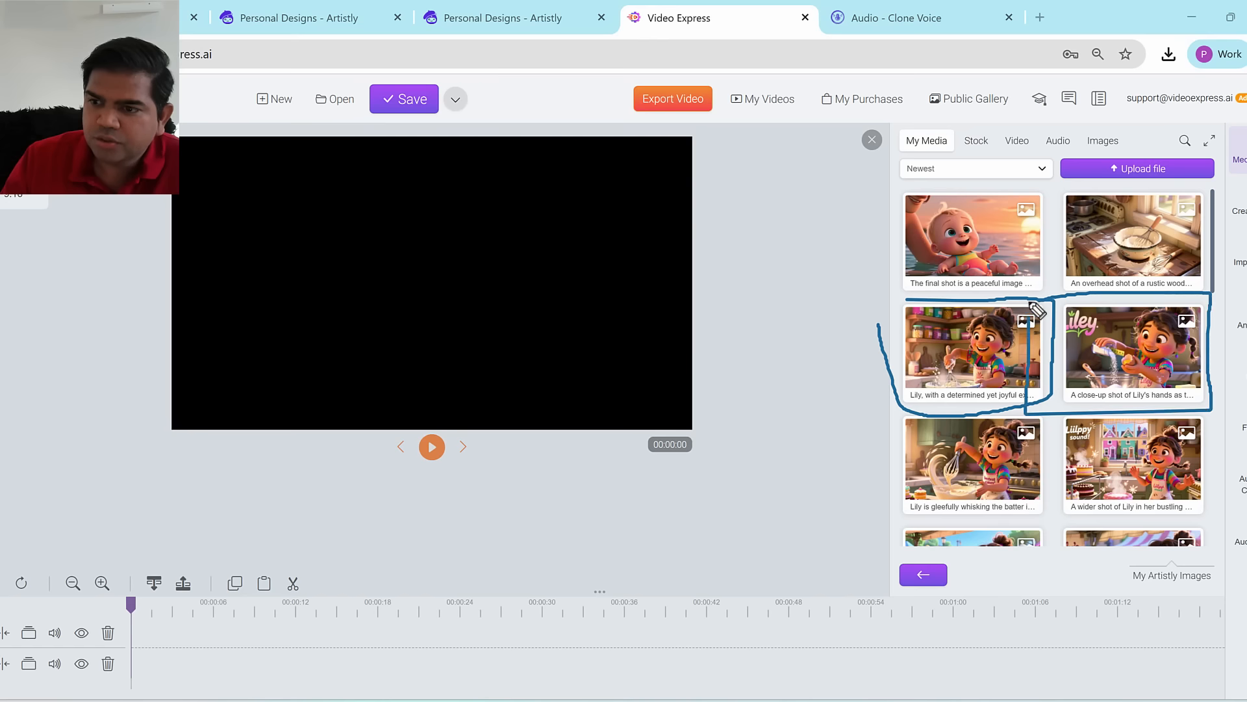
mouse_move(910, 408)
mouse_down()
mouse_move(1056, 503)
mouse_move(1005, 515)
mouse_move(903, 397)
mouse_up()
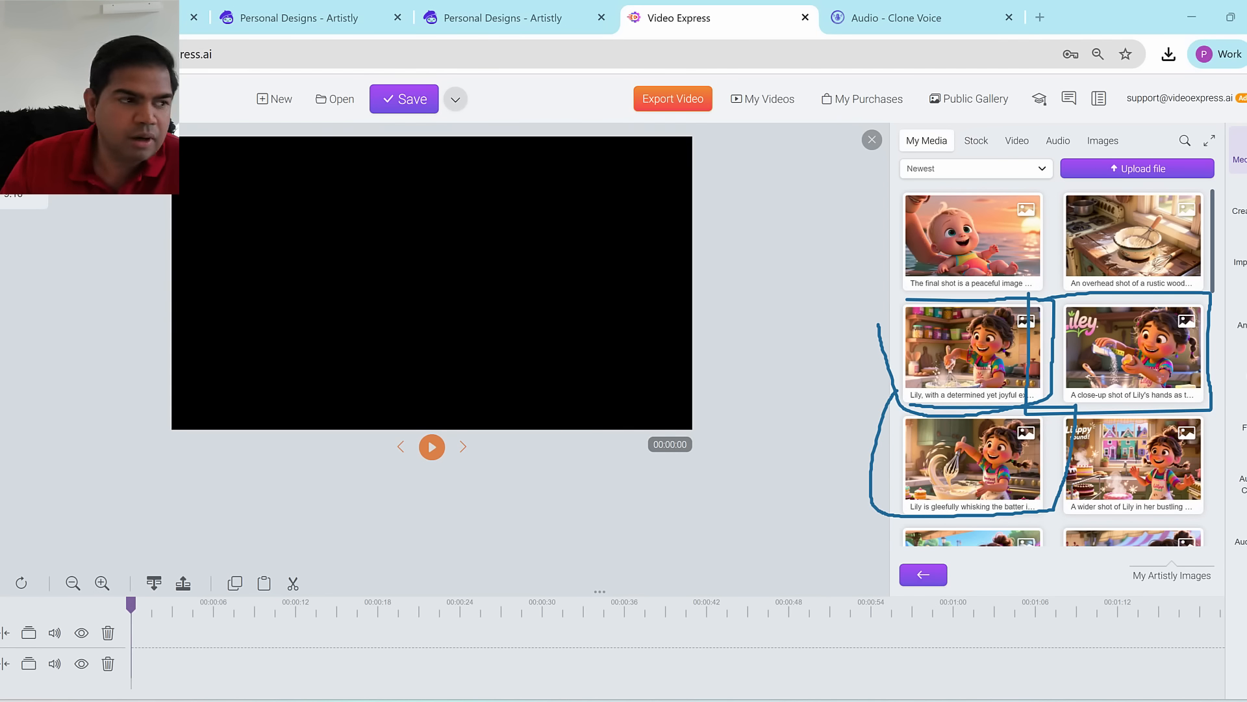
key(Escape)
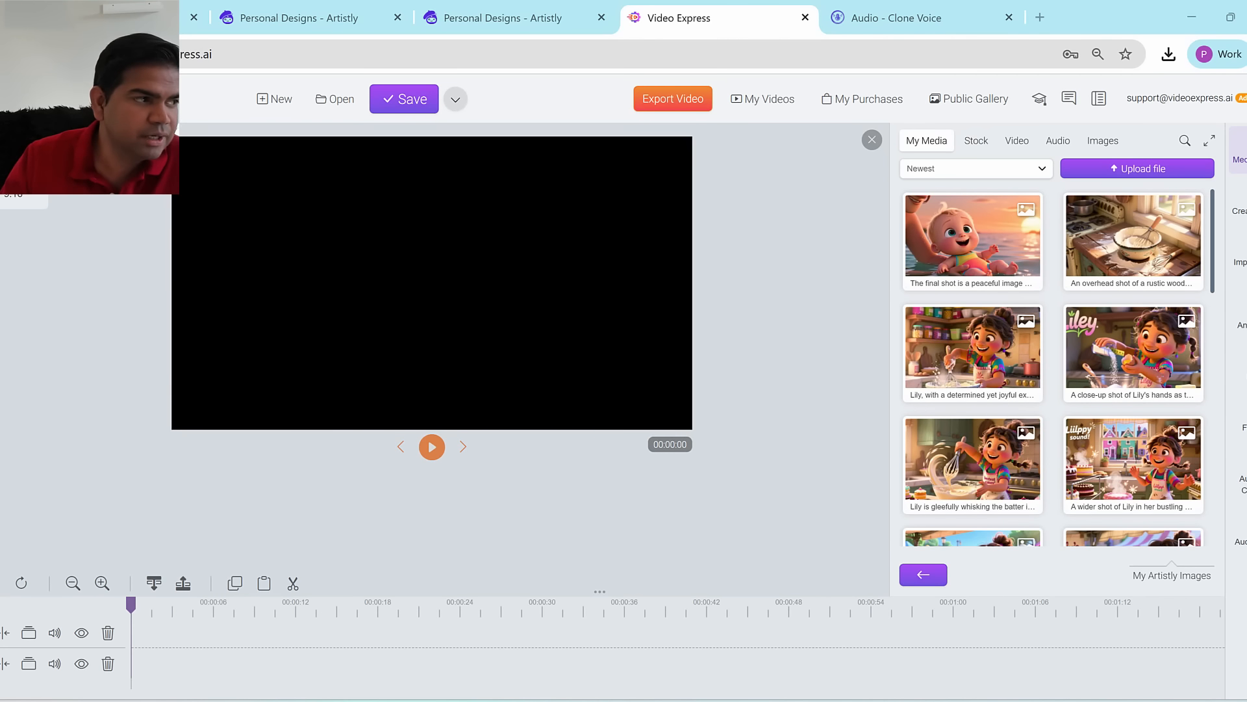
Step: Open the redesign settings of the image of Lily mixing ingredients and read through its image scene prompt
right_click(984, 367)
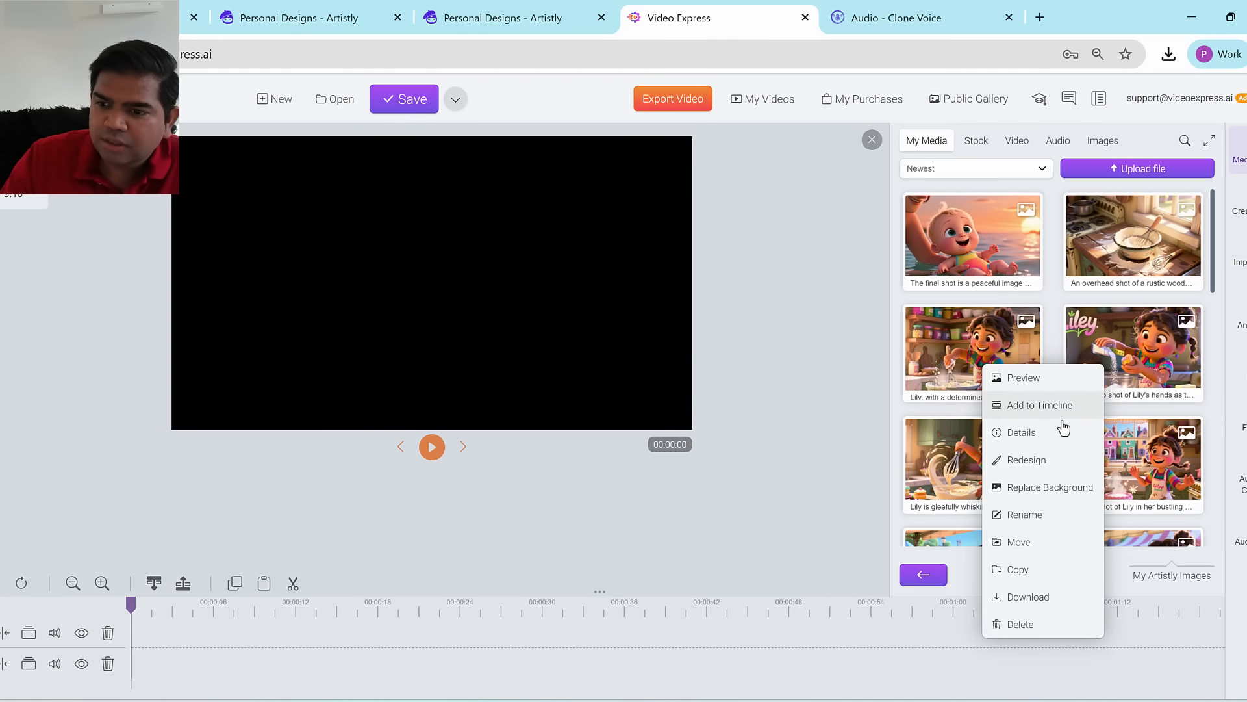
click(1038, 463)
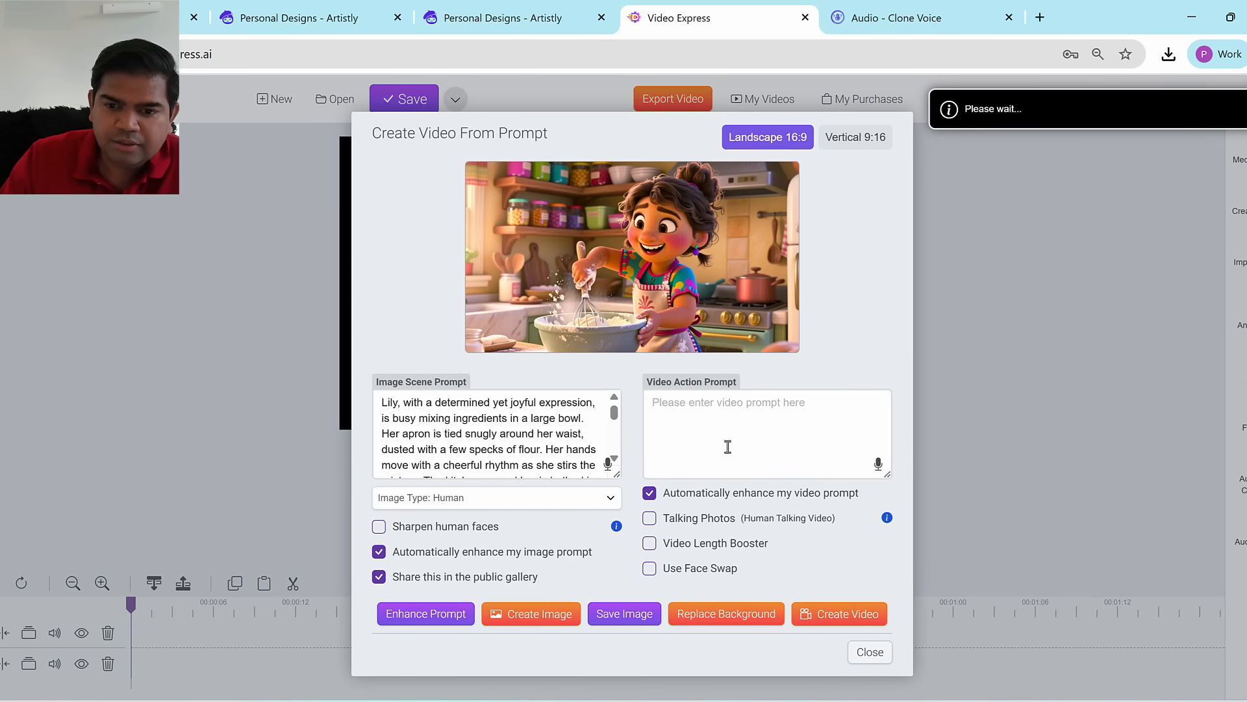
click(756, 446)
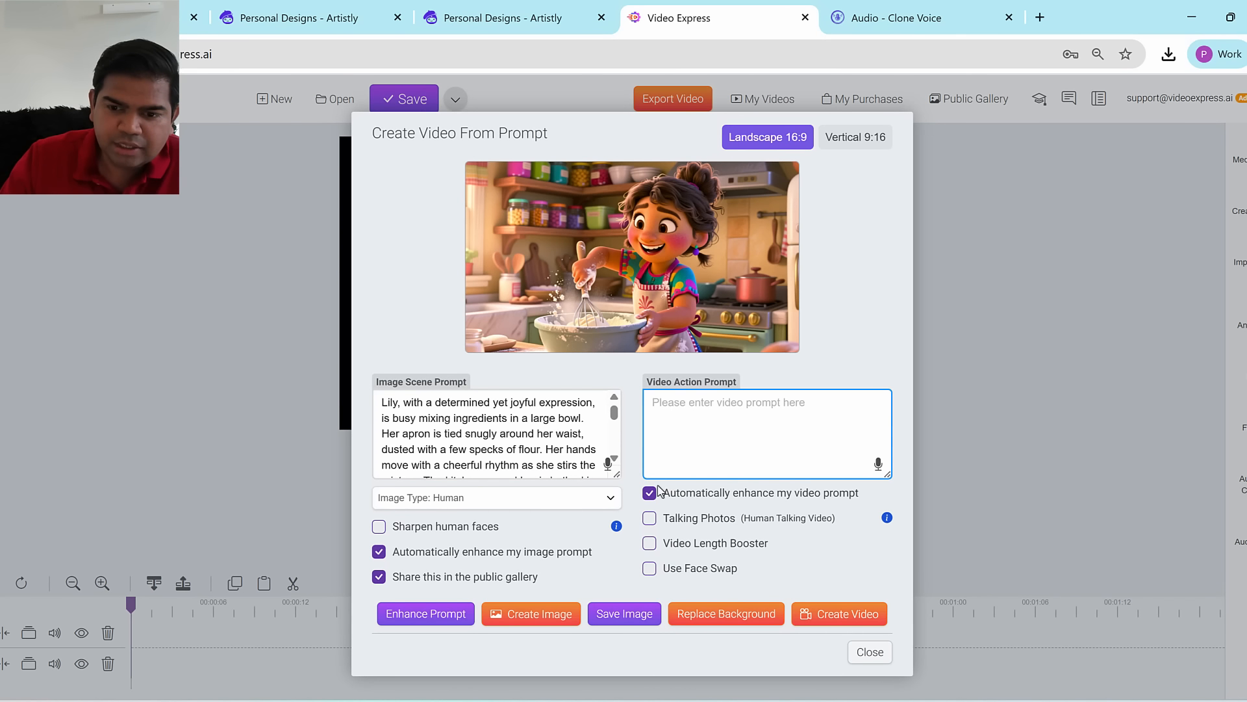
drag(406, 399, 590, 517)
click(557, 419)
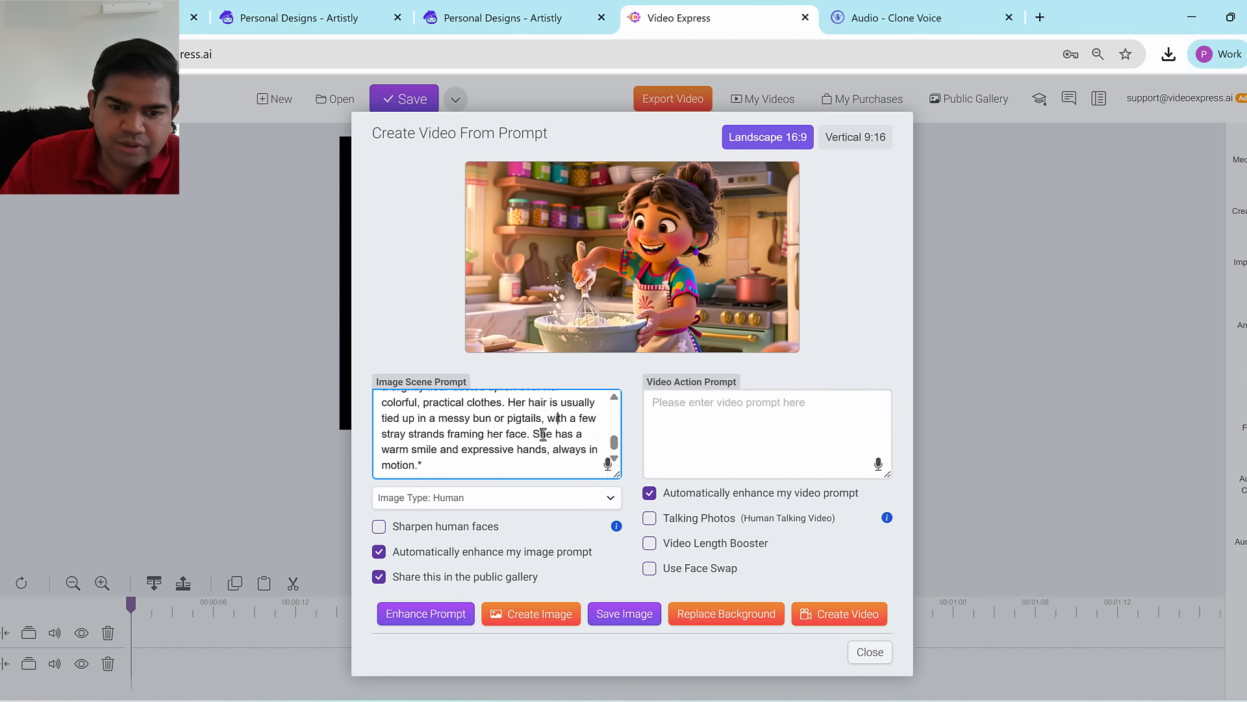
click(754, 436)
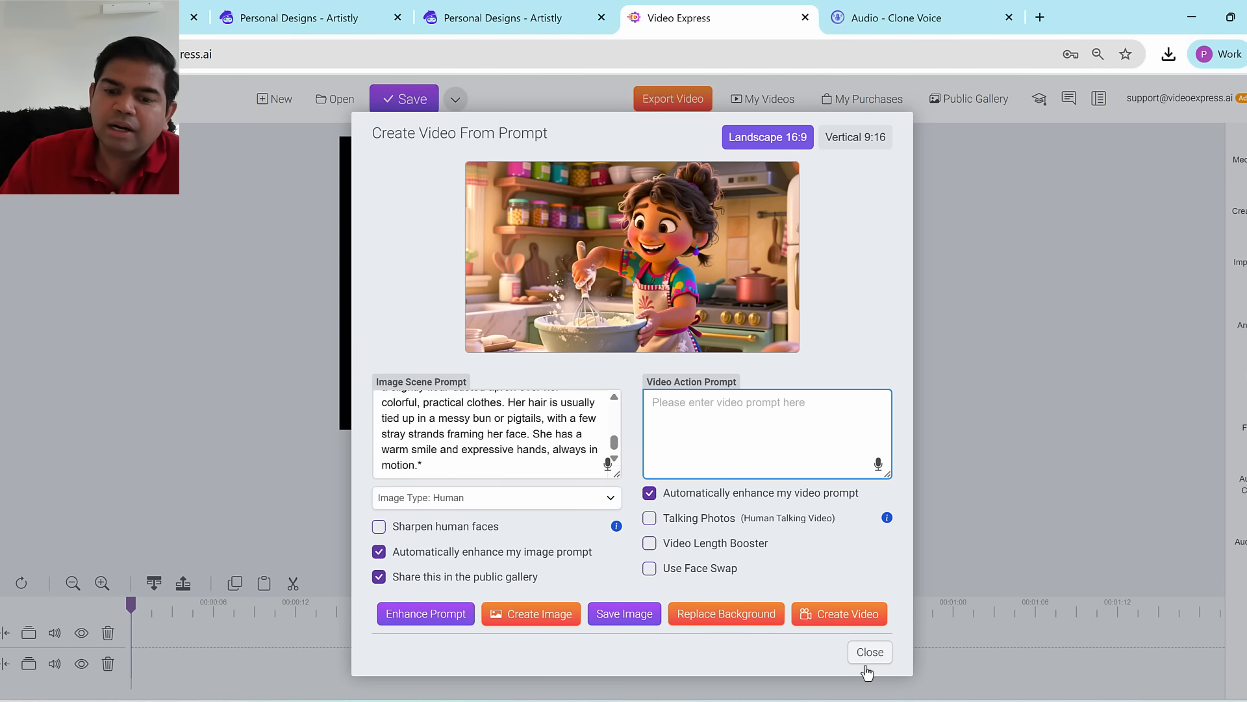
drag(537, 465, 328, 356)
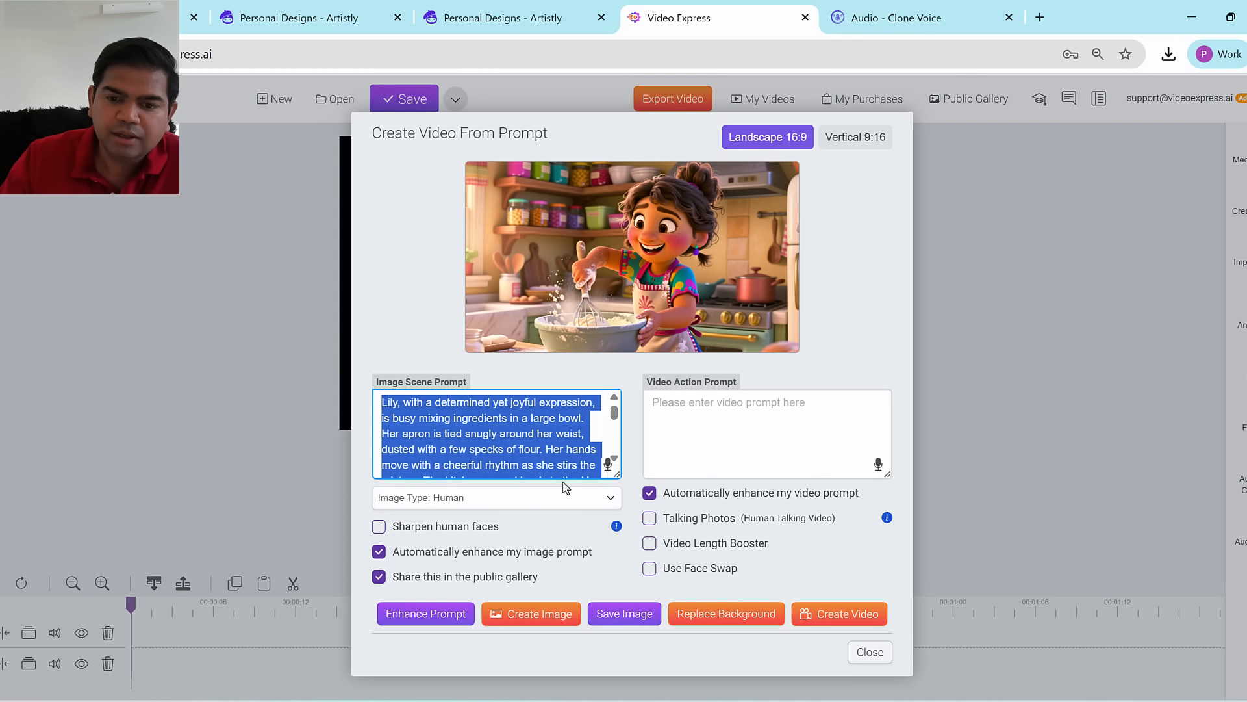
click(530, 433)
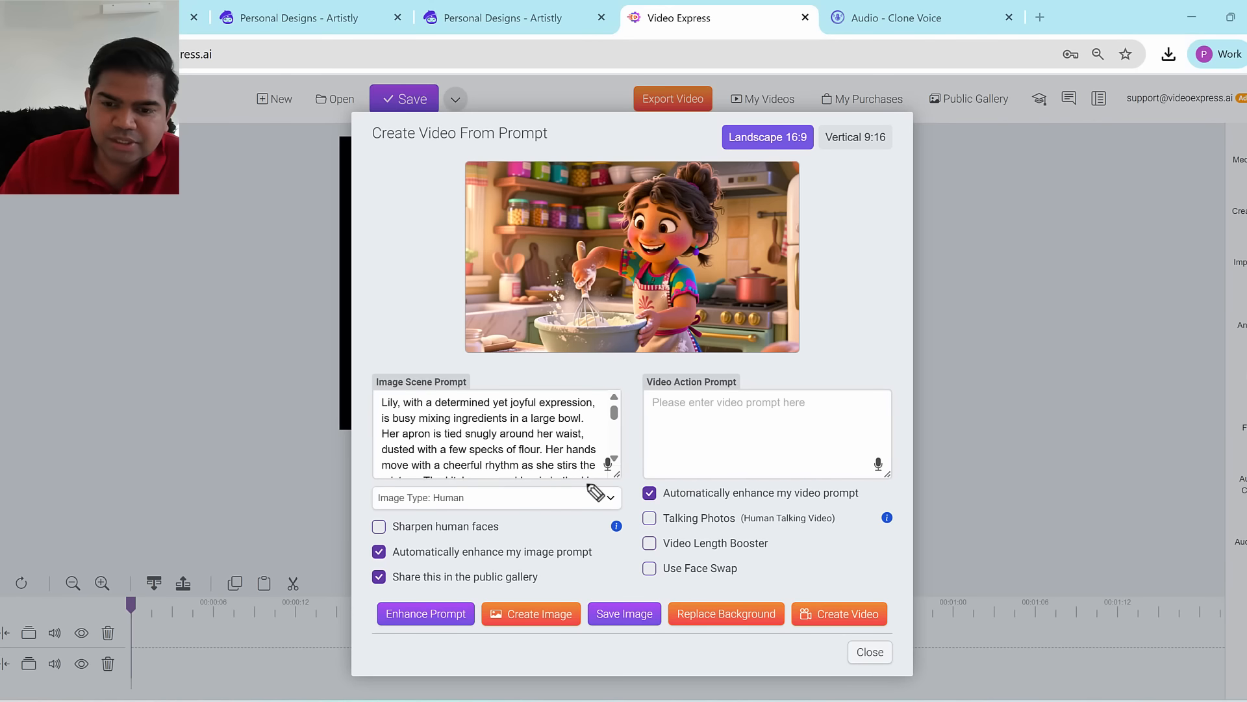
Step: Review the Talking Photos option for the mixing image and close the Create Video From Prompt settings
mouse_move(669, 528)
mouse_down()
mouse_move(628, 522)
mouse_move(772, 498)
mouse_move(838, 519)
mouse_move(666, 538)
mouse_up()
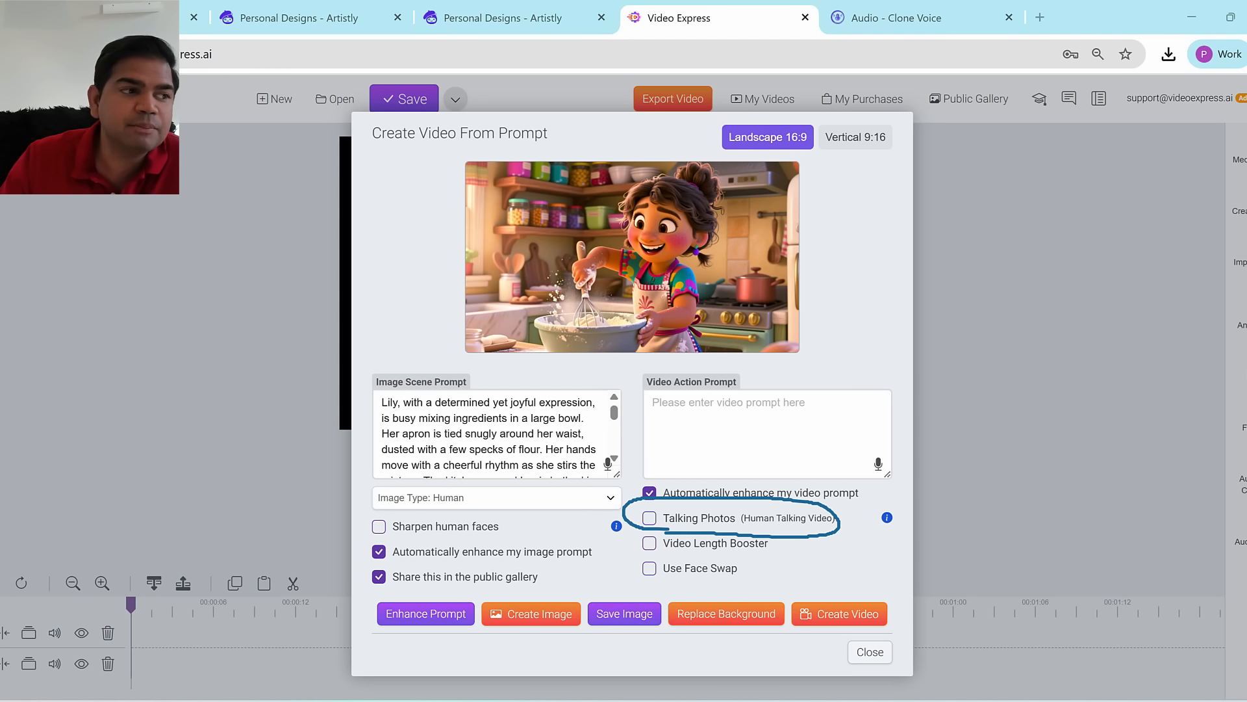
key(Escape)
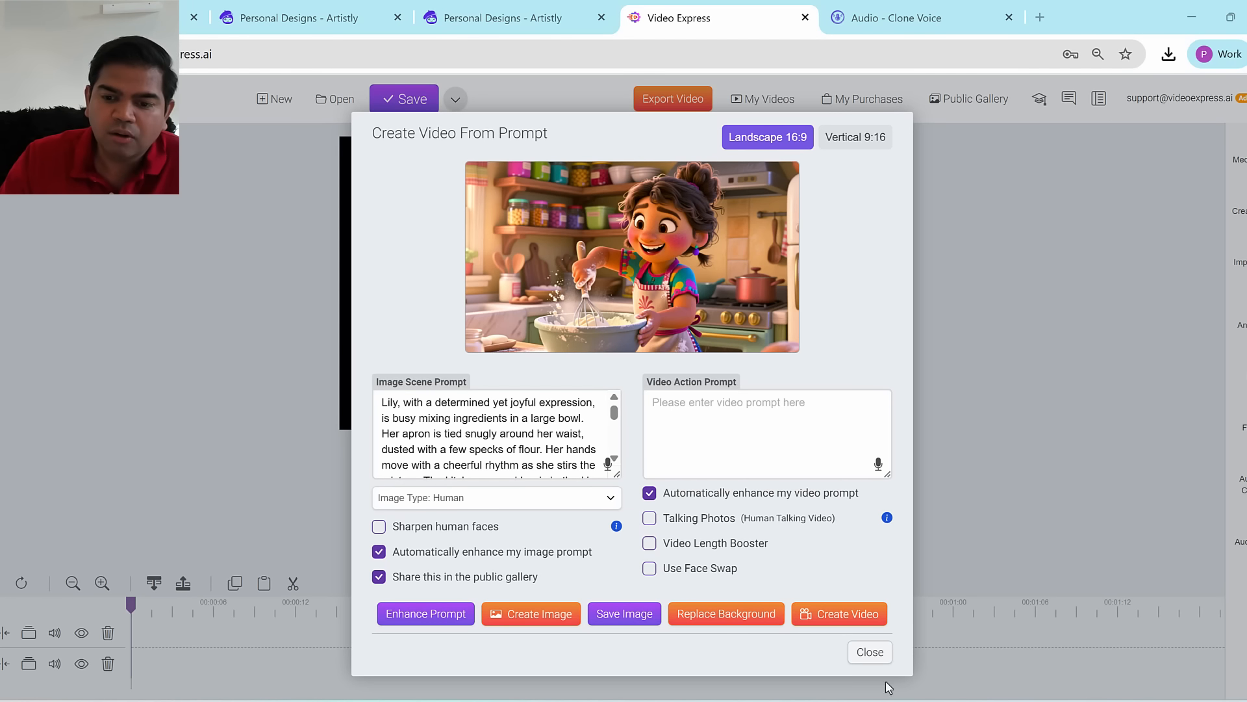
mouse_move(684, 285)
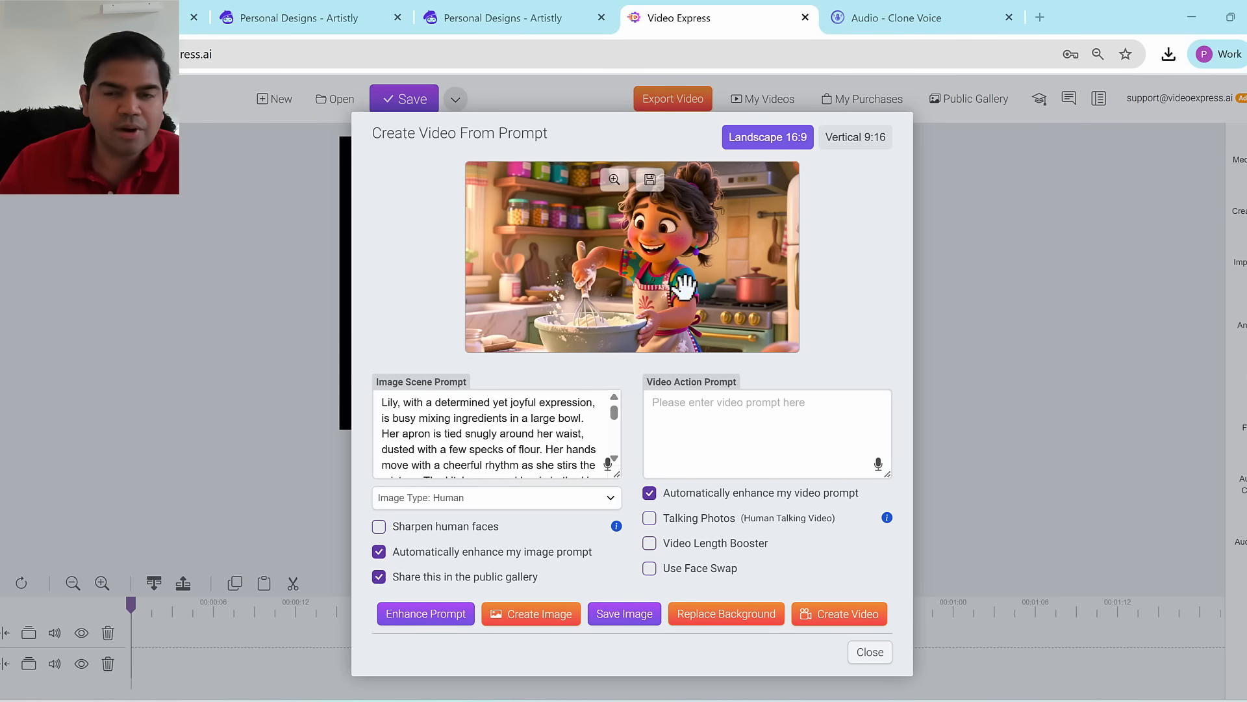
click(874, 657)
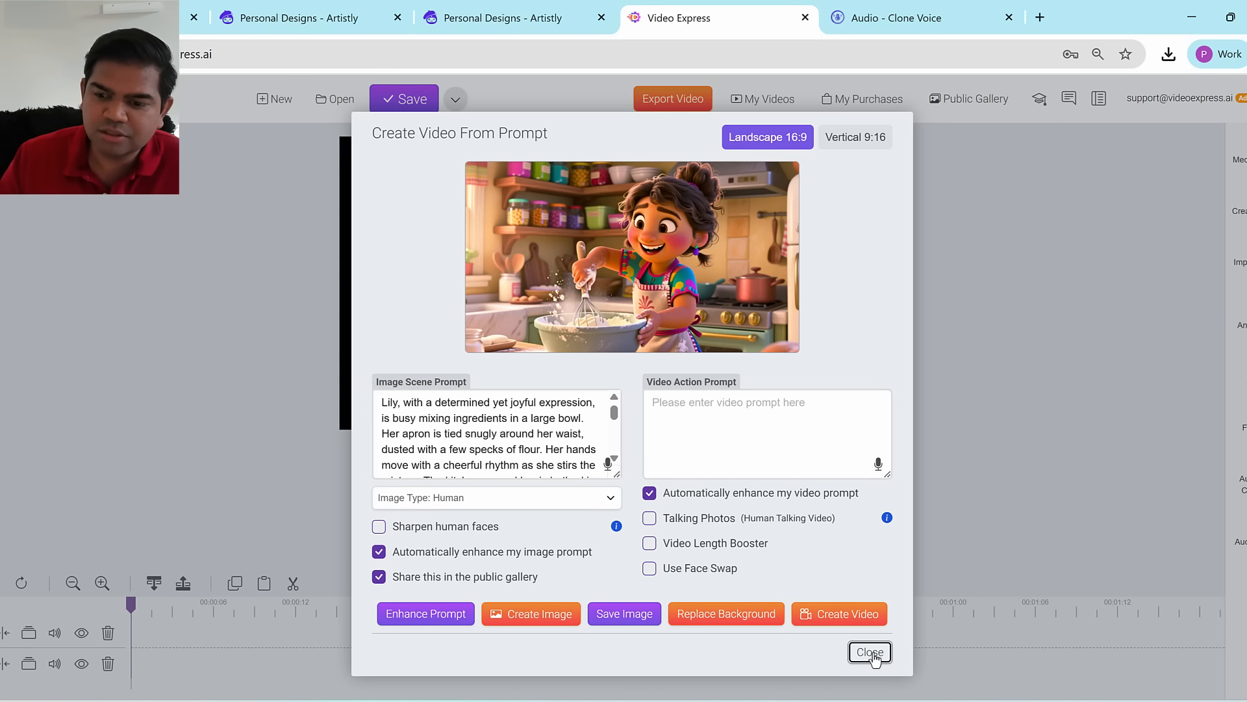
click(870, 652)
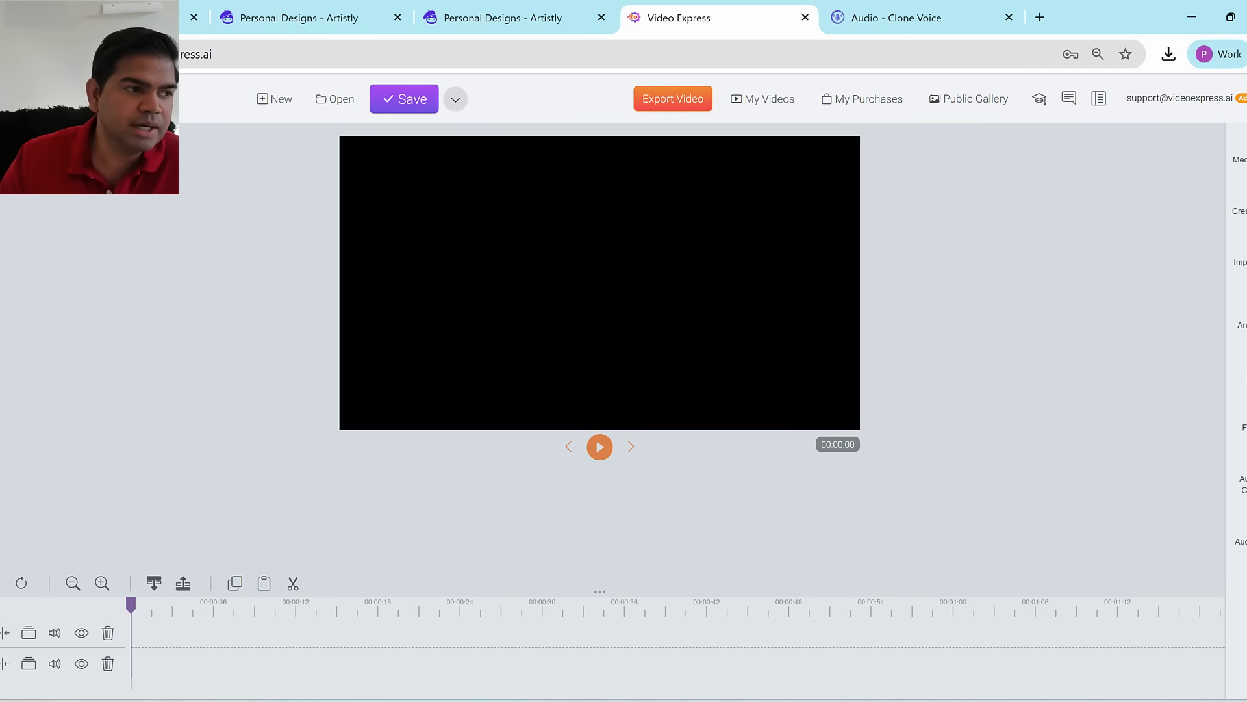
Step: Open the Image To Video tool from the AI creation tools
drag(1220, 207, 1219, 203)
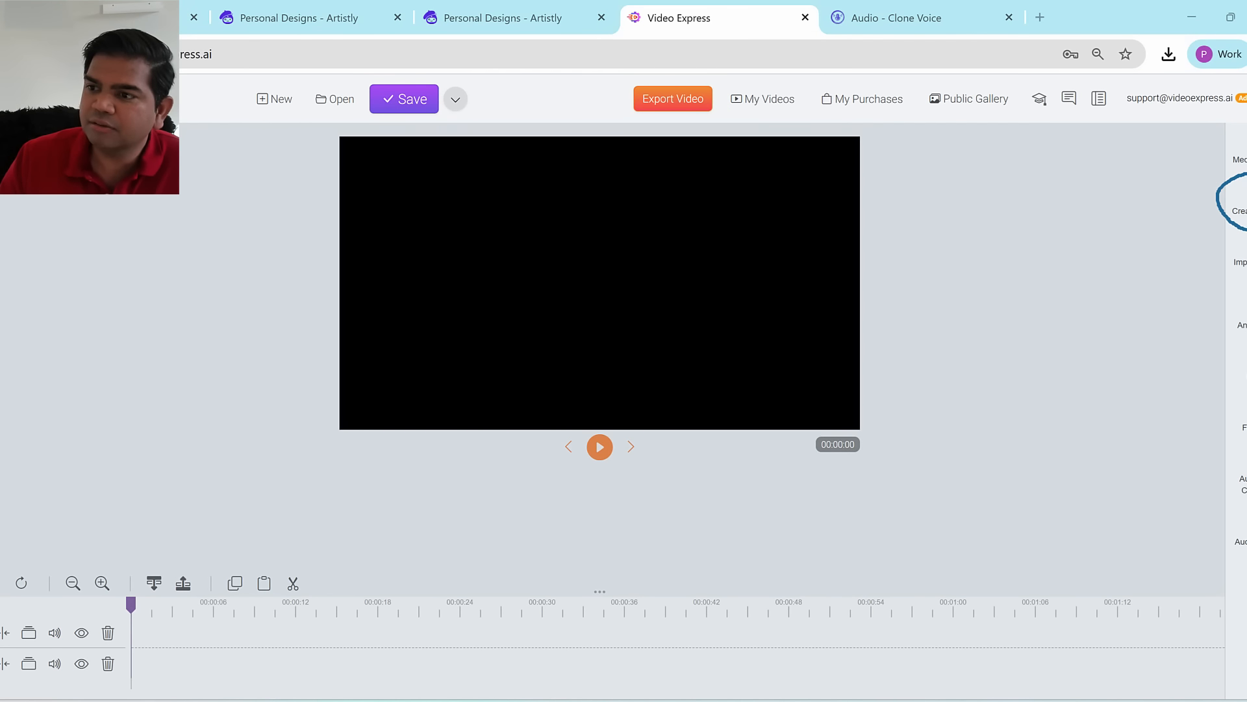
mouse_move(1068, 249)
mouse_down()
mouse_move(1211, 207)
mouse_move(1192, 242)
mouse_up()
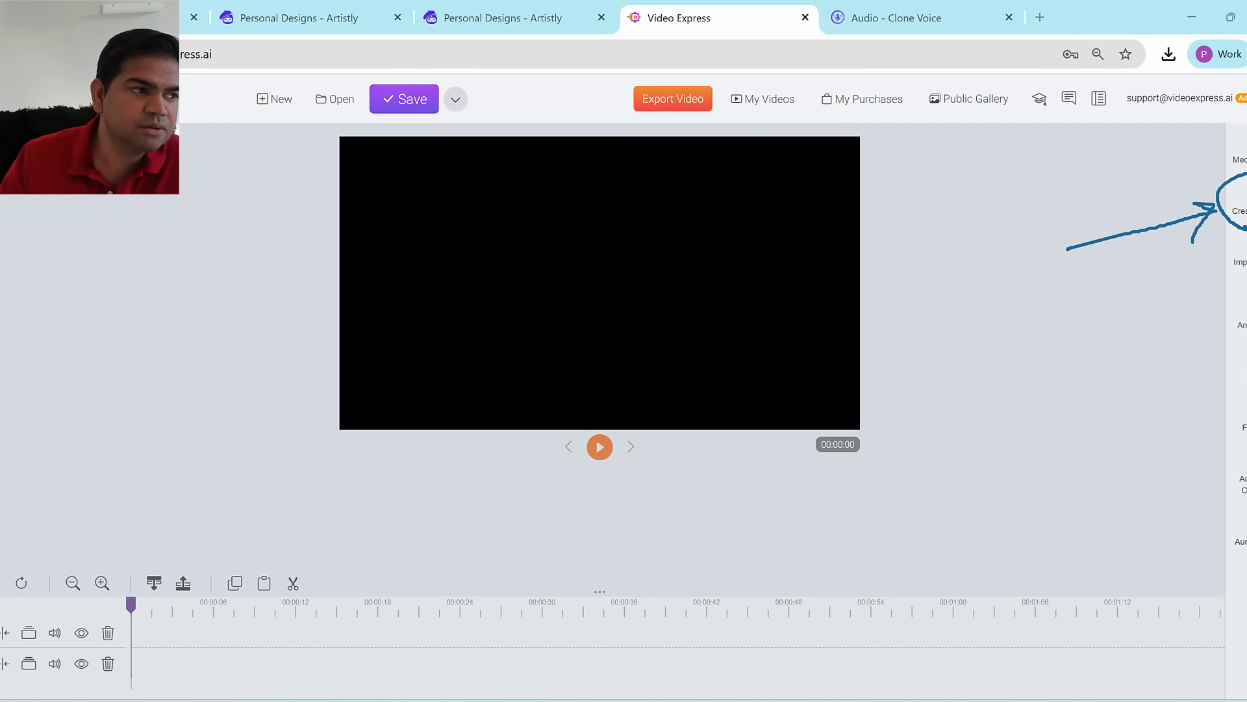
click(1240, 211)
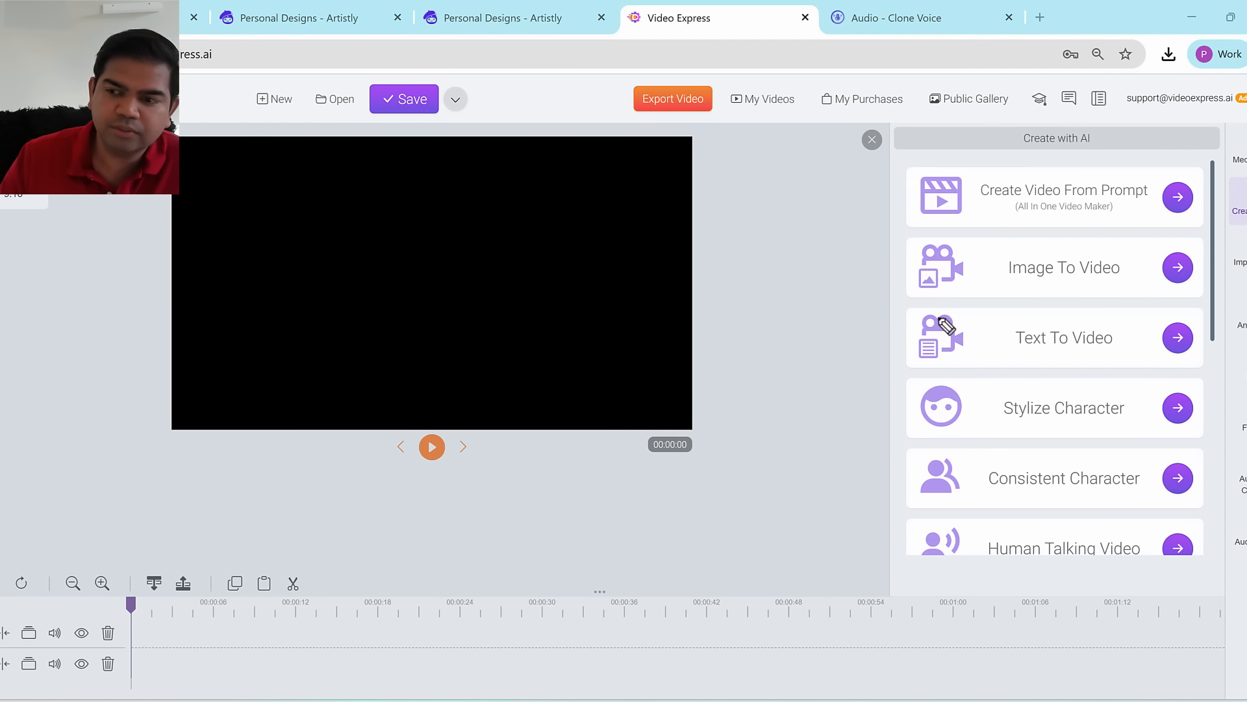
mouse_move(1048, 297)
mouse_down()
mouse_move(936, 238)
mouse_move(1232, 284)
mouse_move(1026, 297)
mouse_up()
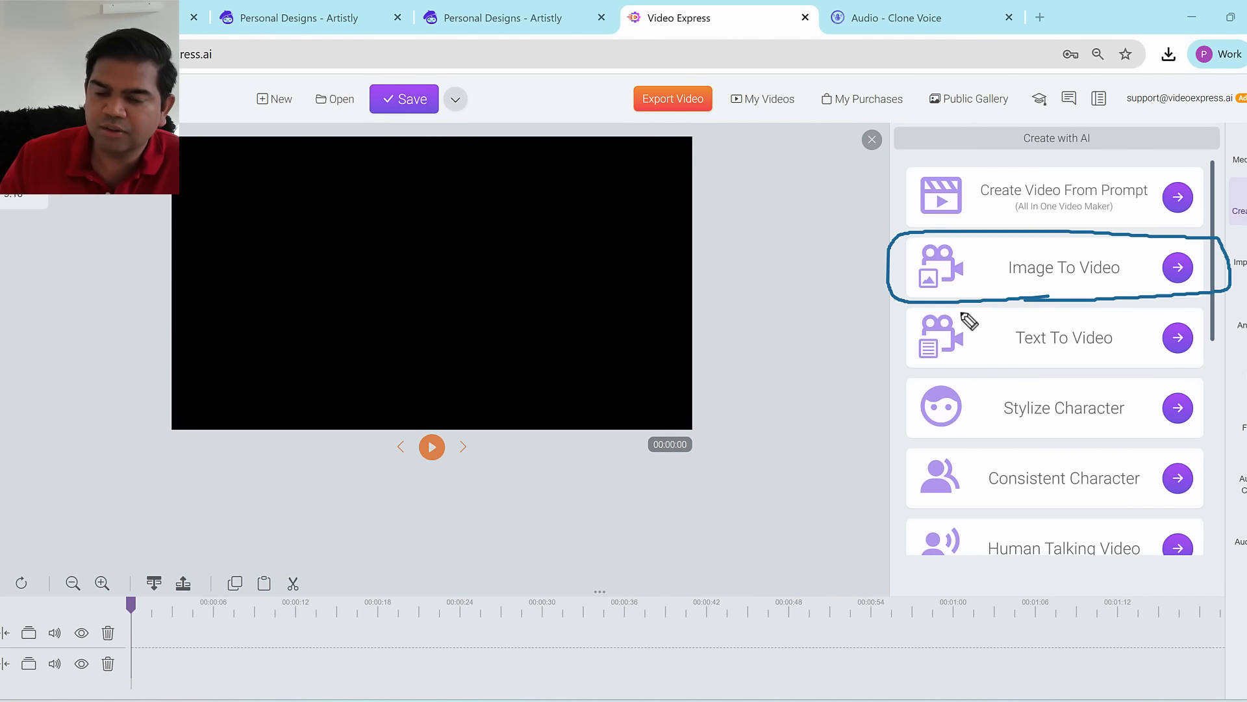
click(1178, 267)
Step: Choose the image of Lily mixing ingredients from the My Artistly Images folder as the video source
click(625, 341)
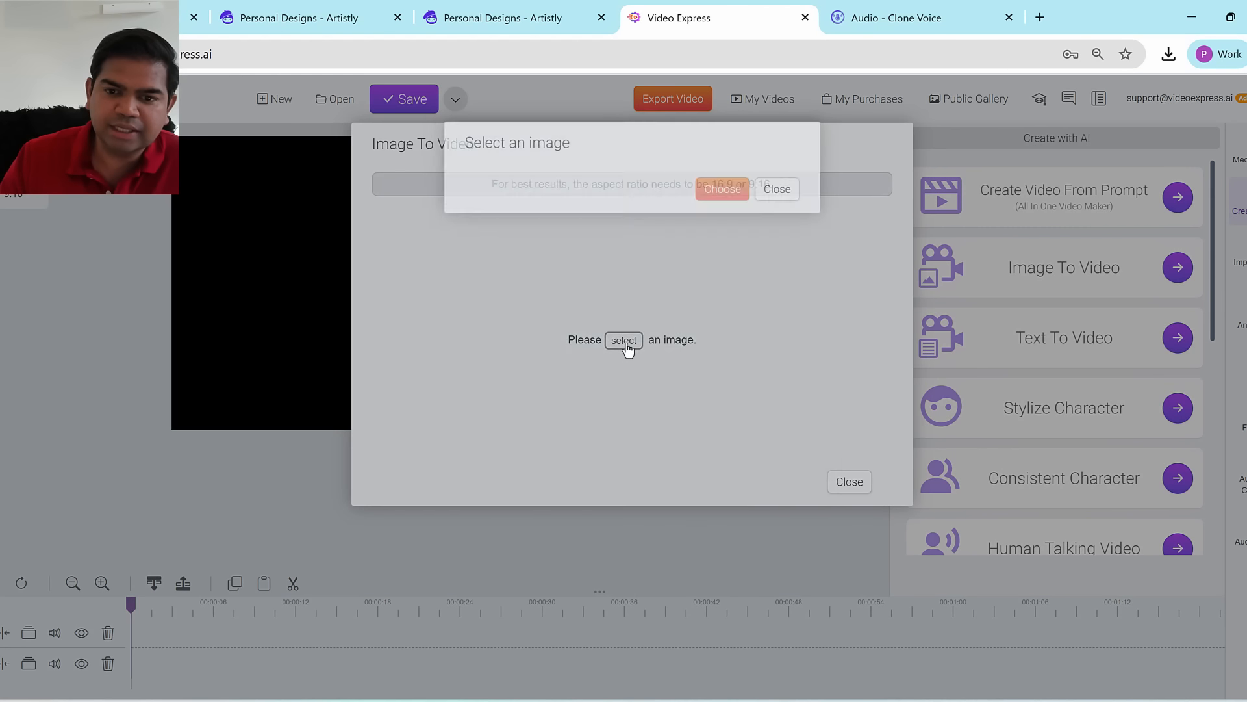
scroll(715, 327, down, 4)
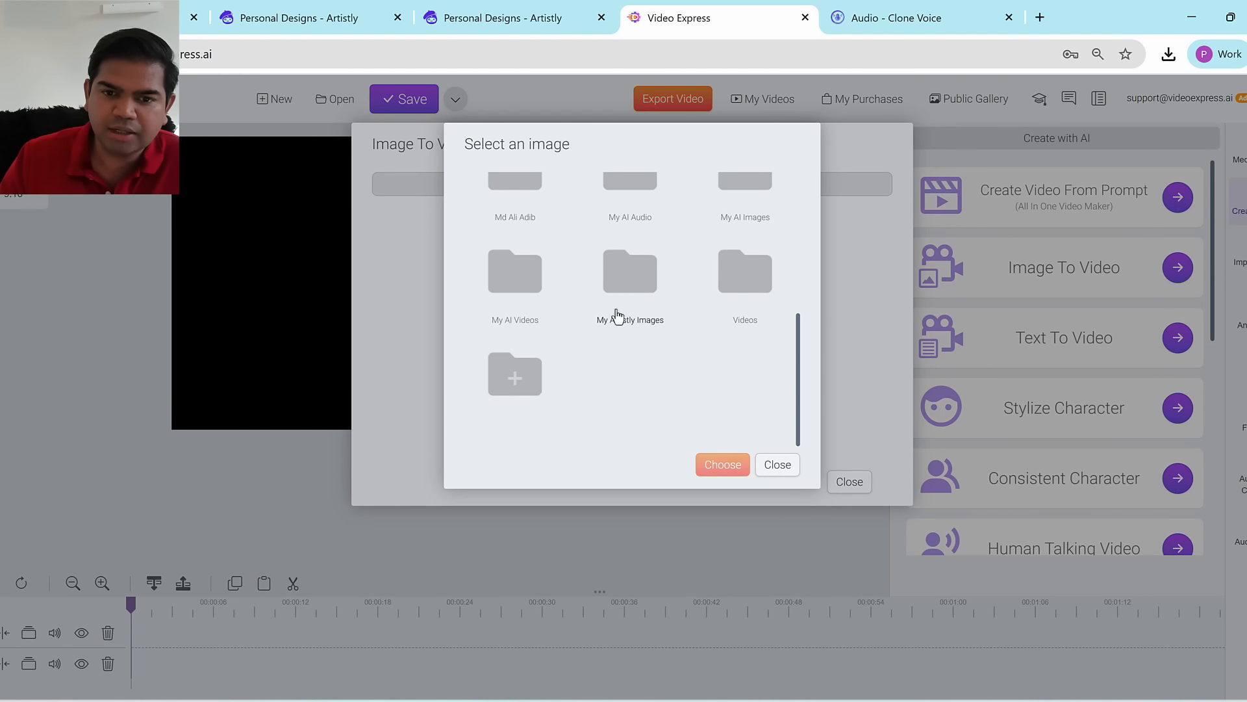
mouse_move(570, 315)
mouse_down()
mouse_move(575, 297)
mouse_move(698, 291)
mouse_move(576, 290)
mouse_up()
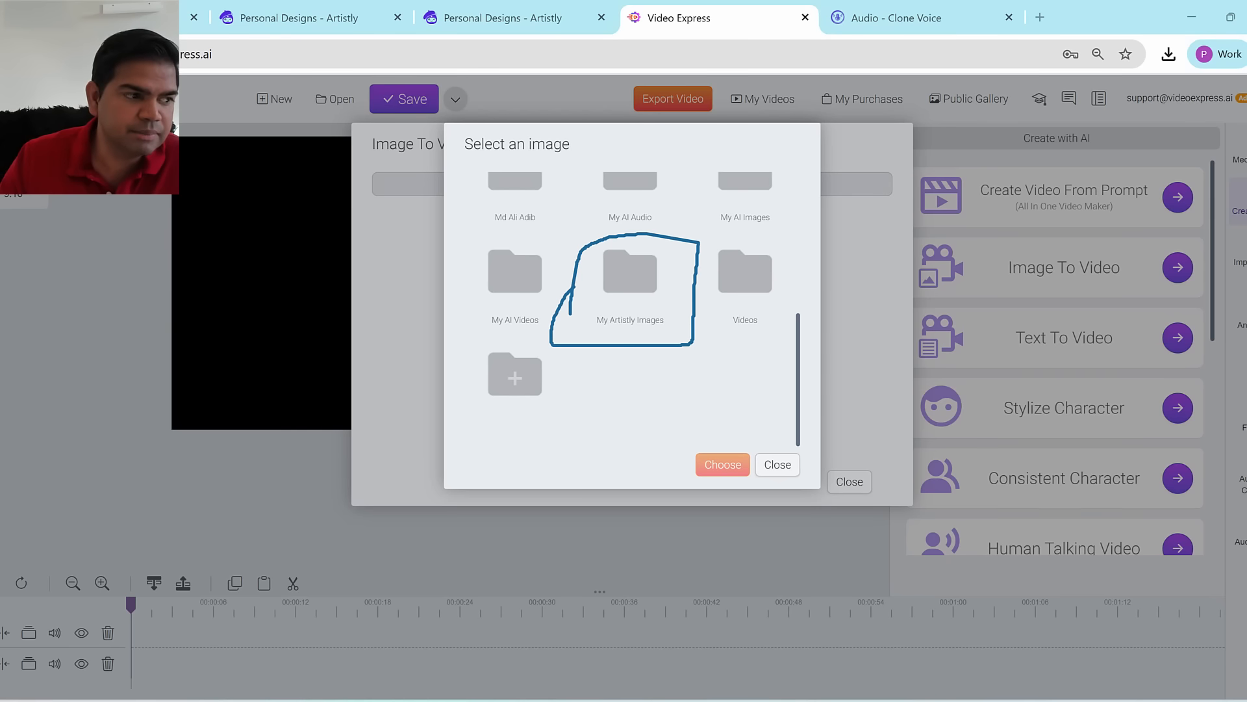
click(602, 314)
scroll(696, 340, down, 2)
scroll(691, 335, up, 3)
click(555, 400)
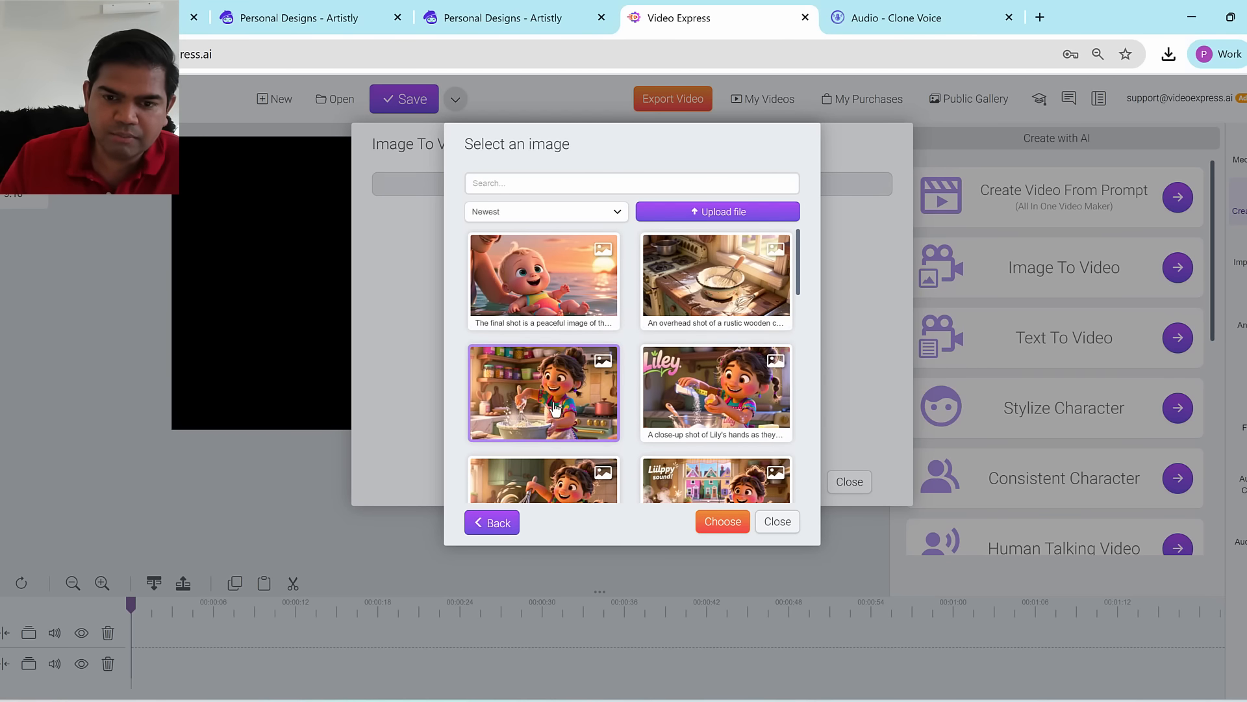
click(723, 524)
Step: Check the video action prompt of the mixing scene and set its image type to 3D
drag(398, 403, 587, 476)
click(695, 398)
click(700, 462)
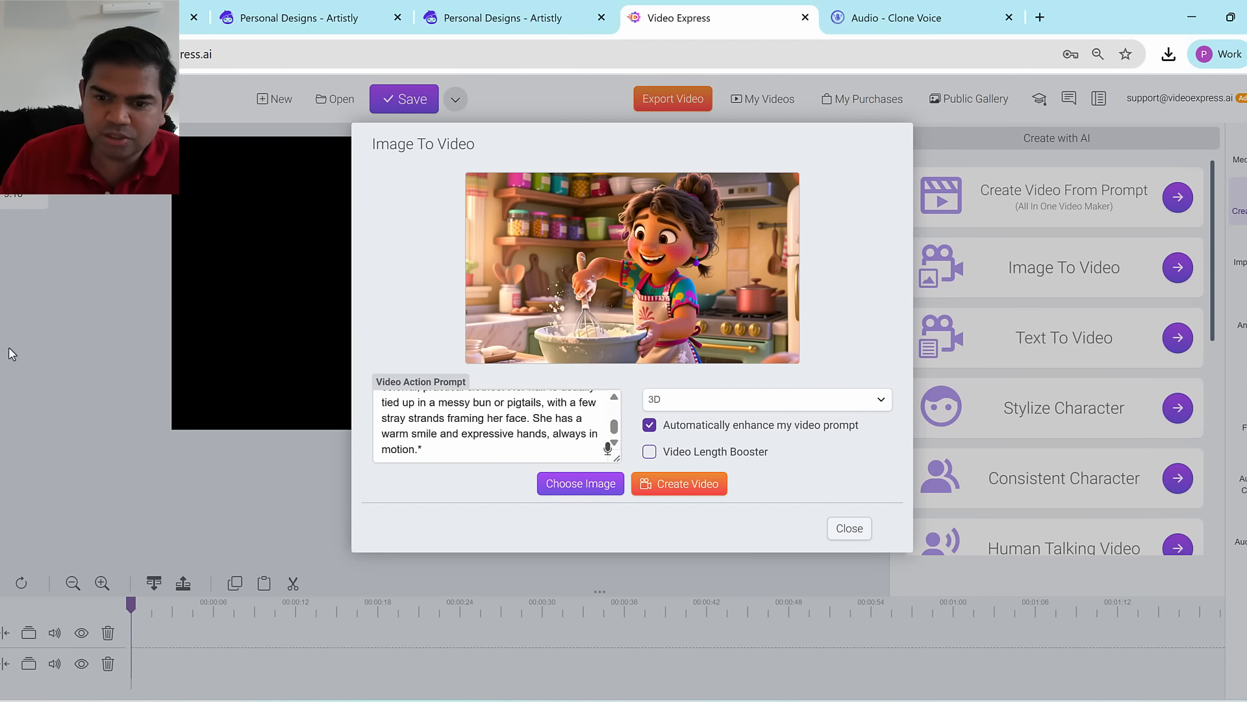
mouse_move(657, 466)
mouse_down()
mouse_move(628, 448)
mouse_move(716, 475)
mouse_move(636, 463)
mouse_up()
key(Escape)
drag(614, 432, 614, 413)
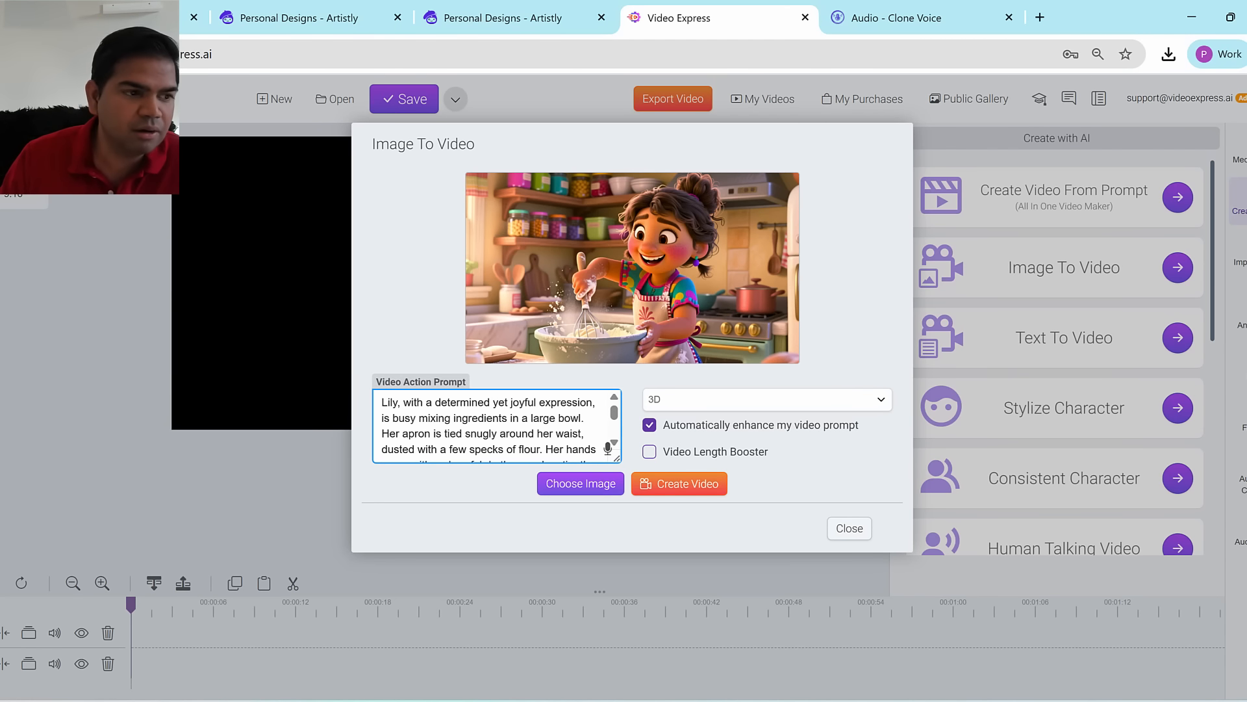
Step: Create the video of Lily mixing ingredients with automatic prompt enhancement on and Video Length Booster off, and close the dialog
mouse_move(635, 507)
mouse_down()
mouse_move(634, 471)
mouse_move(719, 459)
mouse_move(762, 517)
mouse_move(626, 512)
mouse_up()
drag(844, 468, 753, 482)
drag(753, 486, 796, 488)
drag(688, 393, 683, 408)
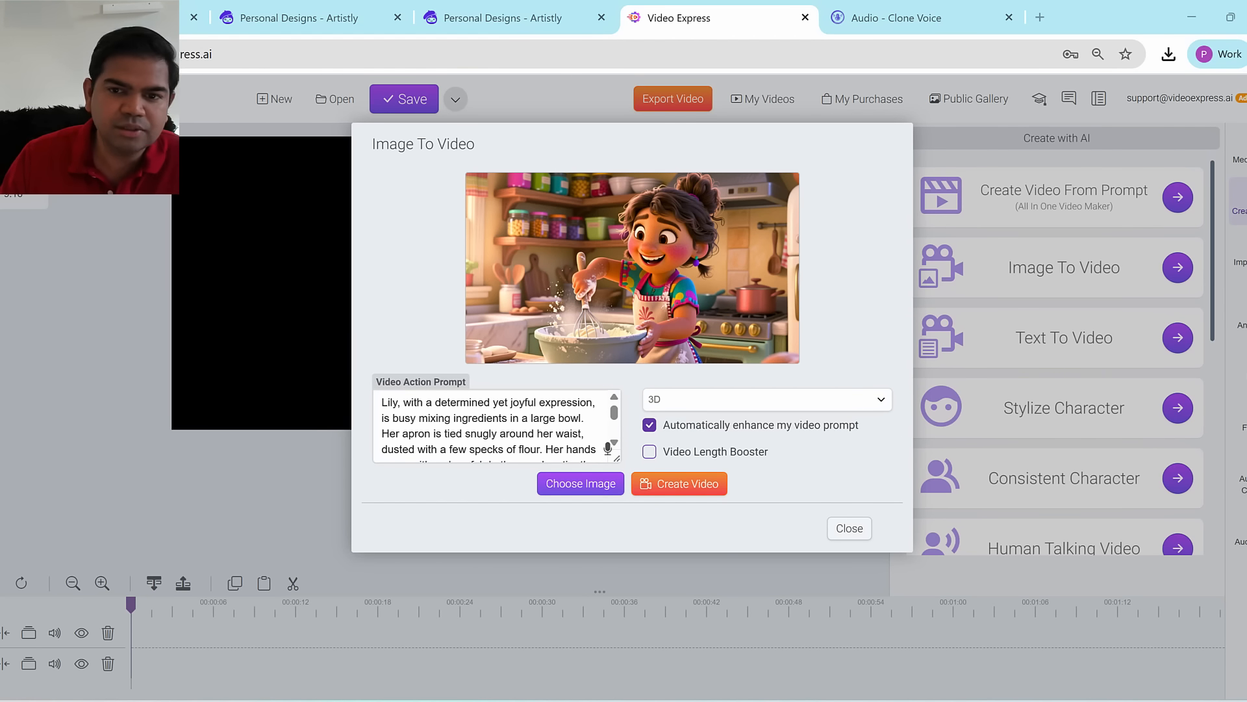
click(708, 484)
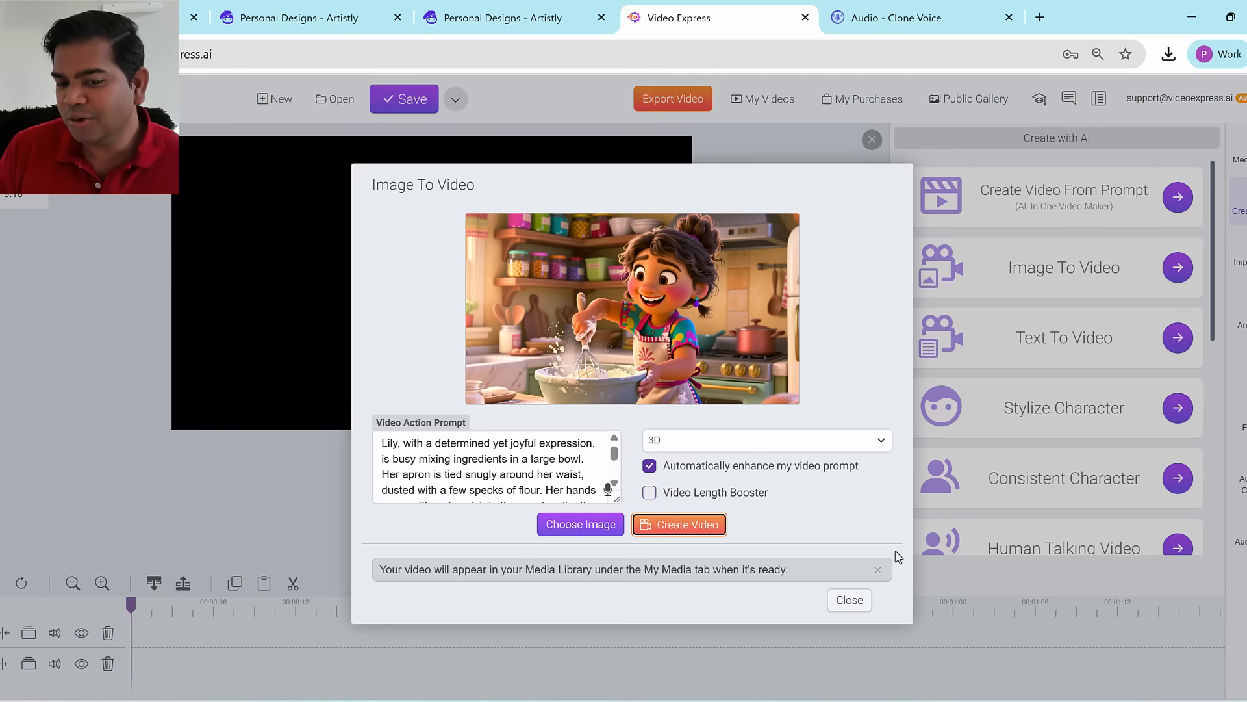
click(859, 605)
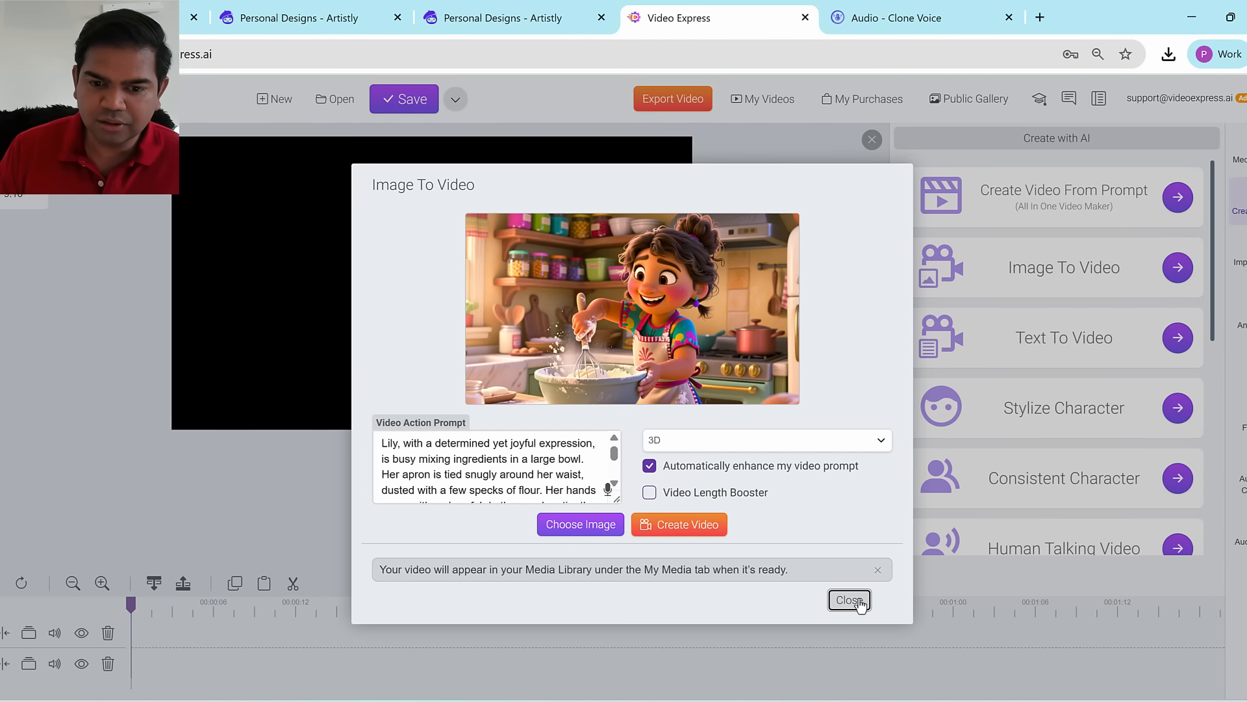
click(859, 602)
Step: Start another Image To Video and choose the close-up shot of Lily's hands from the My Artistly Images folder
click(1179, 268)
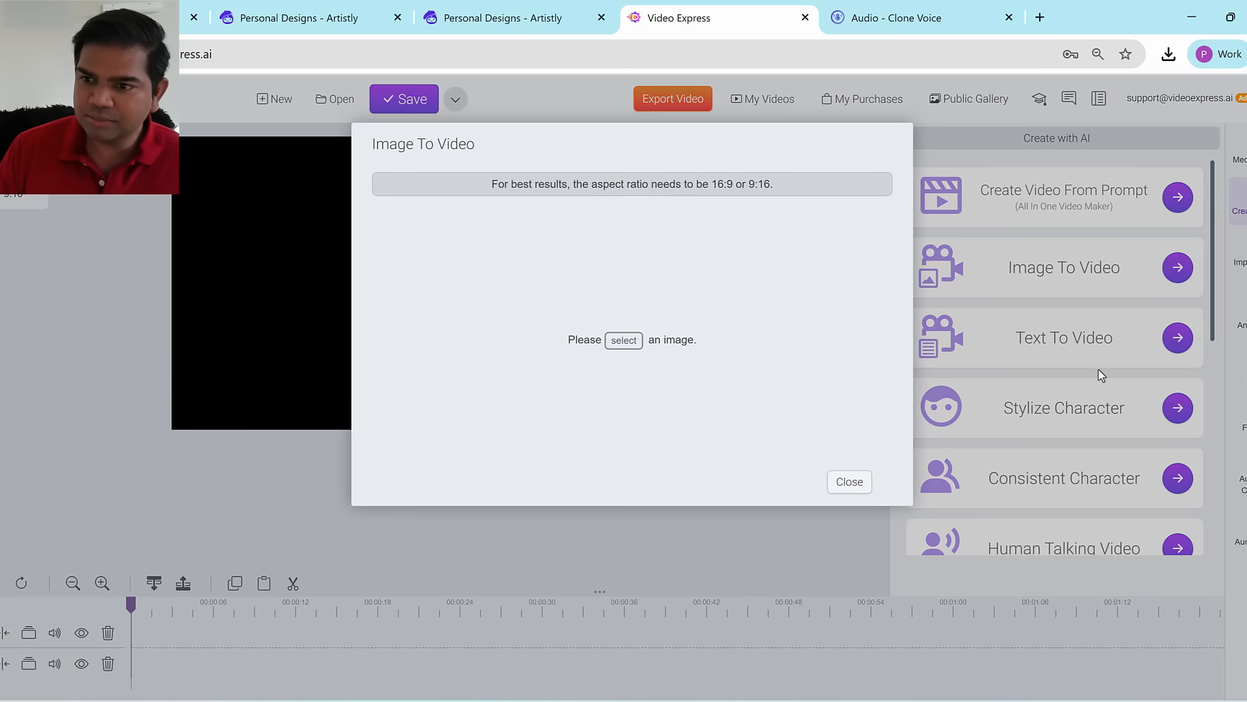
click(624, 341)
scroll(669, 370, down, 5)
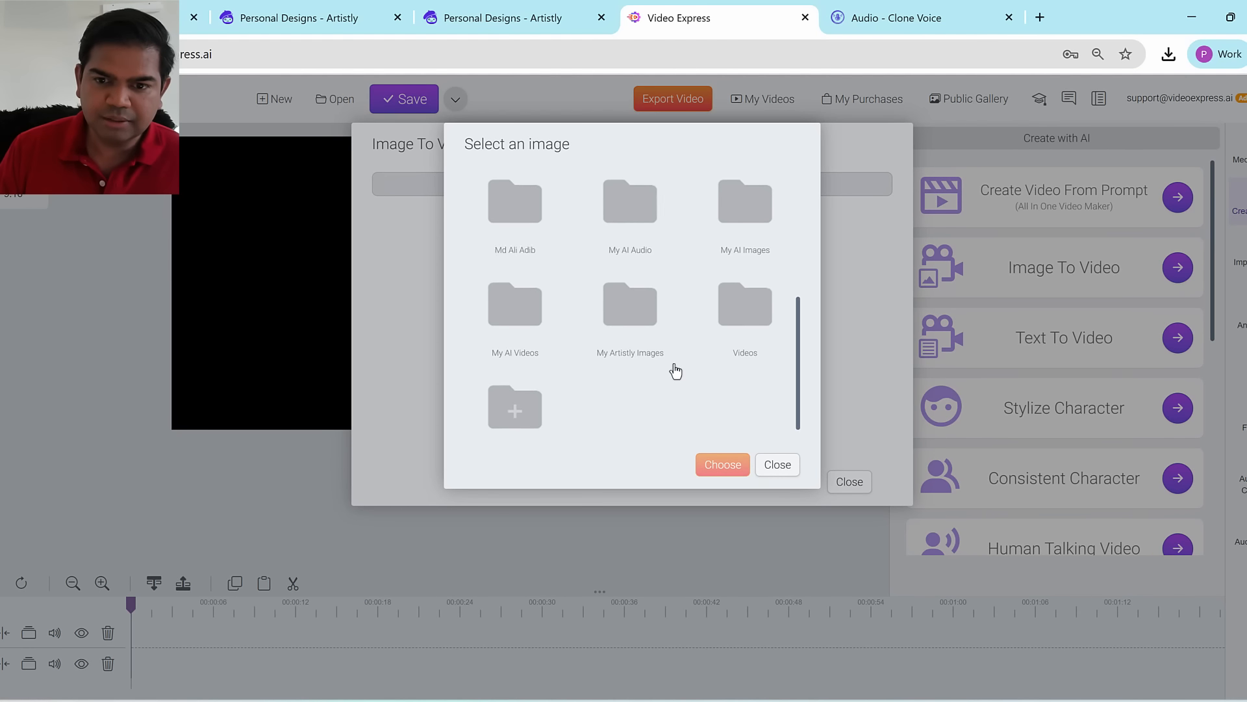
click(639, 274)
click(705, 390)
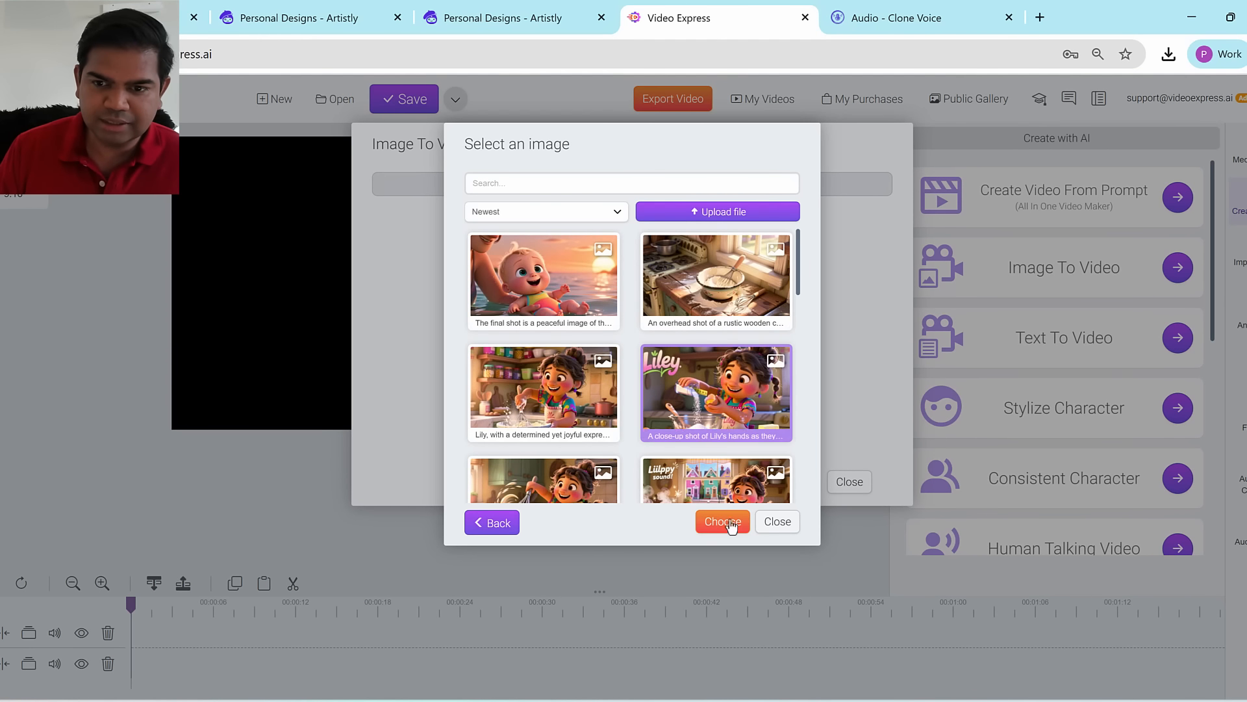
click(723, 521)
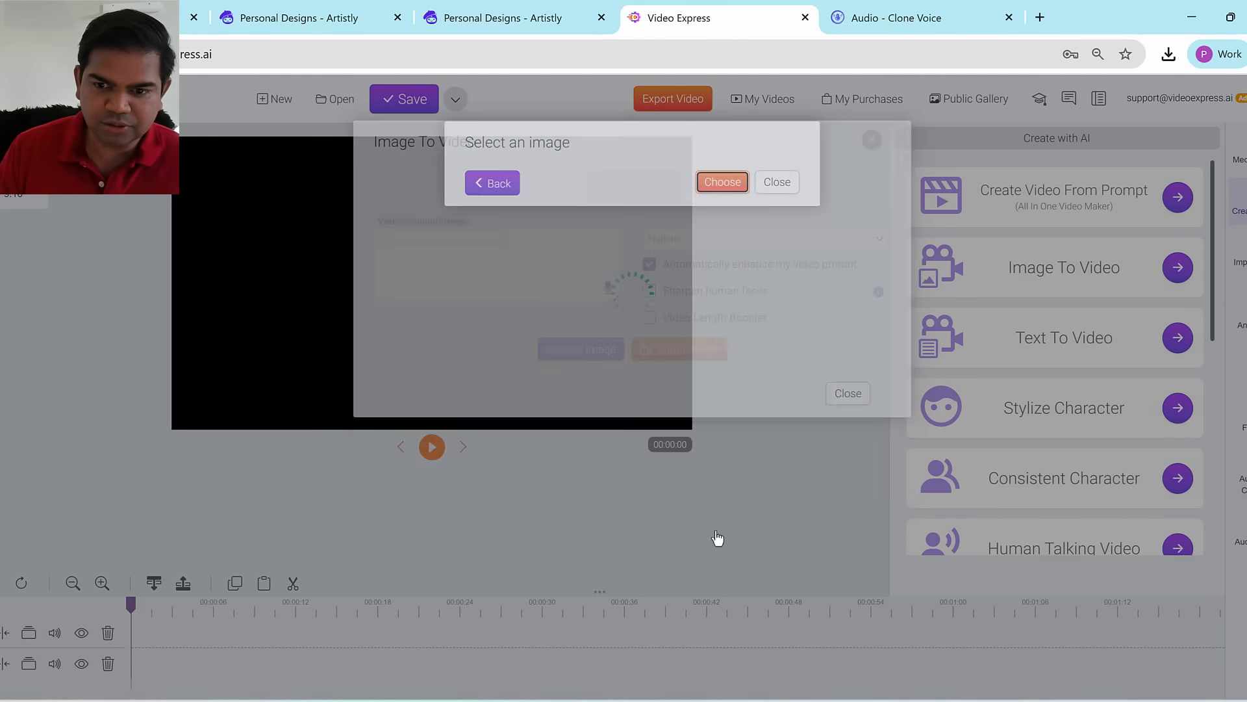
Step: Set the close-up scene's image type to 3D, create its video with automatic prompt enhancement on, and close the dialog
drag(448, 419, 592, 502)
click(565, 423)
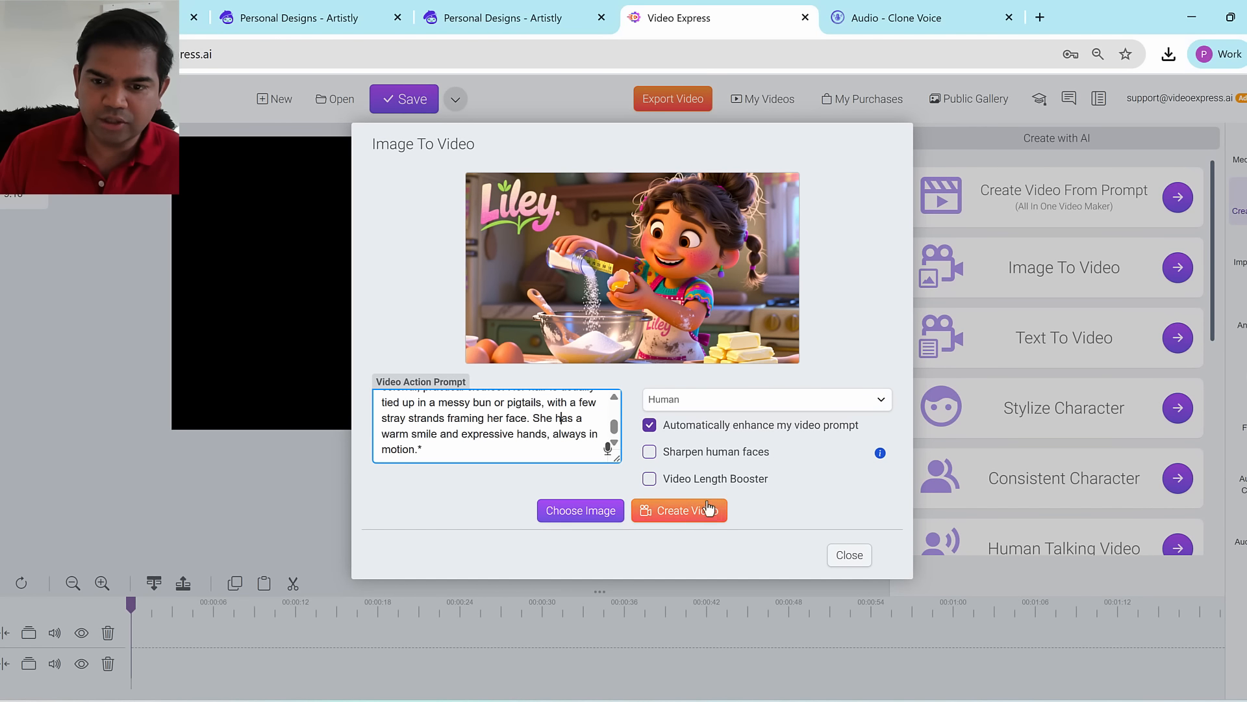
click(715, 397)
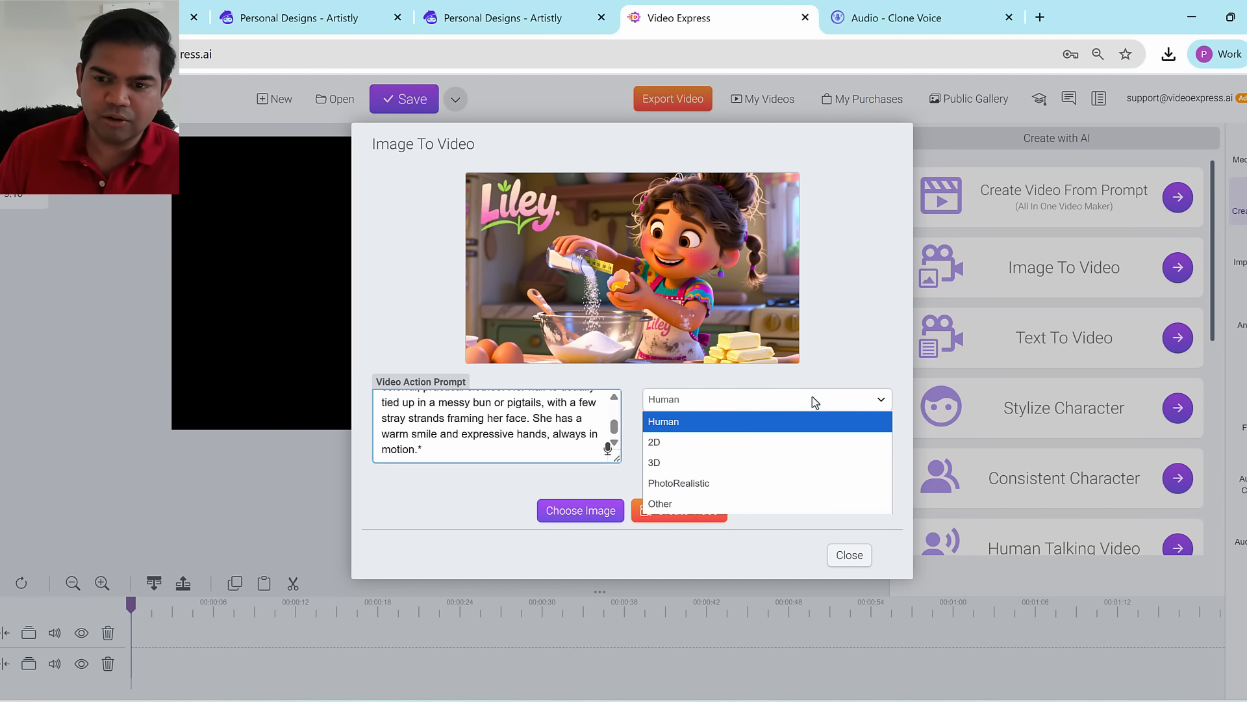
click(816, 459)
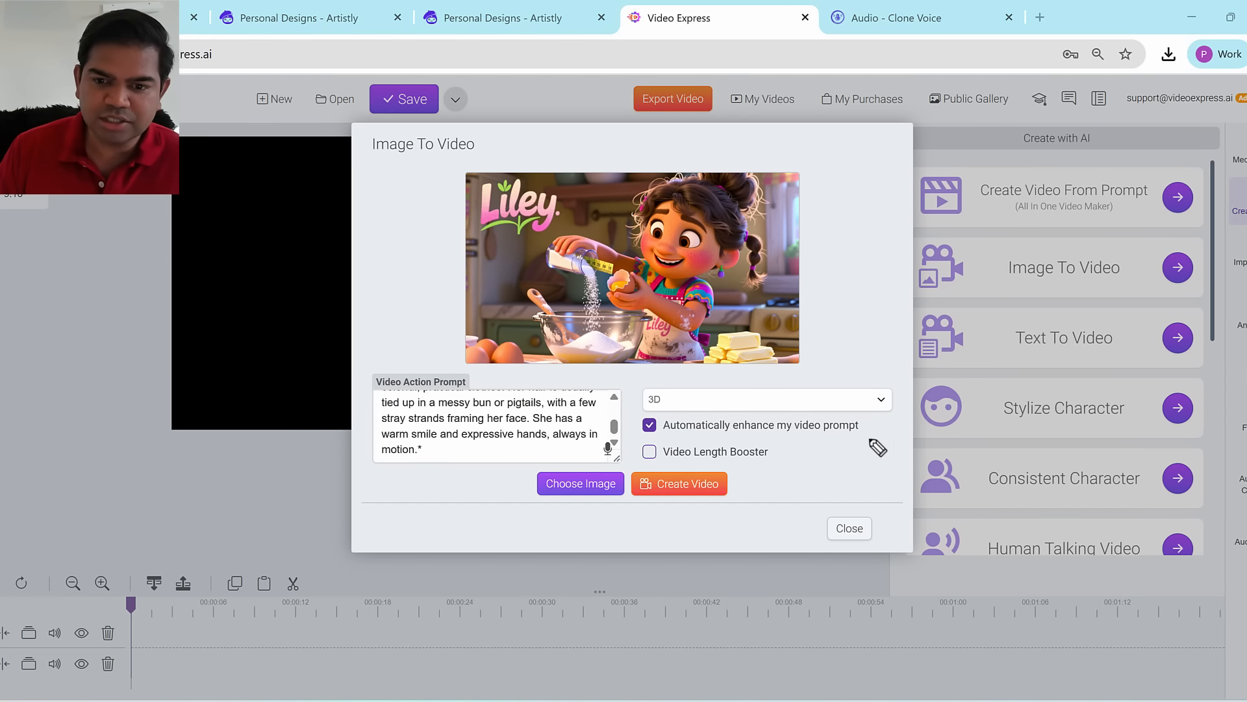
mouse_move(714, 442)
mouse_down()
mouse_move(632, 423)
mouse_move(885, 426)
mouse_move(669, 439)
mouse_up()
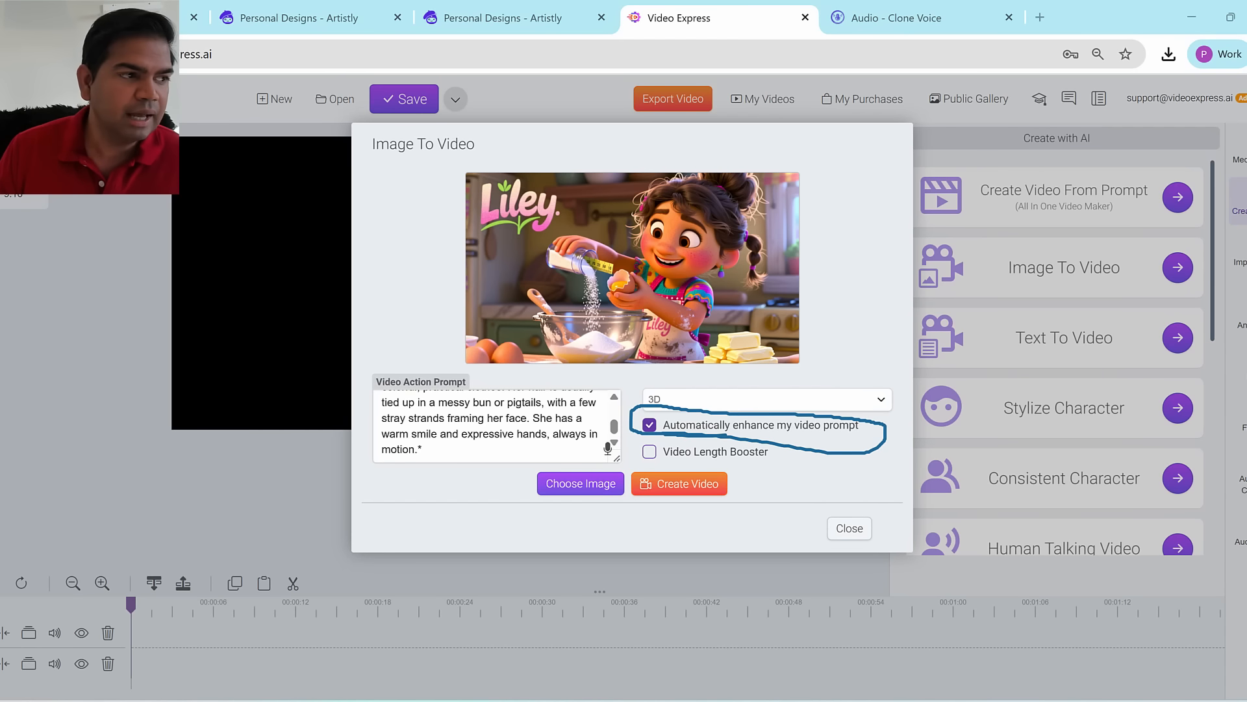
click(658, 488)
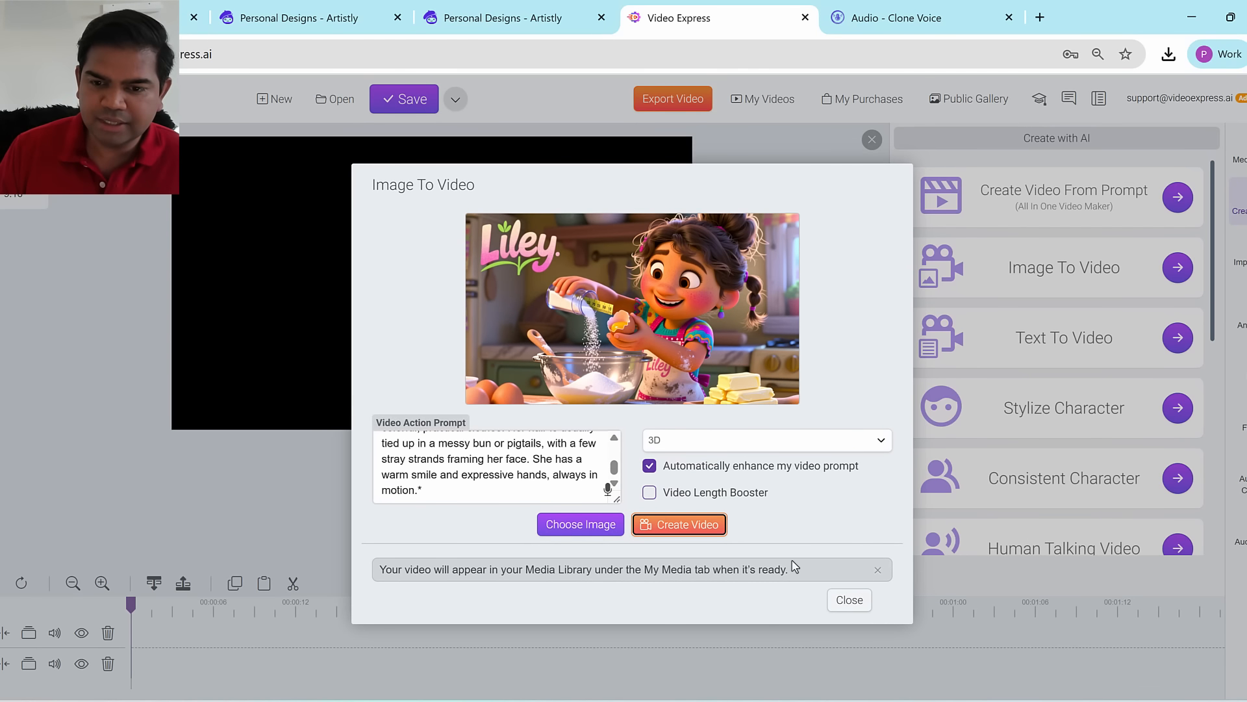
click(856, 609)
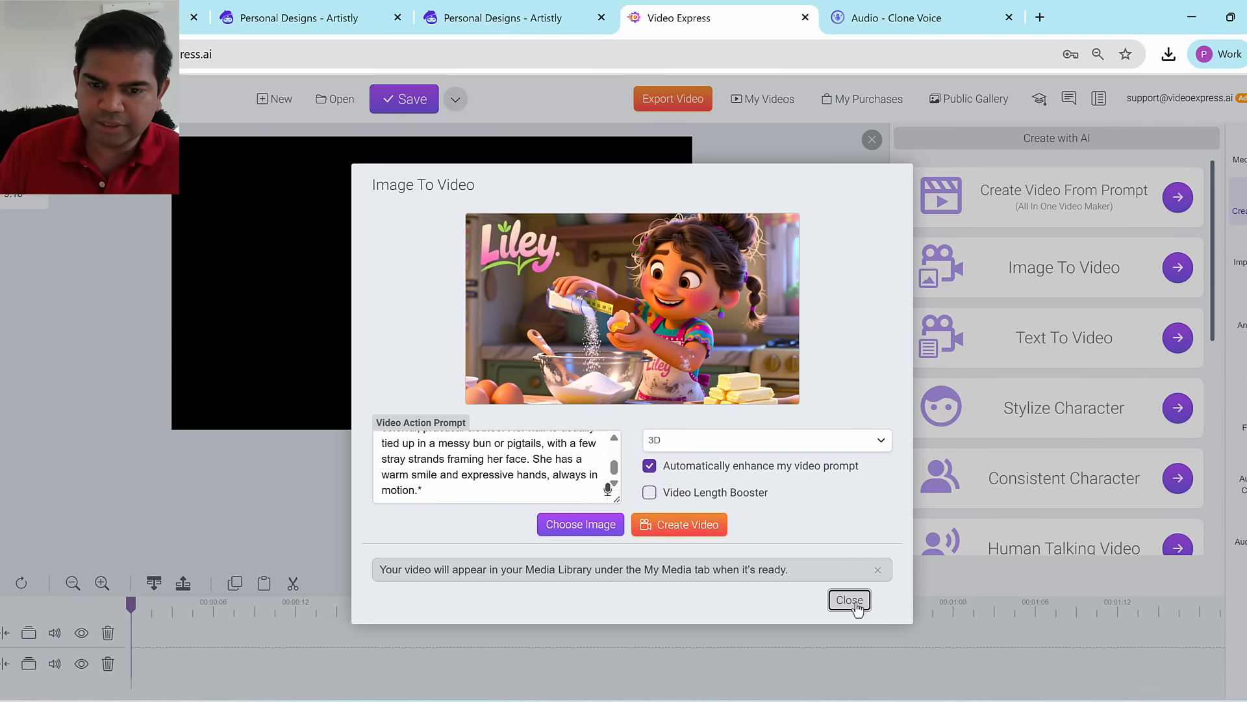
Step: Start another Image To Video and choose the image of Lily whisking batter from the My Artistly Images folder
click(856, 608)
click(1172, 274)
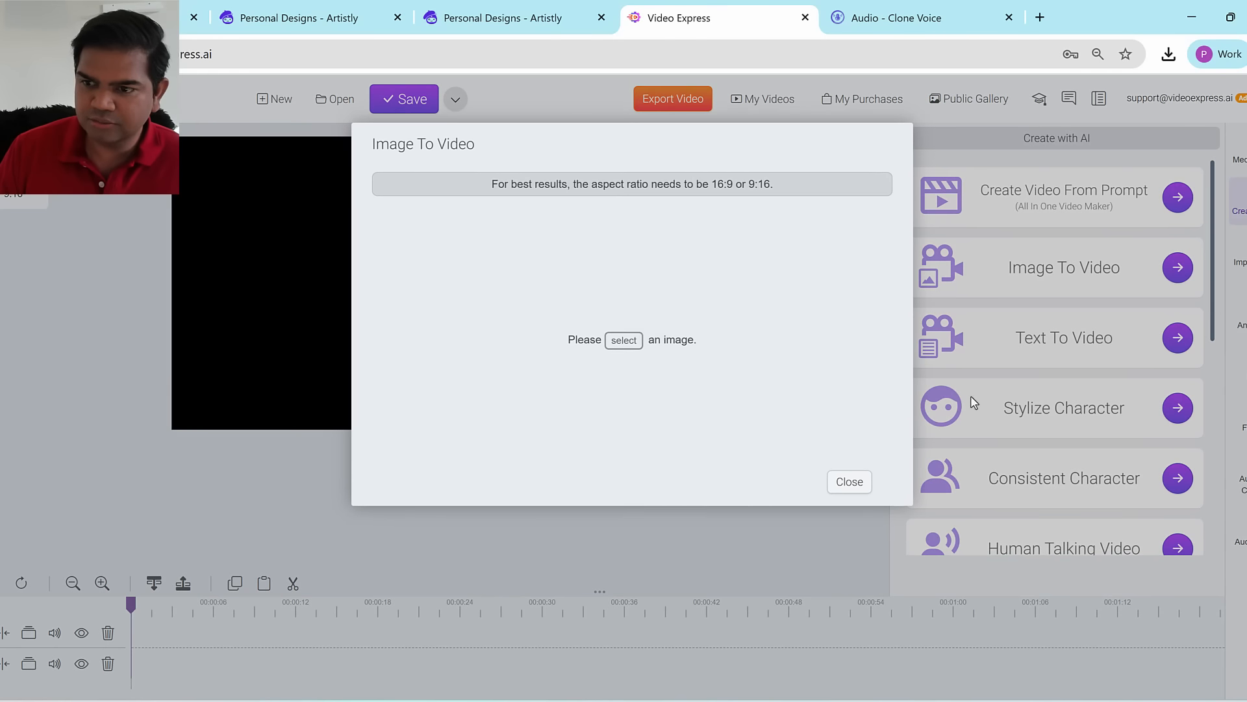
click(625, 341)
scroll(673, 373, down, 3)
click(631, 275)
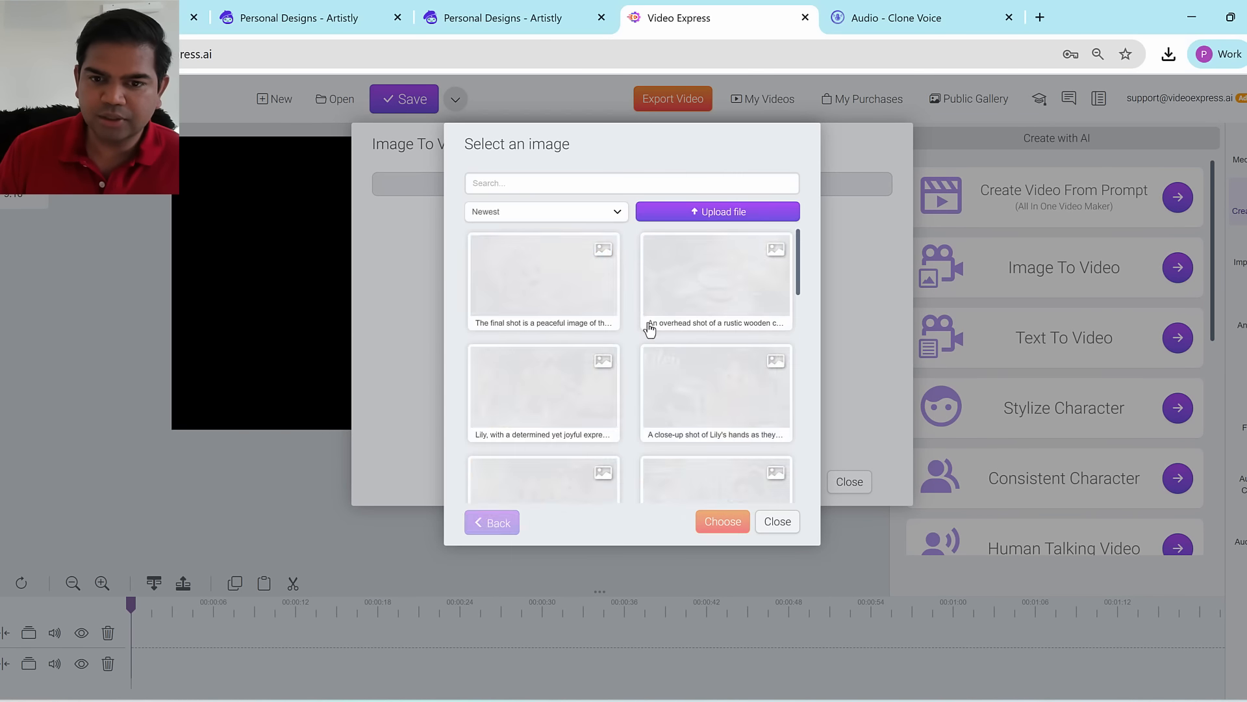
scroll(656, 328, down, 3)
scroll(661, 336, up, 3)
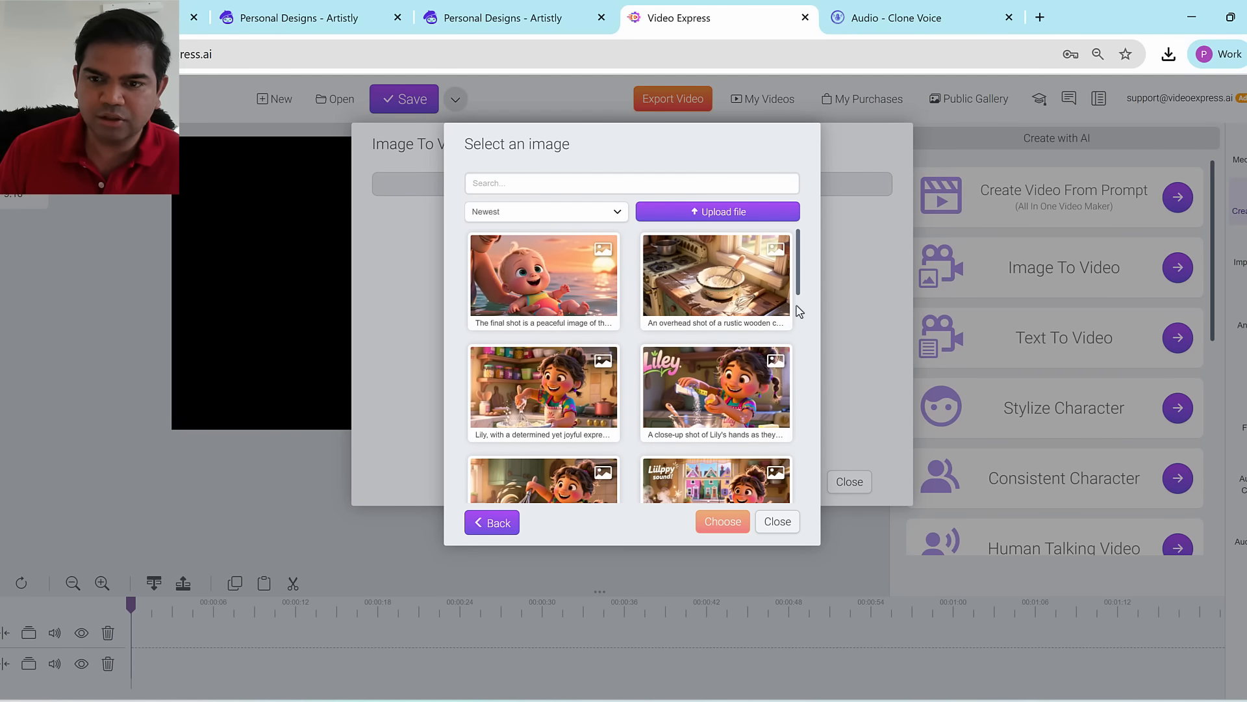
scroll(799, 295, down, 1)
click(557, 435)
click(723, 521)
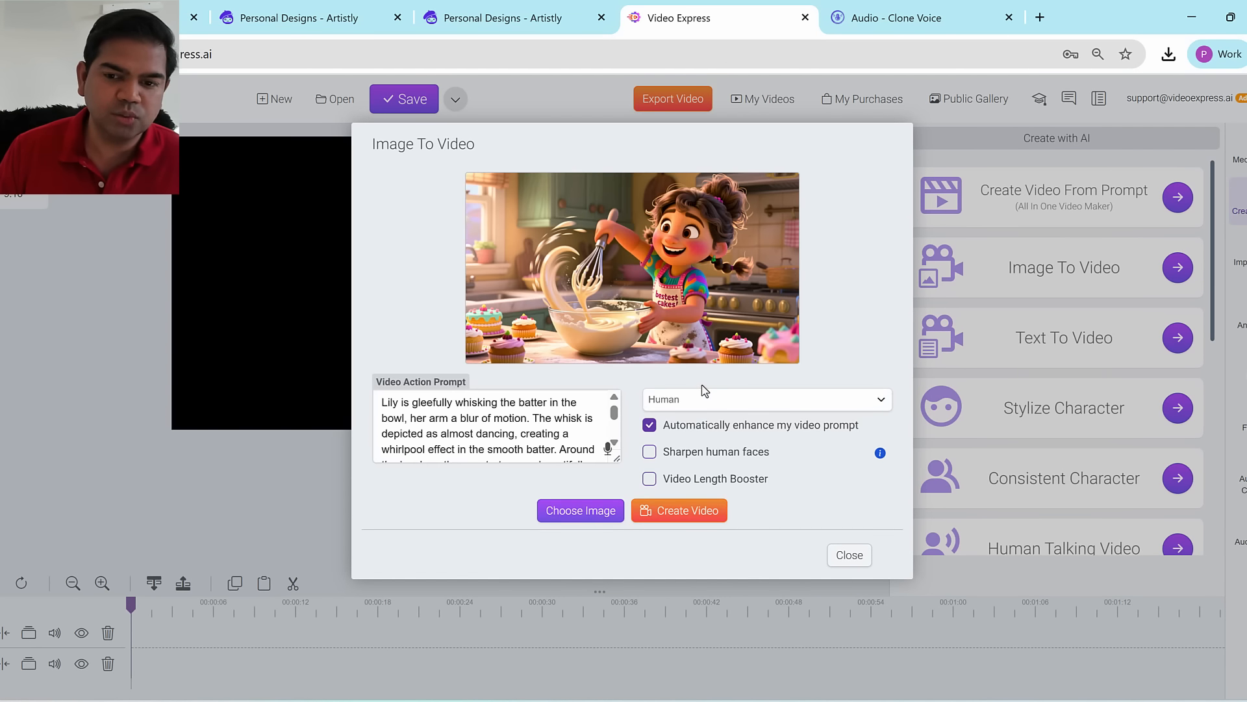
Step: Set the whisking scene's image type to 3D, create its video with automatic prompt enhancement on, and close the dialog
click(703, 396)
click(699, 464)
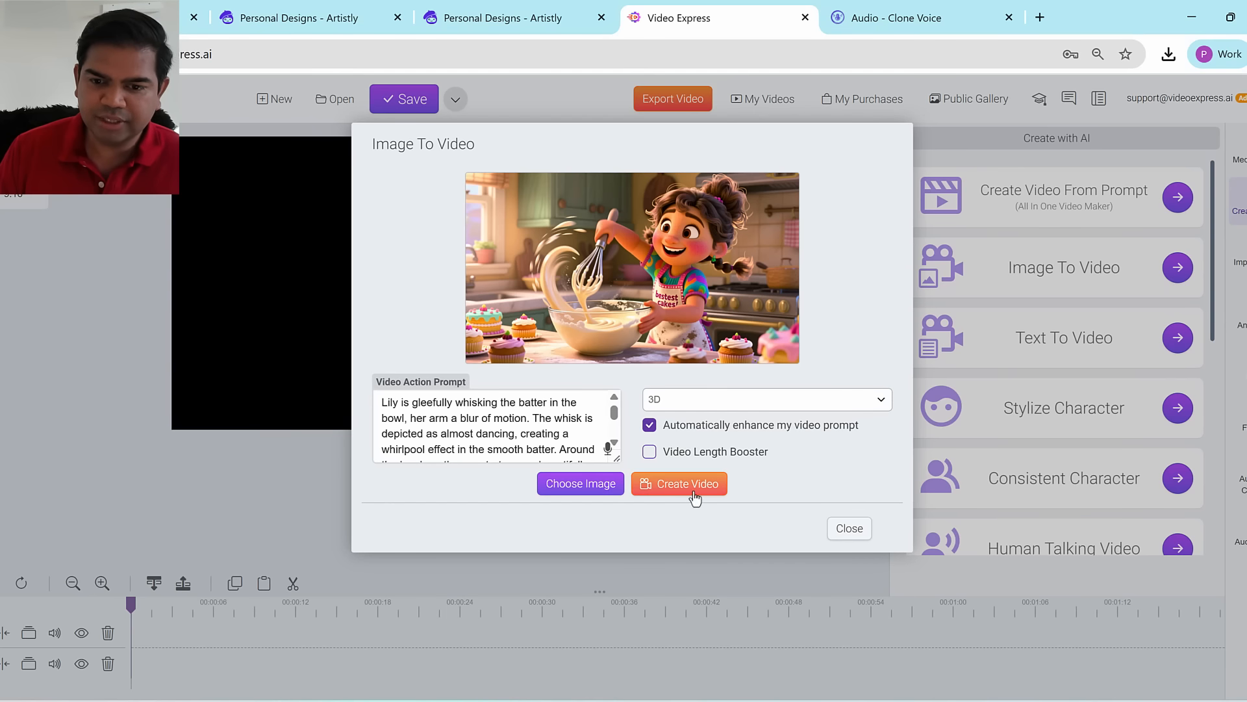
click(695, 497)
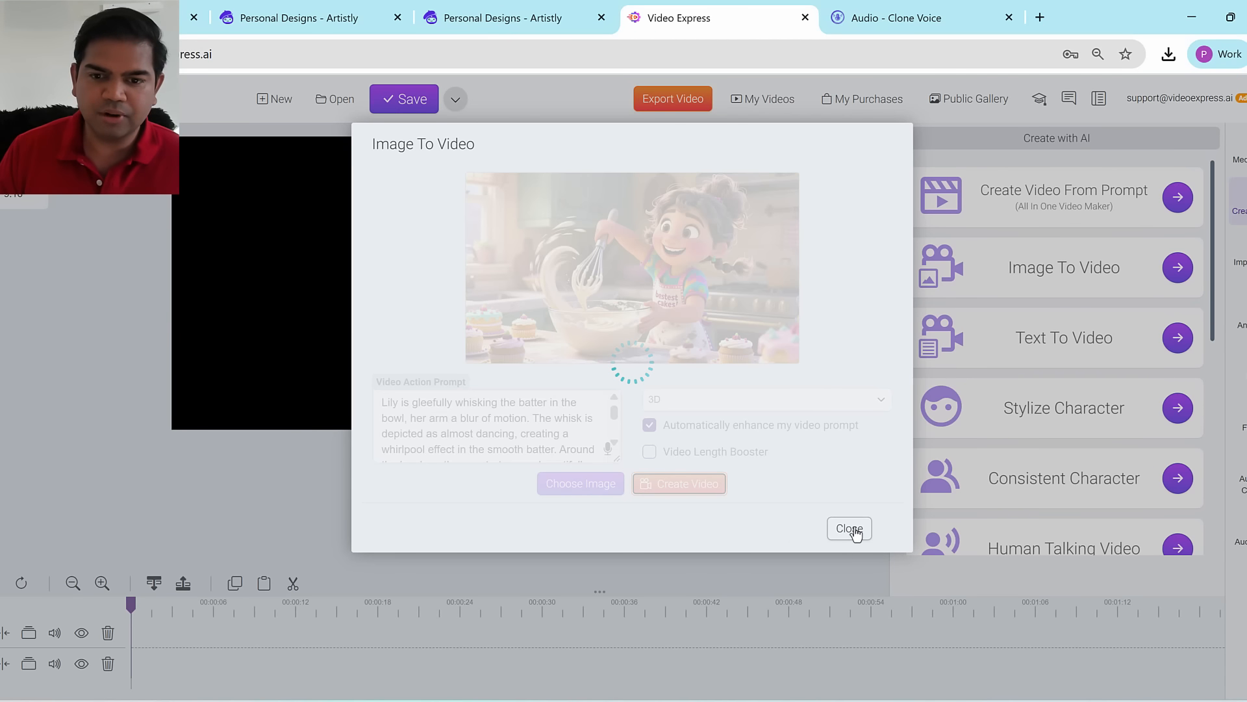
click(849, 601)
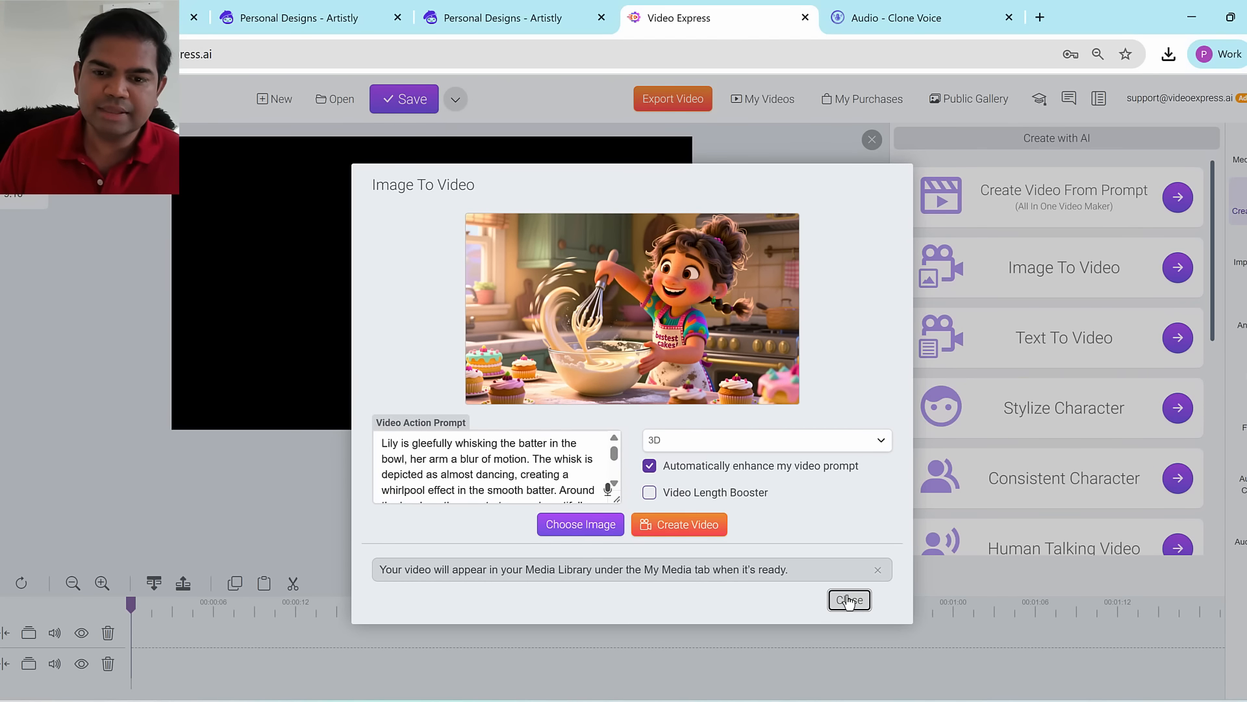
click(849, 601)
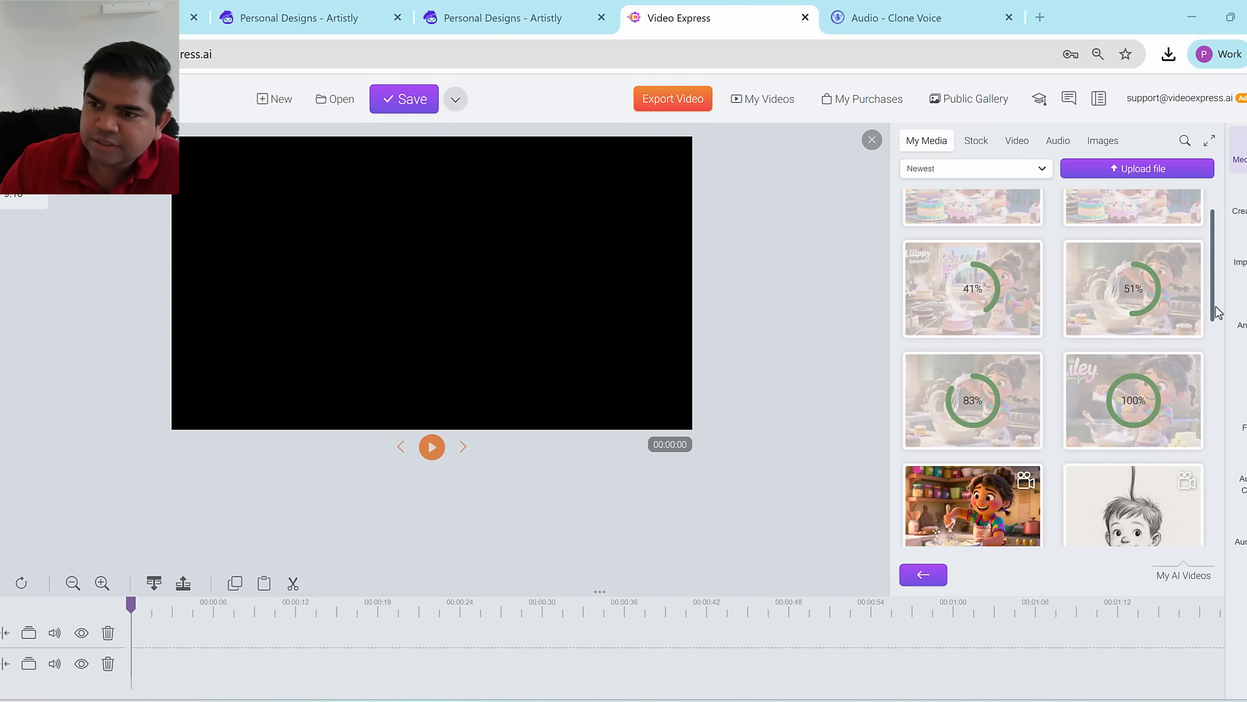
Step: Play the finished video of Lily mixing ingredients and place it at the start of the upper timeline track
right_click(971, 484)
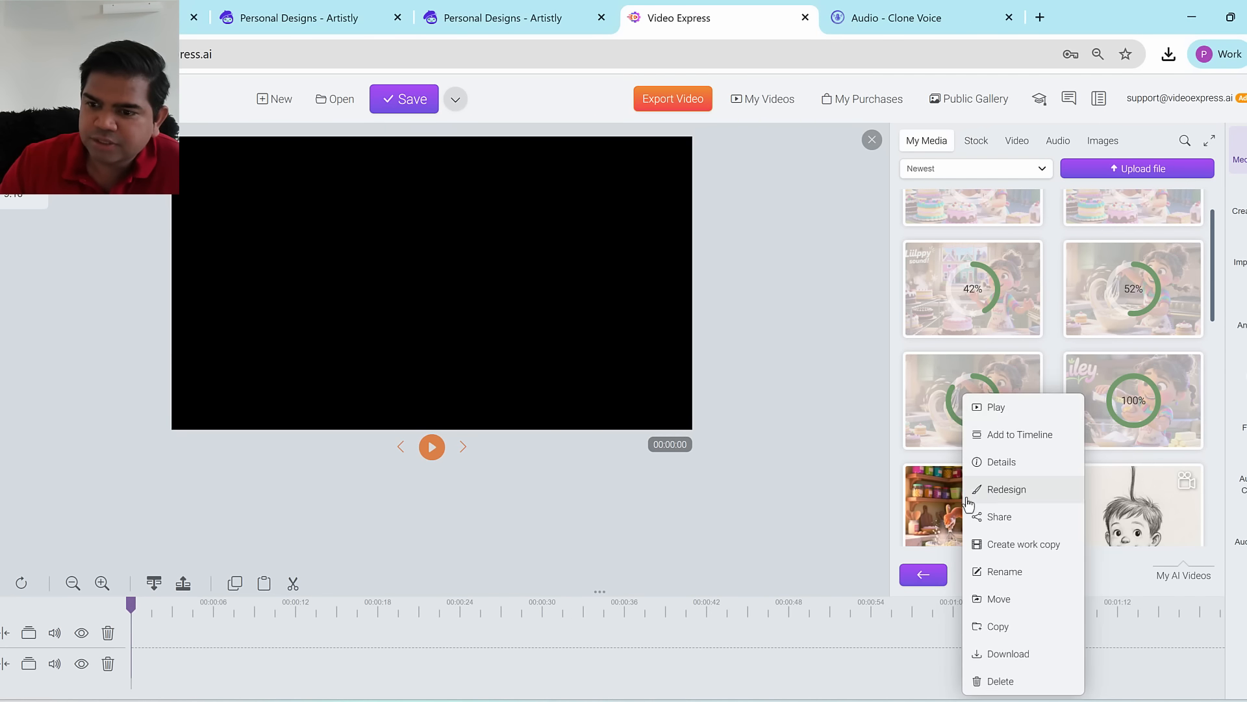
click(1022, 409)
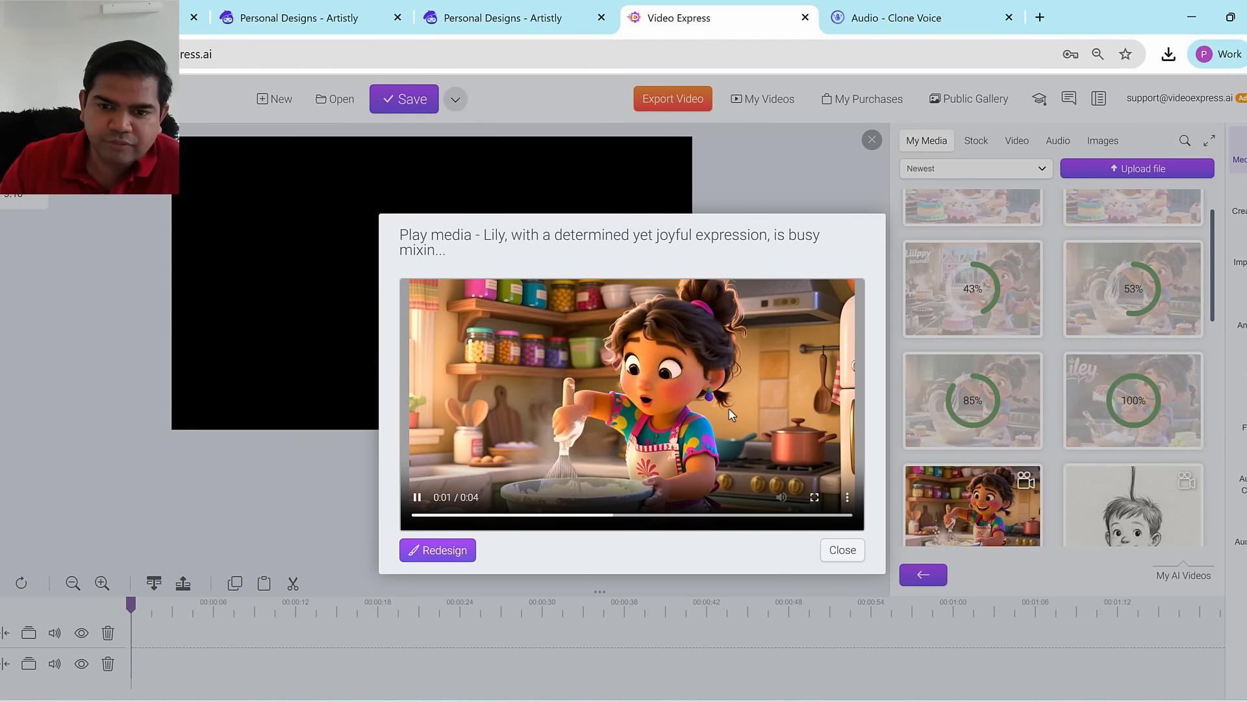
click(843, 550)
drag(975, 506, 229, 652)
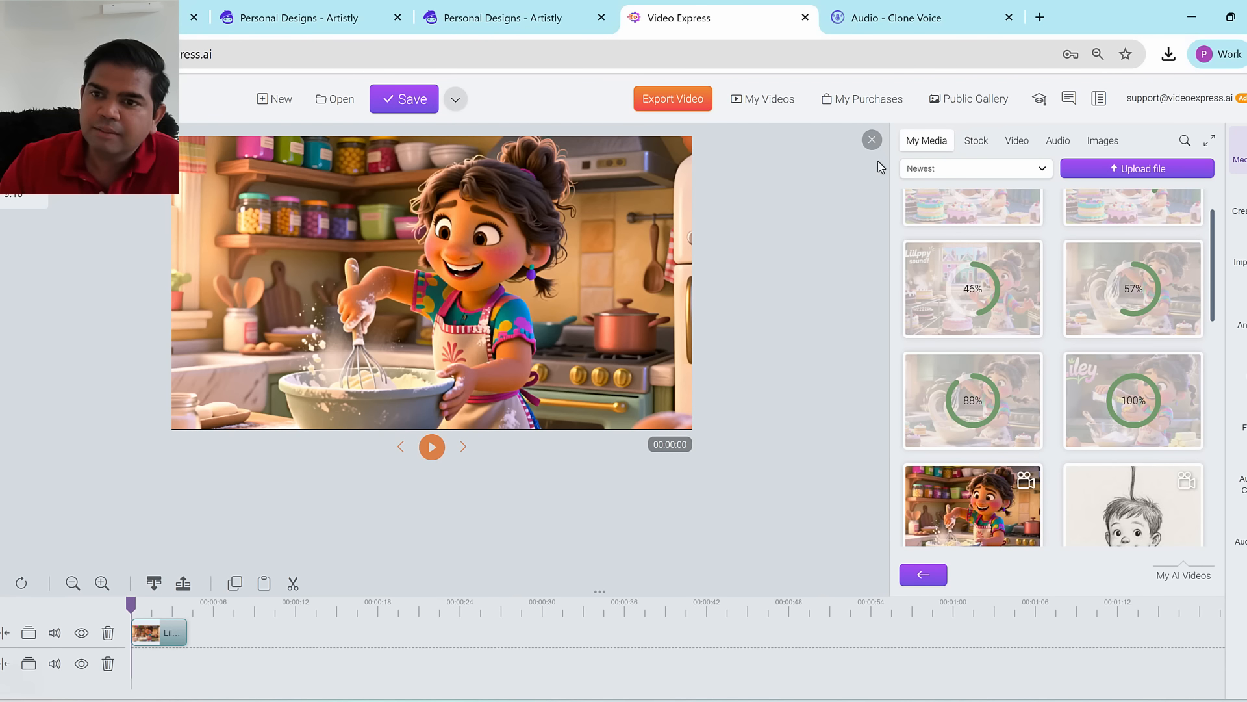
click(872, 140)
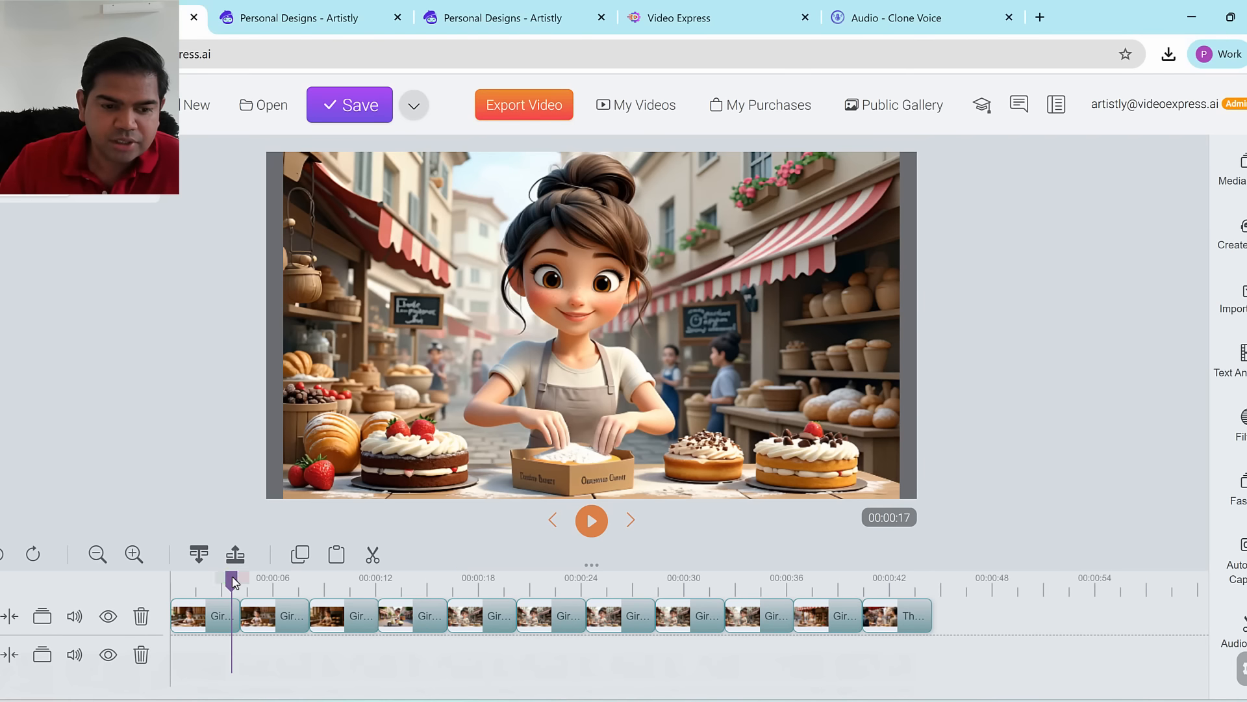
Step: Scrub through the opening scenes of the already assembled baker girl project and compare them with the new project's first clip
click(177, 579)
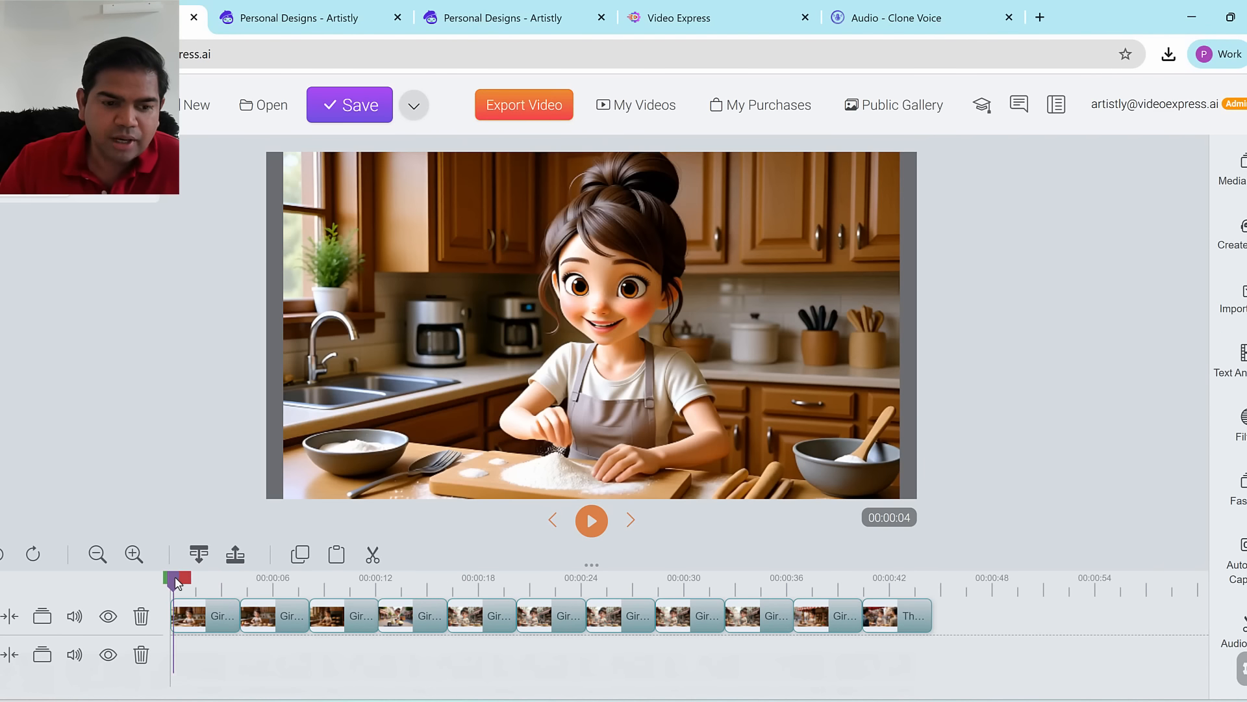
click(294, 581)
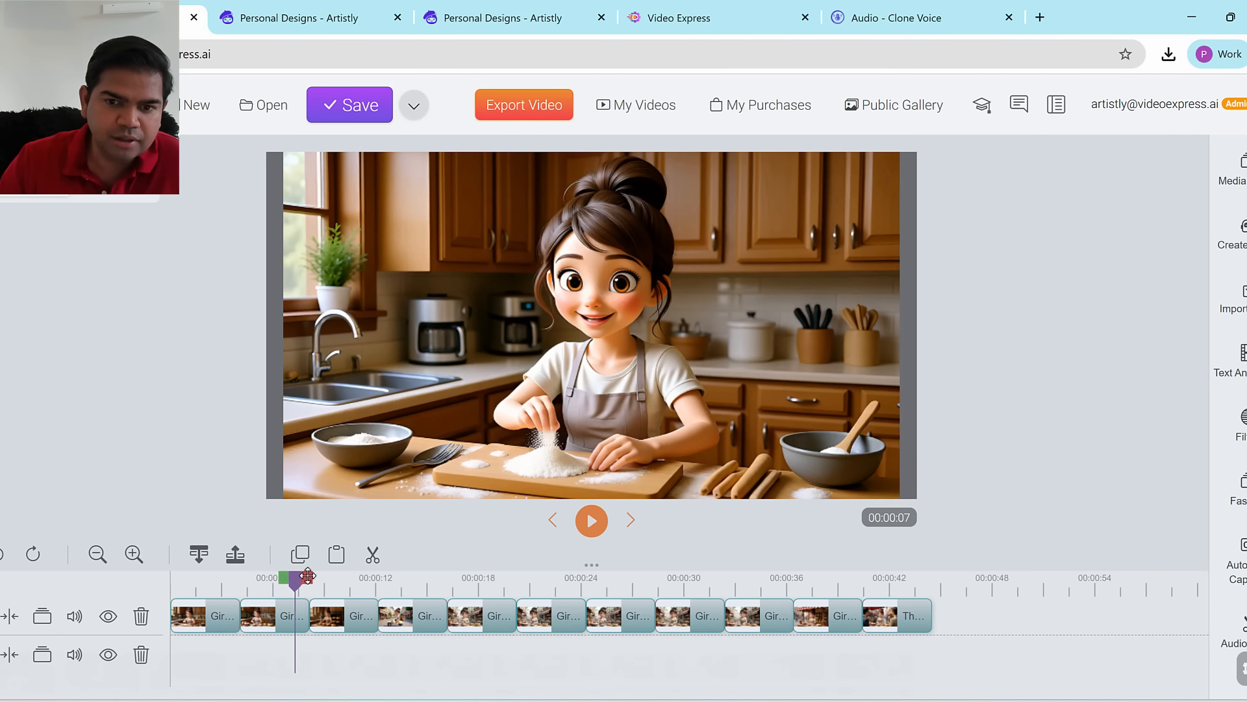
click(711, 26)
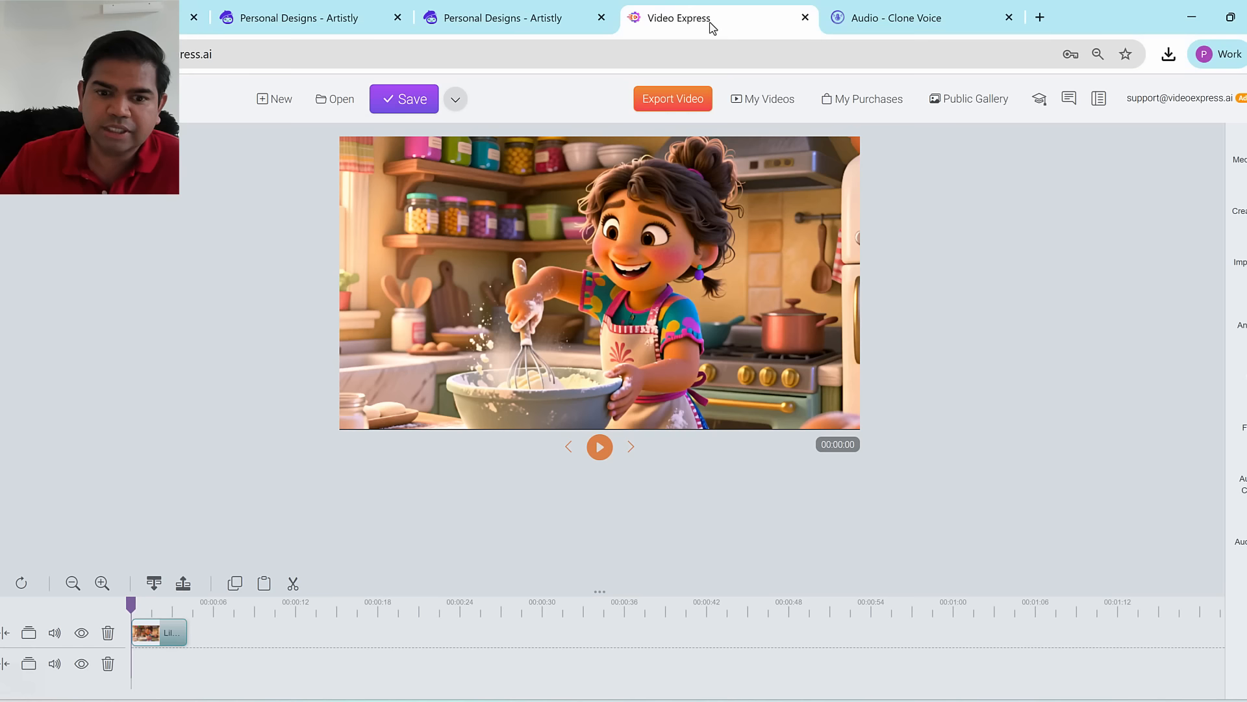
click(146, 606)
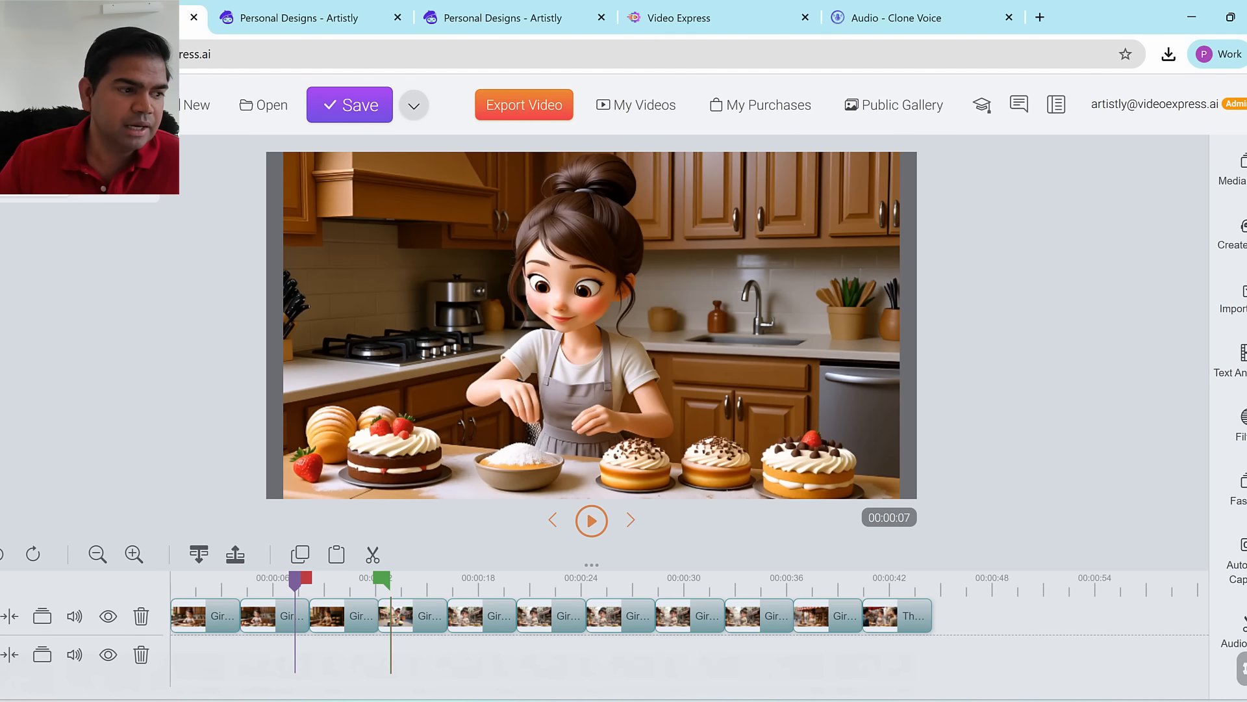
mouse_move(444, 236)
mouse_down()
mouse_move(513, 355)
mouse_move(437, 275)
mouse_up()
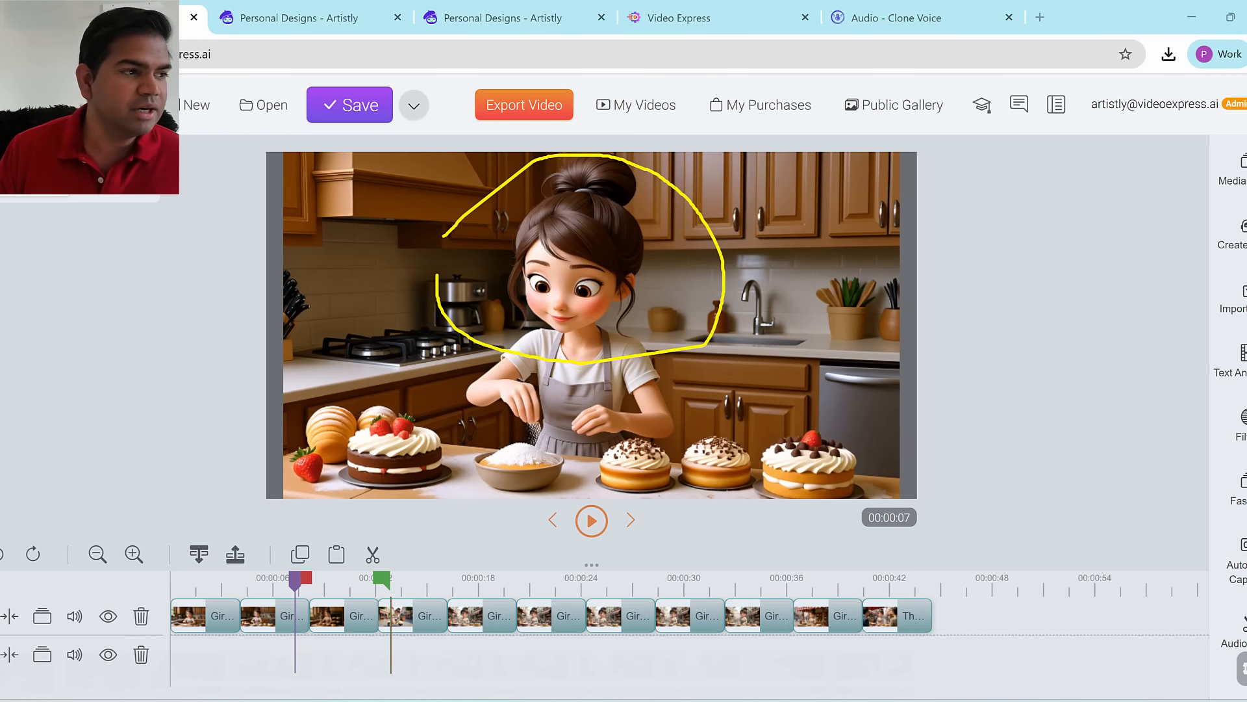
key(Escape)
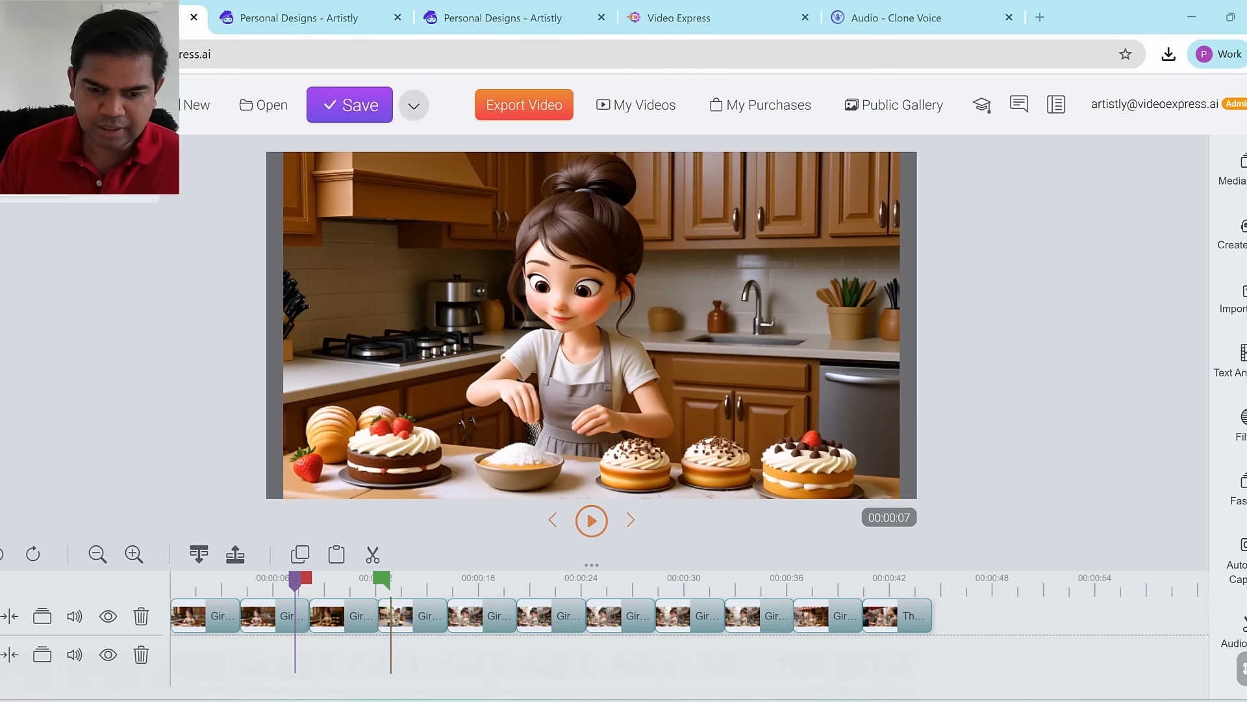
key(alt+Tab)
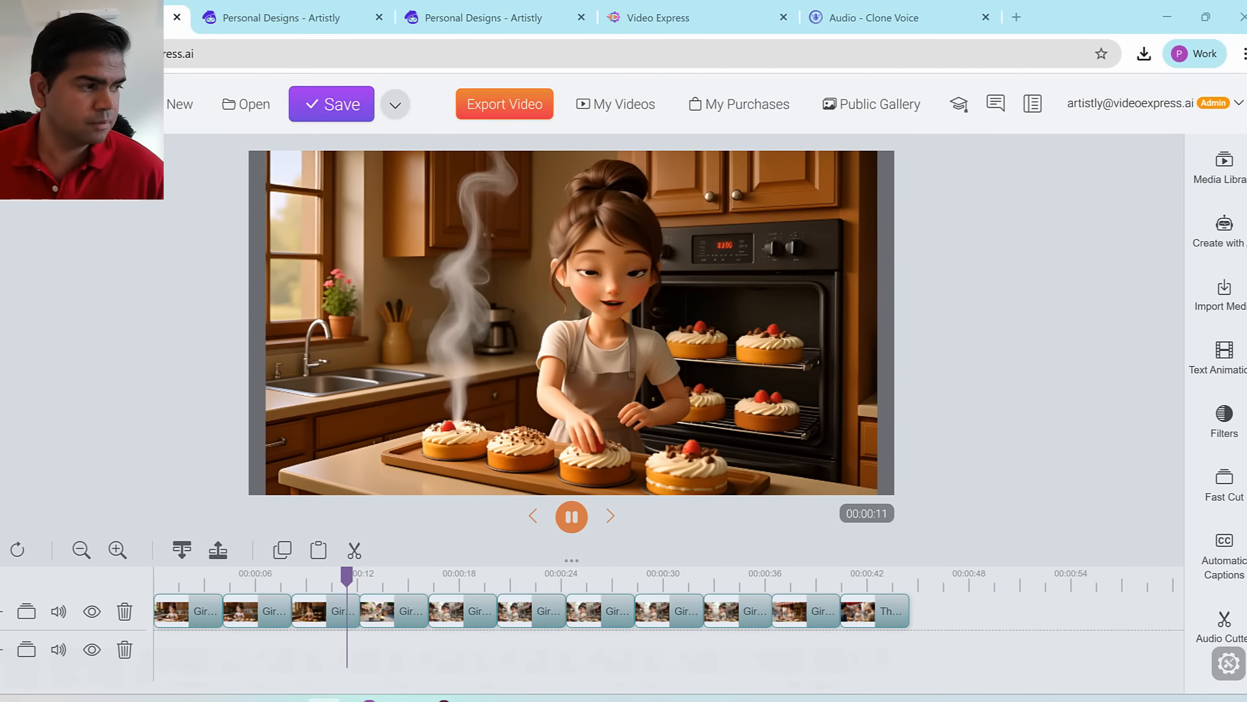
Step: Stop playback of the assembled baker girl project and play the new project's two Lily clips
click(572, 517)
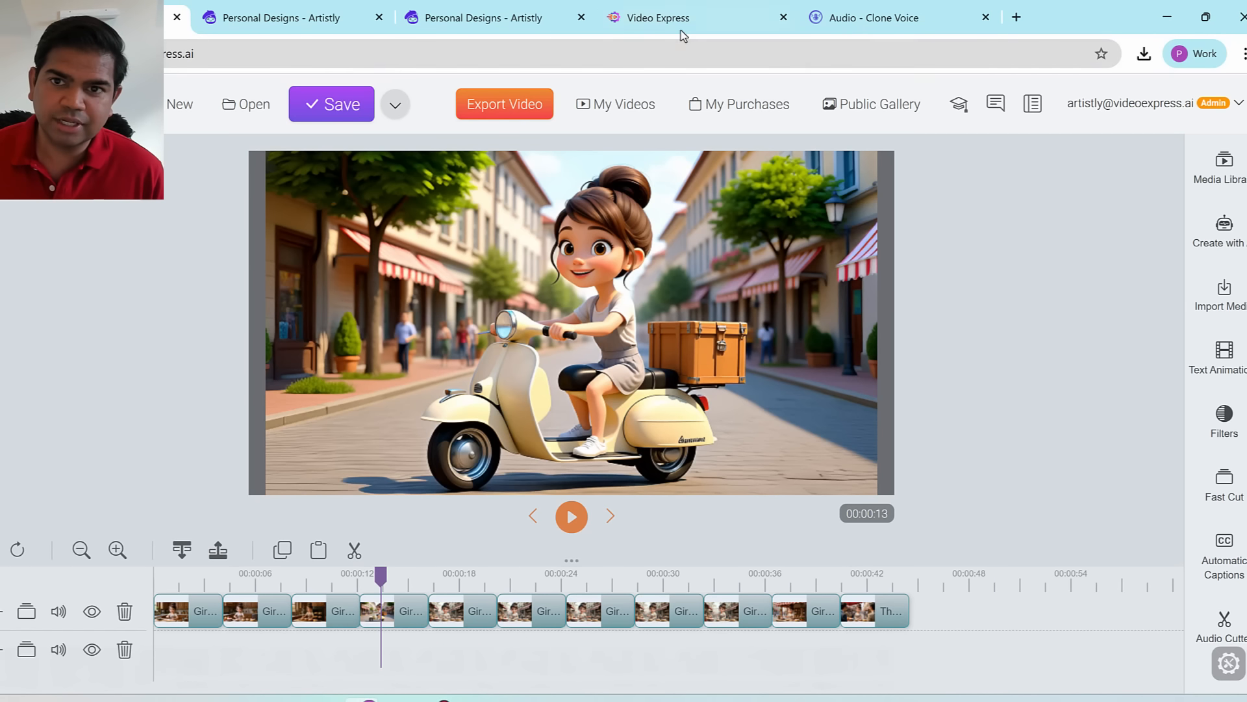
click(658, 18)
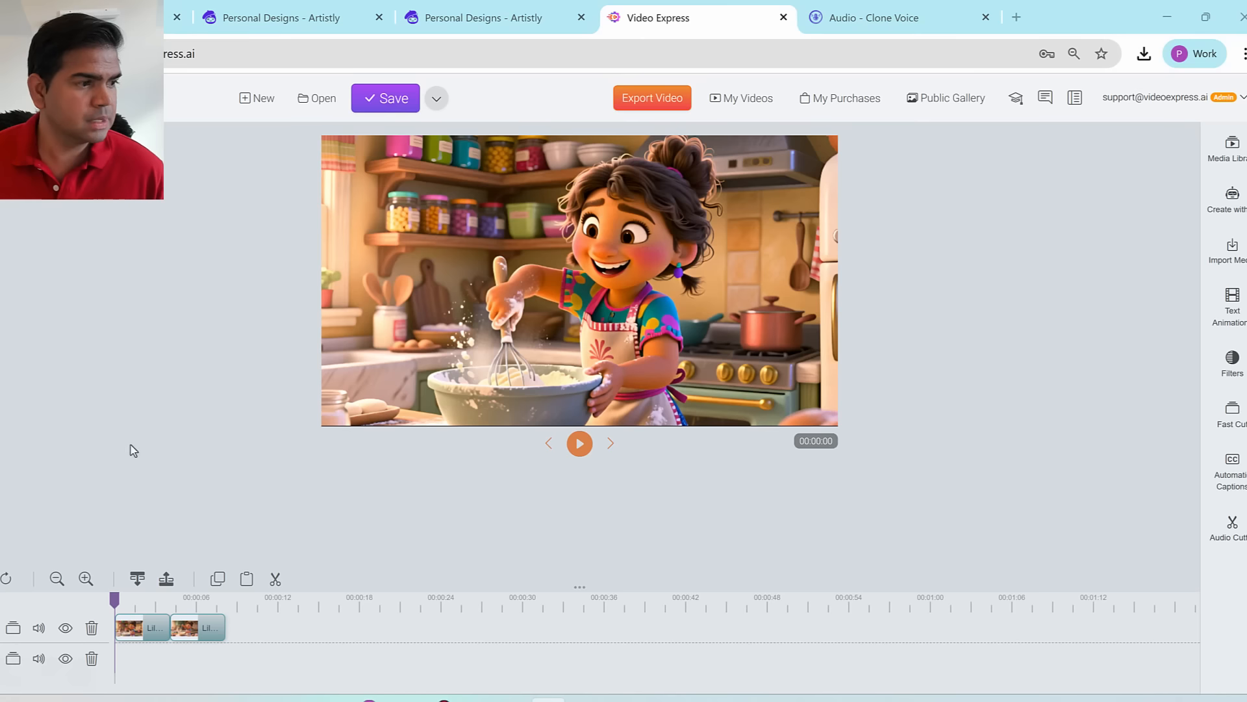
click(580, 444)
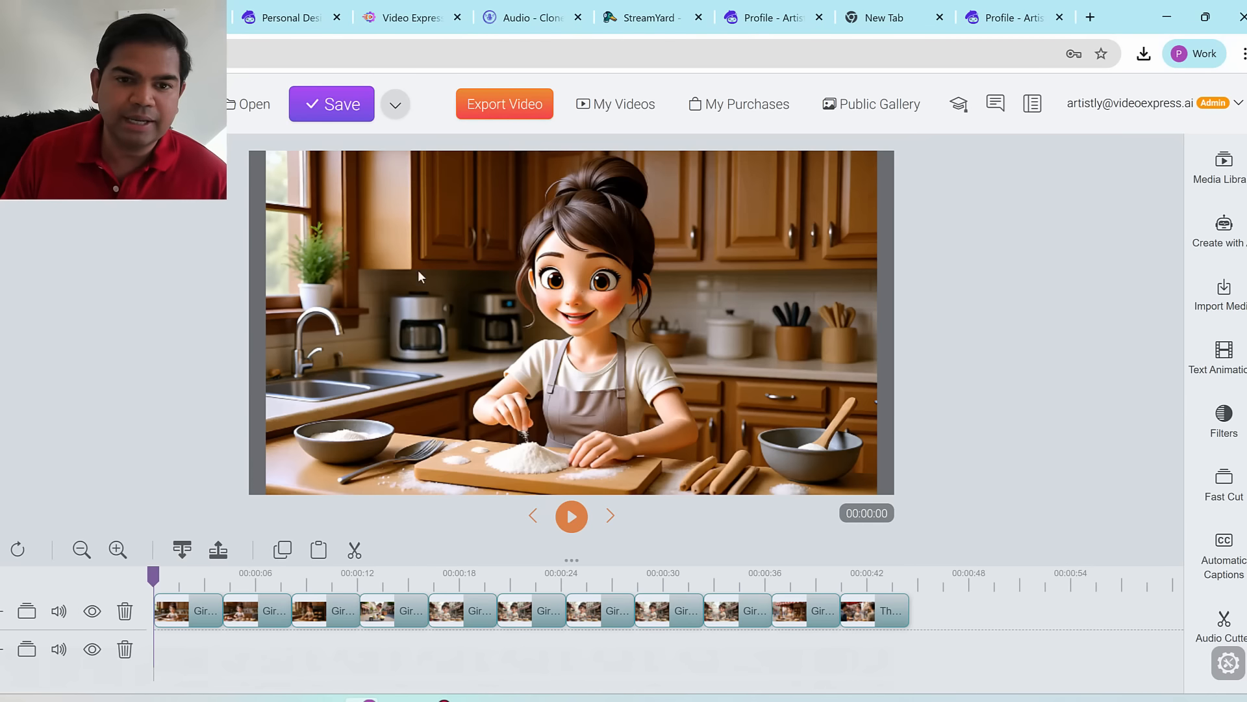
Step: Play the opening scenes of the assembled baker girl project, pause, and return the playhead to the timeline start
click(571, 516)
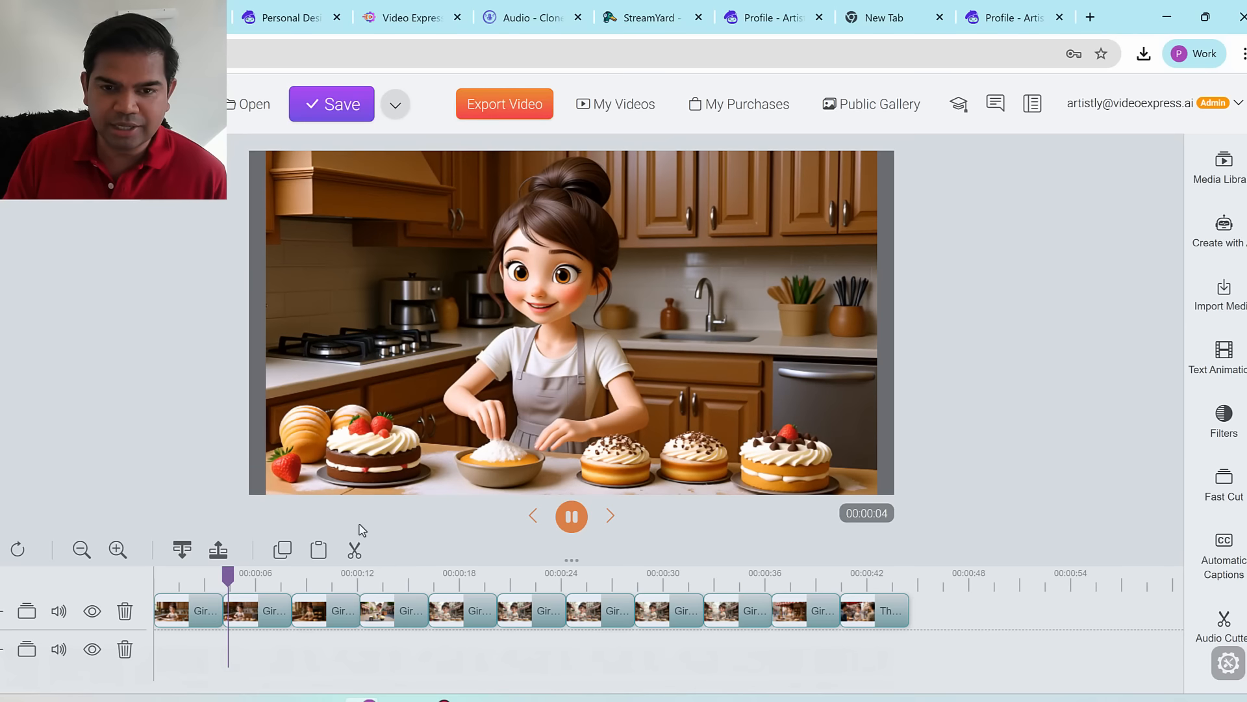
click(572, 520)
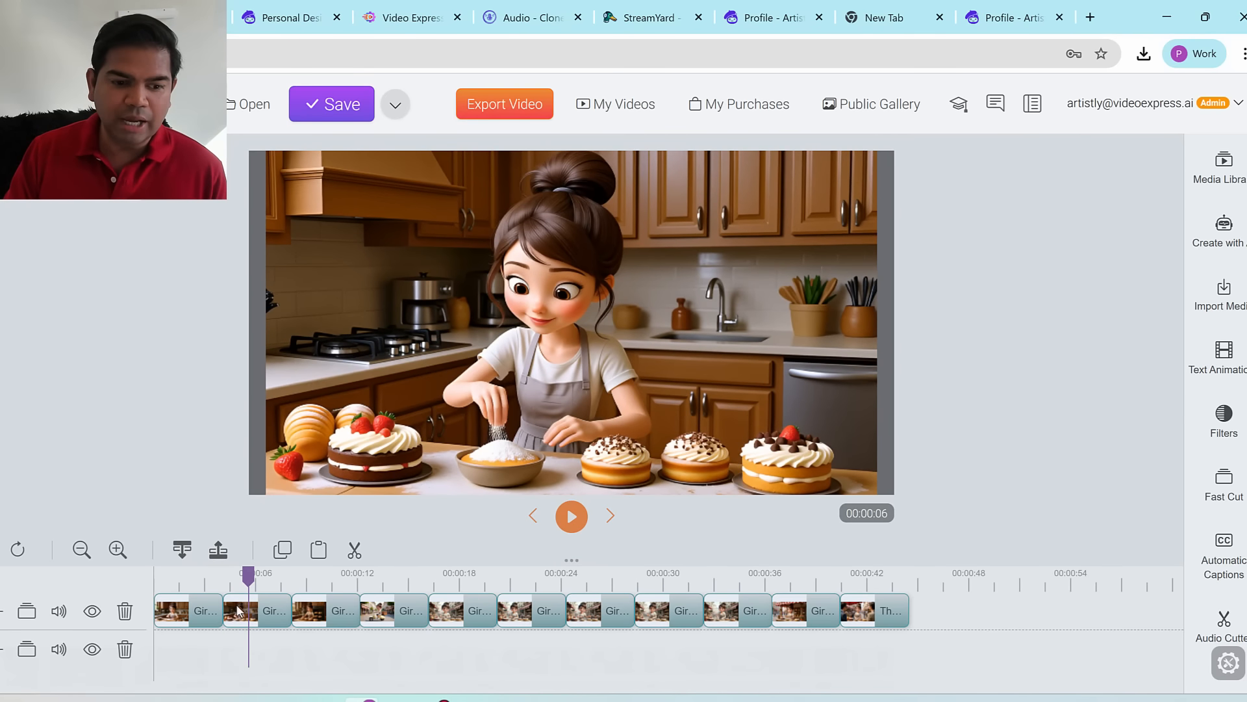
mouse_move(247, 574)
mouse_down()
mouse_move(890, 584)
mouse_move(154, 577)
mouse_up()
click(881, 581)
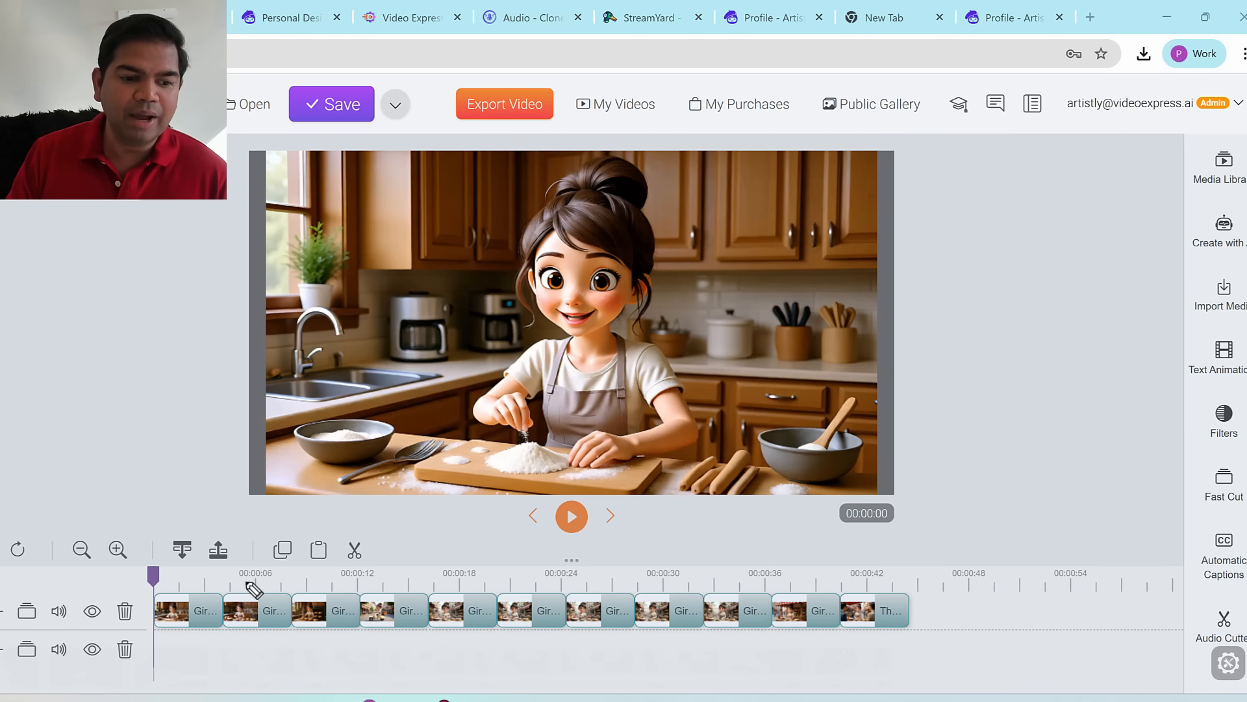
mouse_move(146, 647)
mouse_down()
mouse_move(654, 679)
mouse_move(933, 663)
mouse_move(924, 695)
mouse_up()
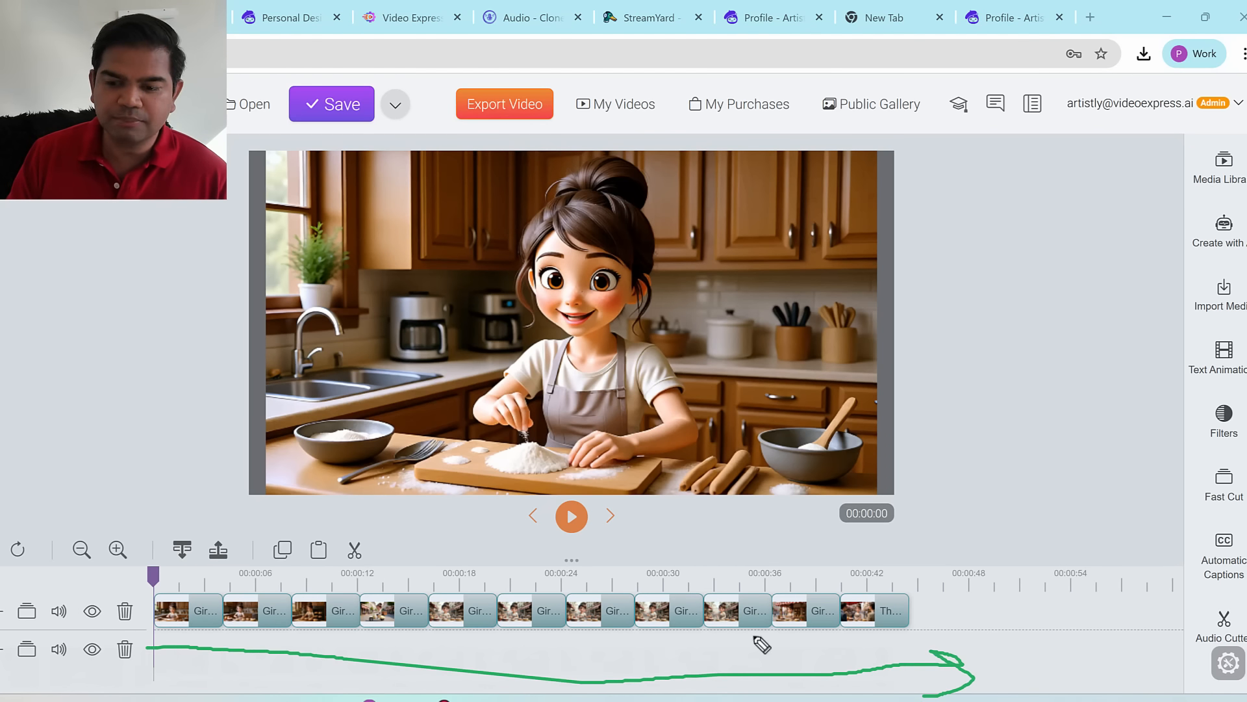
drag(177, 638, 182, 661)
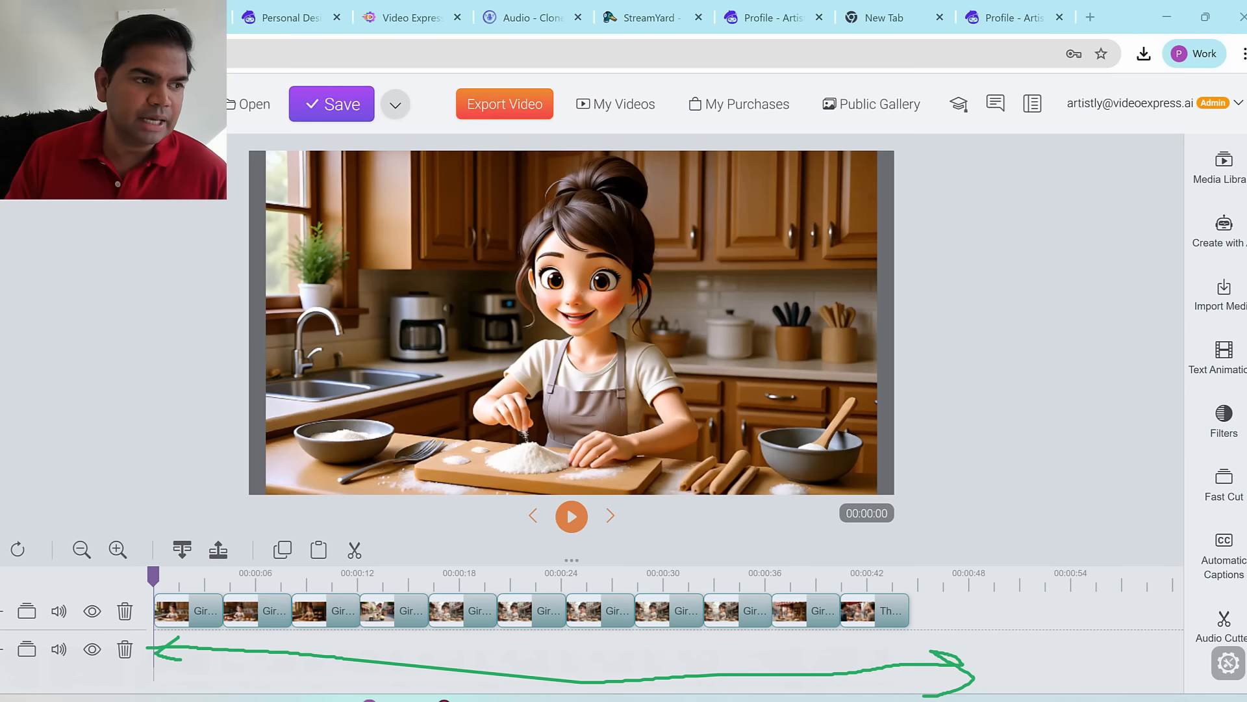
key(Escape)
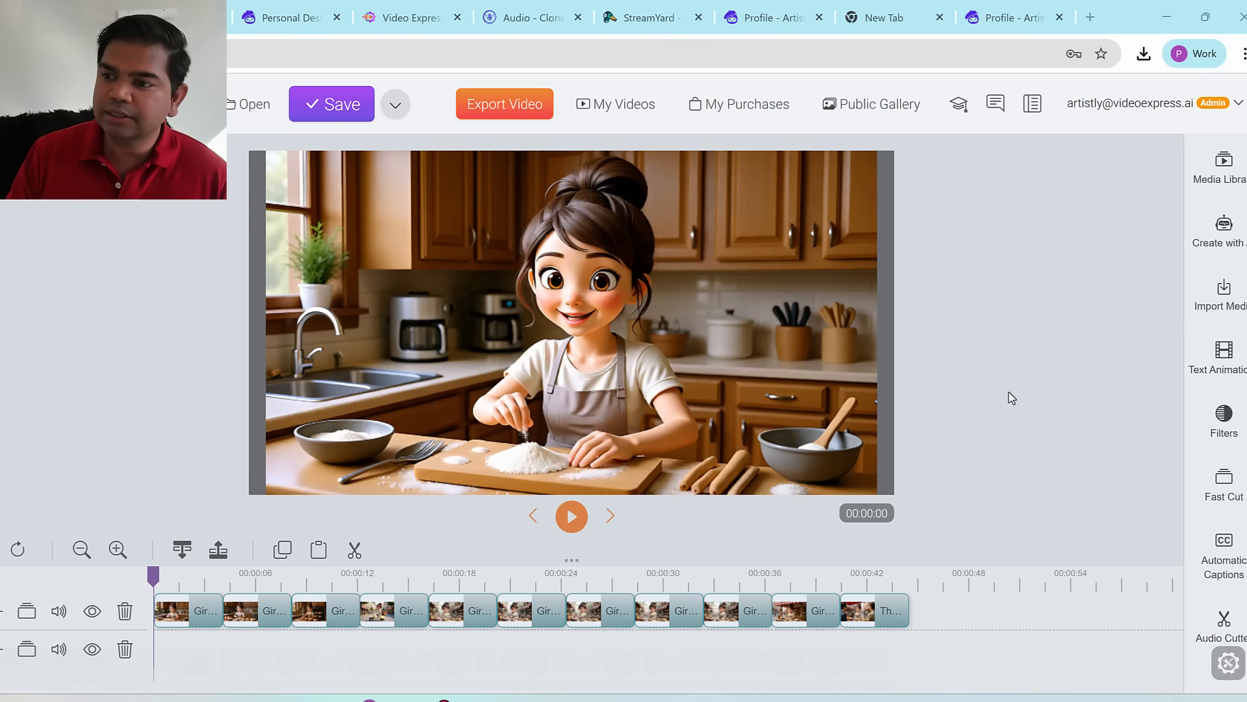
Step: Open the import from CloneVoice.ai and filter its files to Music to locate the baker girl song
click(1226, 297)
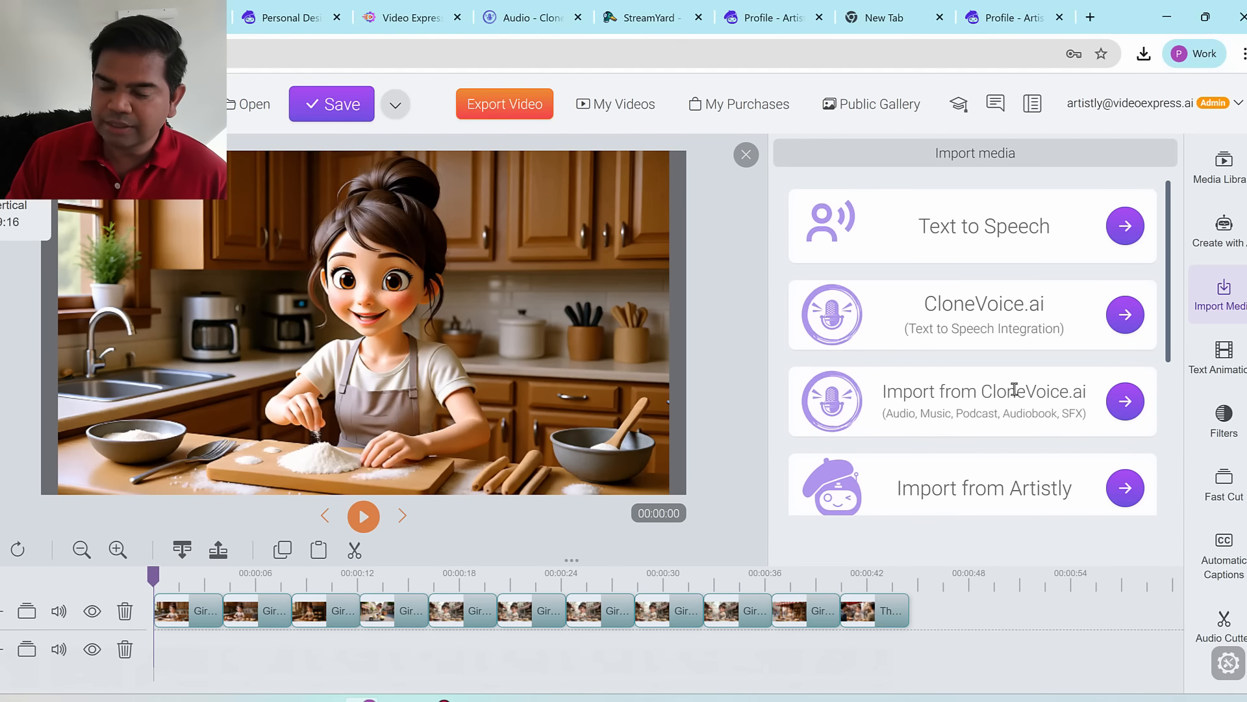
drag(887, 392, 994, 394)
triple_click(994, 394)
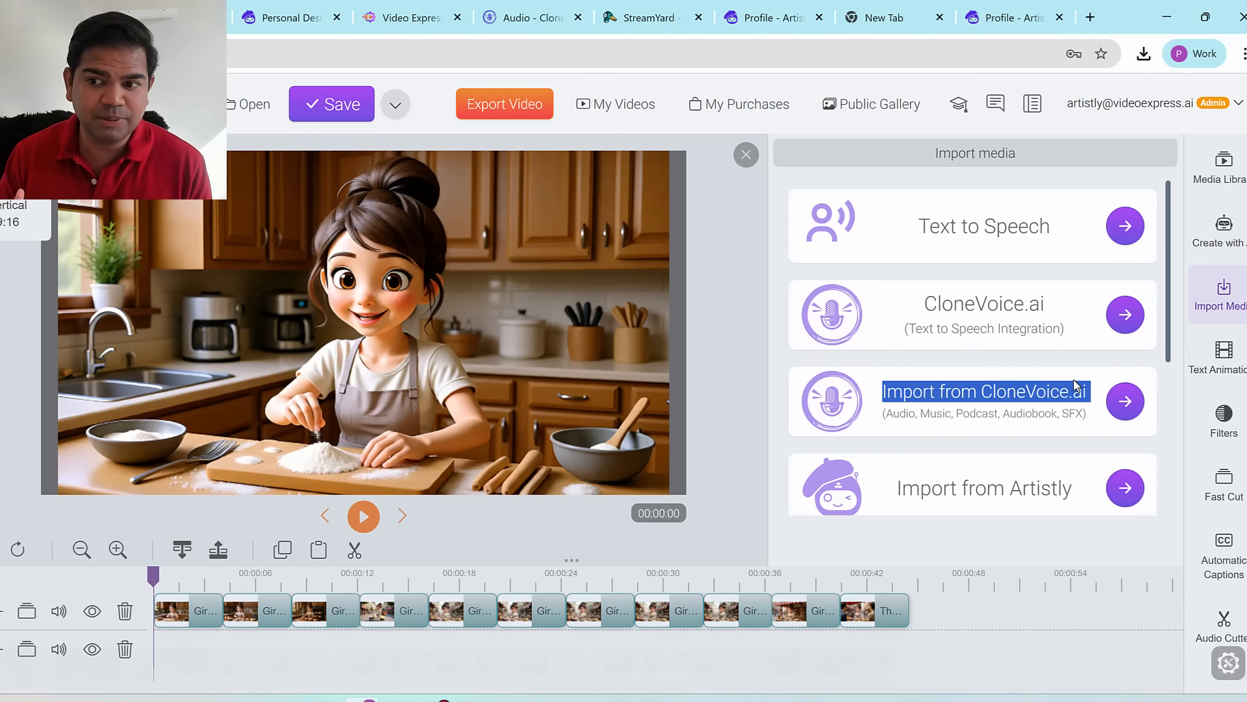
triple_click(1033, 392)
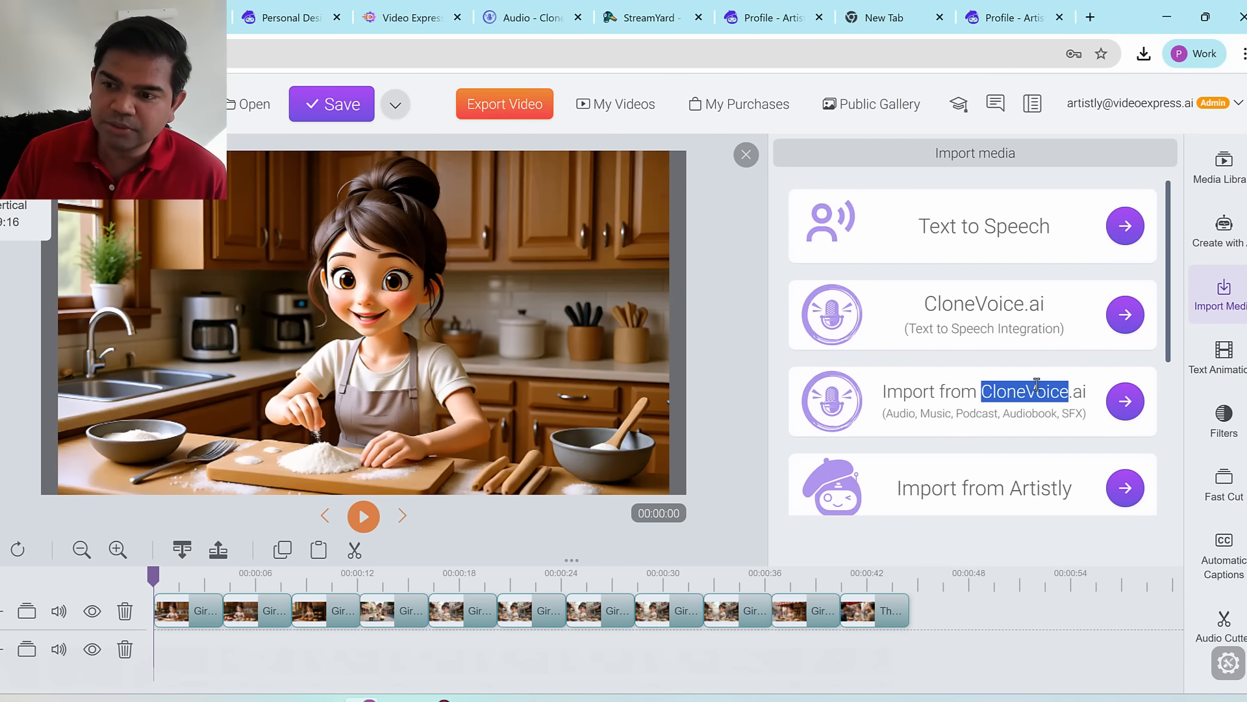
click(1125, 401)
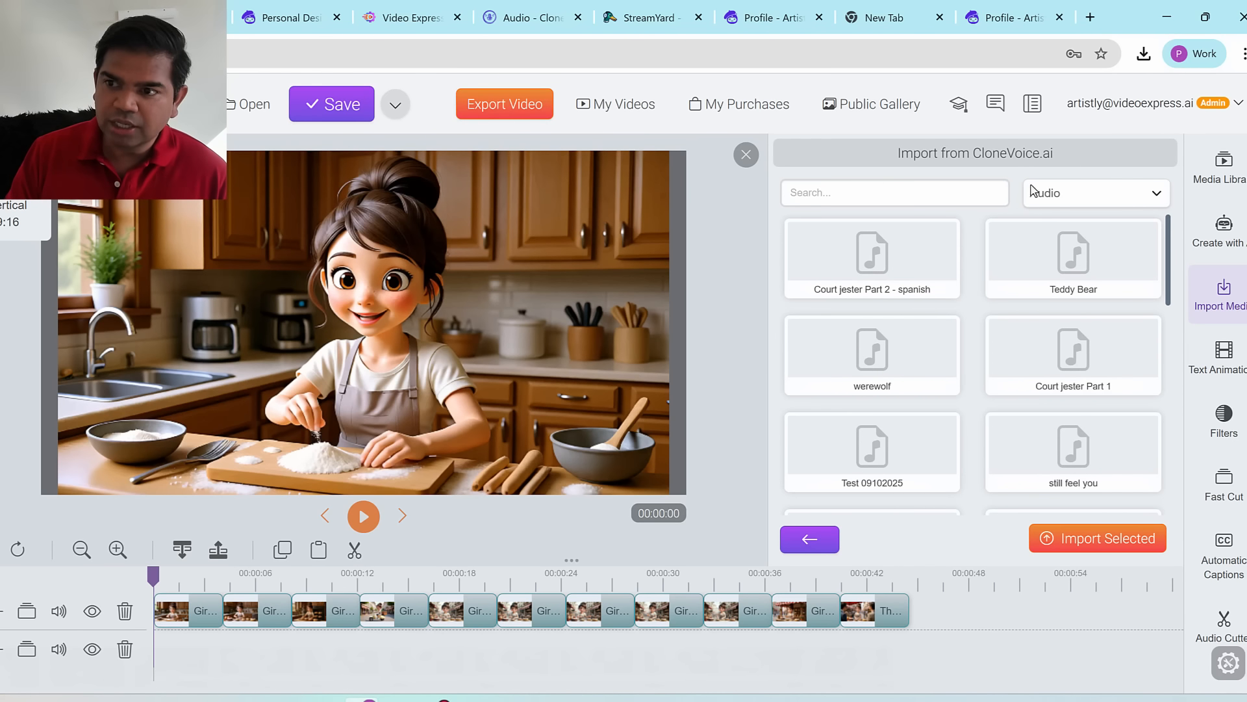
click(1057, 197)
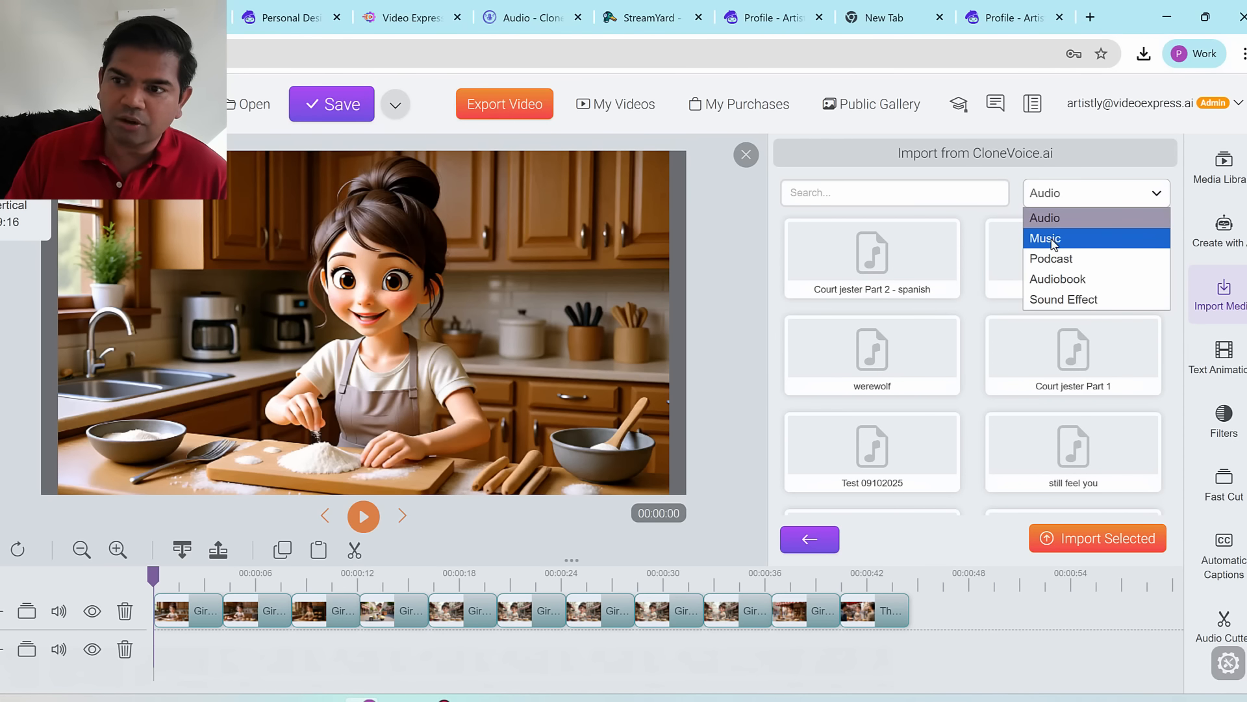
click(1048, 240)
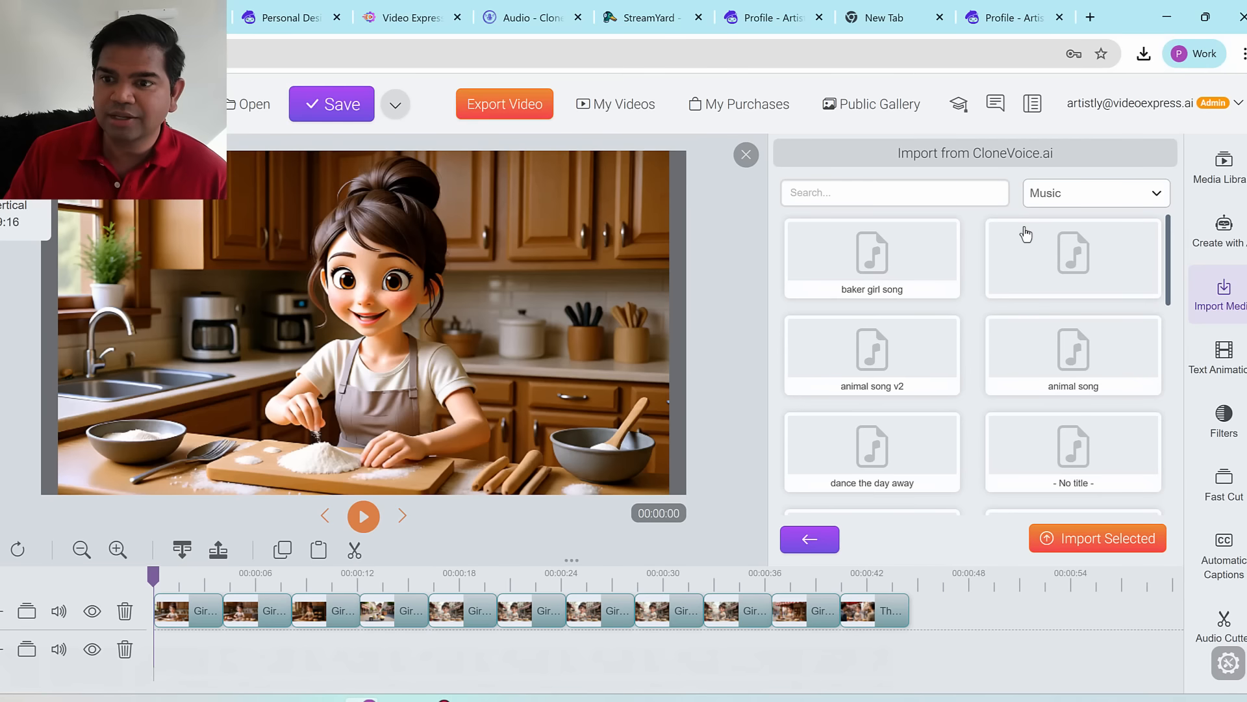
mouse_move(813, 302)
mouse_down()
mouse_move(857, 222)
mouse_move(833, 294)
mouse_up()
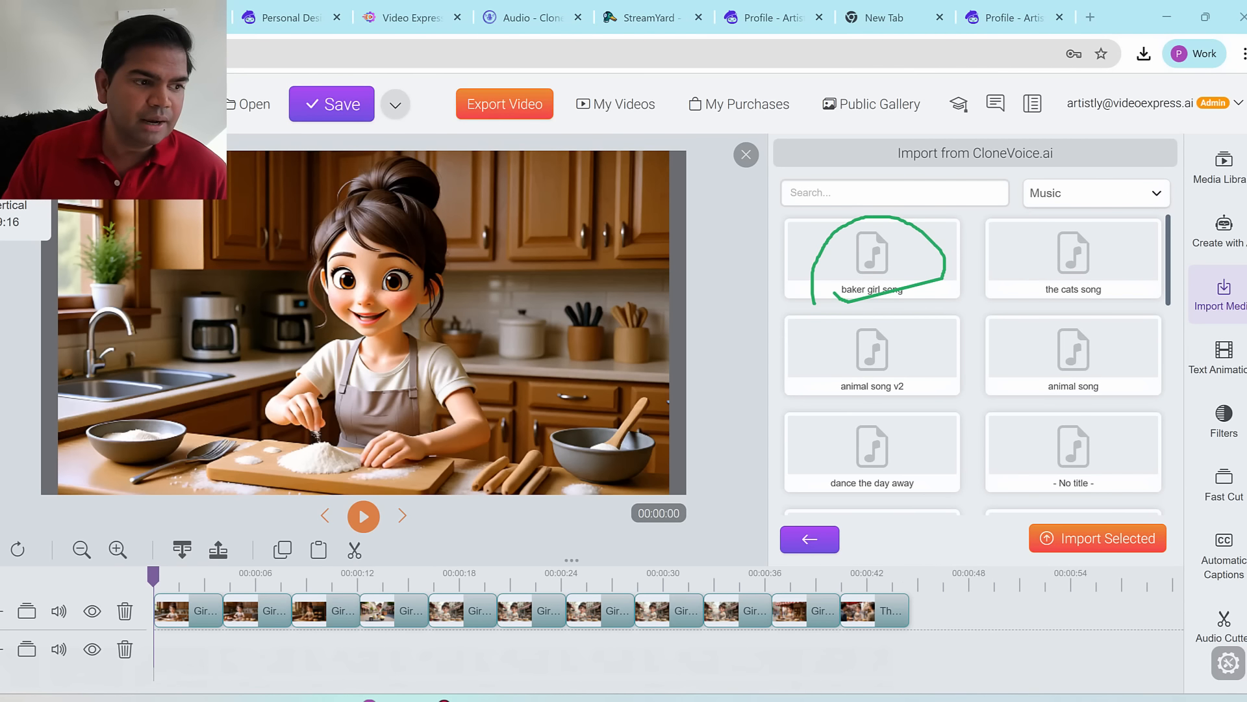
Step: Import the baker girl song from the CloneVoice.ai music files into the media library
key(Escape)
double_click(868, 269)
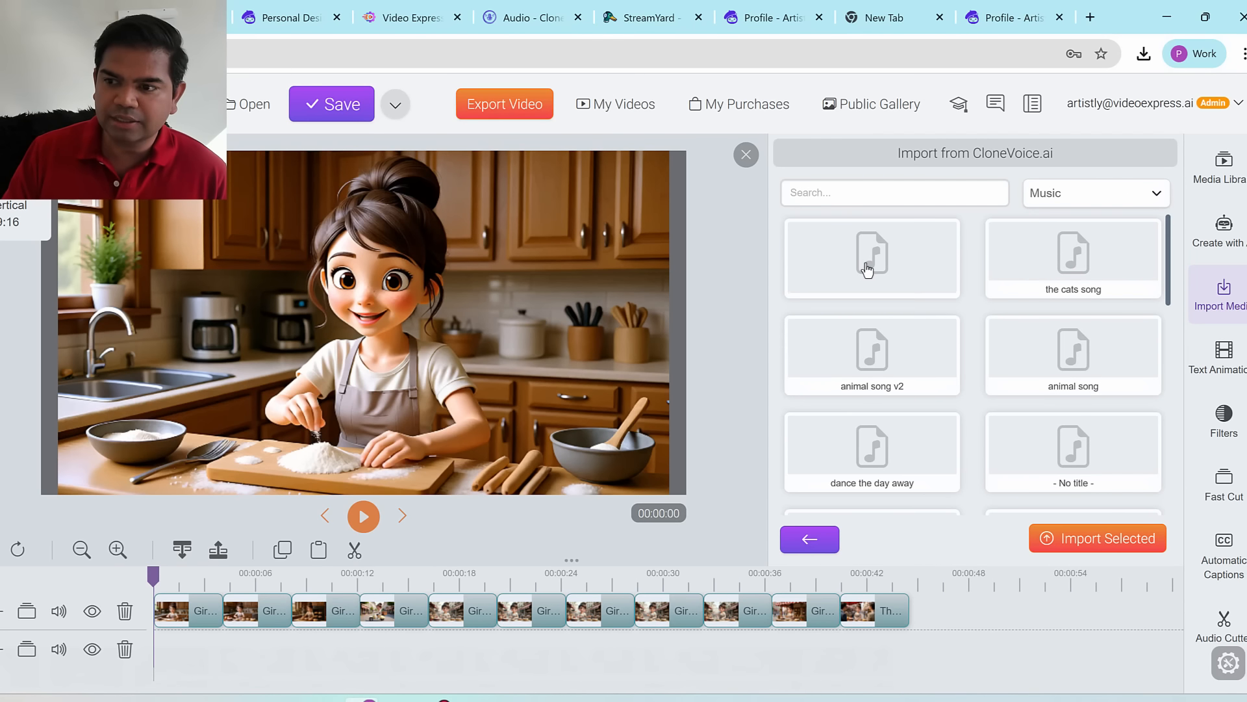
click(867, 270)
scroll(974, 364, down, 4)
click(1107, 547)
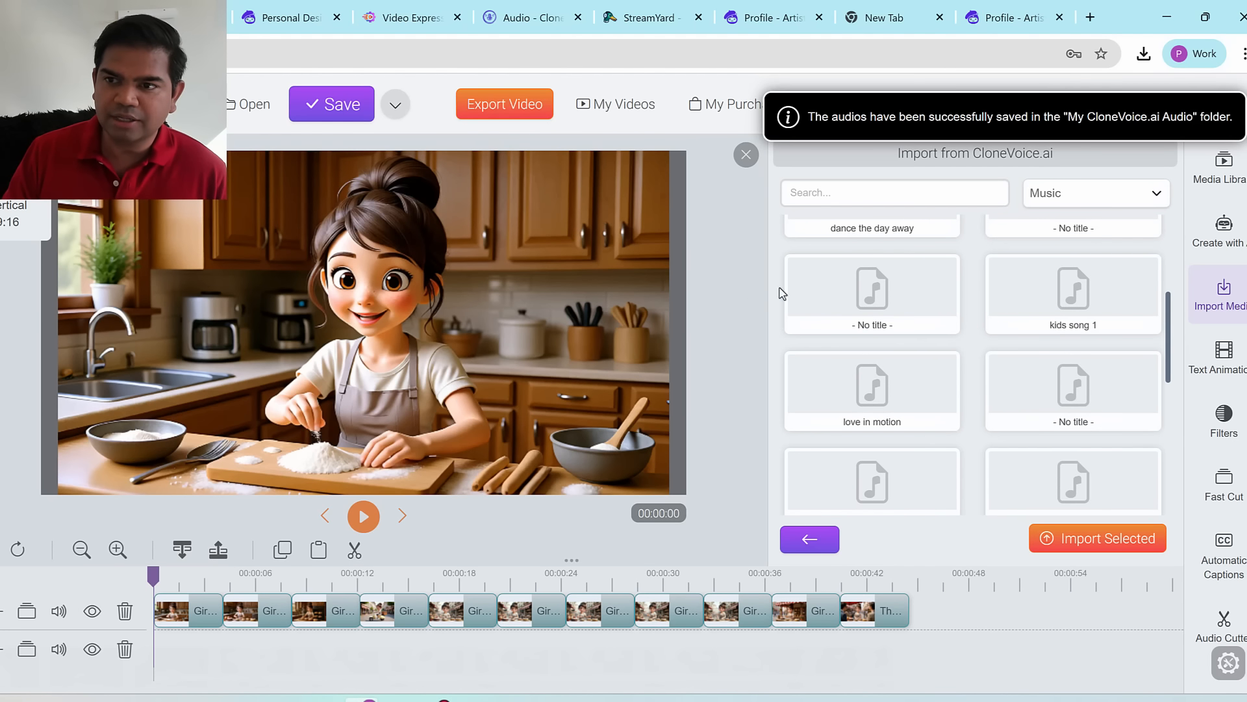
Step: Place the Baker girl song from the My CloneVoice.ai folder on the second timeline track and trim off its quiet opening
click(1224, 168)
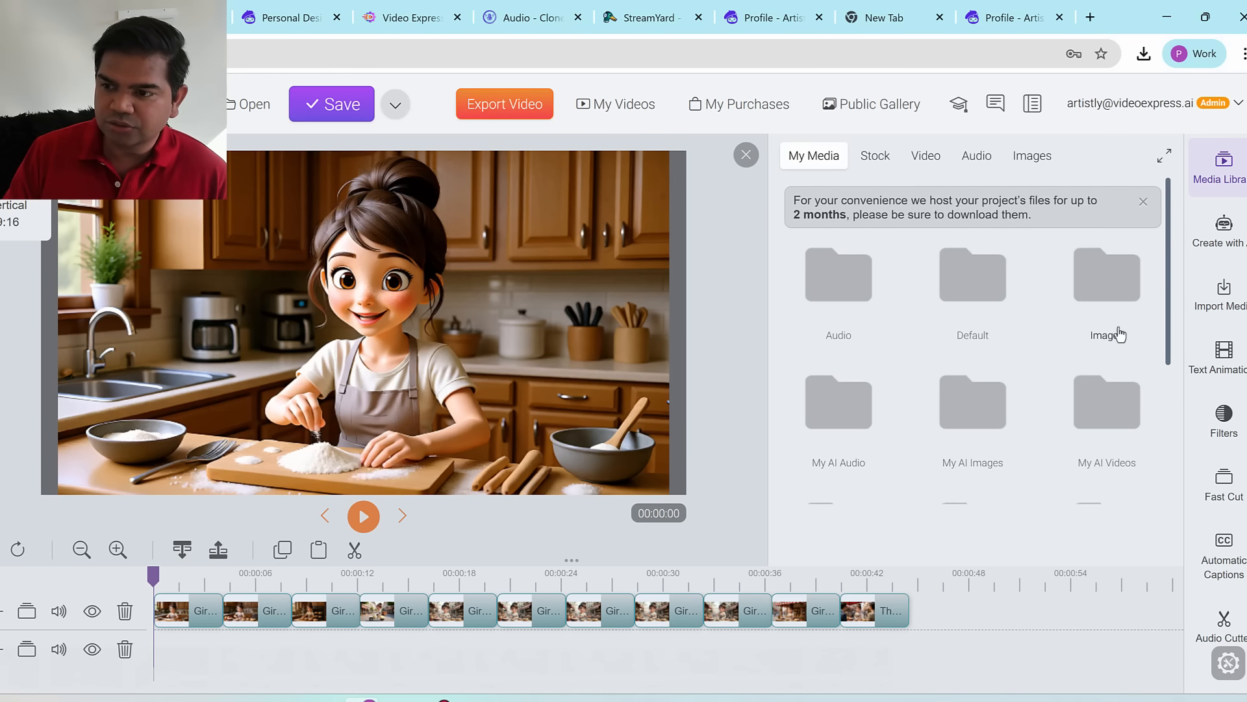
drag(1169, 353, 1172, 484)
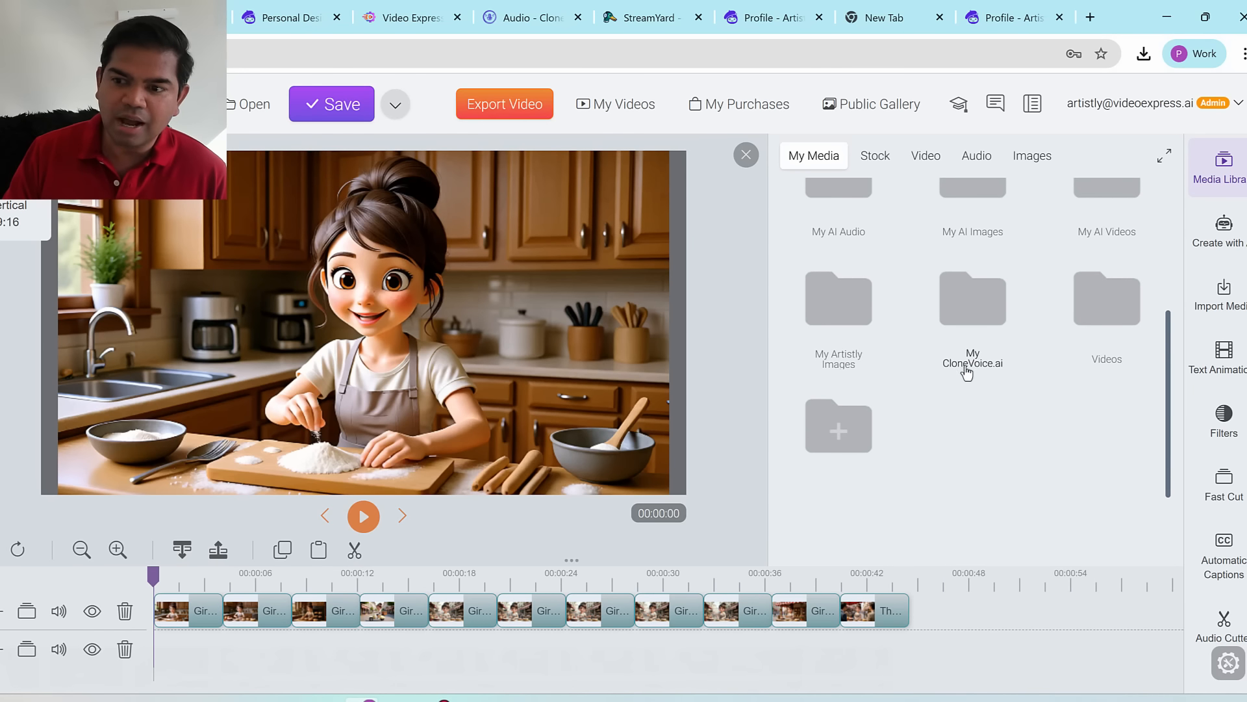
mouse_move(915, 383)
mouse_down()
mouse_move(899, 334)
mouse_move(934, 377)
mouse_up()
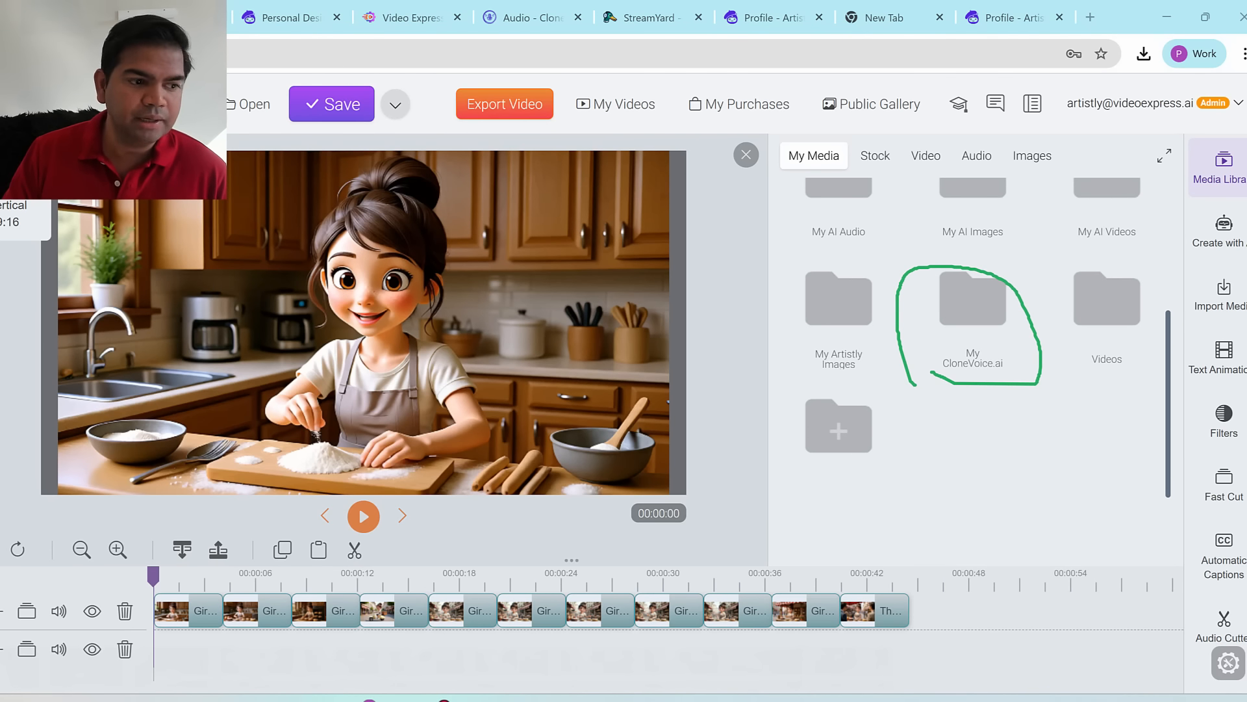
click(973, 299)
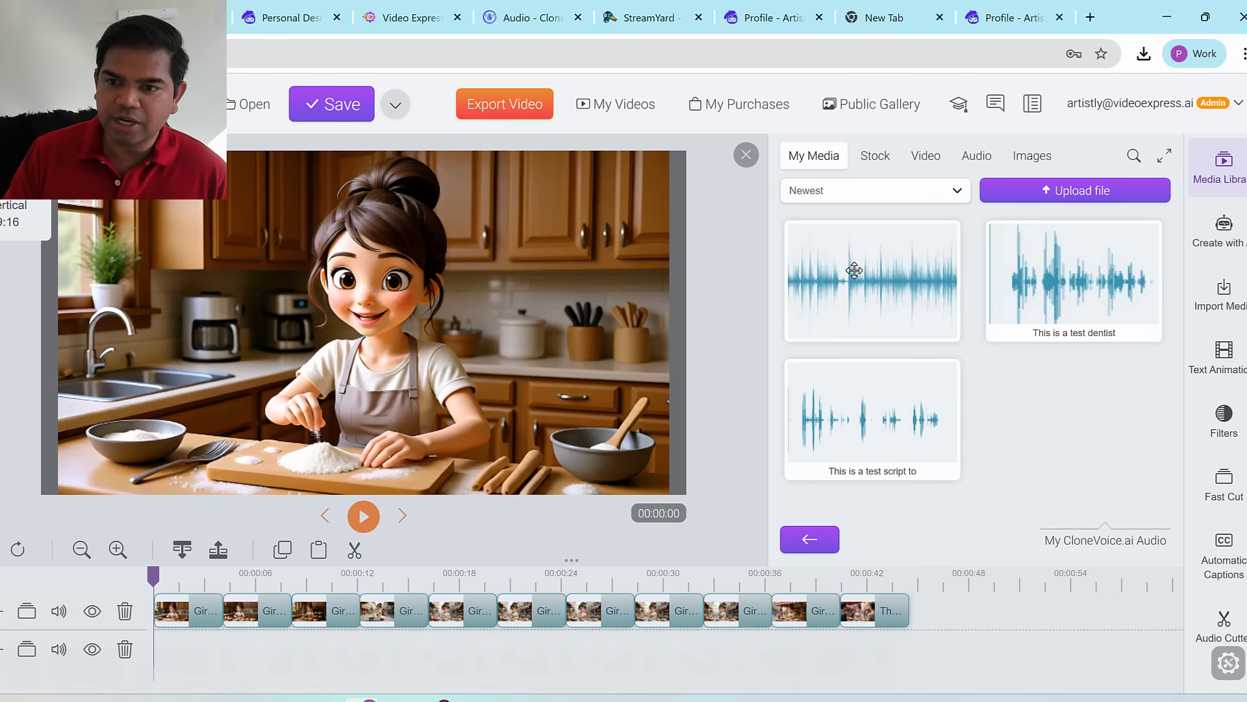
drag(854, 270, 214, 649)
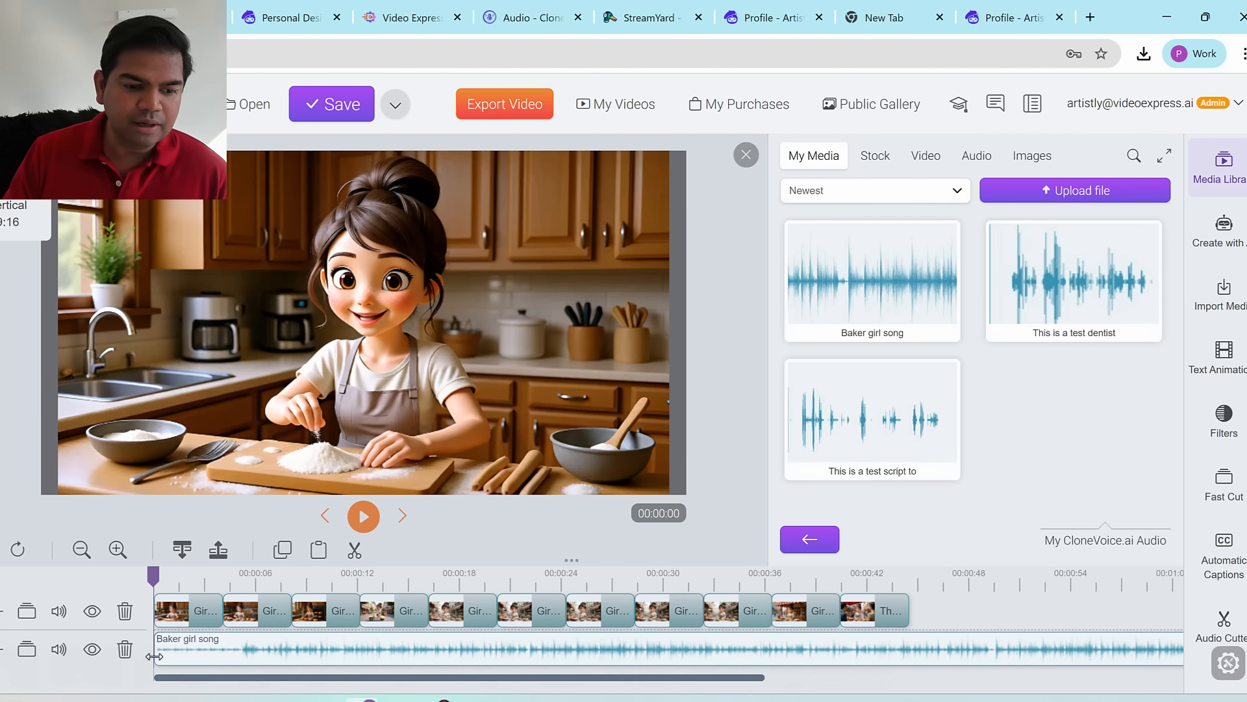
drag(155, 651, 239, 650)
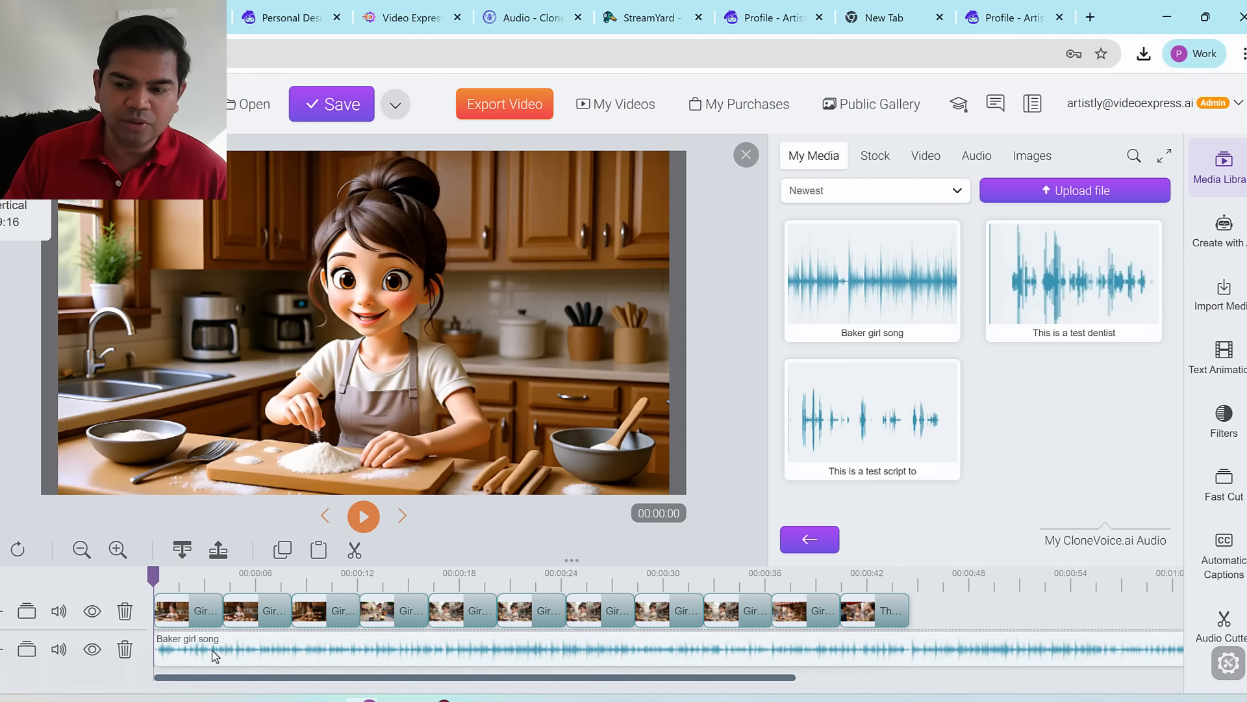
right_click(196, 611)
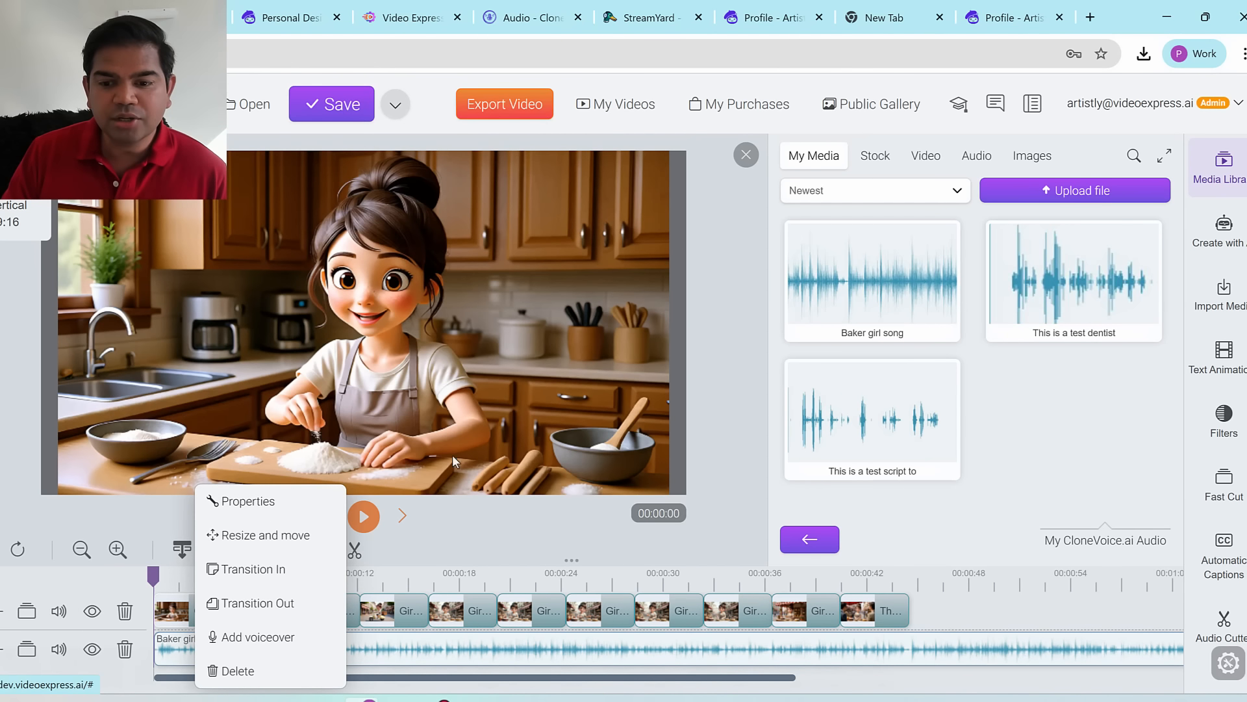
click(586, 535)
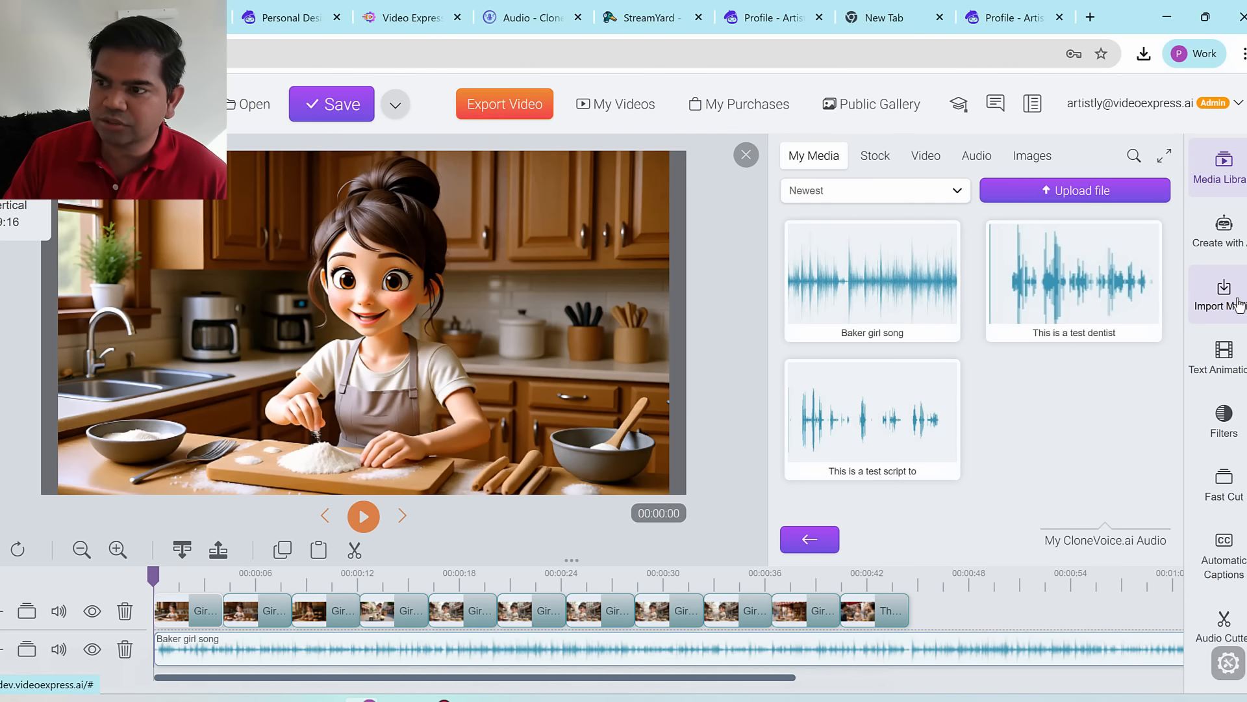
click(1232, 186)
click(1231, 182)
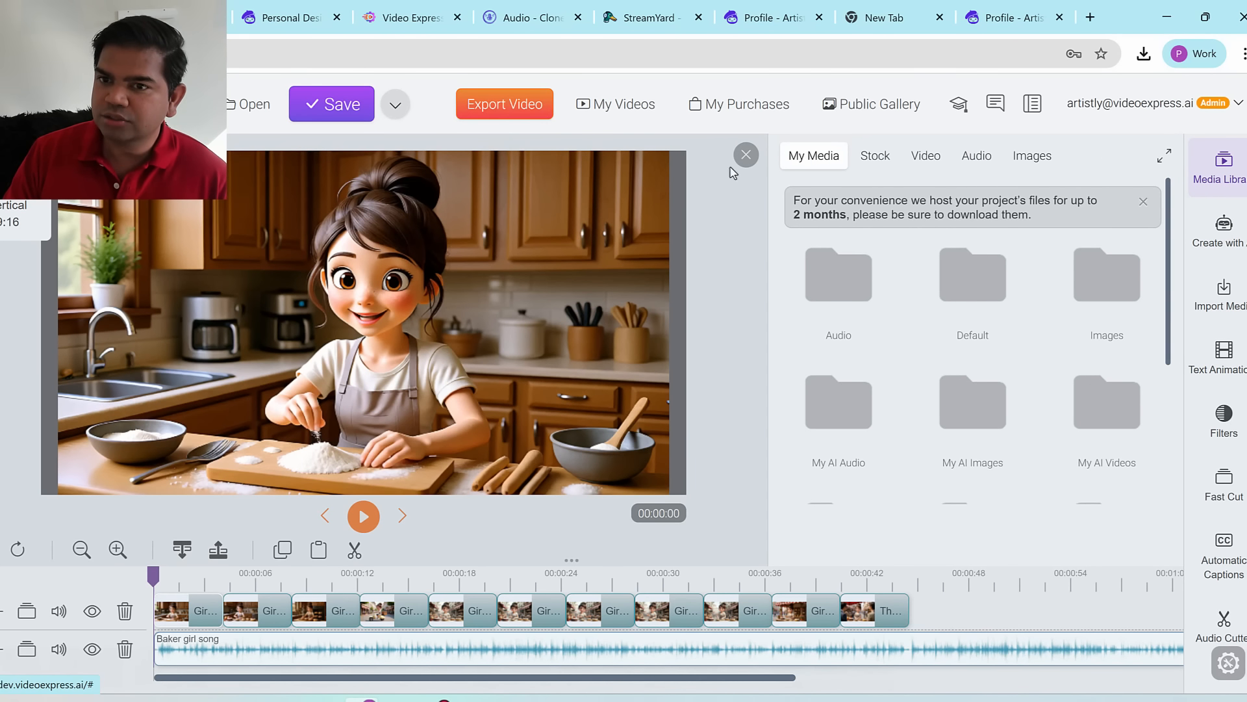
click(745, 154)
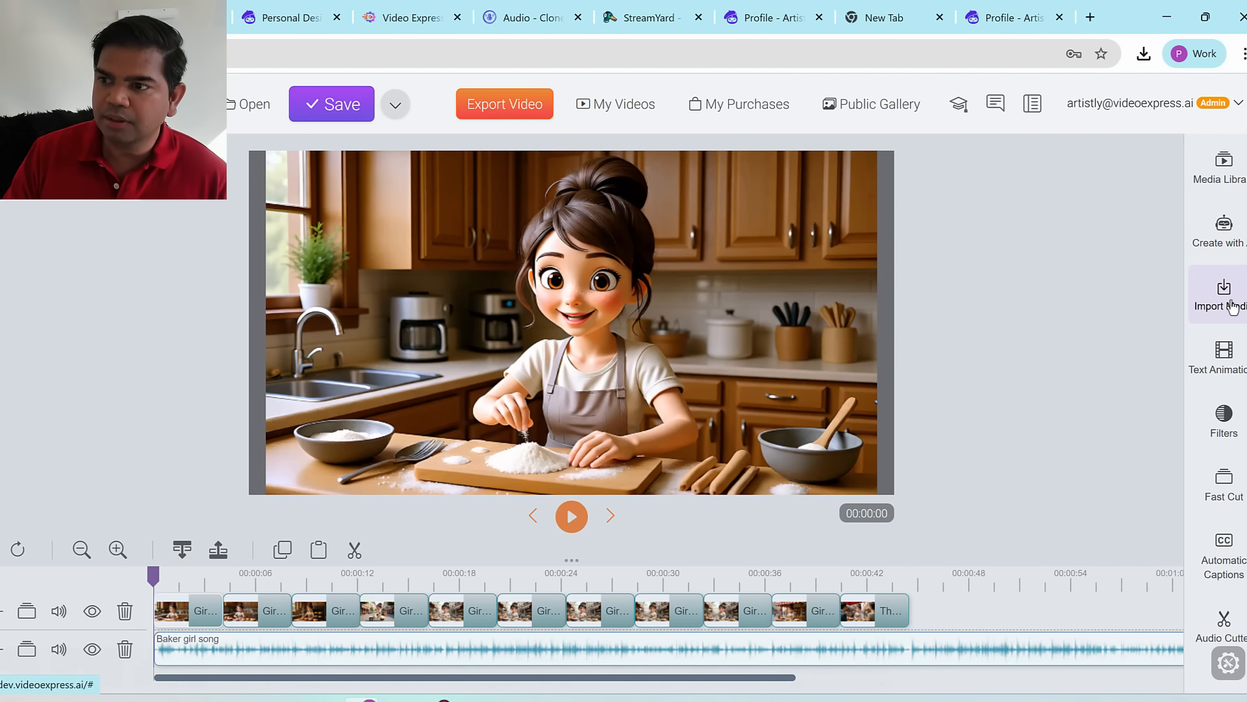
Step: Start an AI Image To Video creation with the image of the baker girl and cakes at the street market
click(1223, 229)
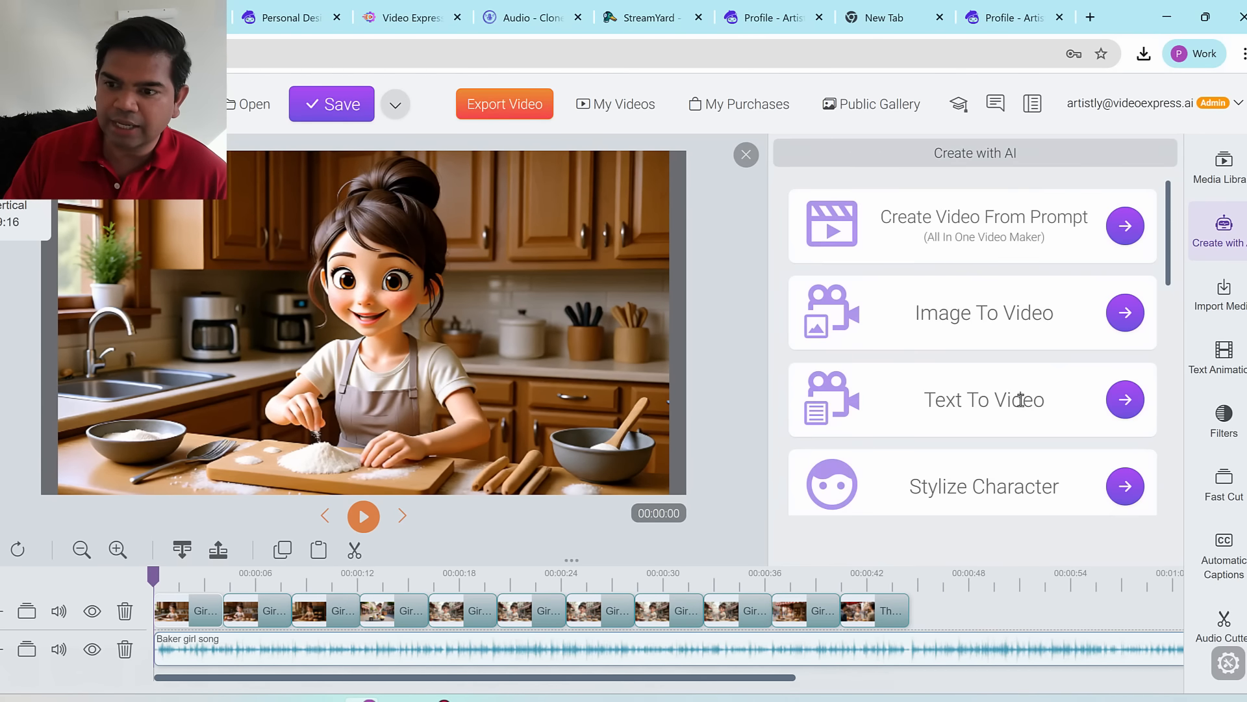
drag(920, 313, 1077, 314)
click(1125, 313)
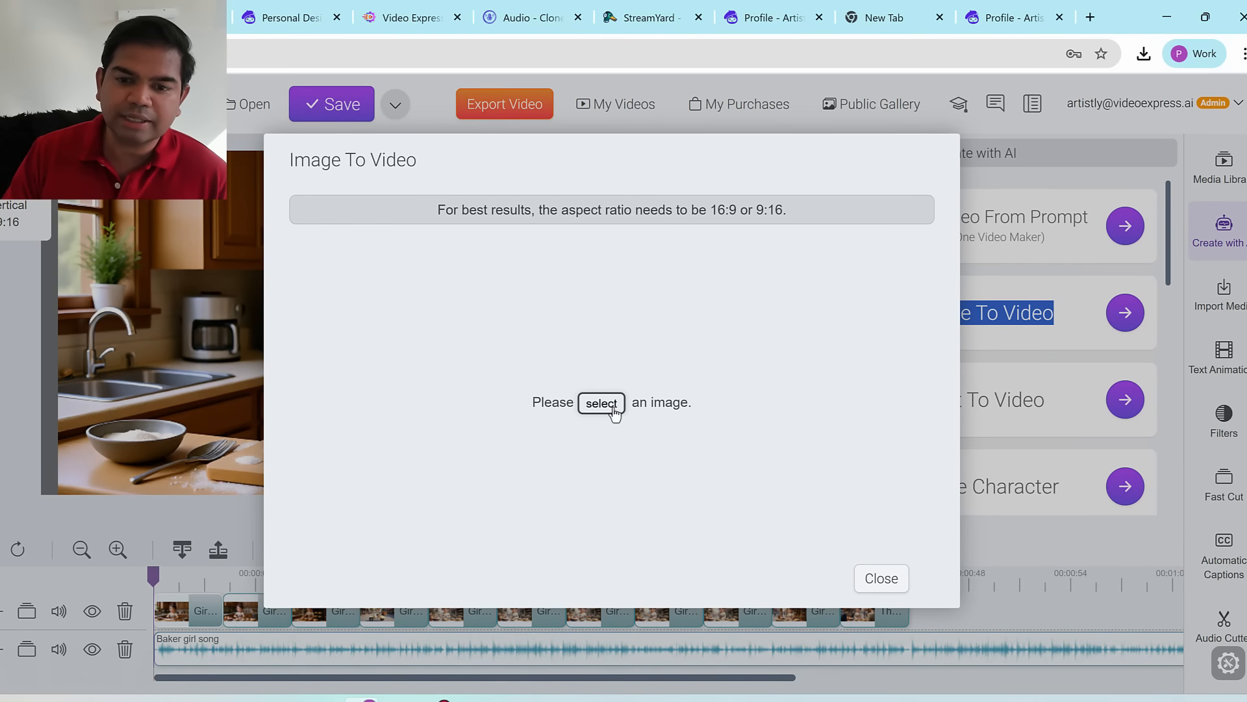
click(610, 404)
click(622, 436)
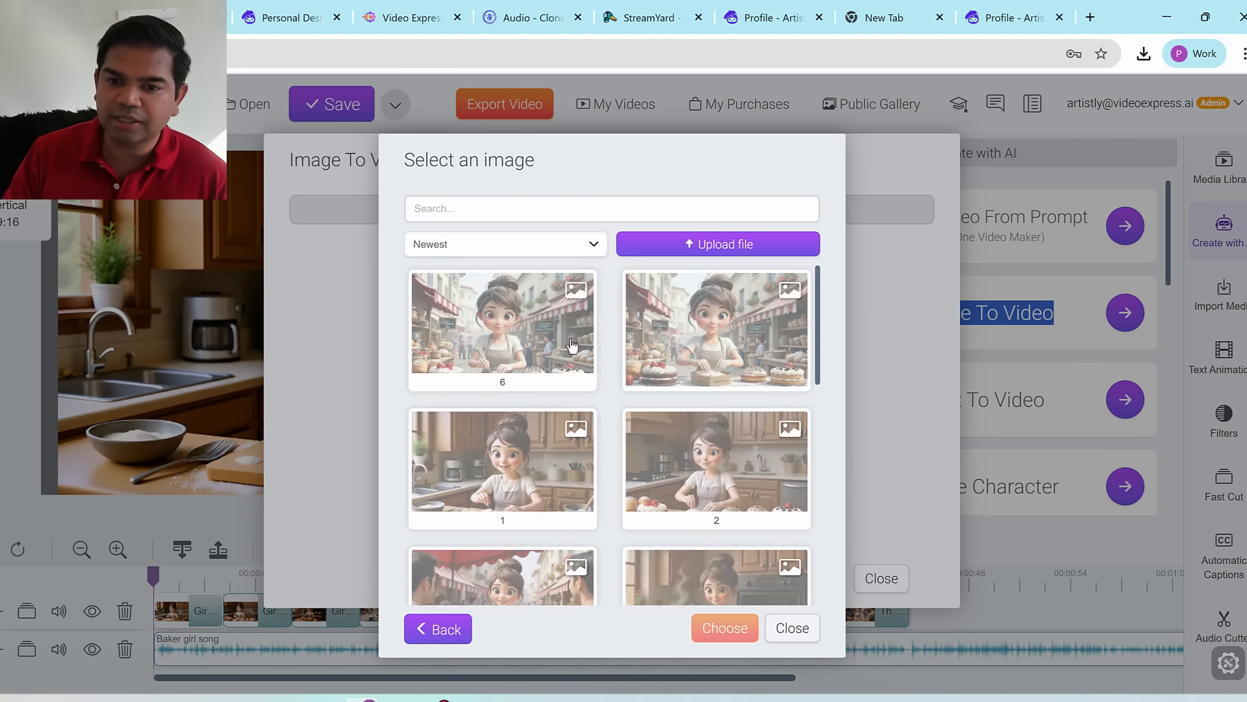
click(578, 386)
click(725, 627)
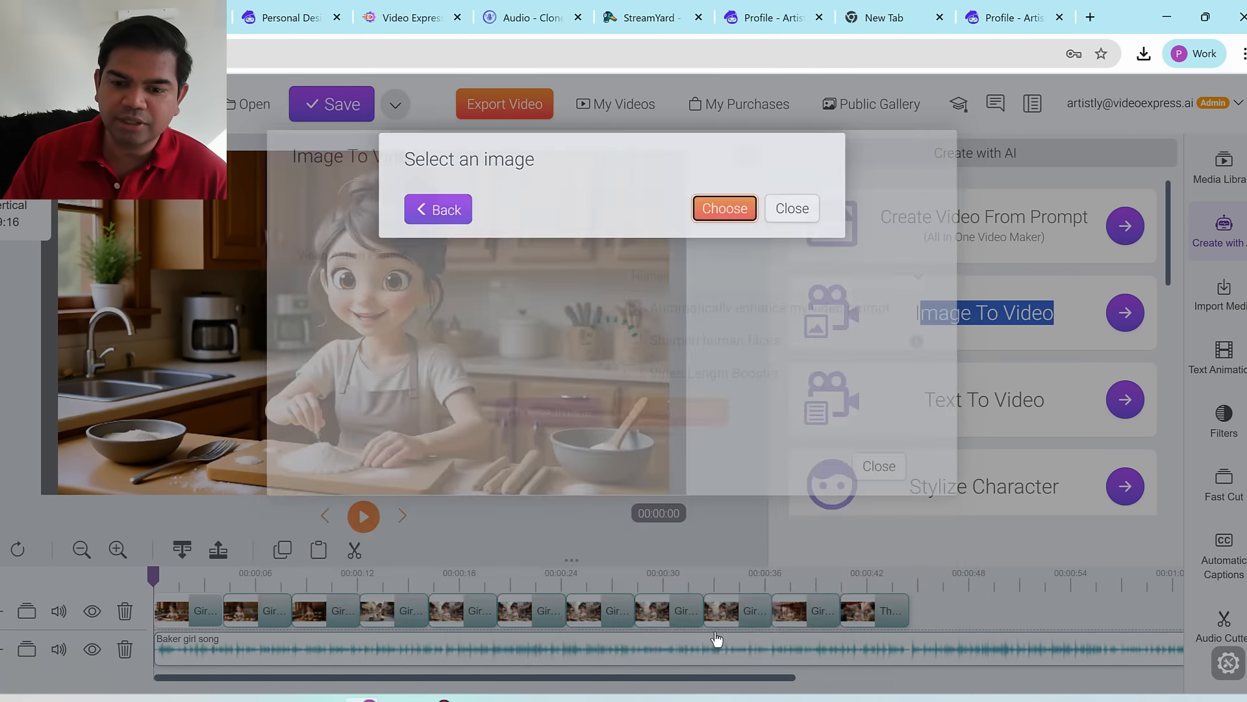
Step: Set the video style to 3D, enable Video Length Booster, and close Image To Video without creating the clip
click(639, 476)
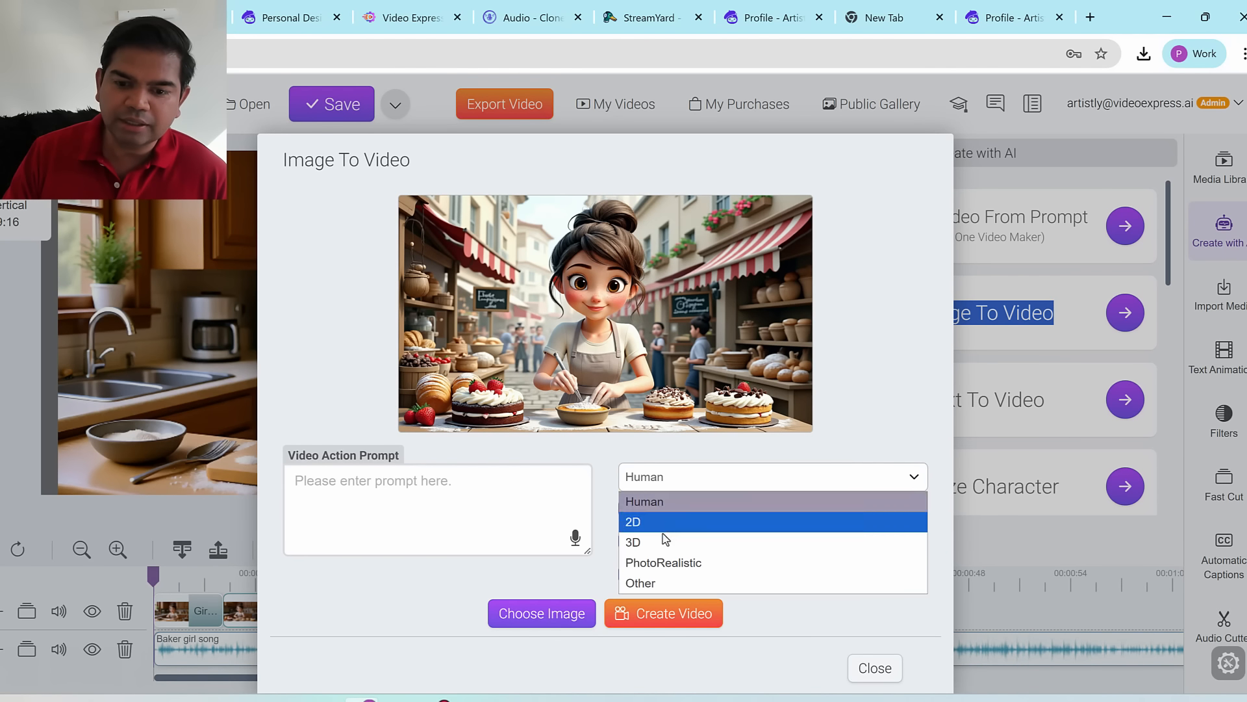
click(642, 540)
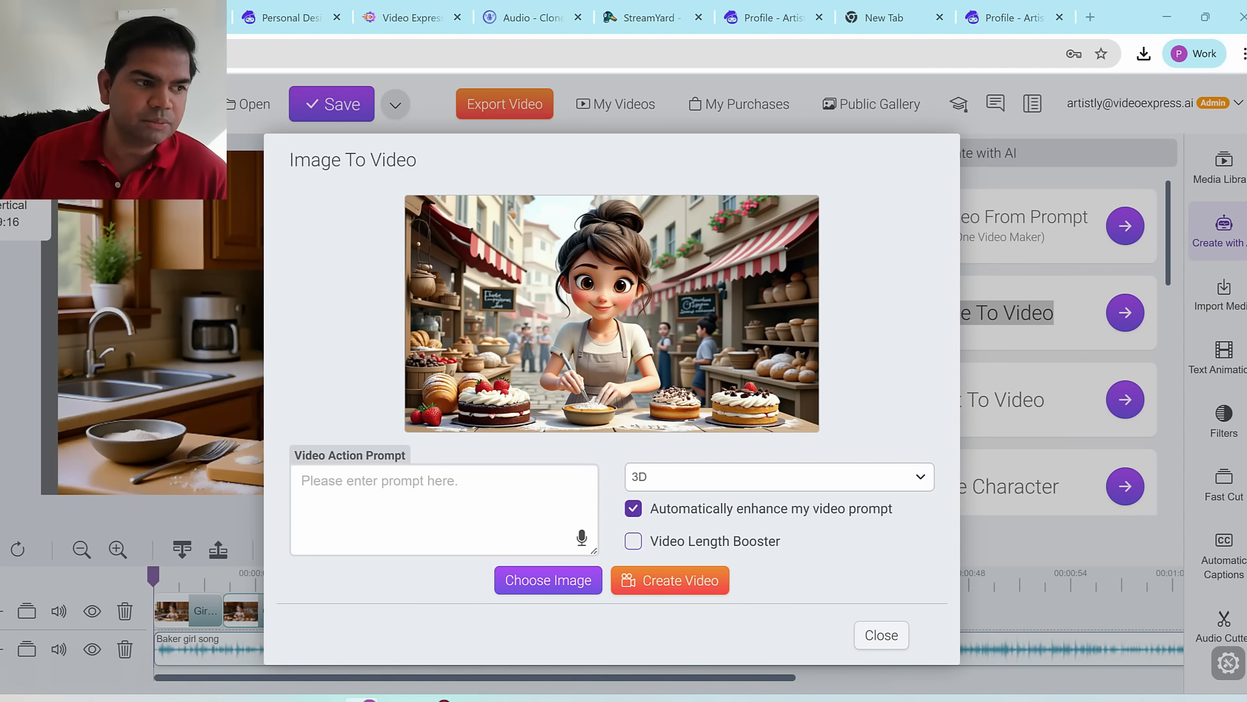
mouse_move(663, 528)
mouse_down()
mouse_move(604, 559)
mouse_move(720, 563)
mouse_move(780, 537)
mouse_up()
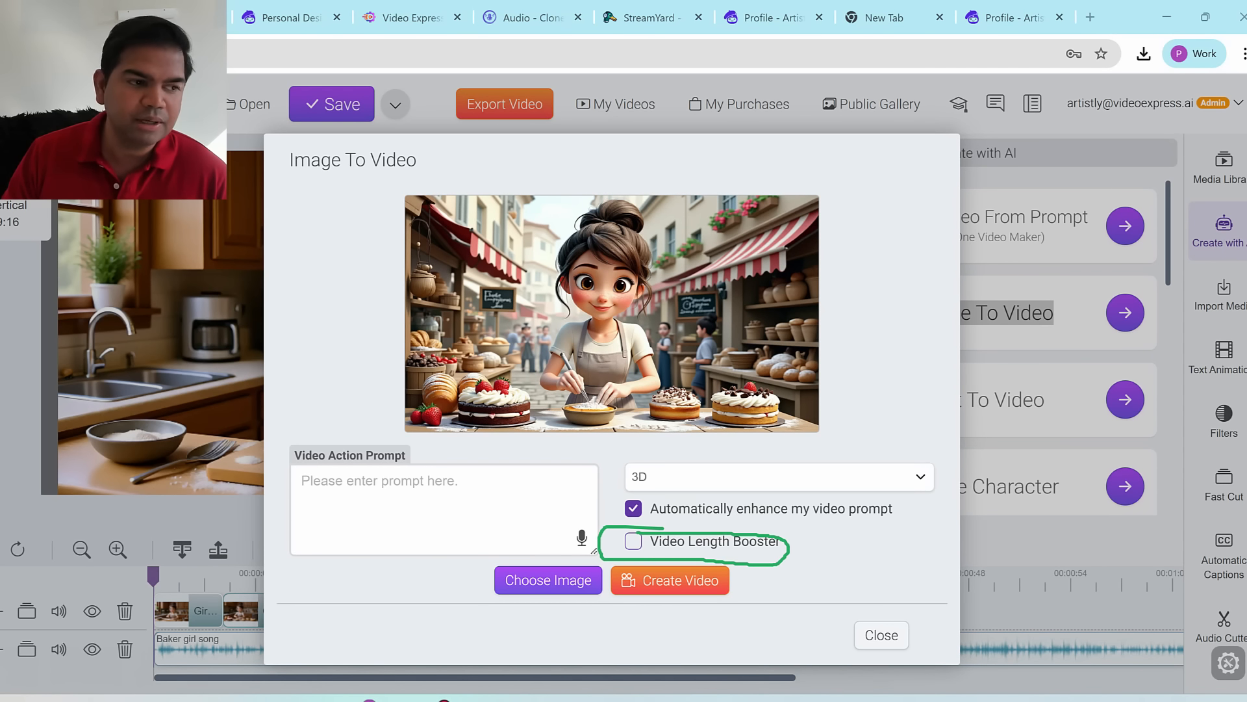
key(Escape)
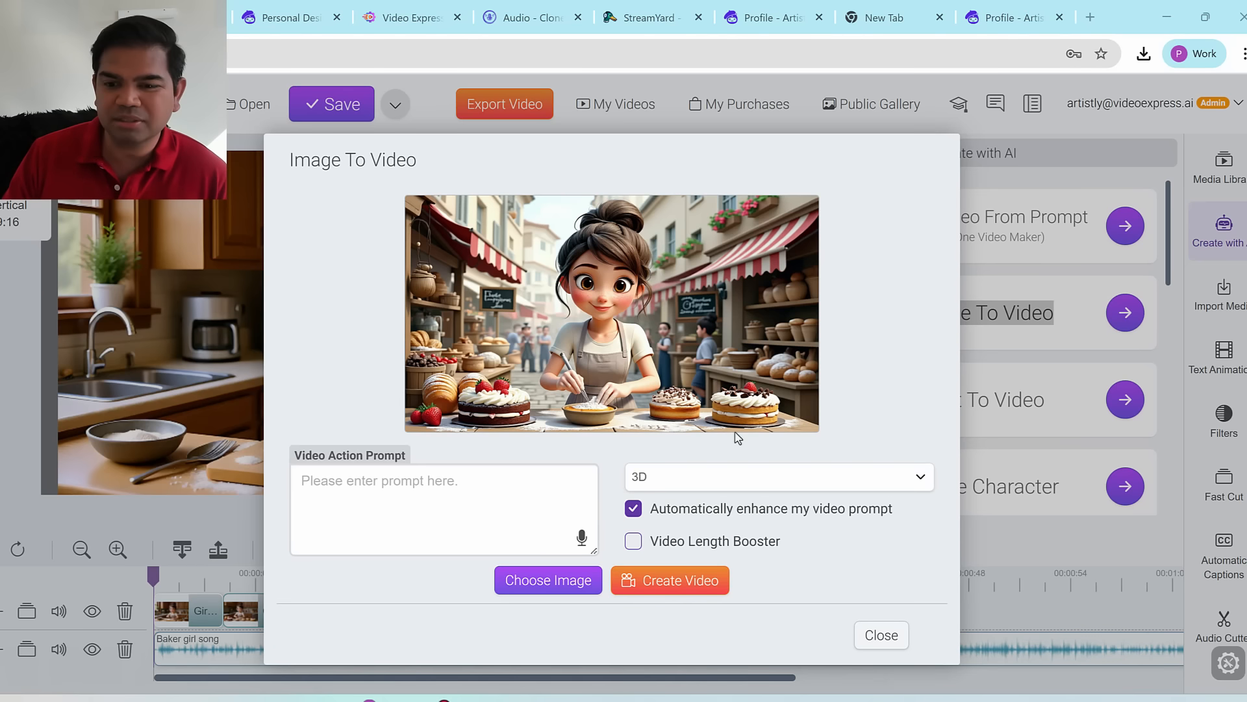
click(631, 542)
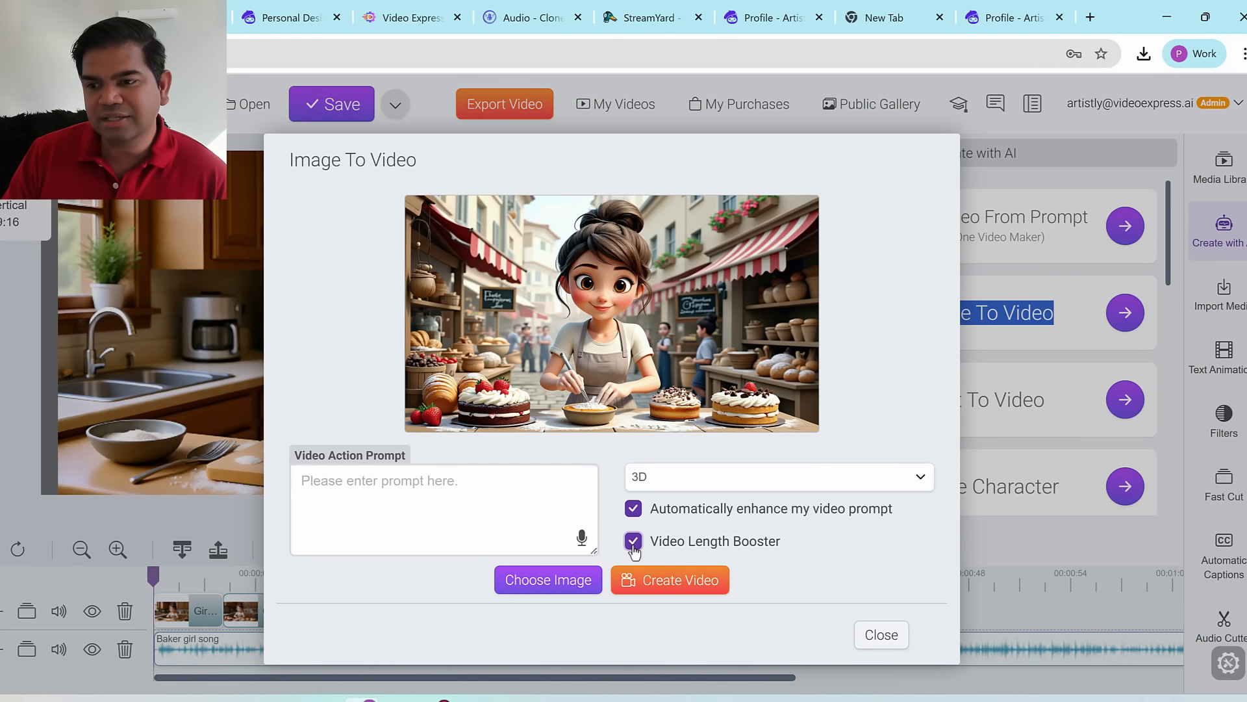
click(539, 504)
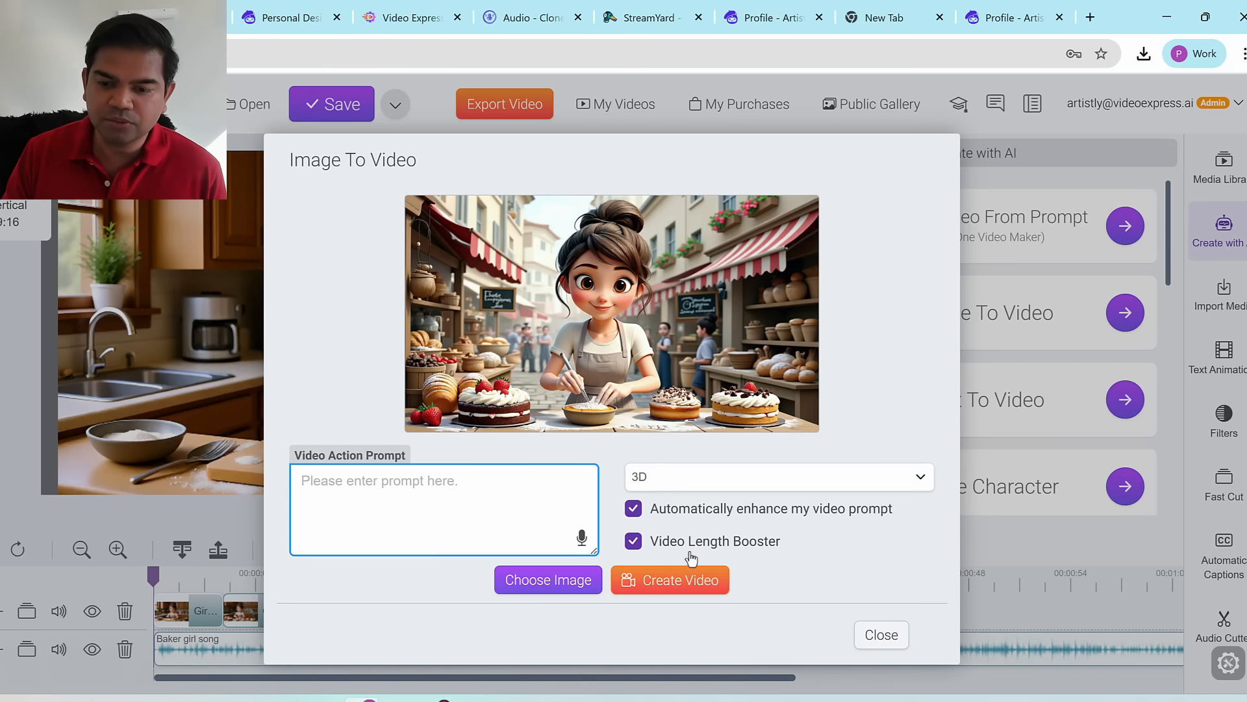
click(800, 540)
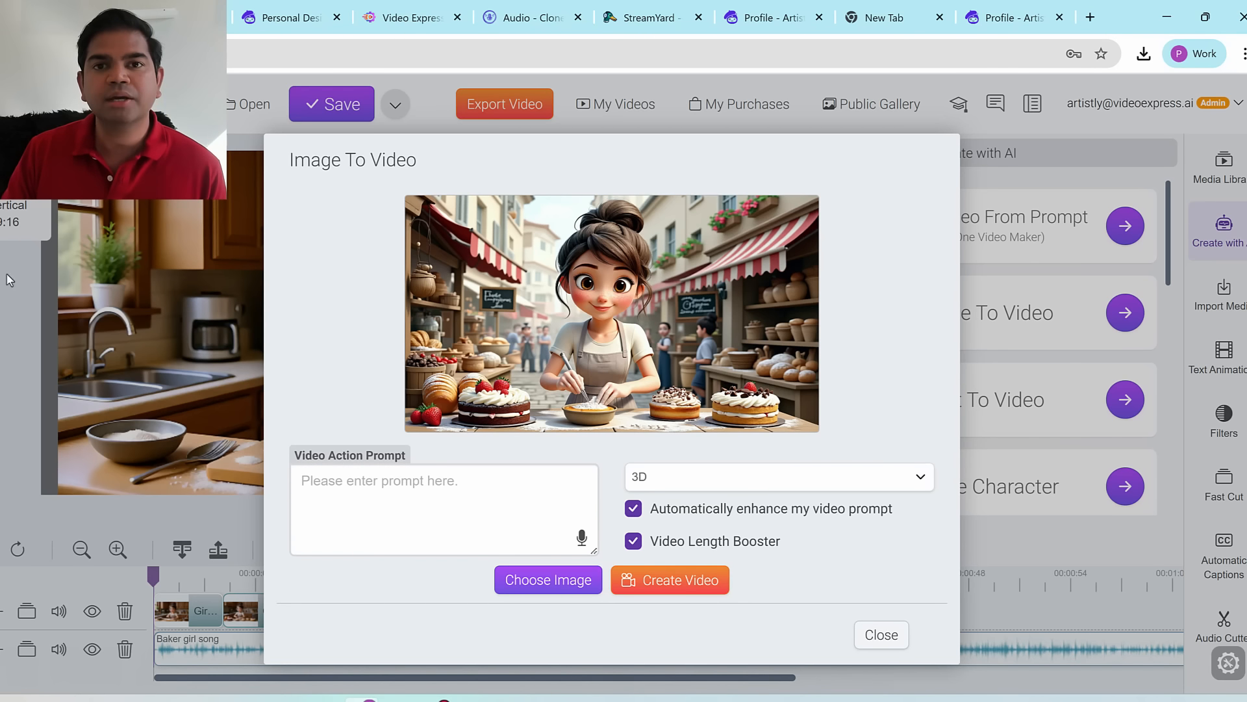
click(899, 630)
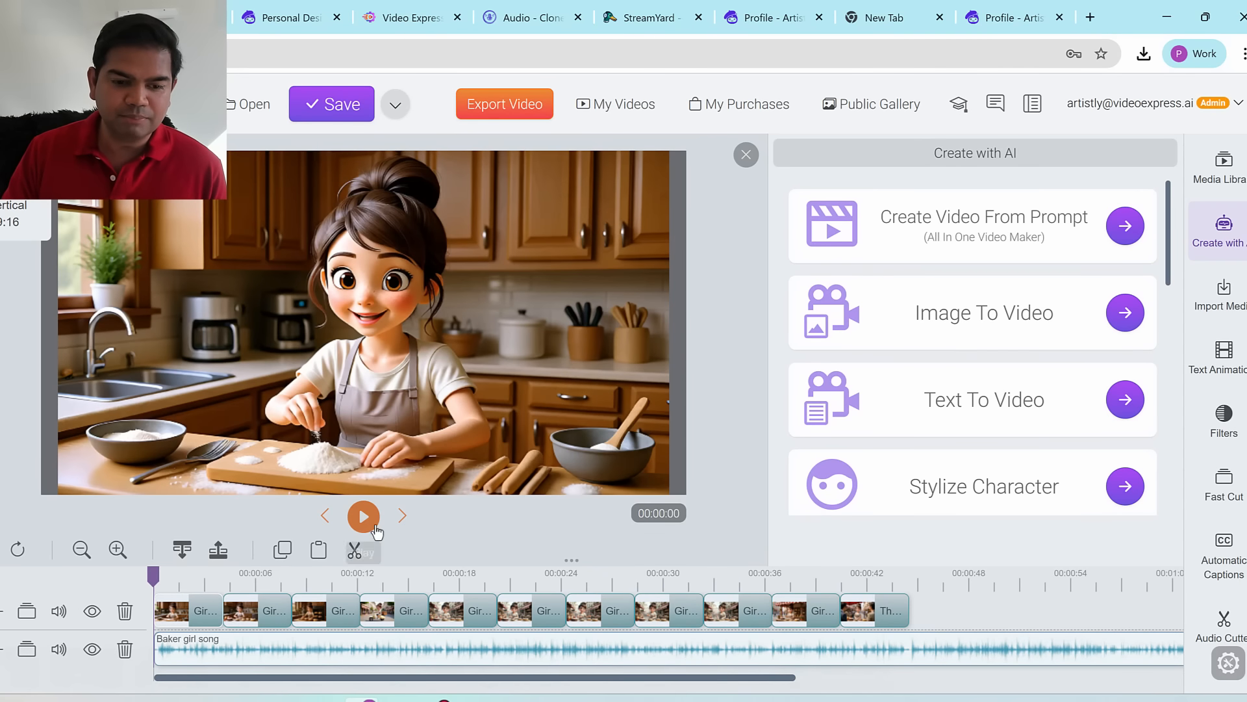
Step: Play the opening scenes with the song, pause in the second clip, and close the Create with AI options
click(363, 517)
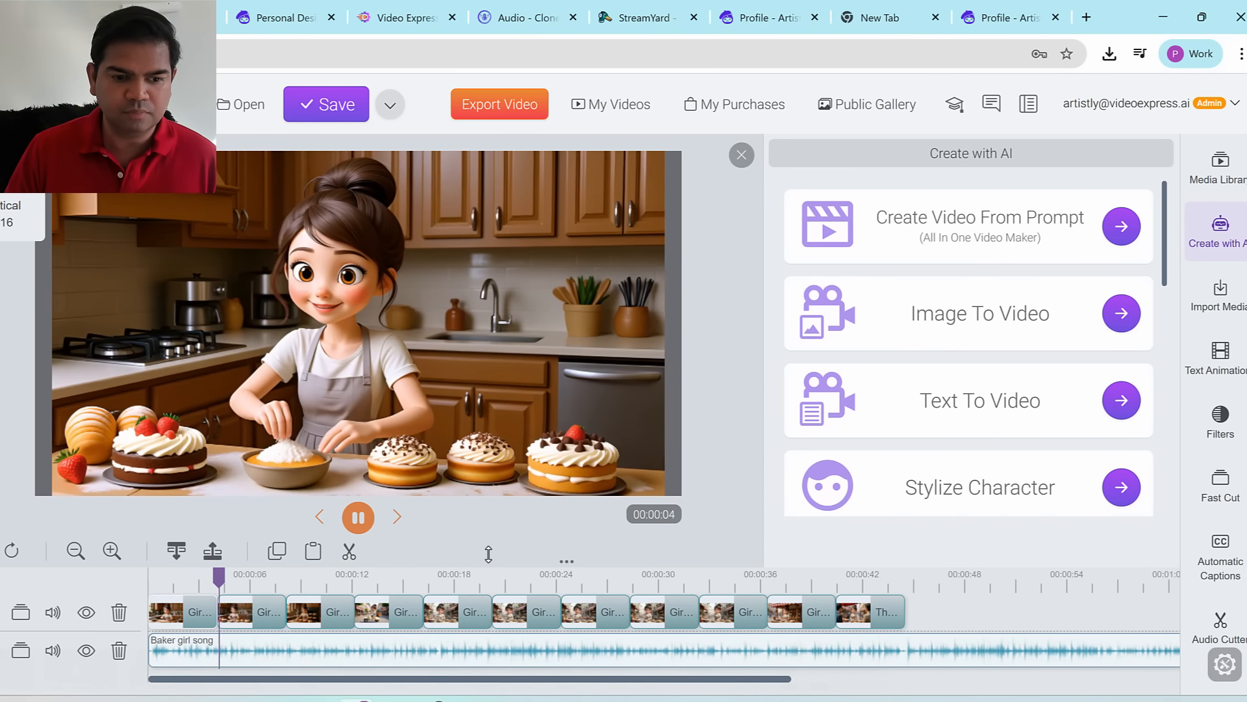
click(359, 520)
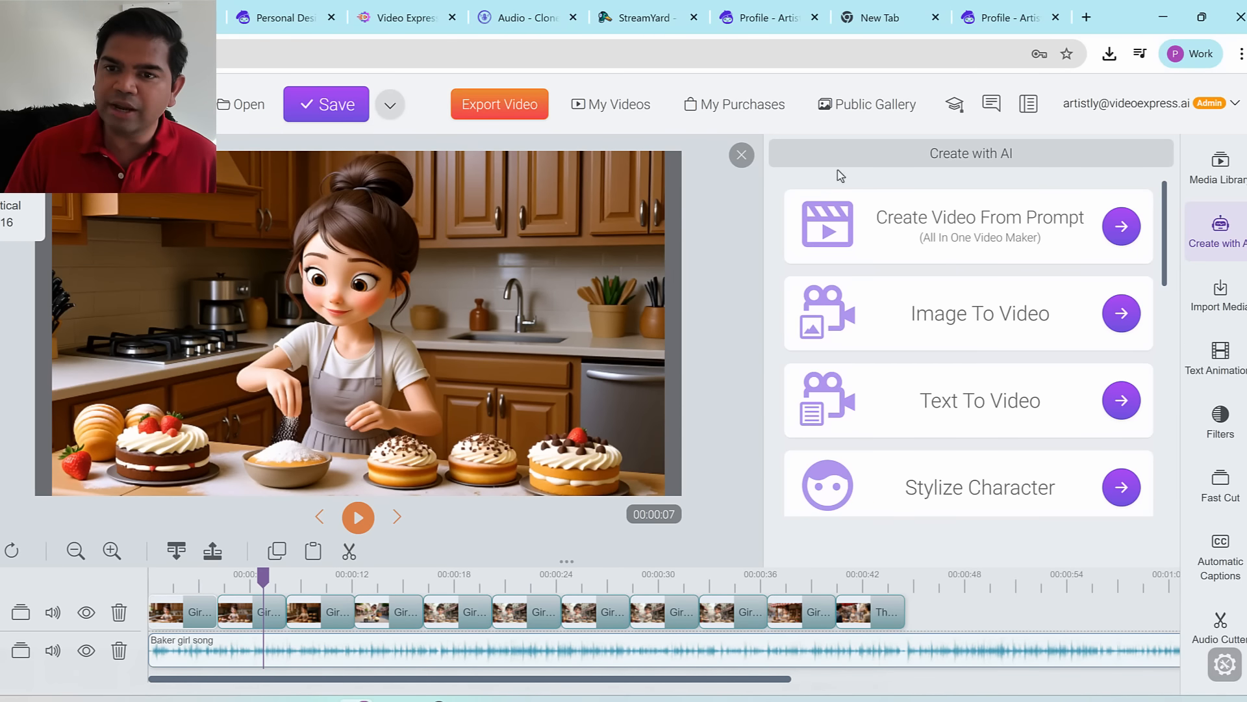
click(741, 155)
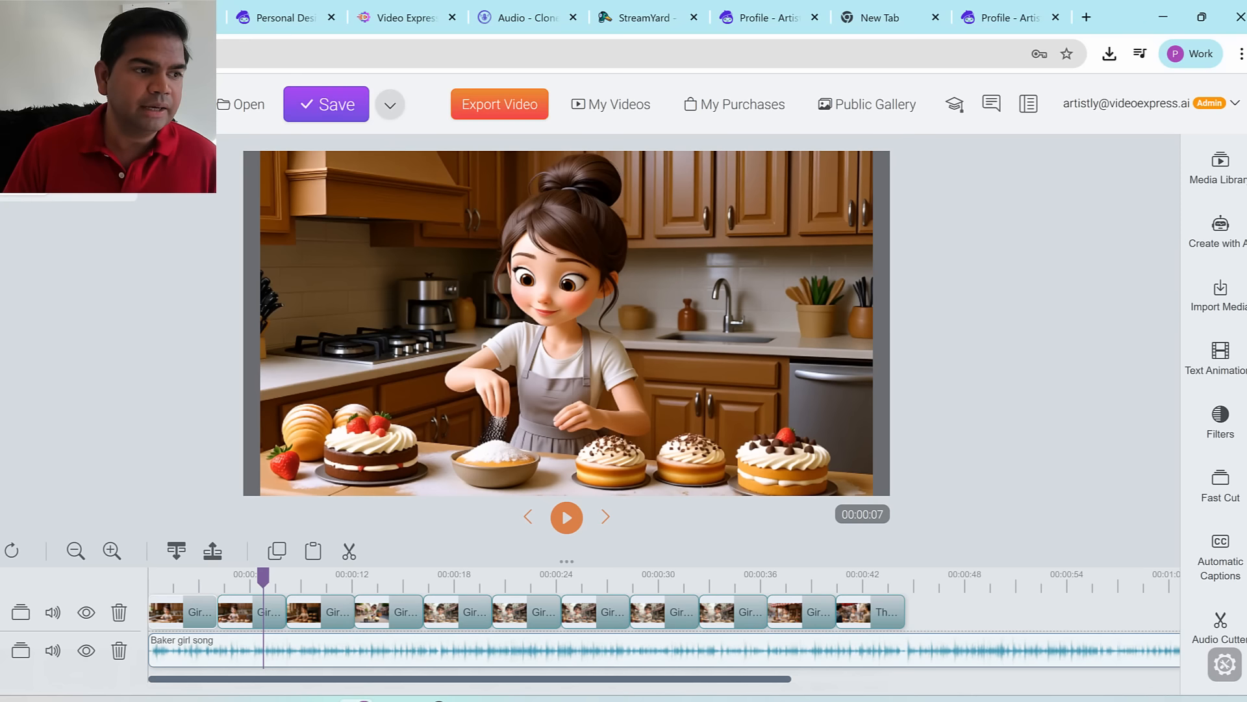
Step: Save the project, check the list of saved projects, and close the list
mouse_move(284, 126)
mouse_down()
mouse_move(281, 94)
mouse_move(349, 143)
mouse_up()
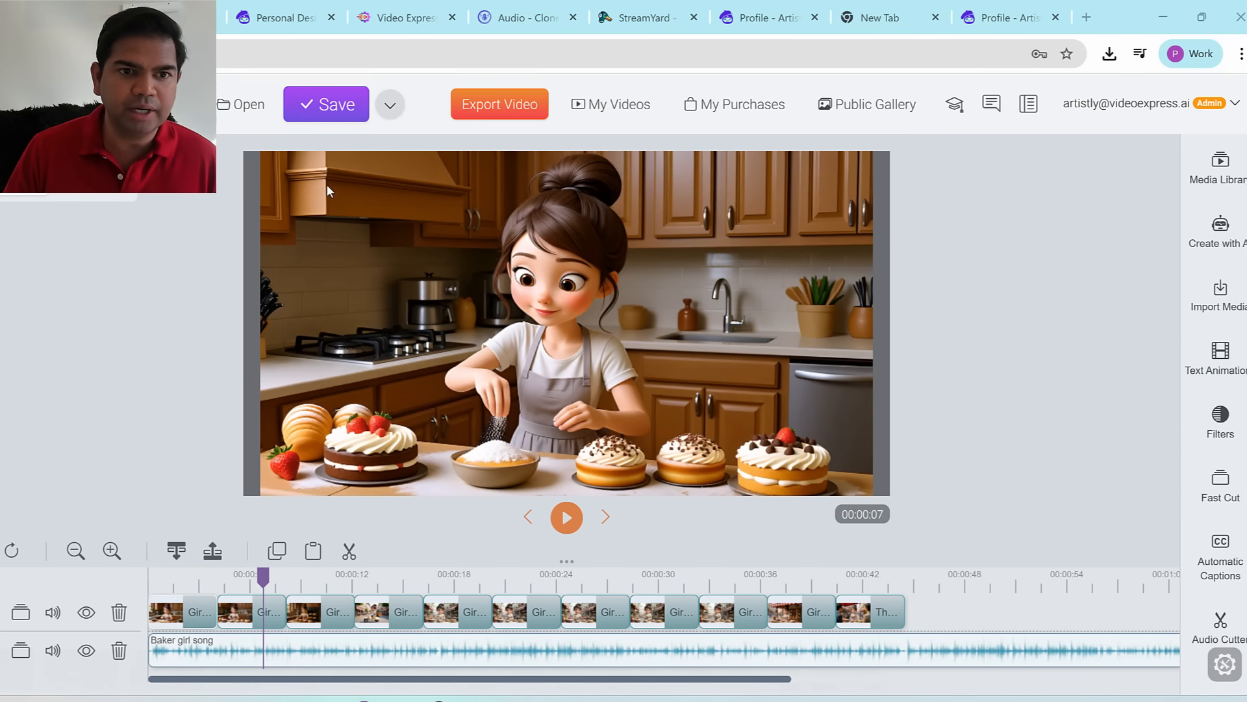
click(327, 106)
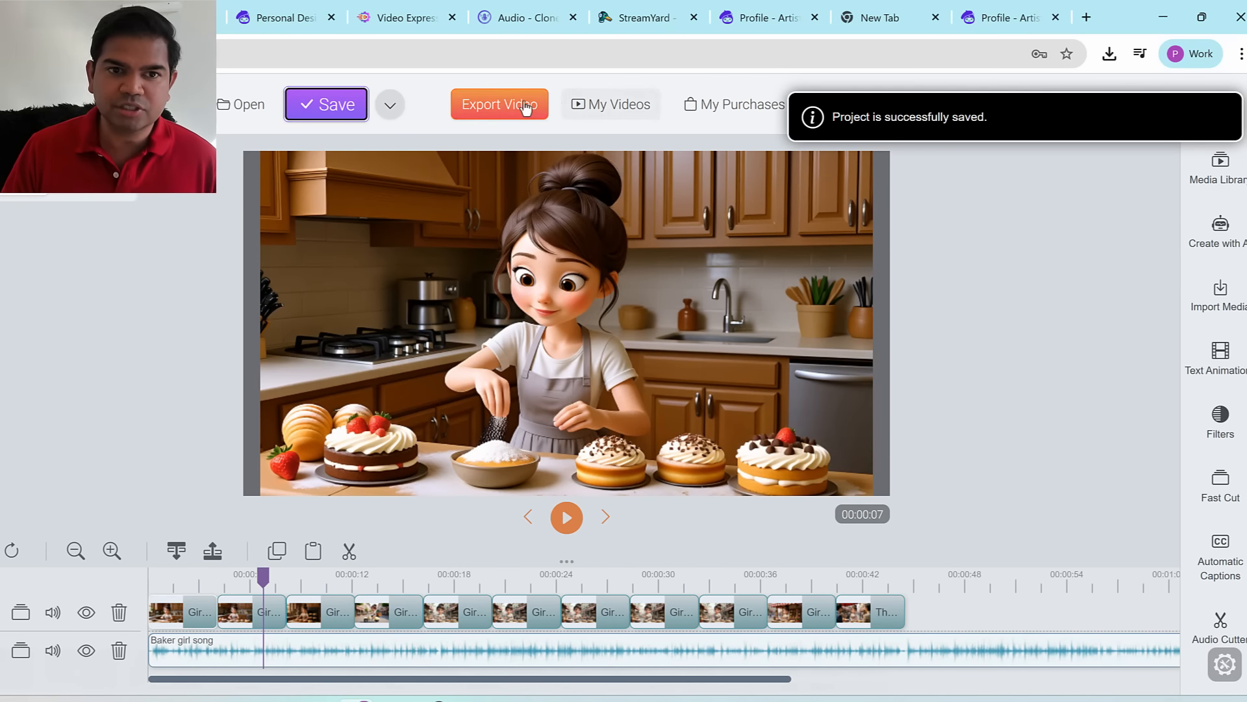
click(246, 107)
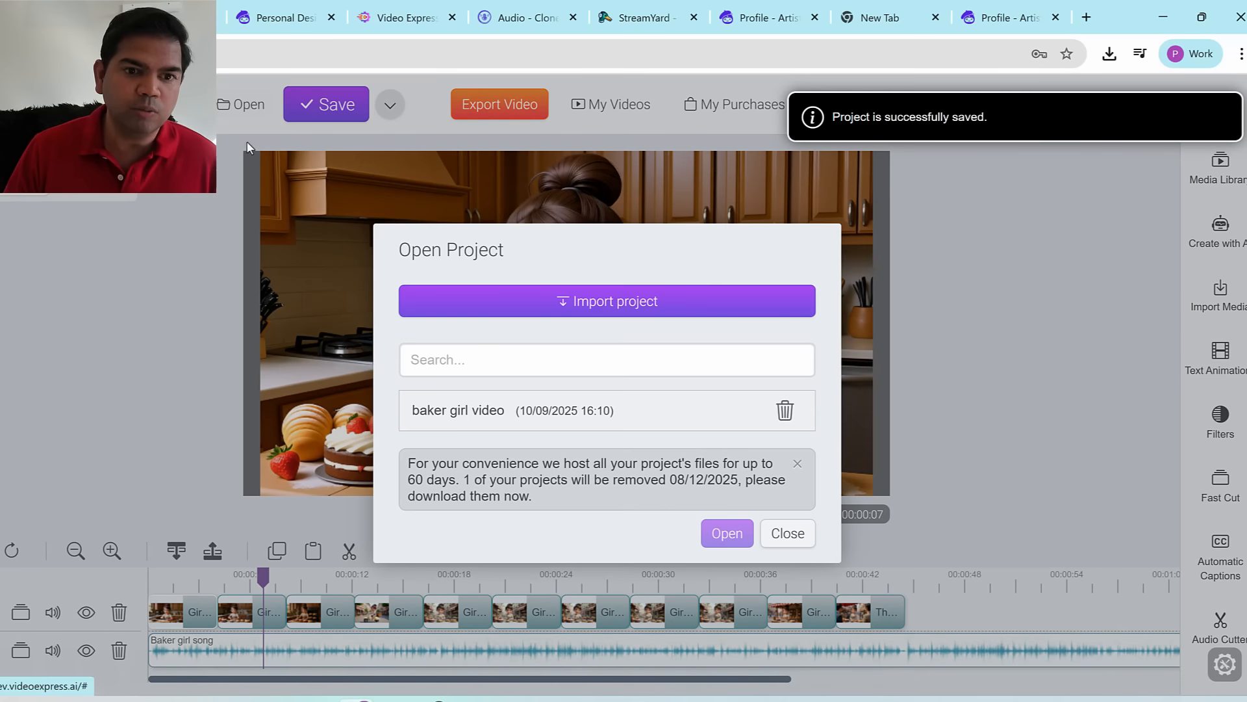
mouse_move(484, 383)
mouse_down()
mouse_move(380, 392)
mouse_move(736, 398)
mouse_move(356, 418)
mouse_move(360, 360)
mouse_up()
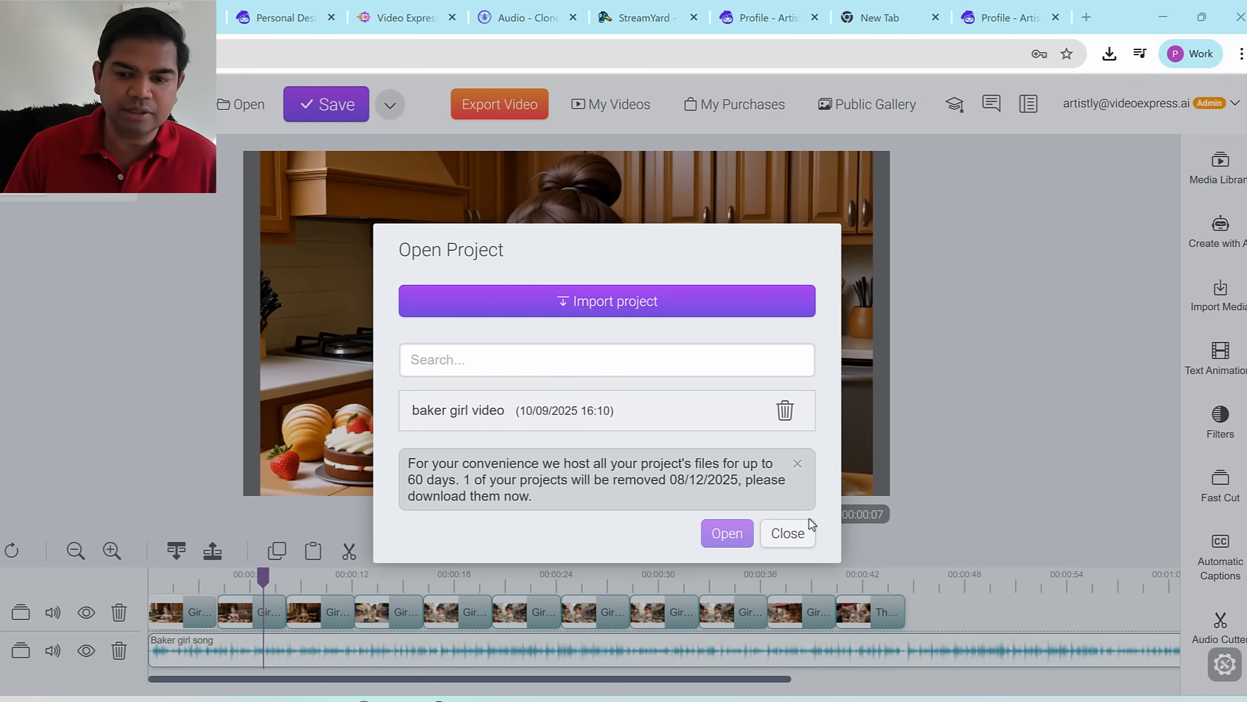
click(787, 532)
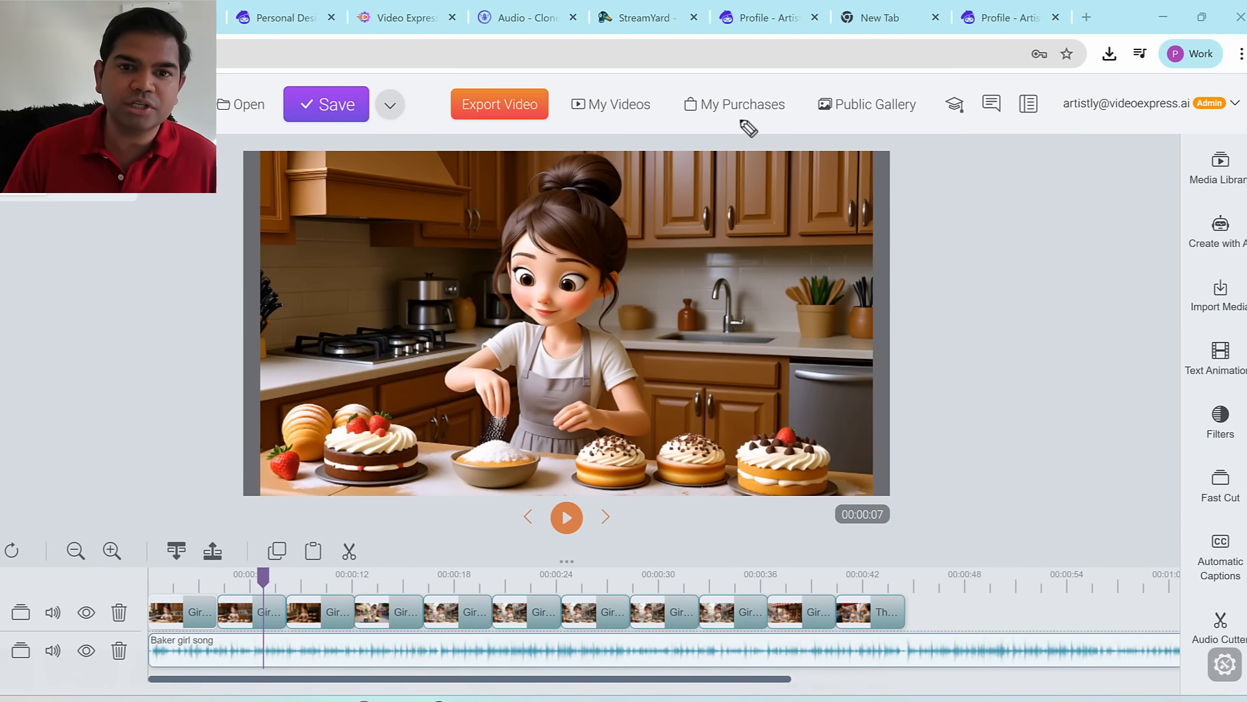
Step: Open the video export settings and keep FullHD resolution, mp4 format and High quality
mouse_move(459, 134)
mouse_down()
mouse_move(541, 78)
mouse_move(565, 149)
mouse_move(436, 130)
mouse_up()
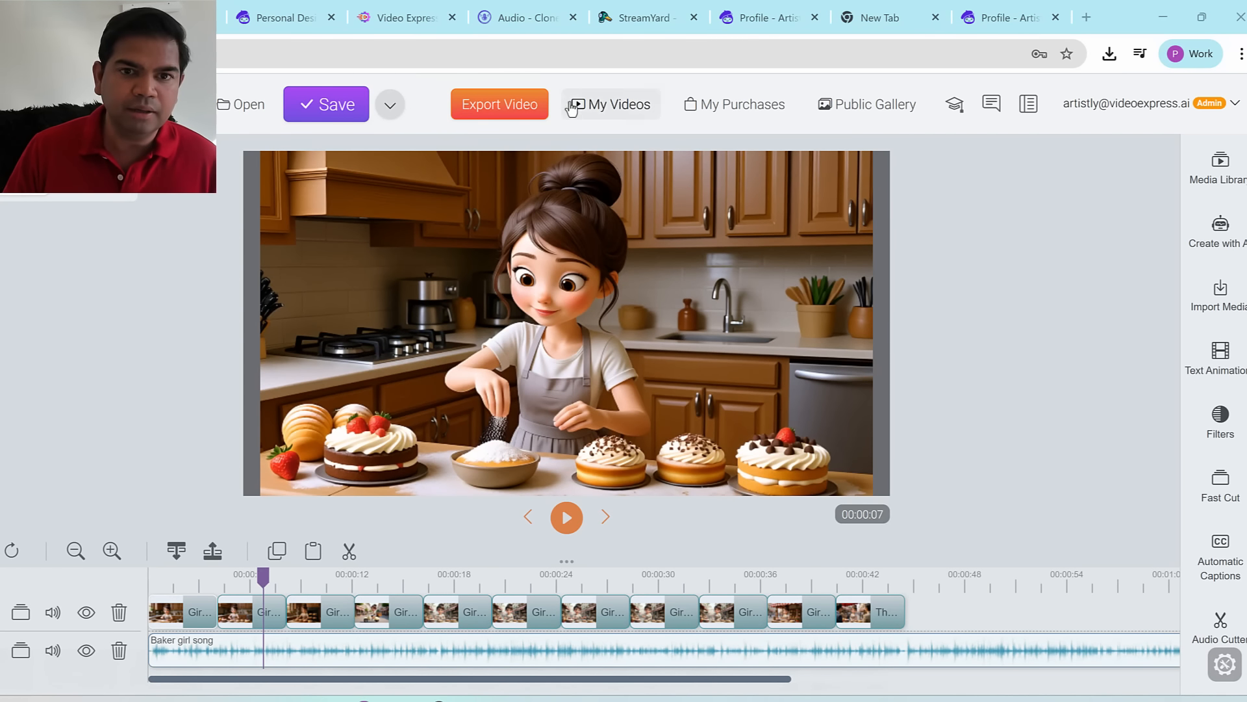
click(479, 104)
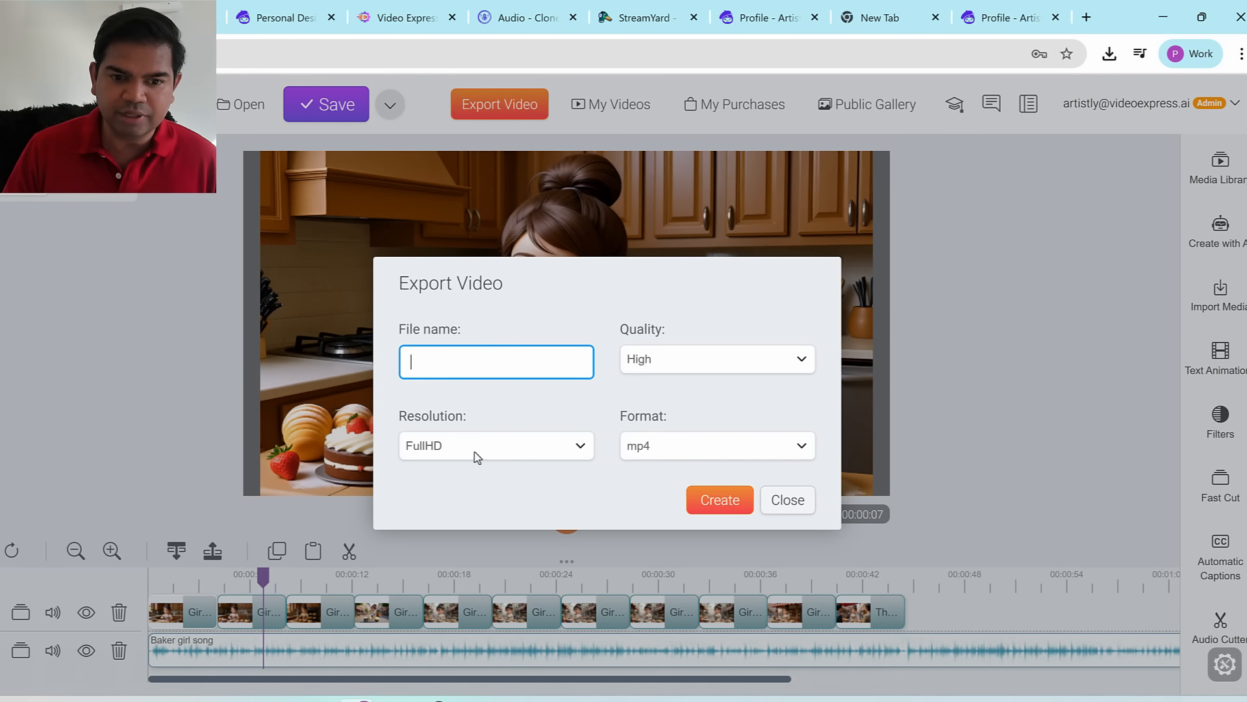
click(517, 450)
click(477, 493)
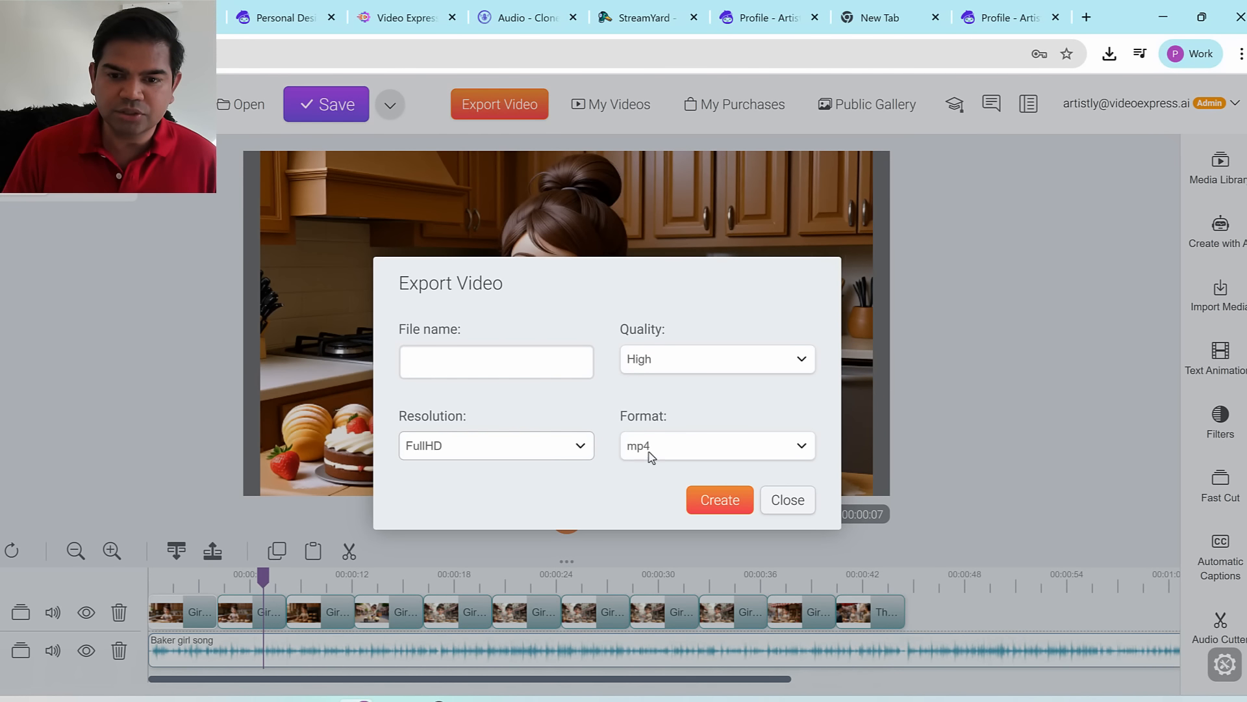
click(650, 451)
click(657, 359)
click(653, 383)
Step: Name the export file bakergirlvideo and create the video
click(505, 358)
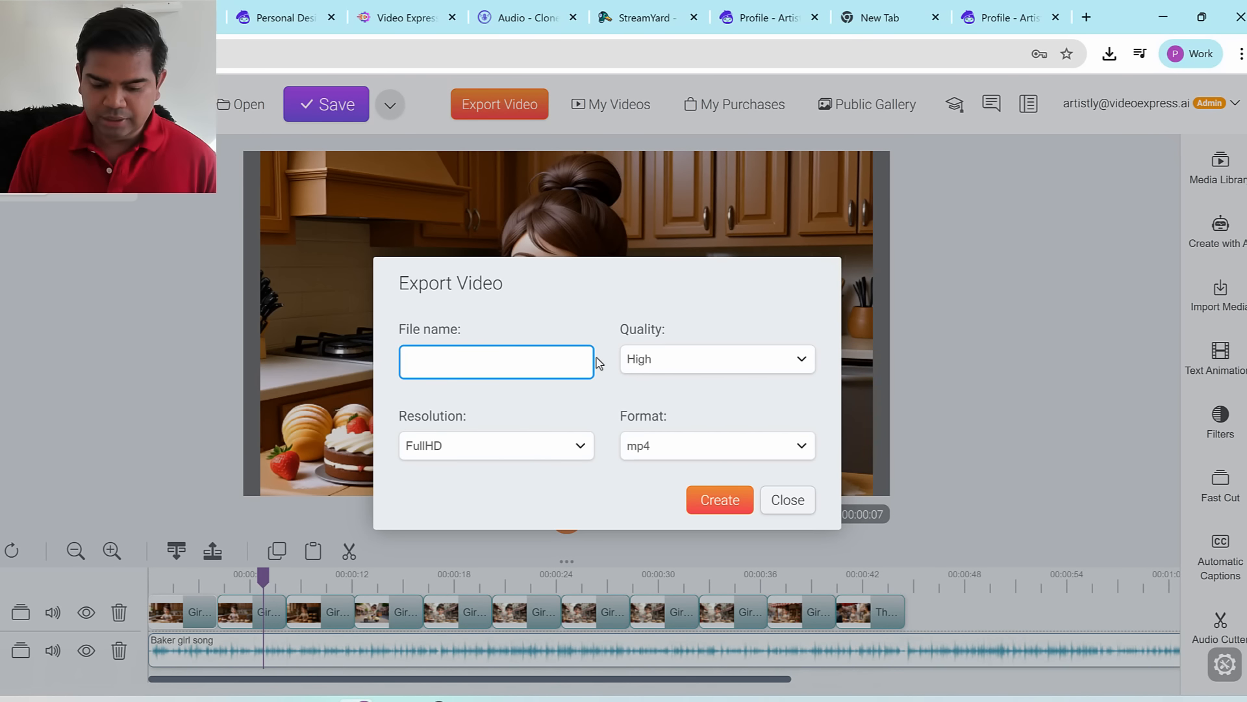
text(bakergirlvideo)
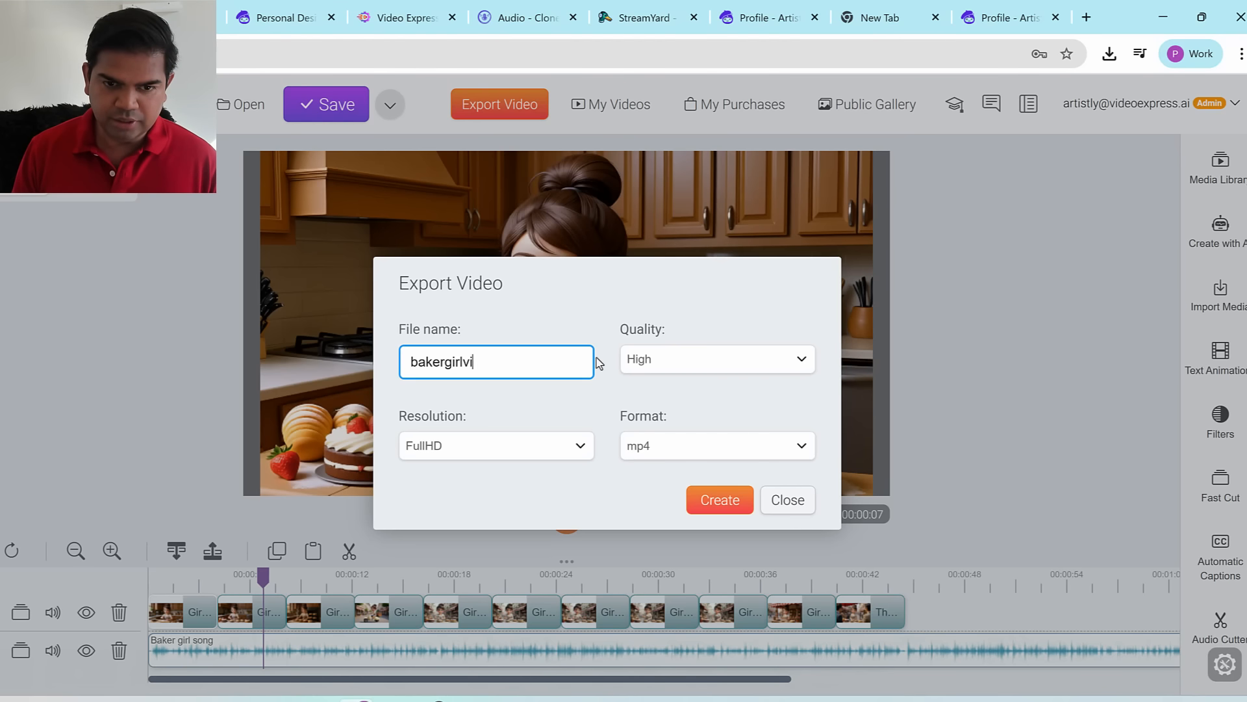
click(708, 508)
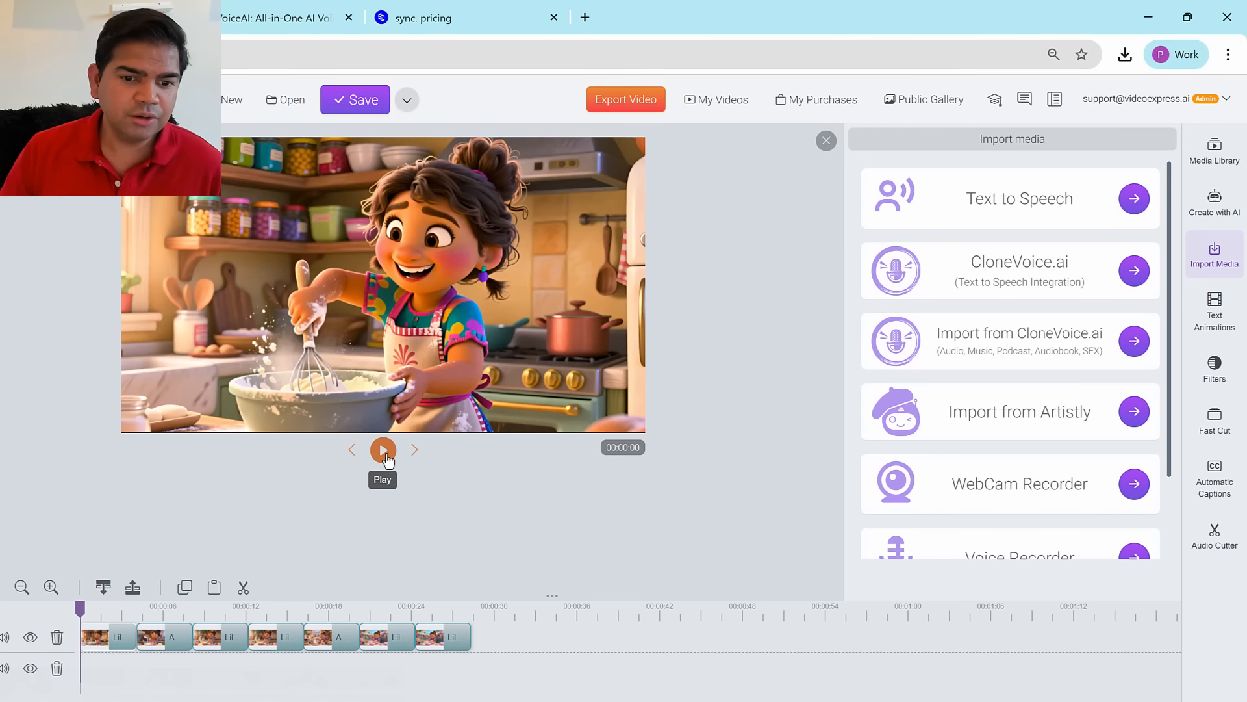
Step: Play the preview of the second baking girl project, and check the additional pages listed beside My Voices in Clone Voice
click(383, 450)
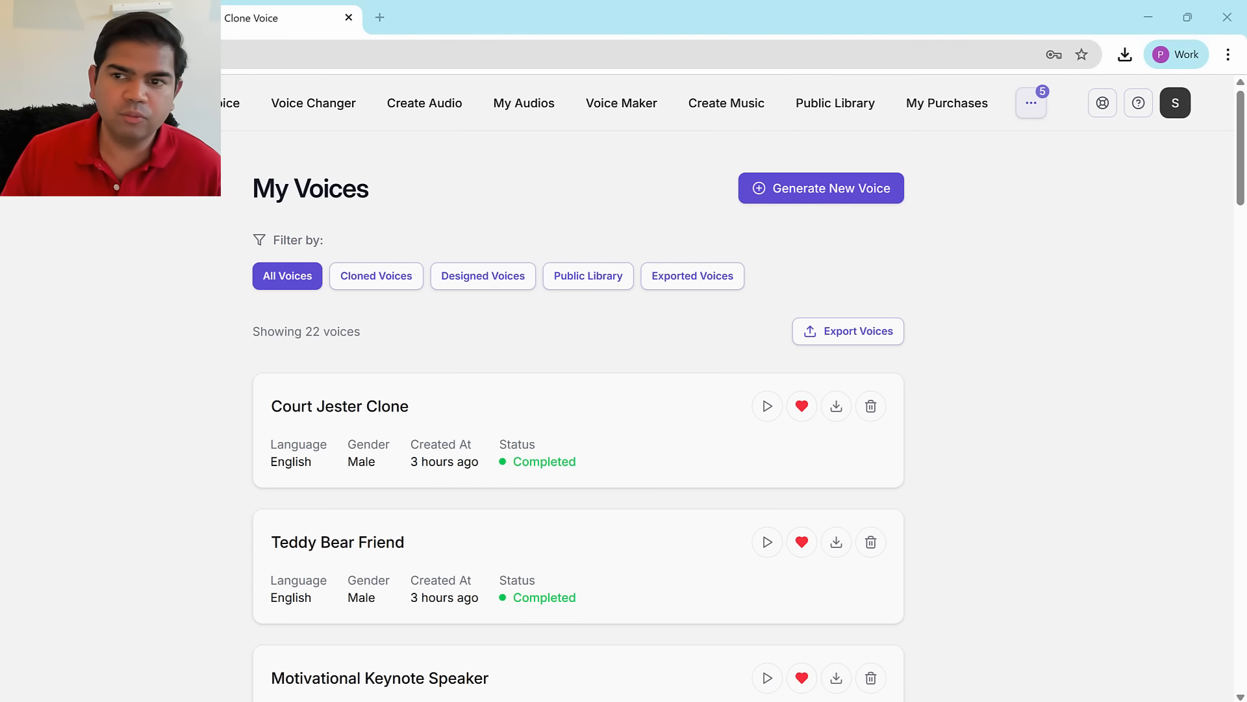
click(1031, 104)
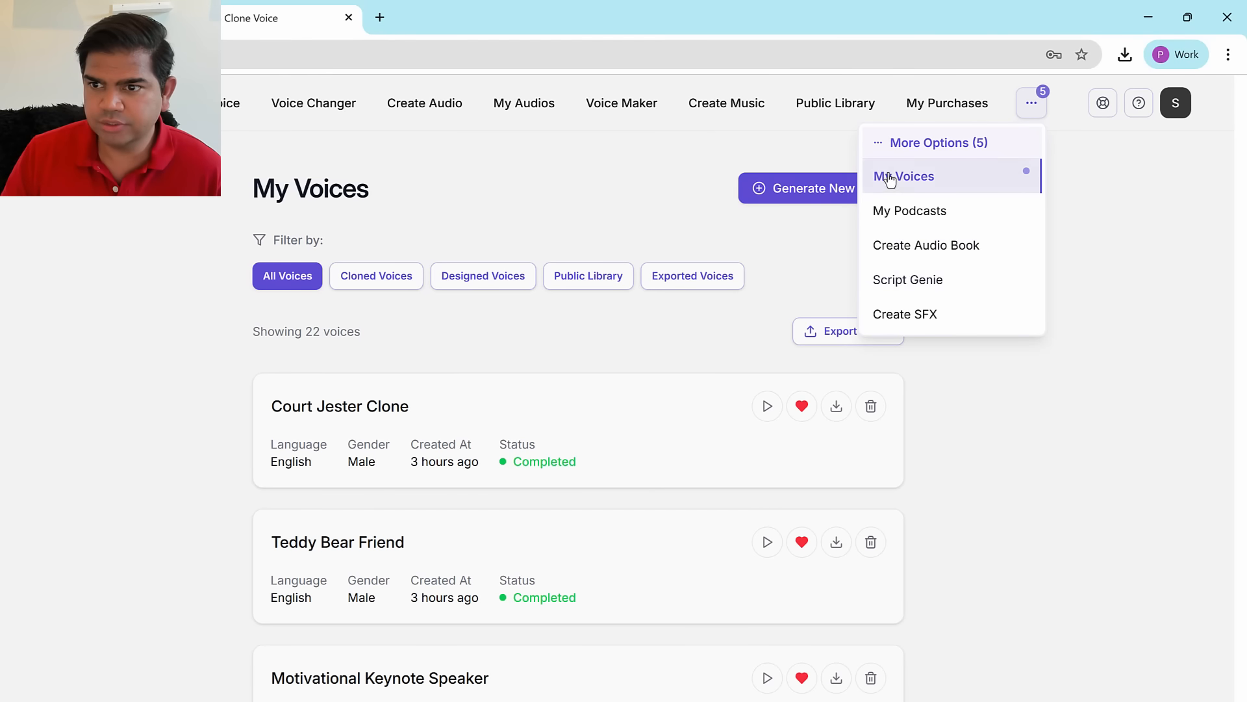
click(521, 164)
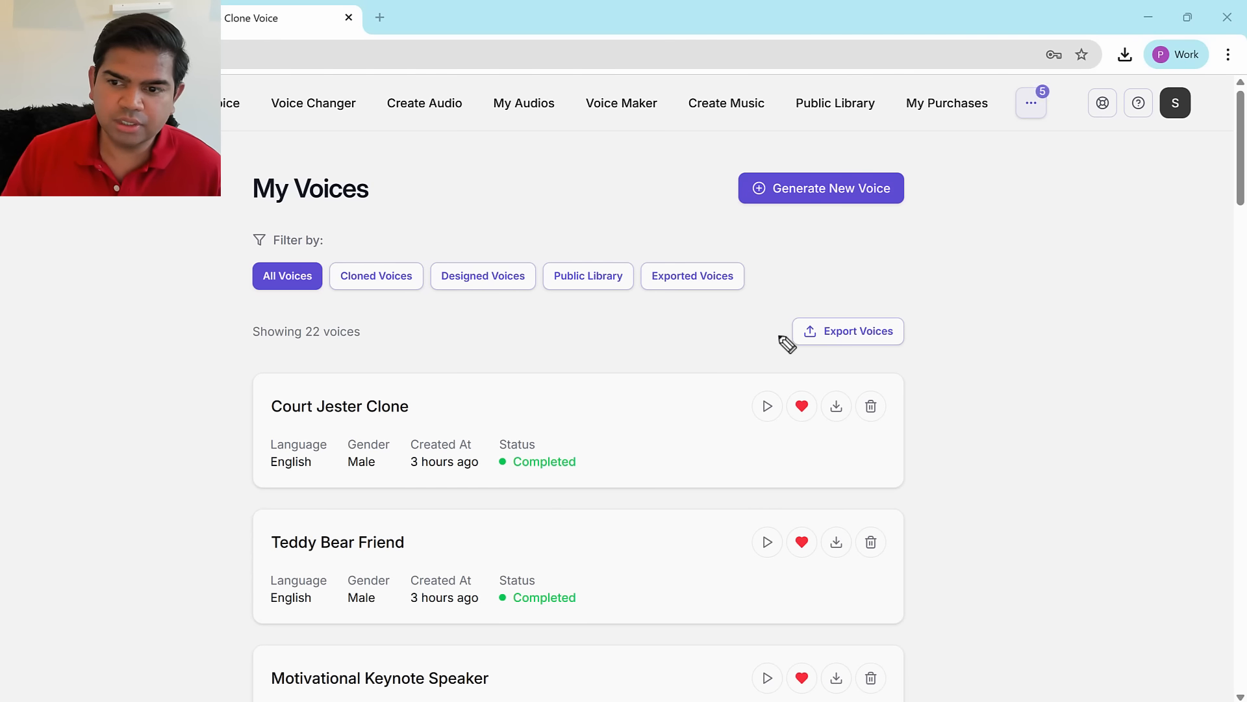
mouse_move(789, 359)
mouse_down()
mouse_move(763, 299)
mouse_move(872, 289)
mouse_move(935, 327)
mouse_move(799, 362)
mouse_up()
drag(1011, 318, 953, 327)
drag(954, 328, 985, 342)
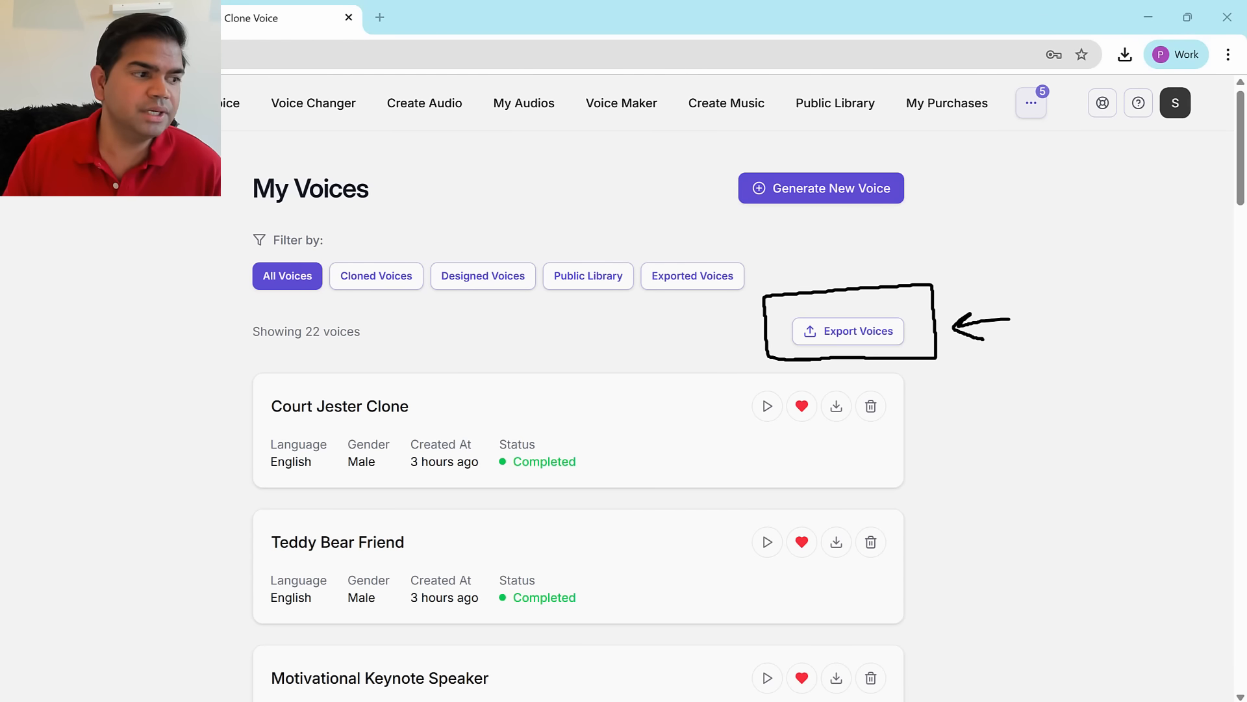
key(Escape)
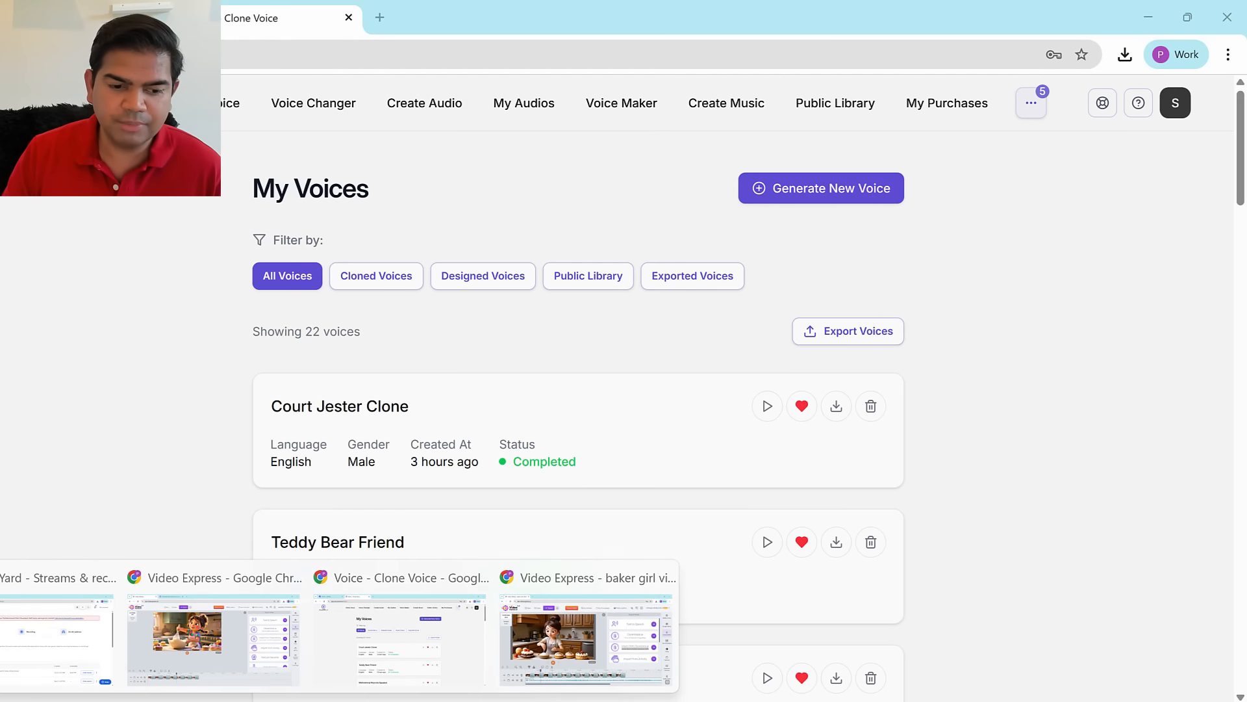
Step: Switch to Video Express and look at the CloneVoice.ai text to speech integration among the media import options
click(182, 643)
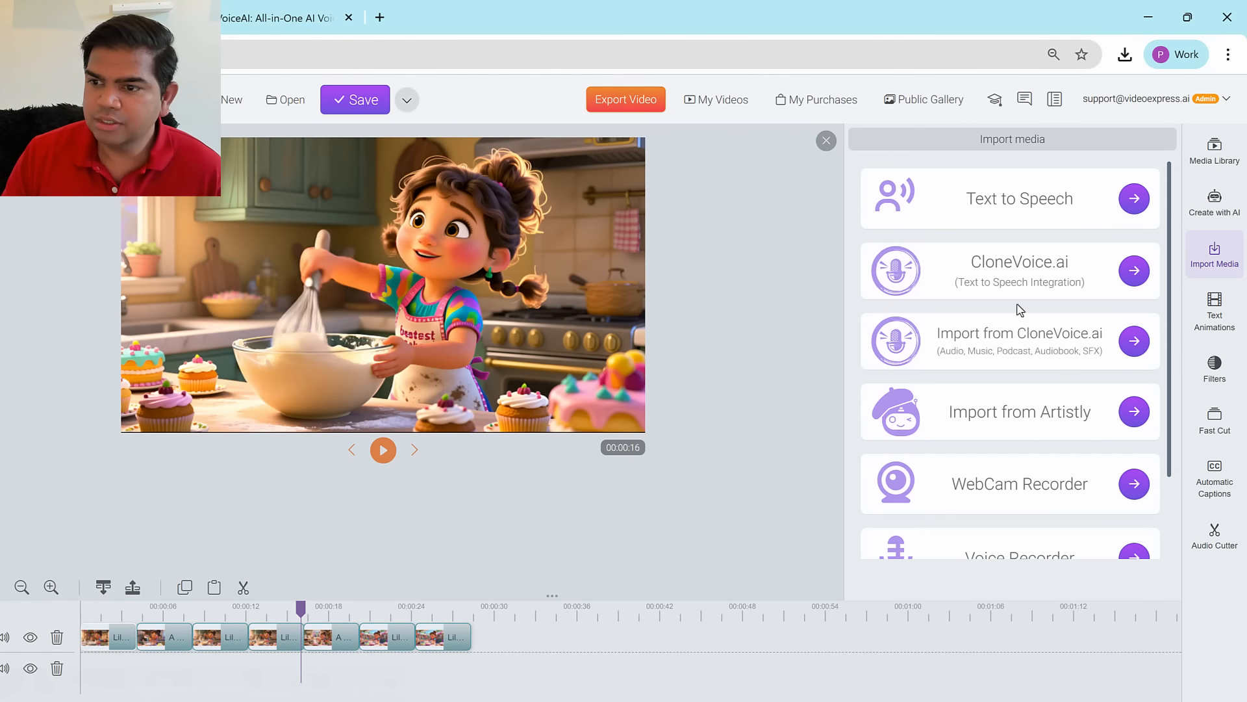
mouse_move(1073, 298)
mouse_down()
mouse_move(854, 289)
mouse_move(895, 240)
mouse_move(1155, 235)
mouse_move(1171, 288)
mouse_move(1072, 299)
mouse_up()
mouse_move(727, 295)
mouse_down()
mouse_move(844, 280)
mouse_move(829, 310)
mouse_up()
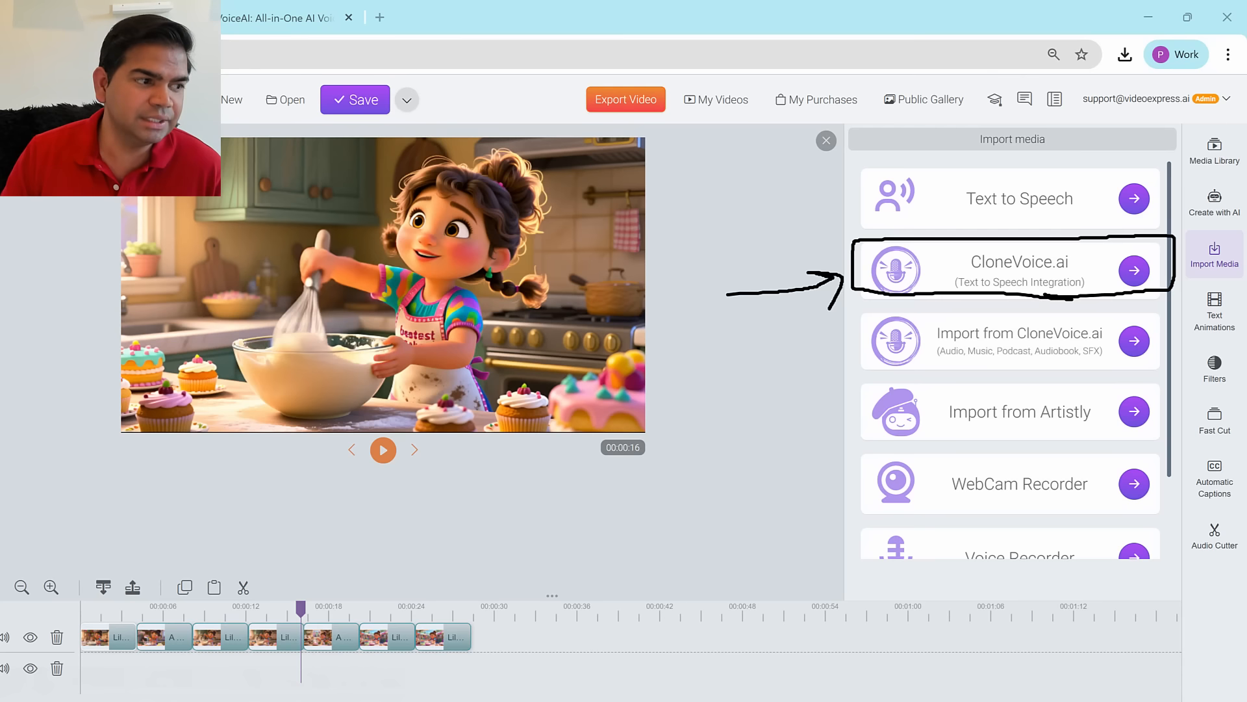
key(Escape)
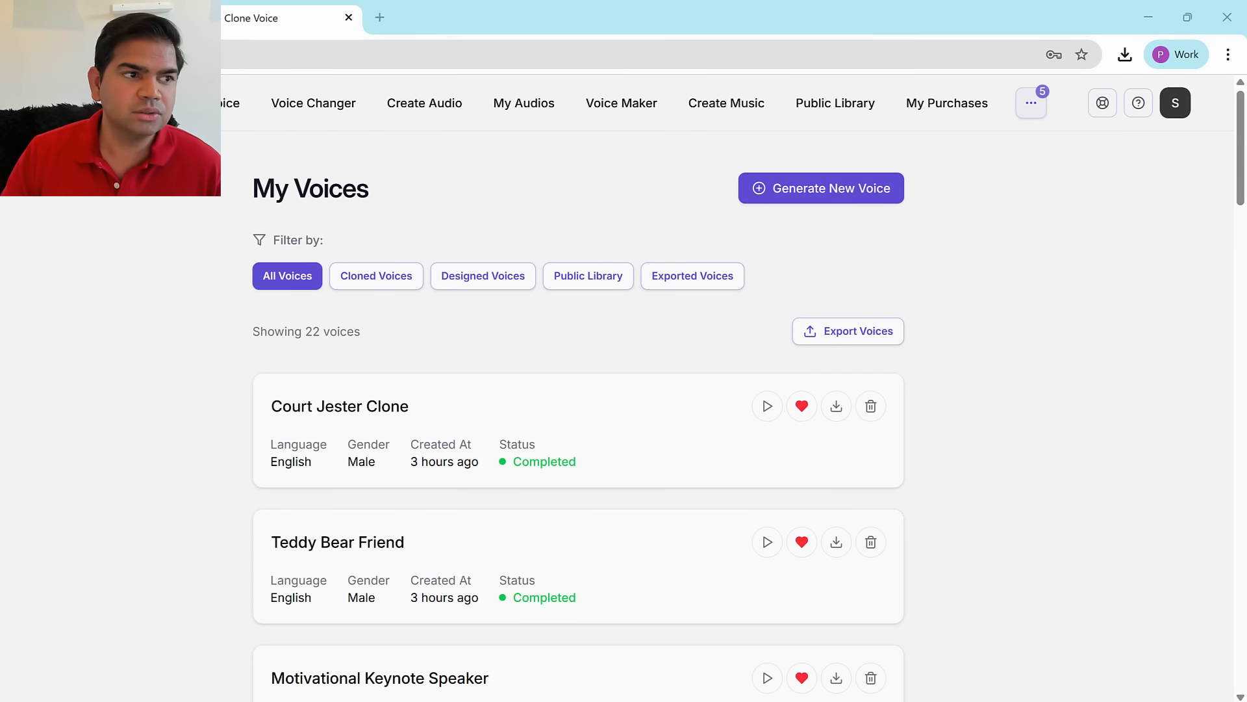
Step: Start a voice export from My Voices in Clone Voice and select Court Jester Clone, Teddy Bear Friend and Motivational Keynote Speaker
click(871, 341)
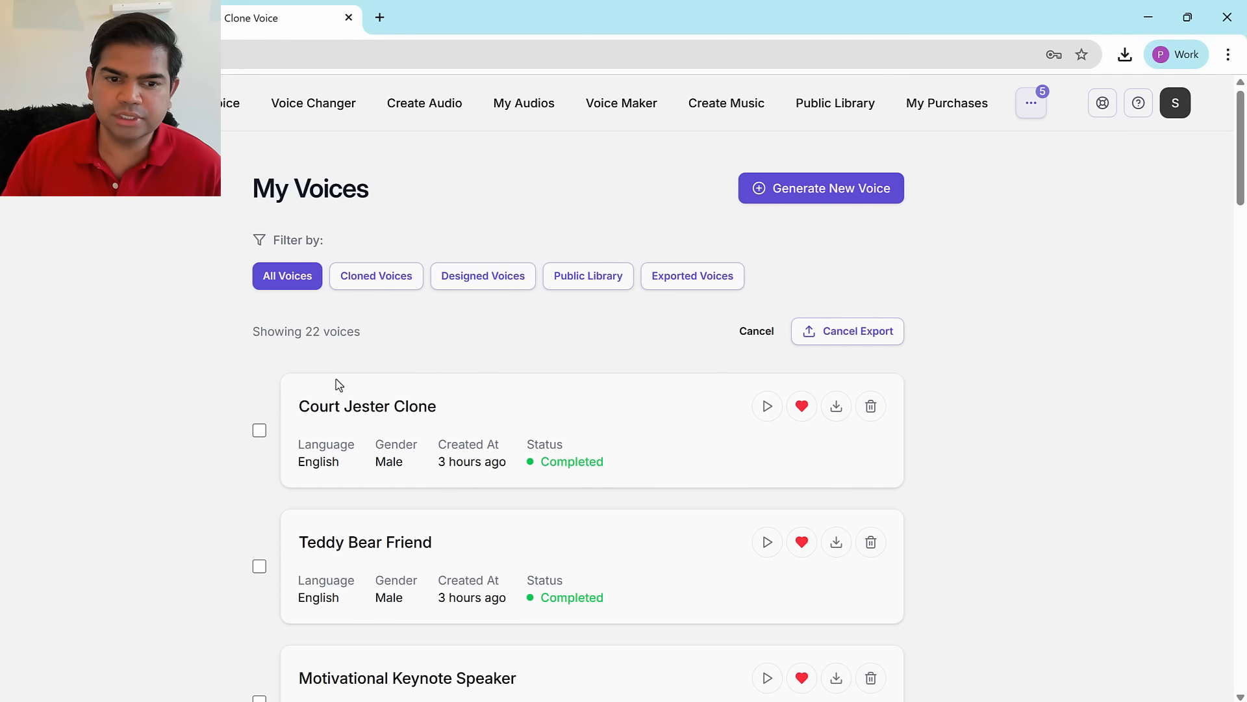
drag(302, 330, 368, 334)
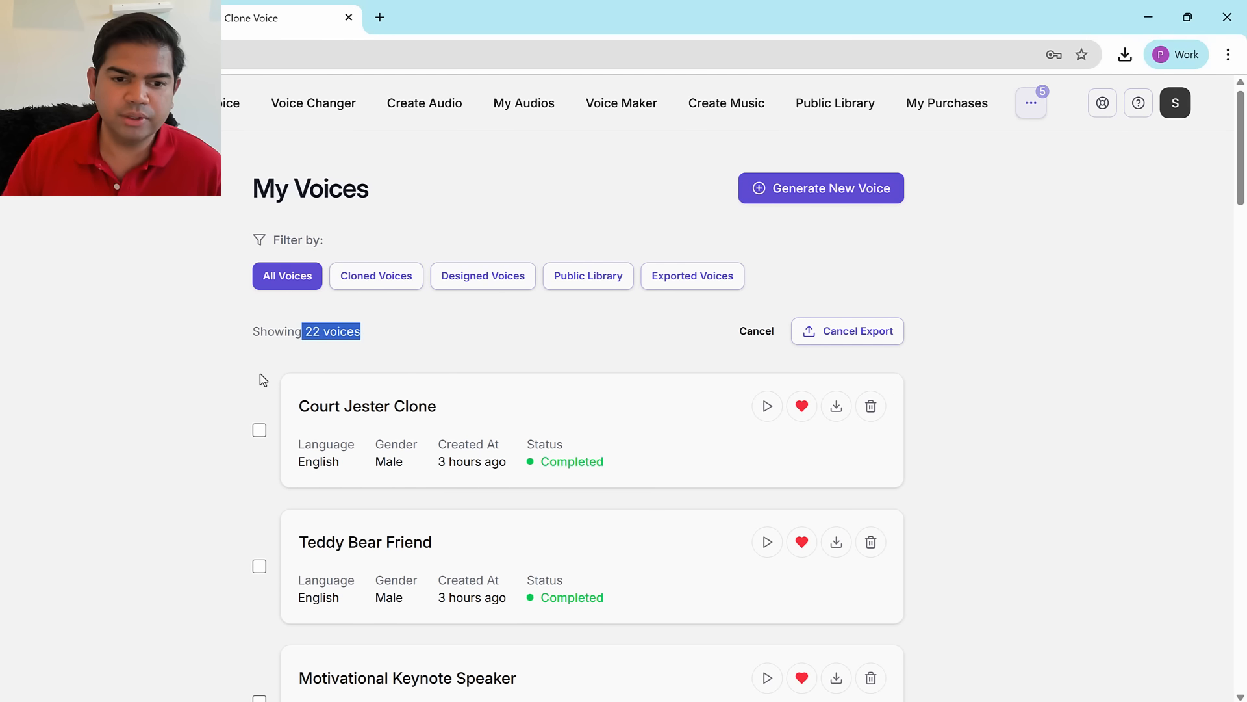
click(259, 430)
click(259, 566)
scroll(260, 565, down, 4)
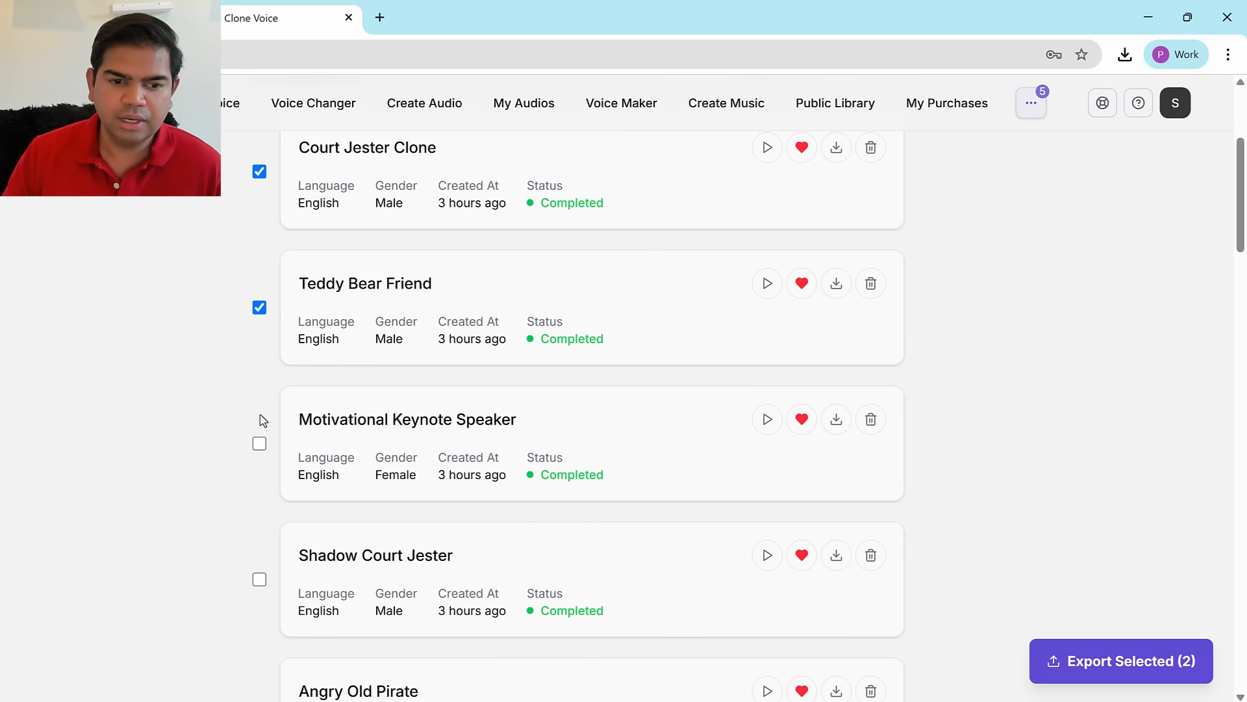
click(260, 444)
scroll(384, 419, up, 4)
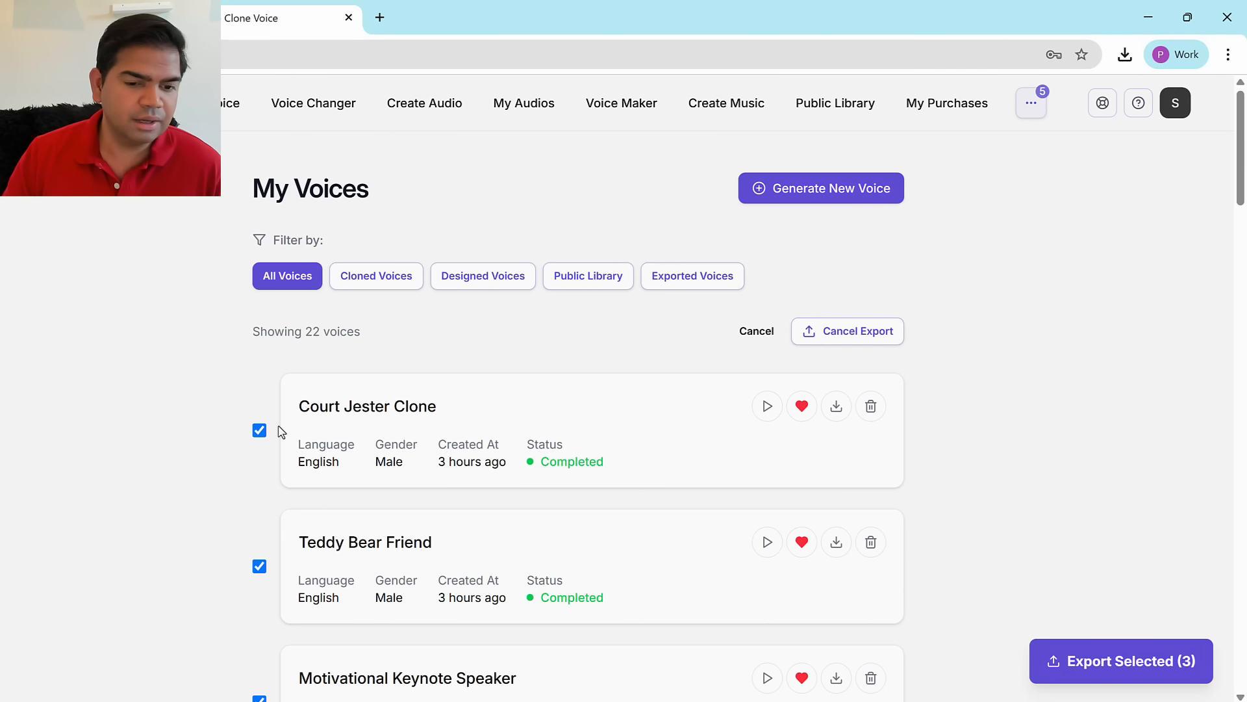
Step: Export the three selected voices to the exported voices and confirm the action
mouse_move(1114, 417)
mouse_down()
mouse_move(1142, 628)
mouse_move(1129, 612)
mouse_move(1166, 612)
mouse_up()
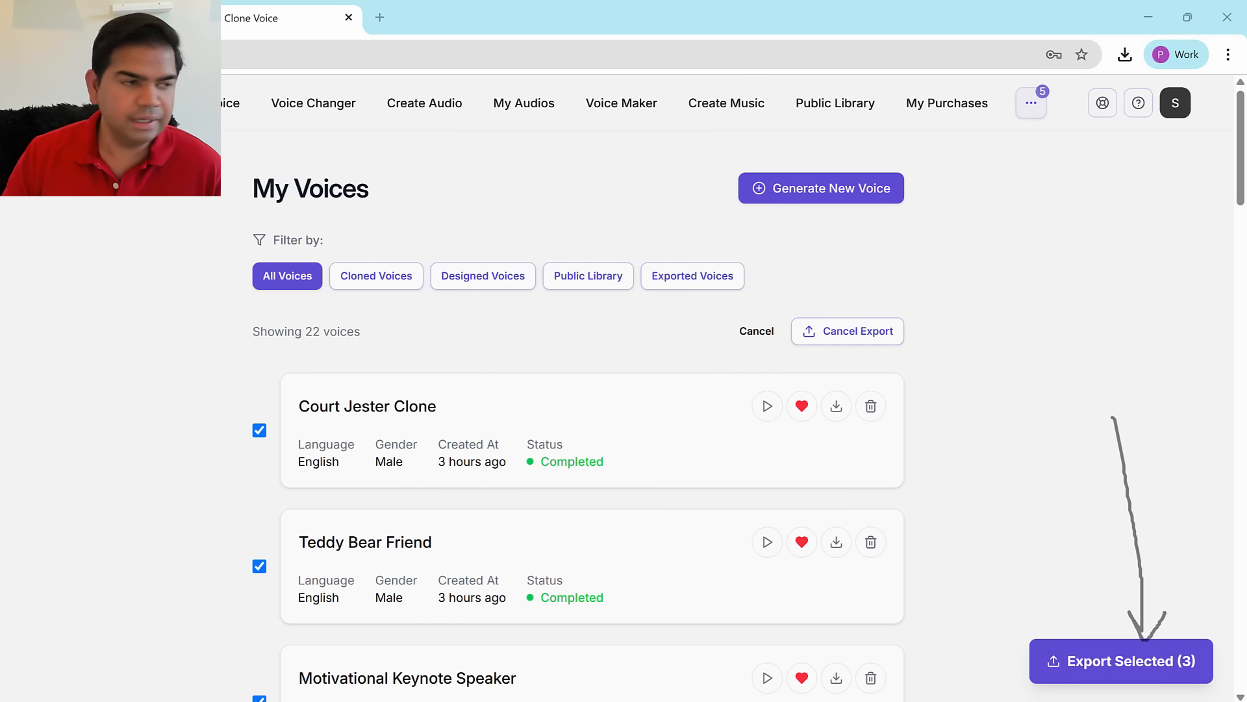
click(1105, 660)
drag(328, 351, 516, 374)
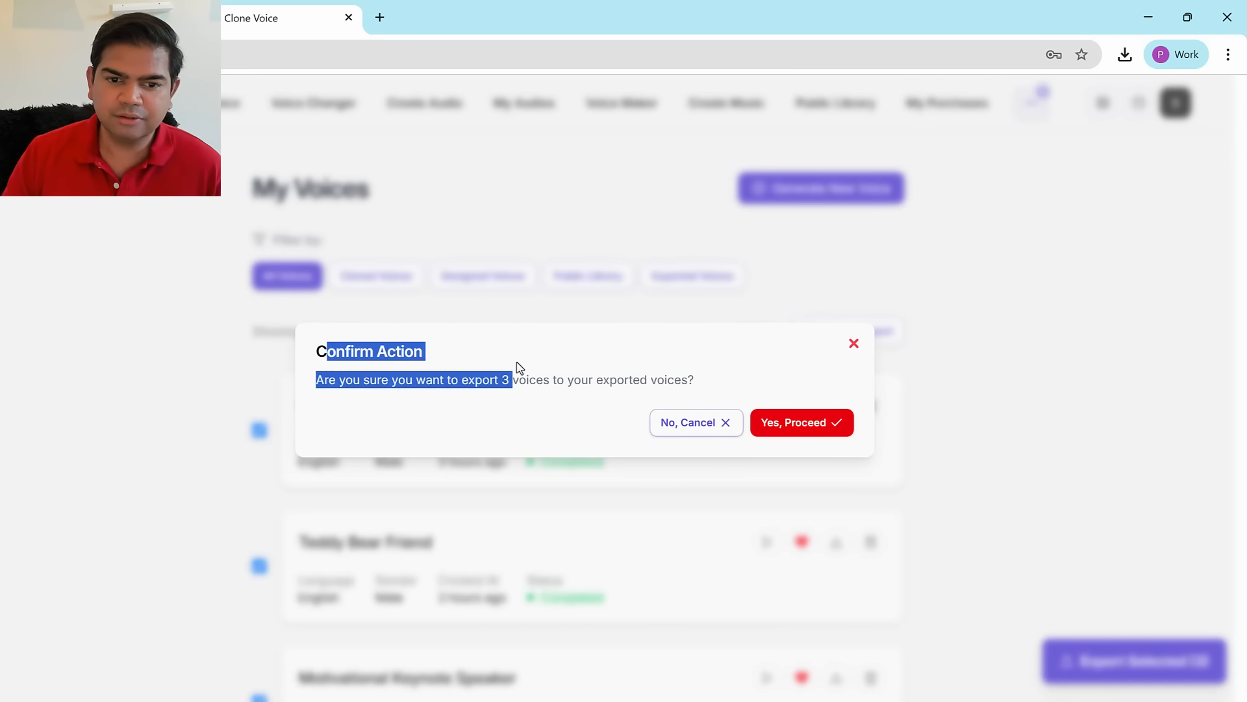
click(812, 430)
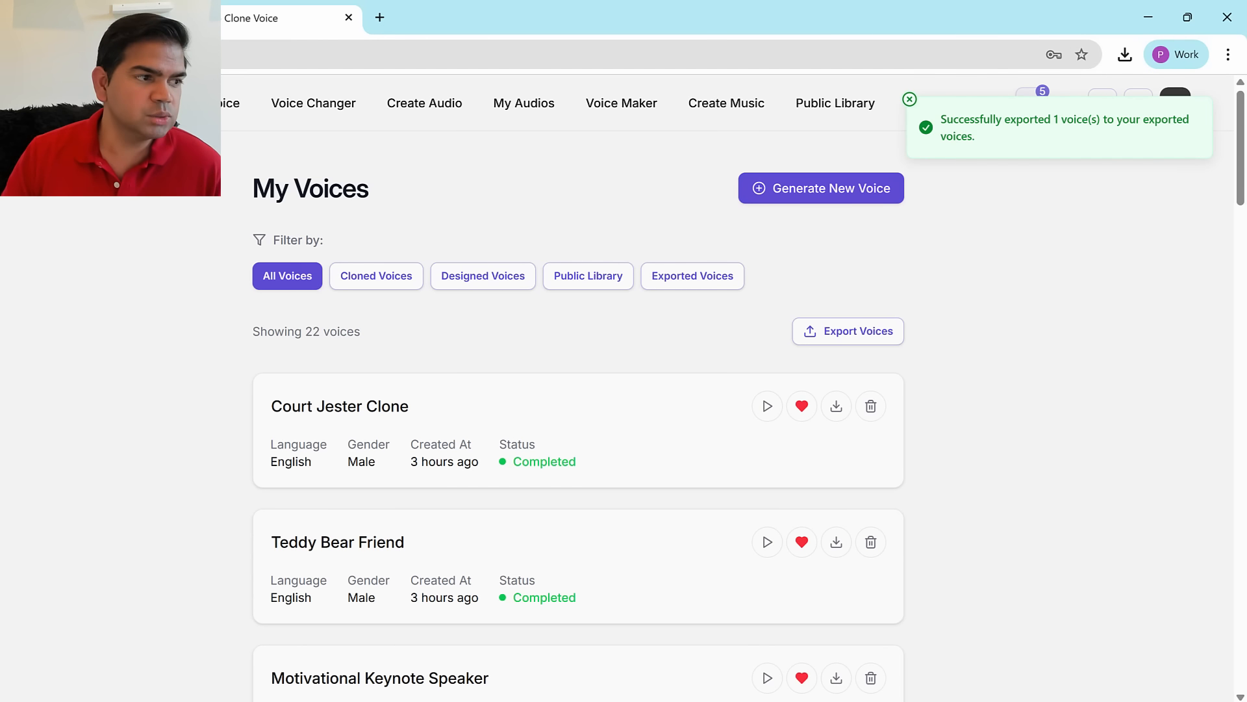
Step: Filter My Voices to the exported voices and review the list and the delete option of Court Jester Clone
mouse_move(642, 250)
mouse_down()
mouse_move(777, 249)
mouse_move(728, 320)
mouse_move(641, 310)
mouse_move(644, 234)
mouse_up()
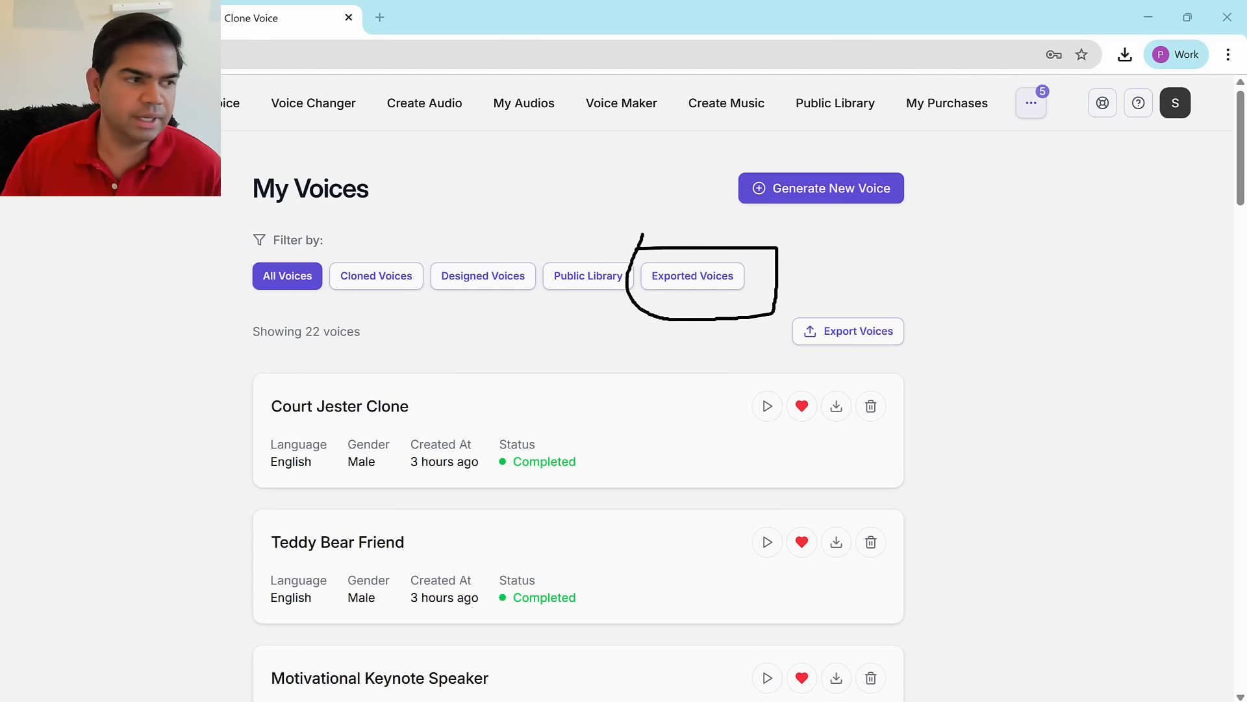
click(691, 283)
mouse_move(219, 359)
mouse_down()
mouse_move(426, 618)
mouse_move(255, 329)
mouse_up()
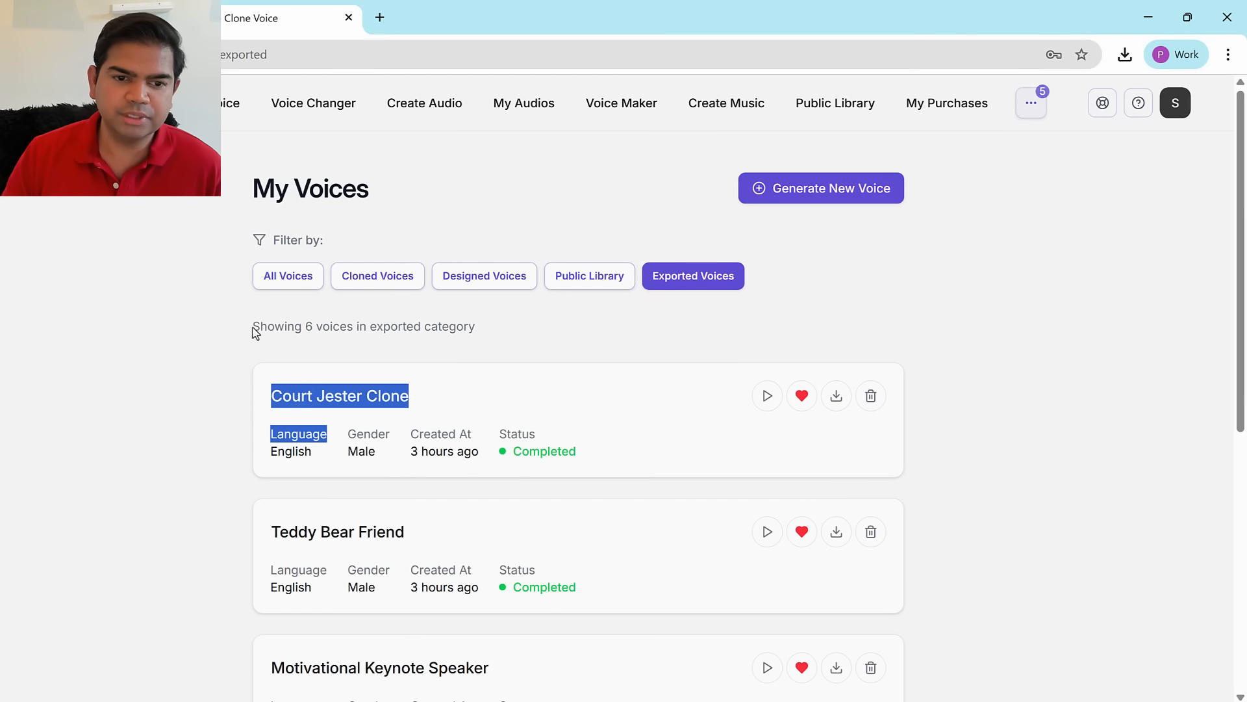
click(254, 329)
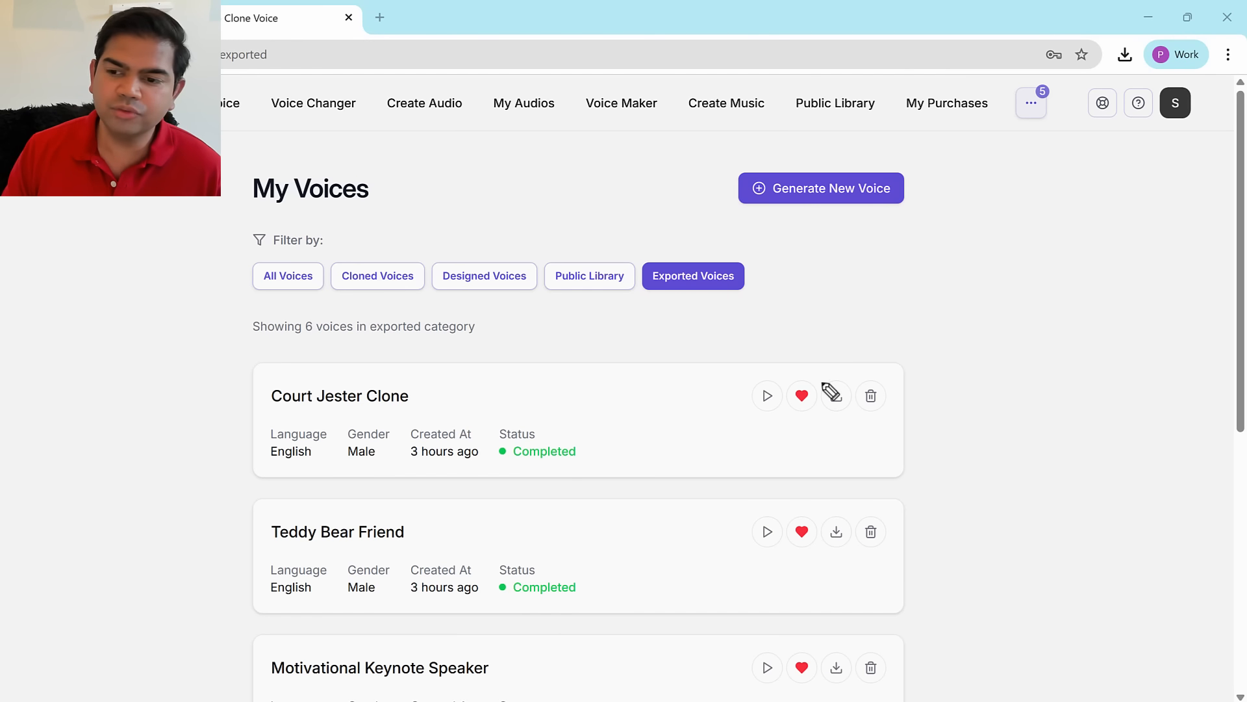
mouse_move(853, 381)
mouse_down()
mouse_move(867, 432)
mouse_move(855, 389)
mouse_up()
mouse_move(896, 320)
mouse_down()
mouse_move(870, 373)
mouse_move(912, 358)
mouse_up()
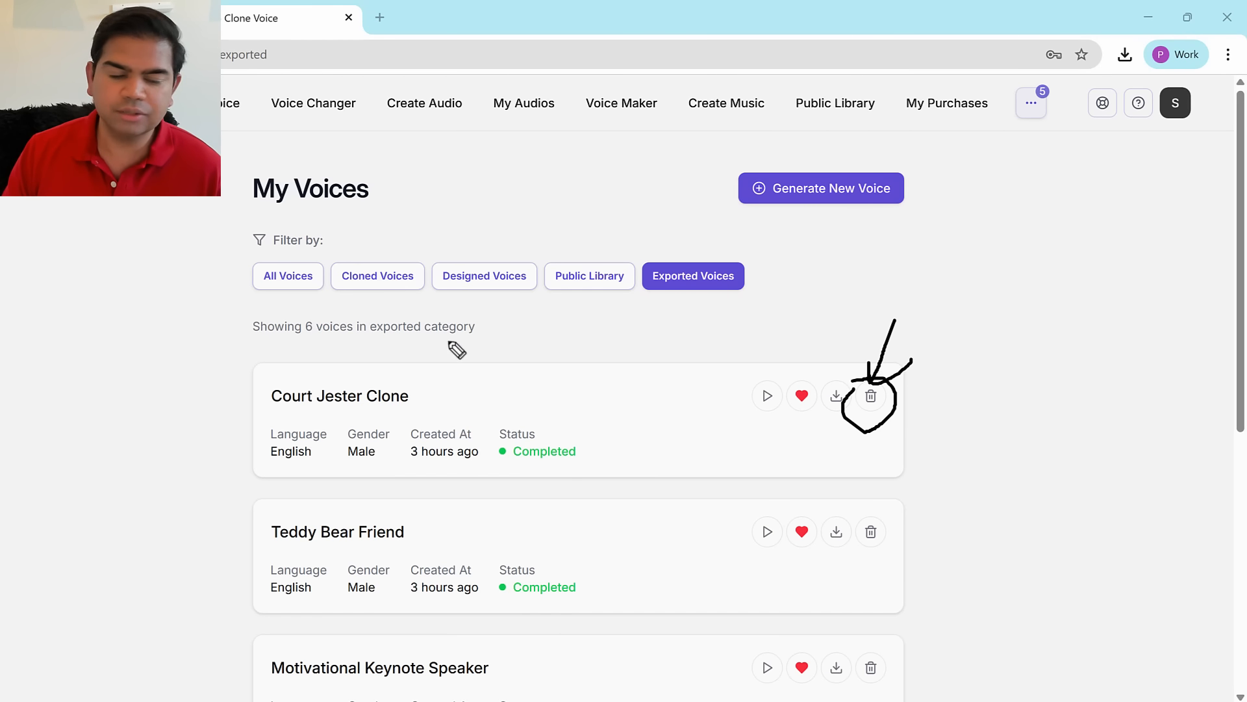
key(Escape)
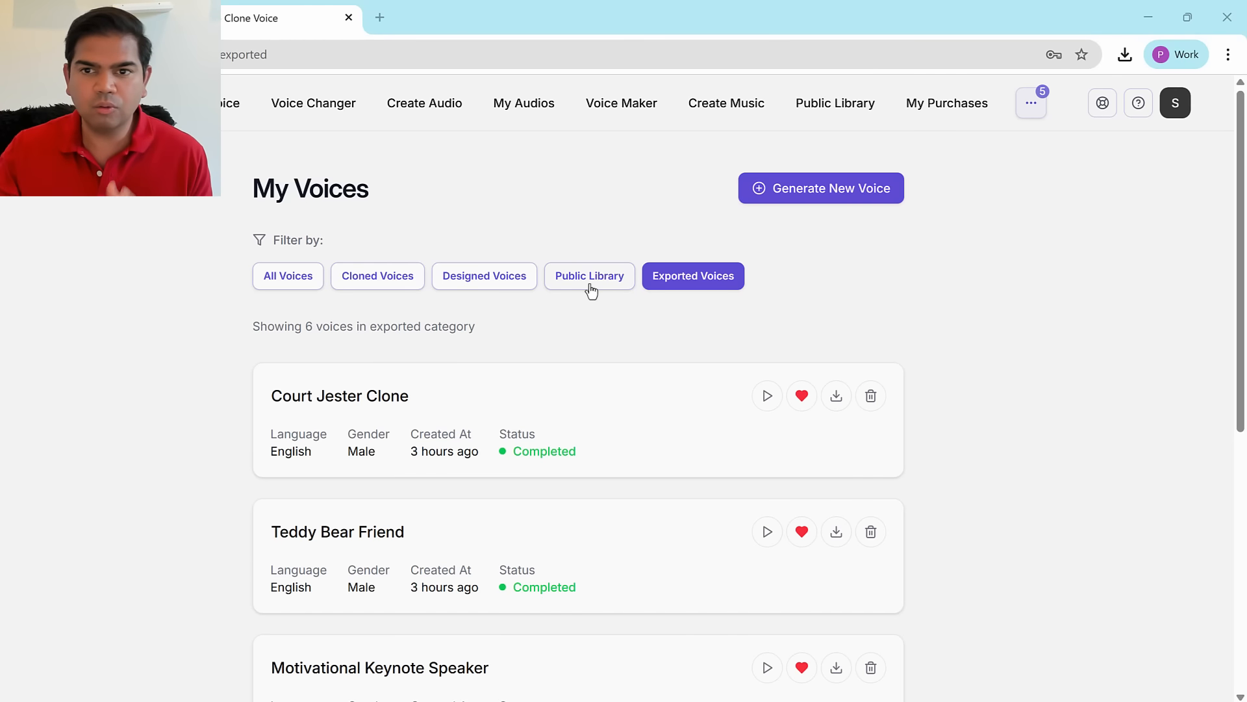
Step: View My Audios, and switch to Video Express to look at the option for importing audio from CloneVoice.ai
click(507, 109)
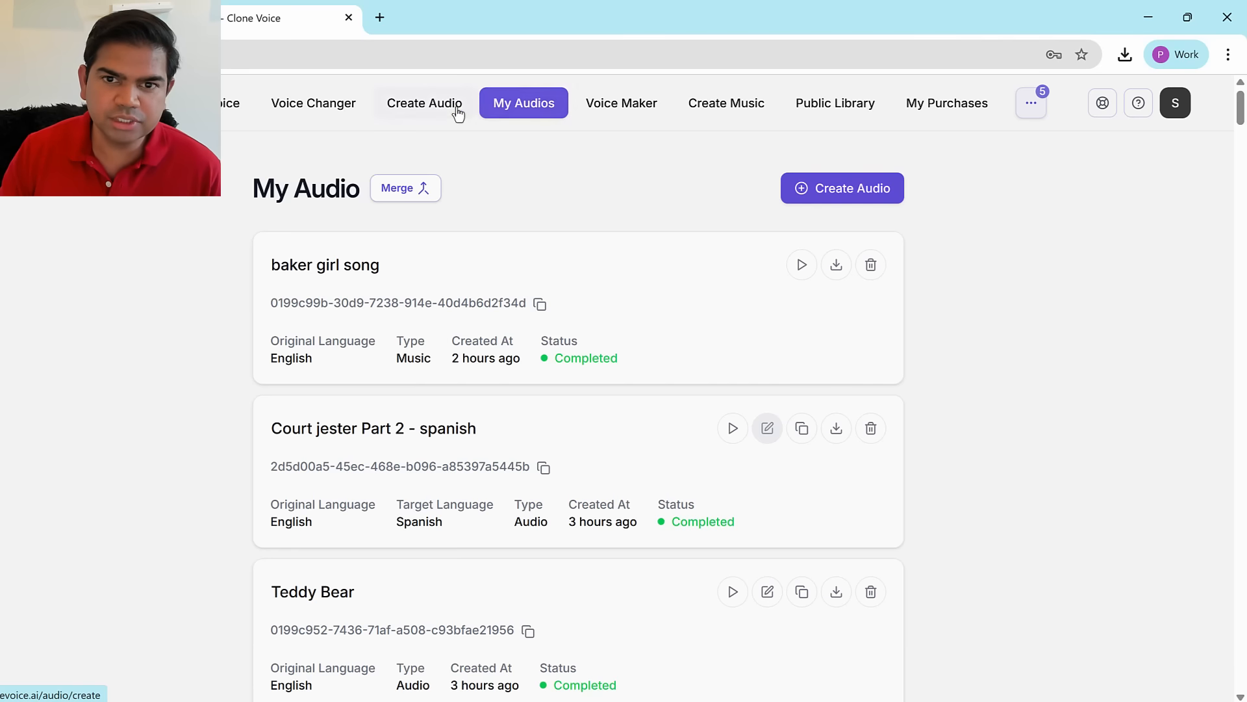
mouse_move(450, 135)
mouse_down()
mouse_move(476, 99)
mouse_move(528, 139)
mouse_move(458, 135)
mouse_up()
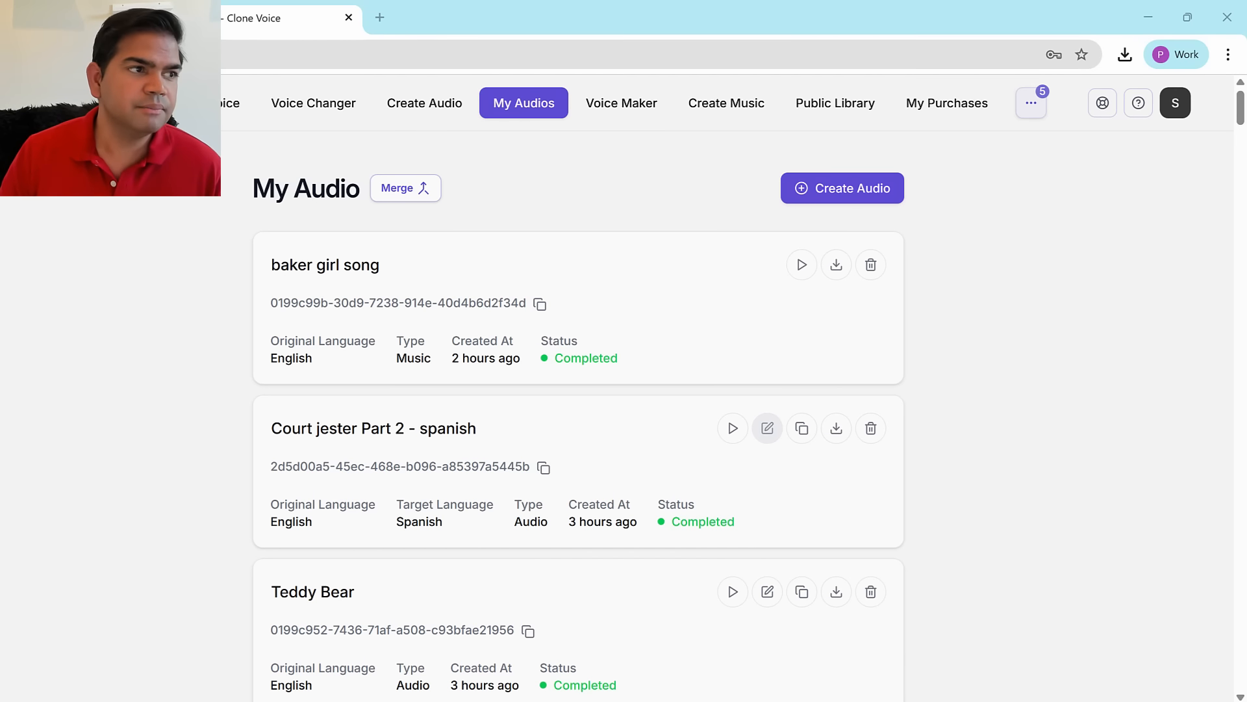
key(alt+Tab)
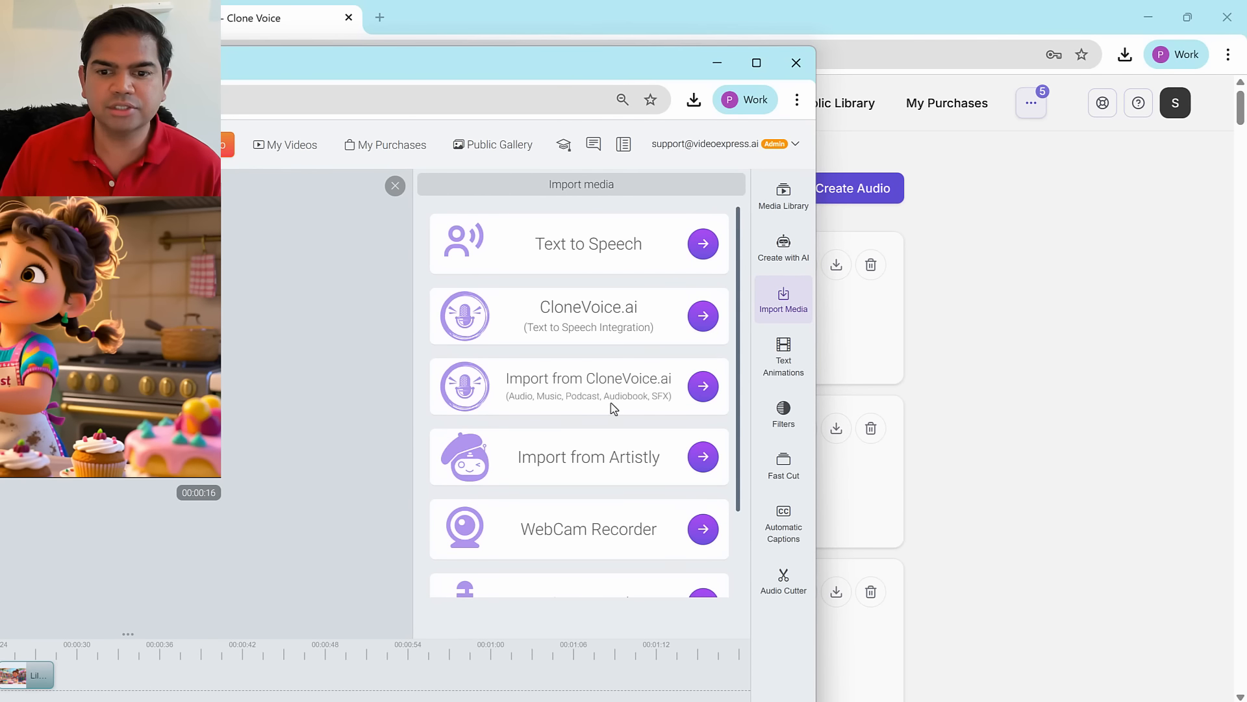
mouse_move(627, 397)
mouse_down()
mouse_move(476, 384)
mouse_move(648, 396)
mouse_up()
click(558, 380)
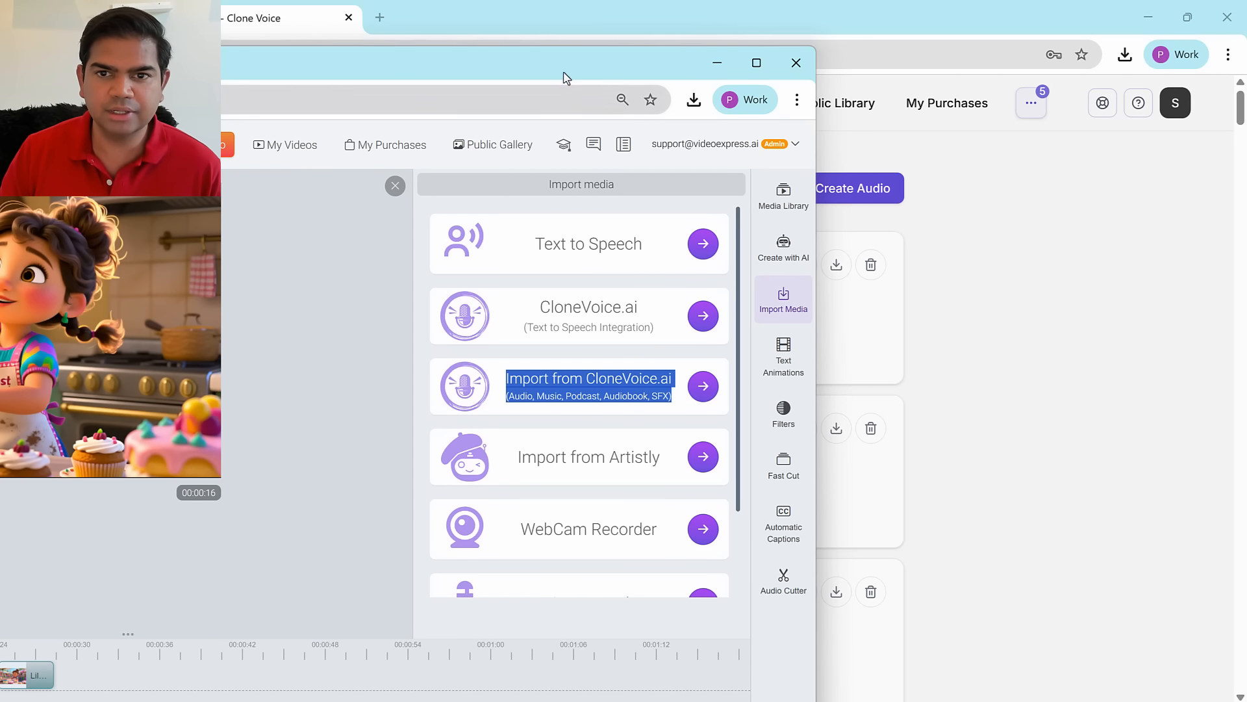
Step: Reposition the Video Express window so its preview and media import options are both in view
drag(568, 64, 0, 73)
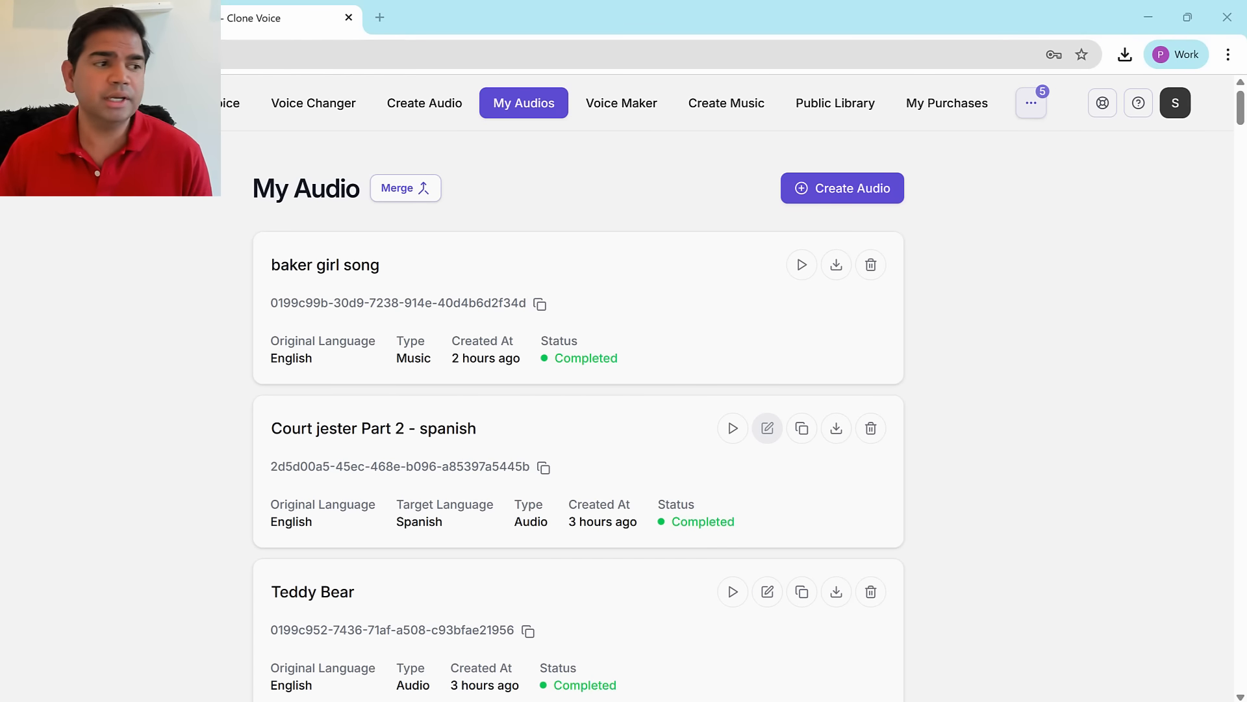
drag(0, 73, 749, 159)
double_click(749, 159)
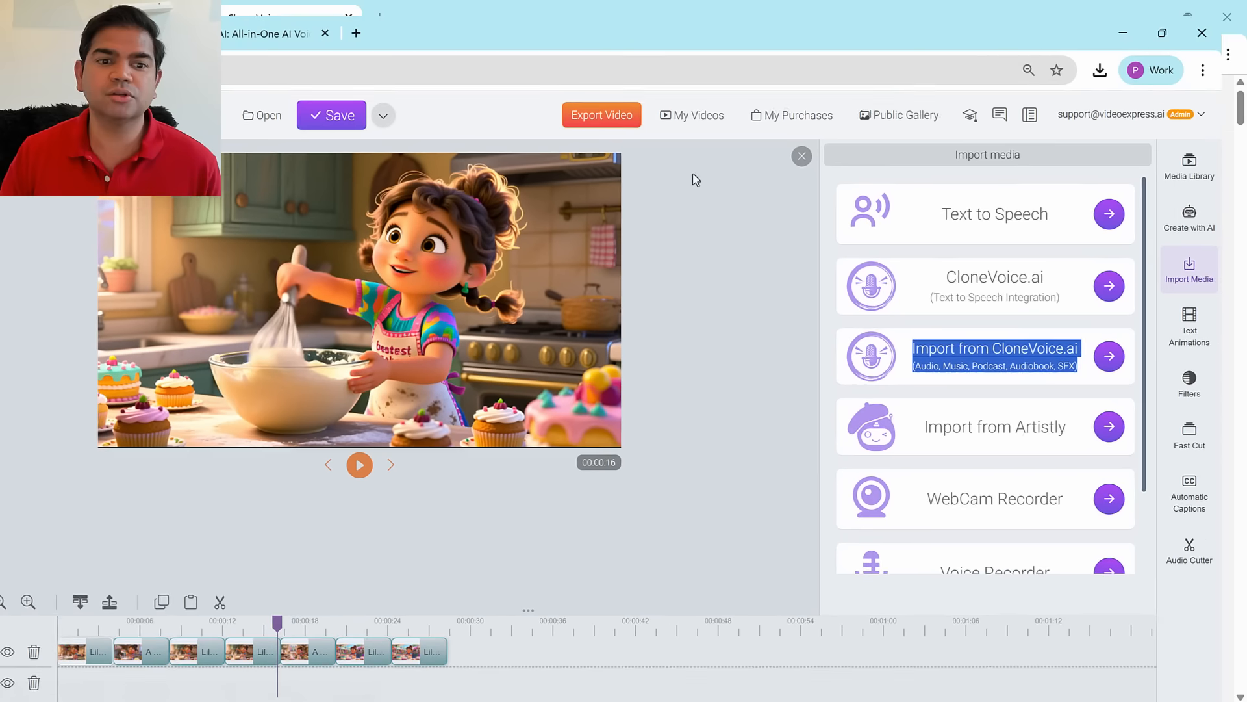